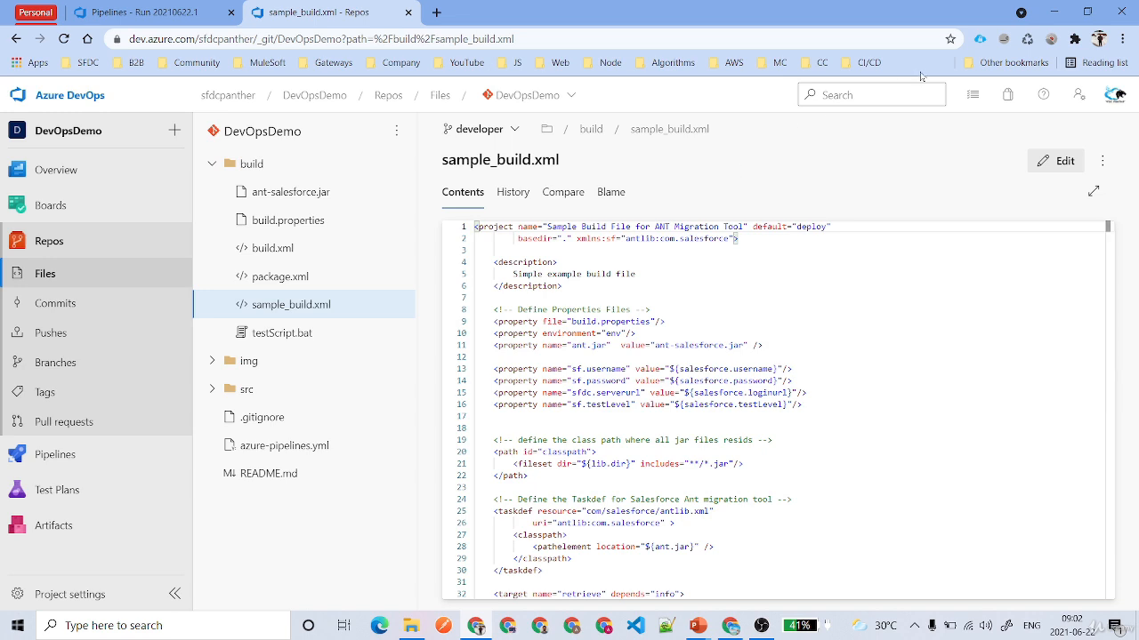
Examine the build.properties file reference, the env environment property and the ant.jar property in sample_build.xml.
key("ctrl+plus")
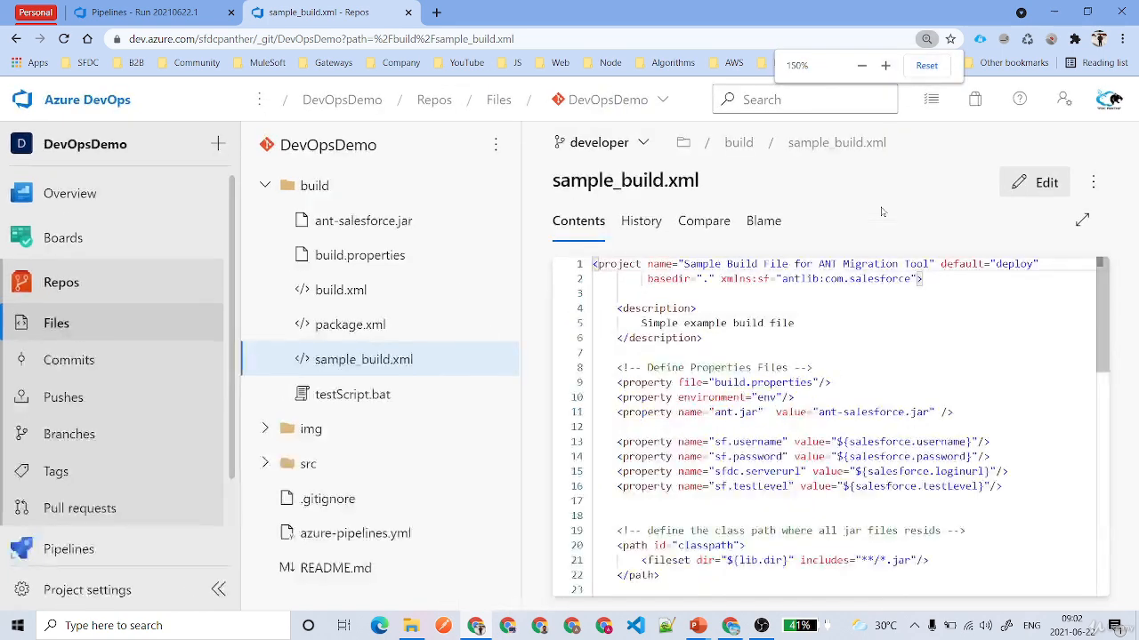
key("ctrl+plus")
key("ctrl+minus")
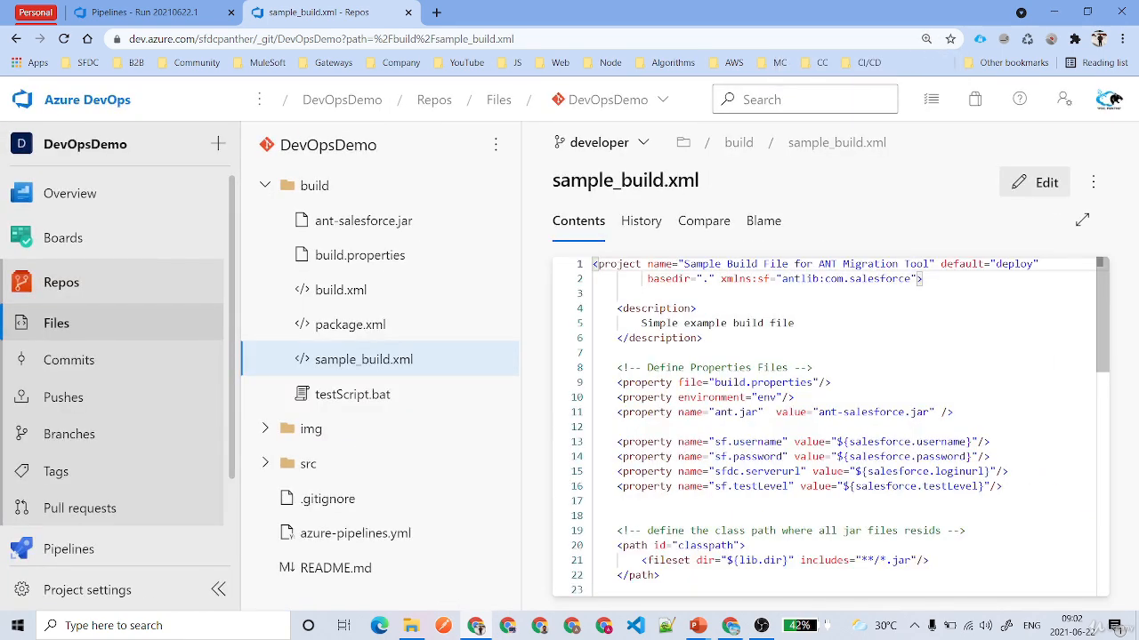
left_click_drag(618, 382, 832, 383)
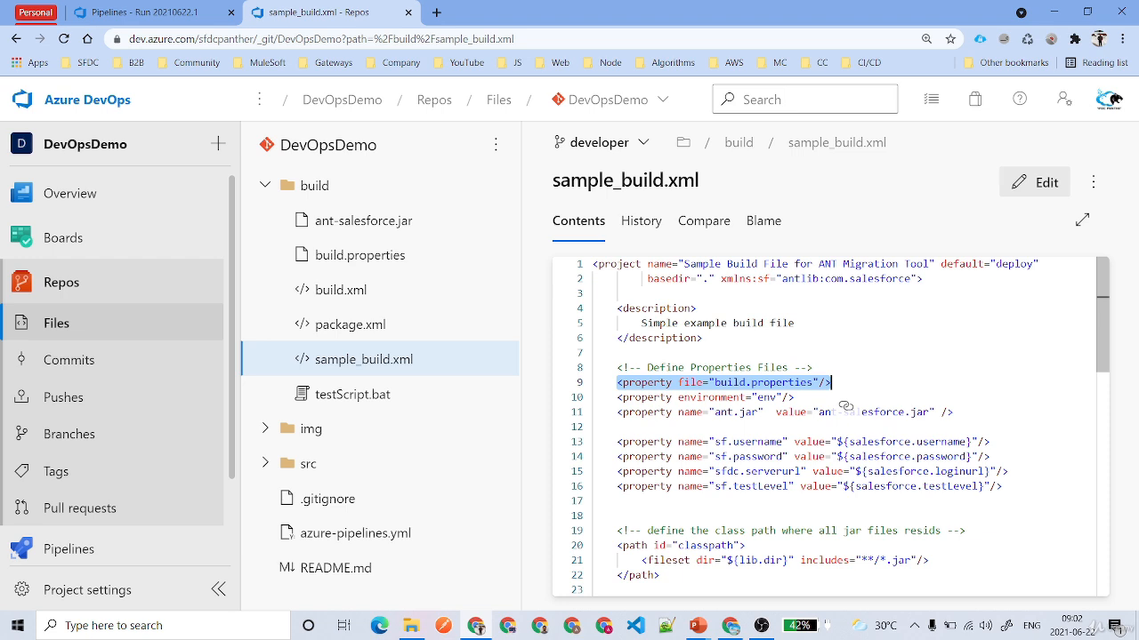
left_click(836, 383)
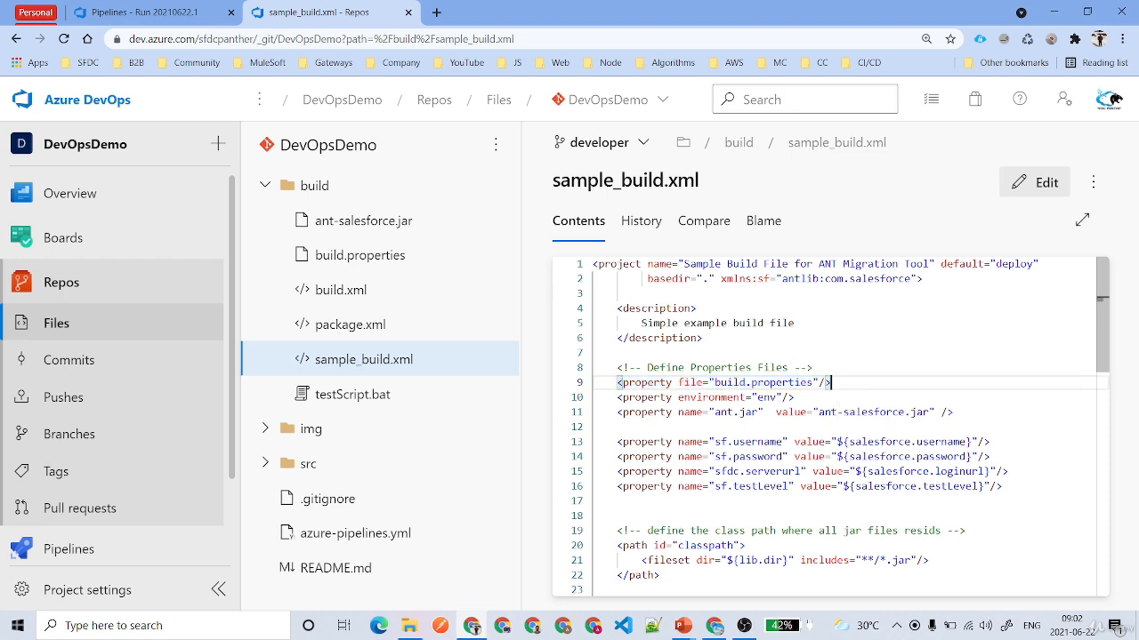
left_click_drag(832, 382, 618, 383)
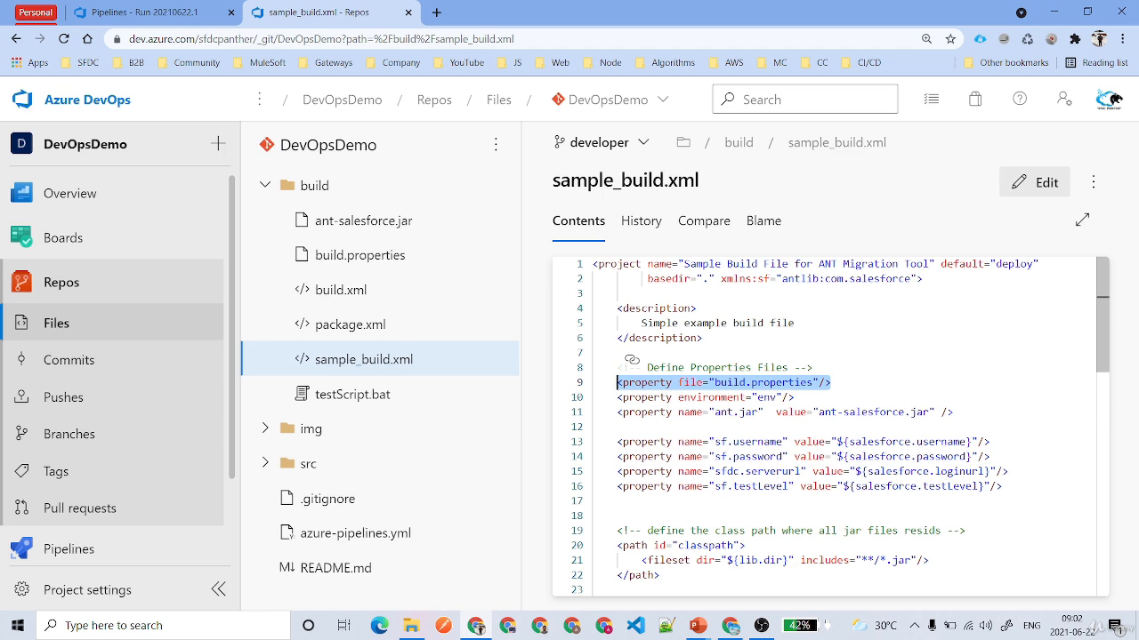
left_click_drag(794, 398, 618, 398)
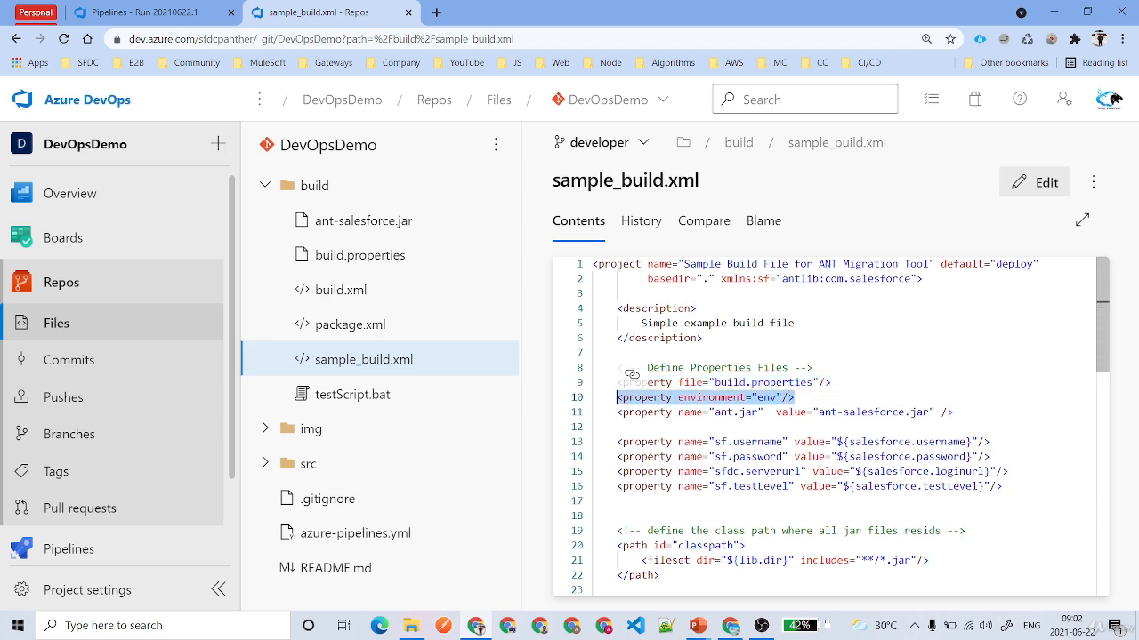
double_click(767, 397)
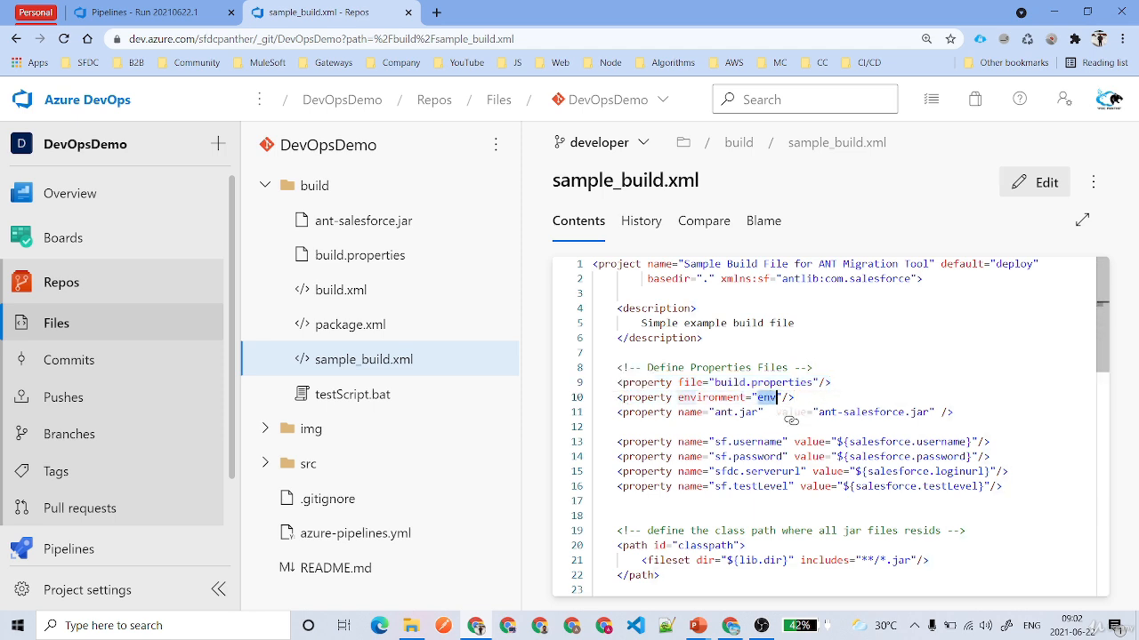
left_click_drag(953, 412, 618, 412)
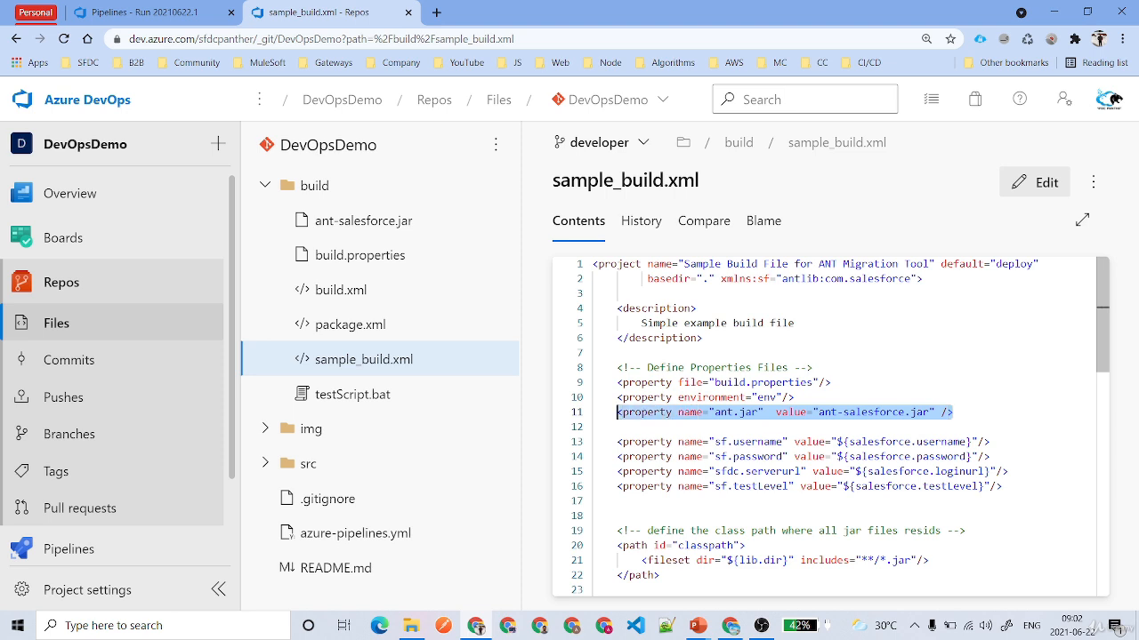
key("Down")
left_click_drag(714, 412, 759, 412)
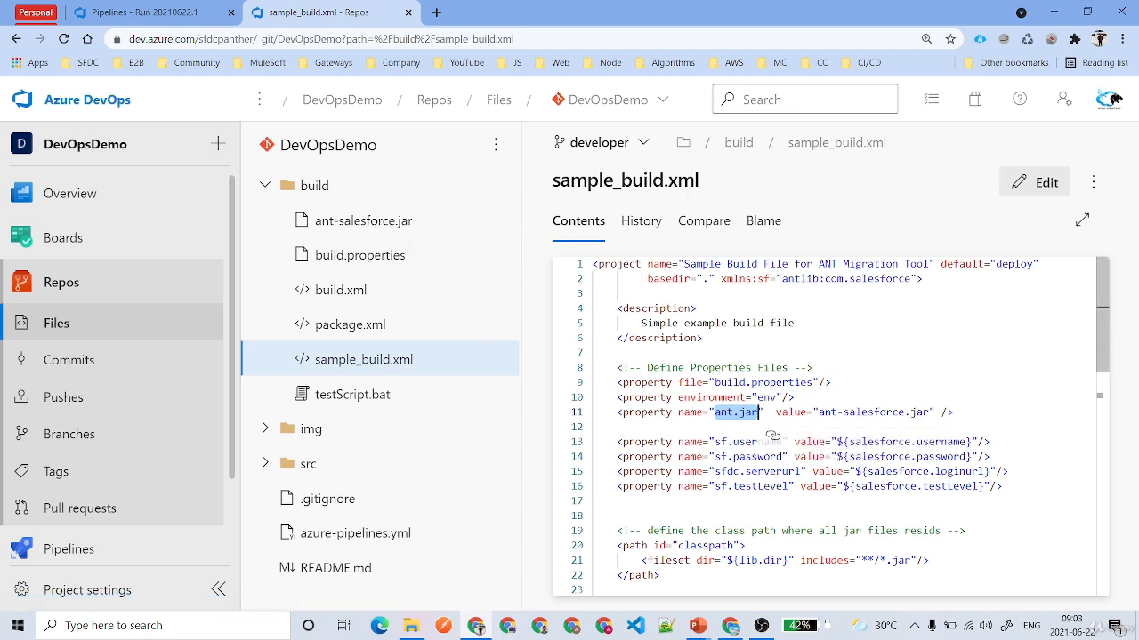
left_click_drag(818, 412, 930, 411)
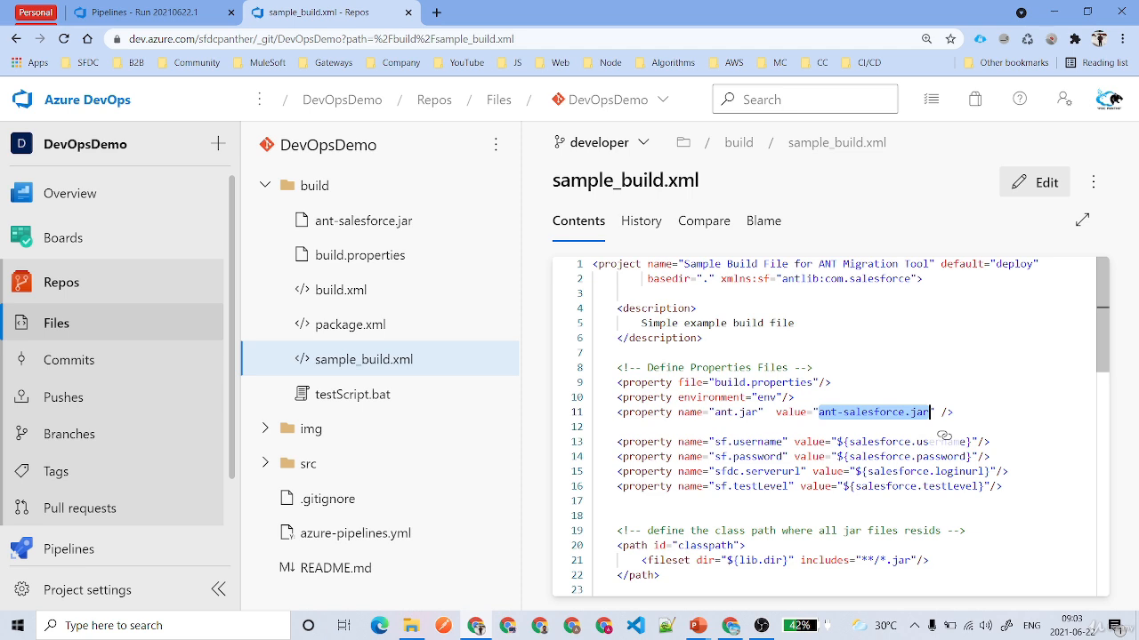
Examine how the sf.username property takes its value from the salesforce.username variable in sample_build.xml.
scroll(944, 436, "down", 1)
left_click(618, 458)
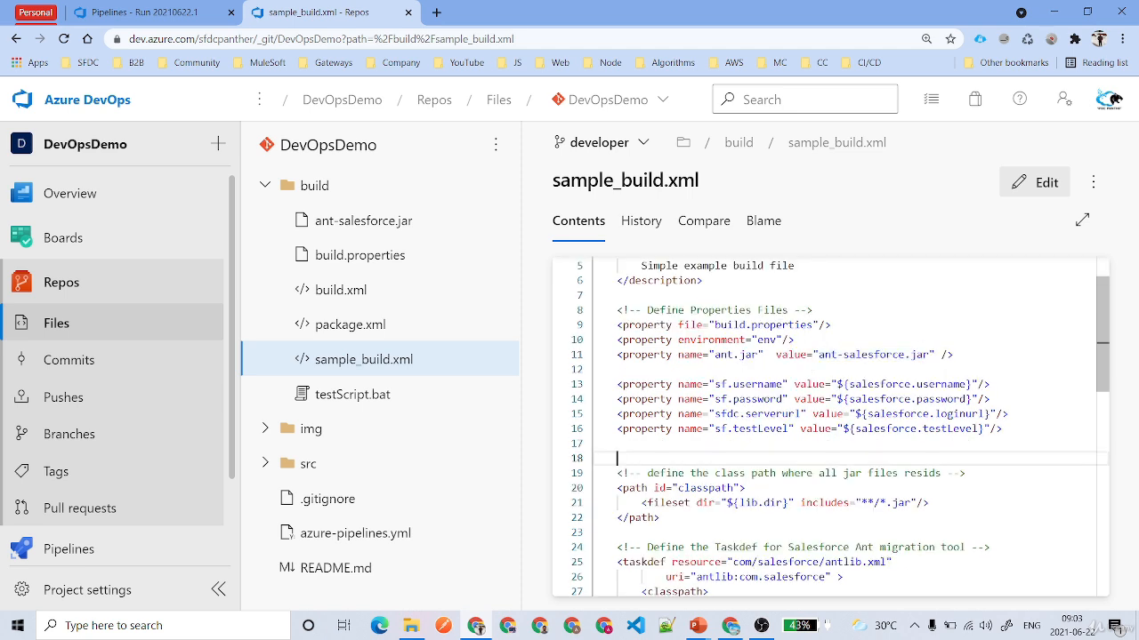
left_click_drag(1003, 429, 616, 385)
left_click(673, 354)
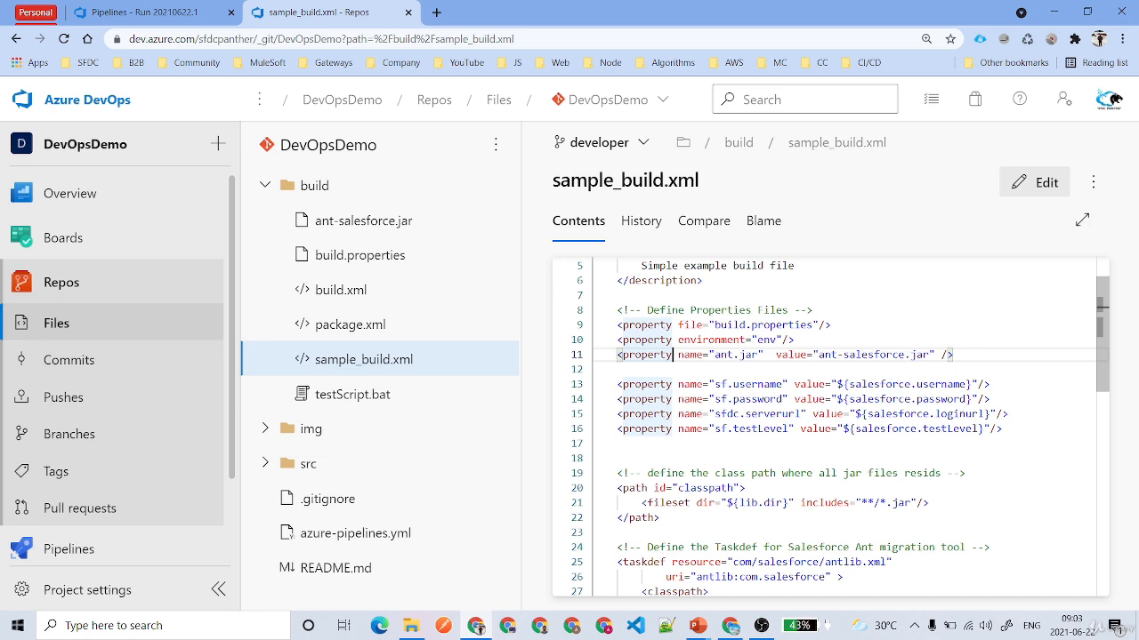
left_click_drag(714, 384, 783, 385)
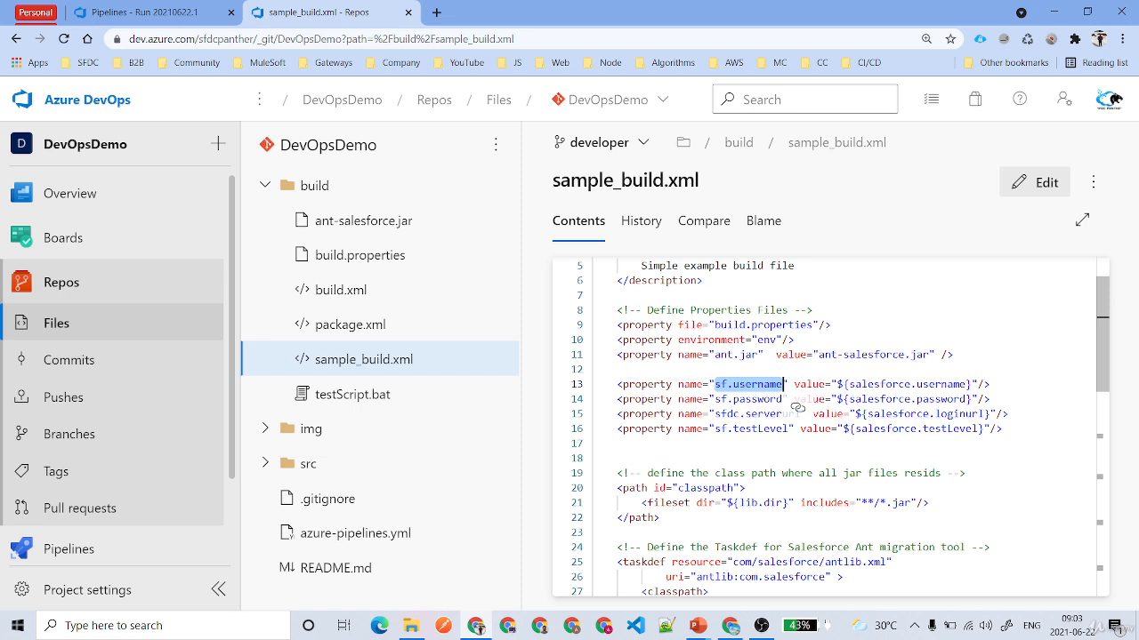
left_click_drag(848, 385, 968, 384)
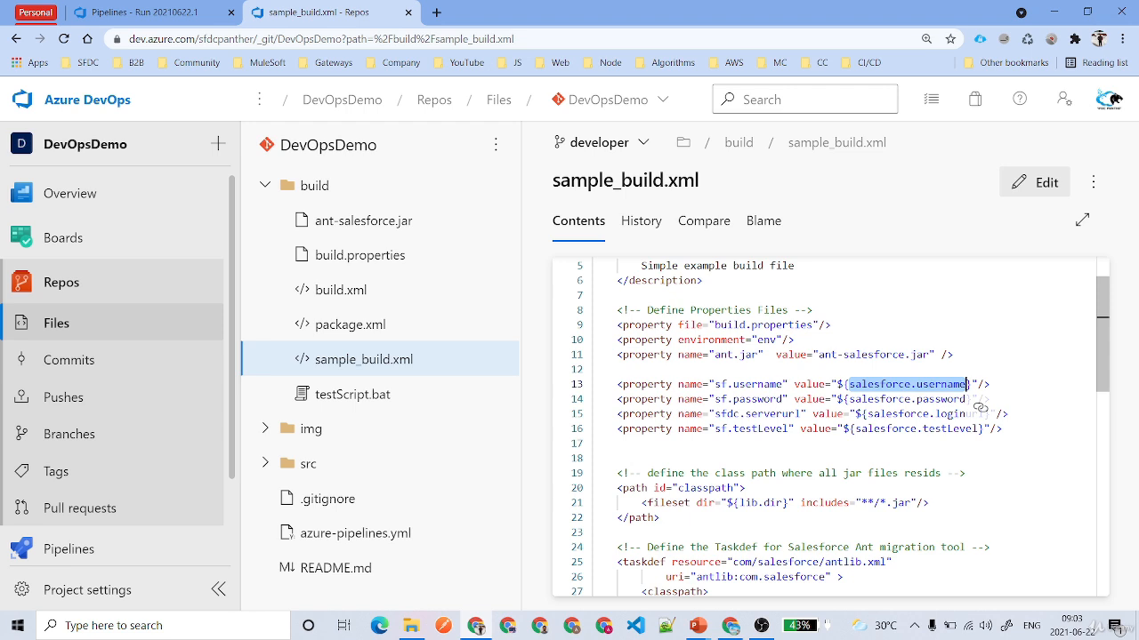
left_click(787, 384)
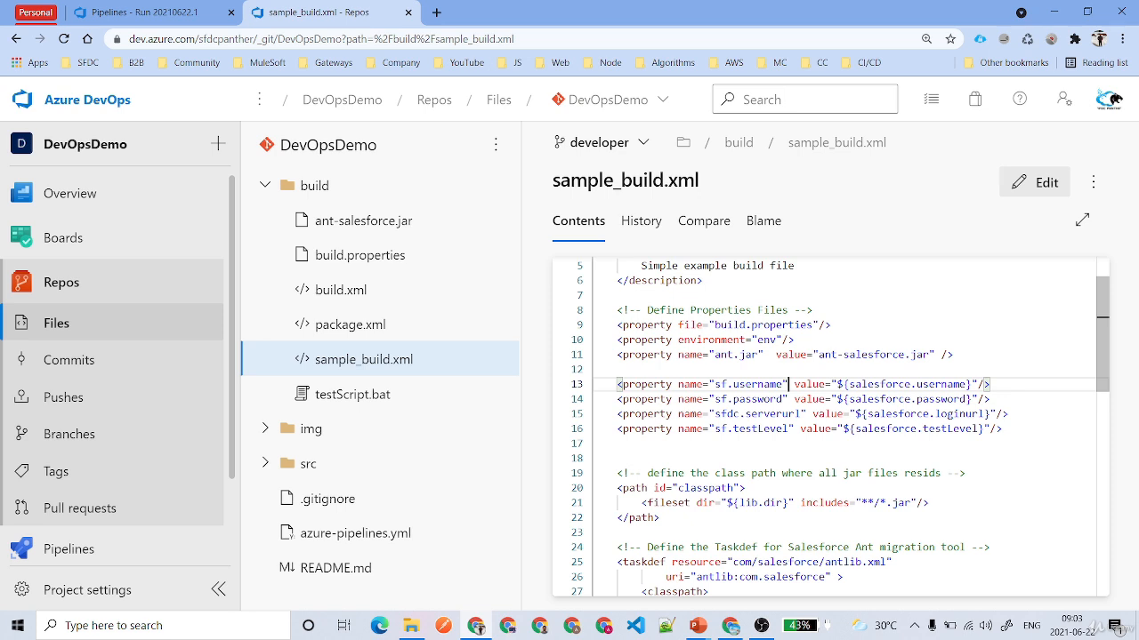
left_click_drag(837, 384, 978, 384)
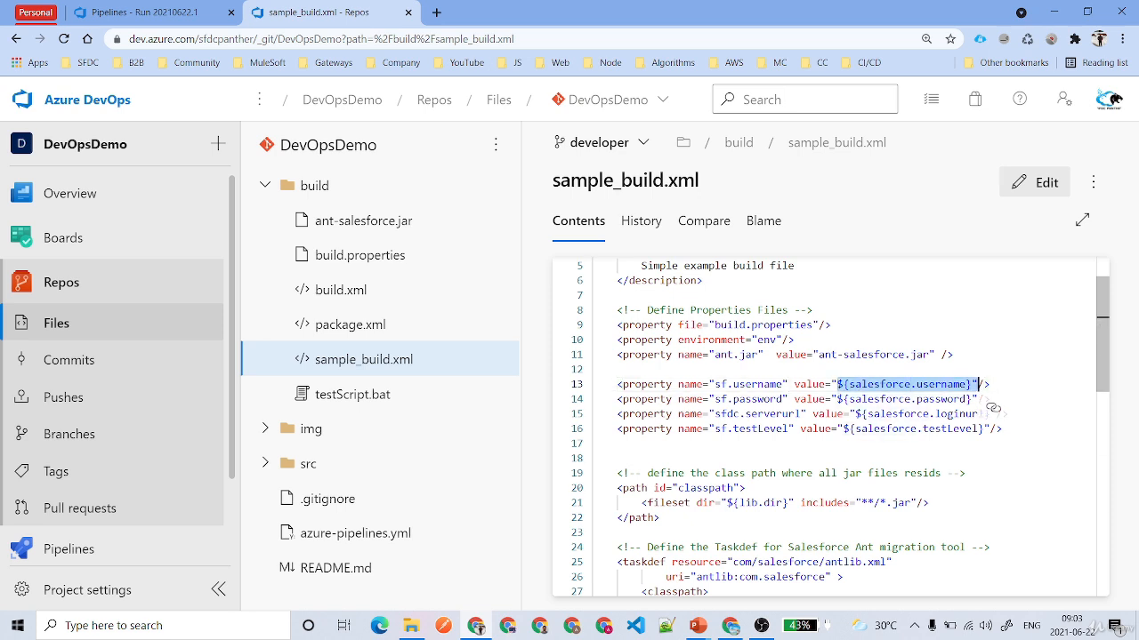
left_click(592, 369)
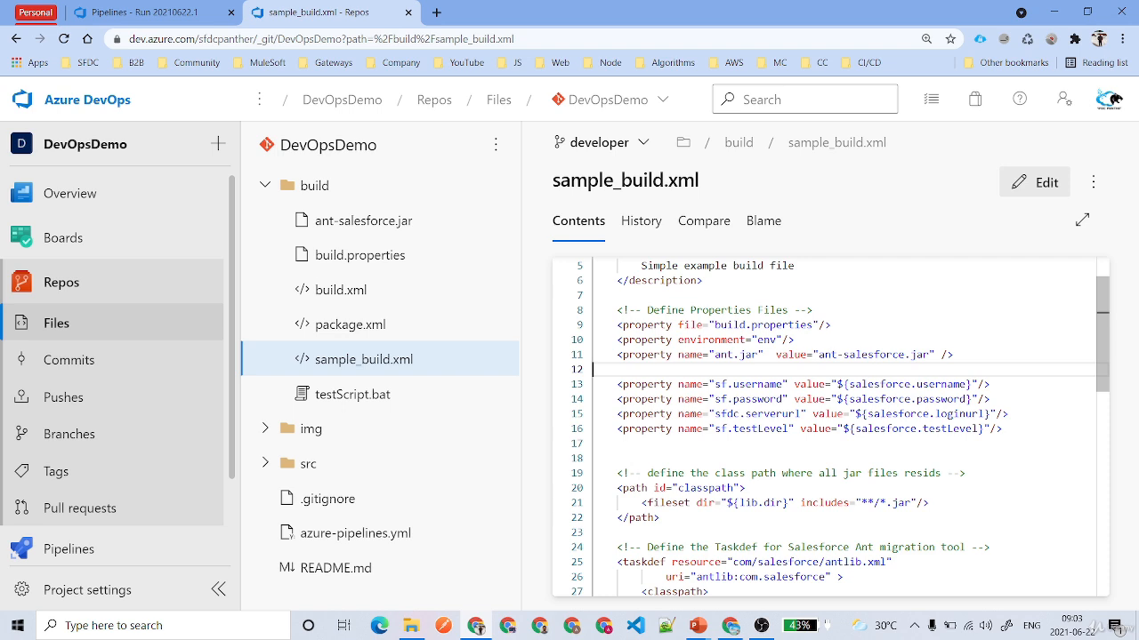
left_click(843, 384)
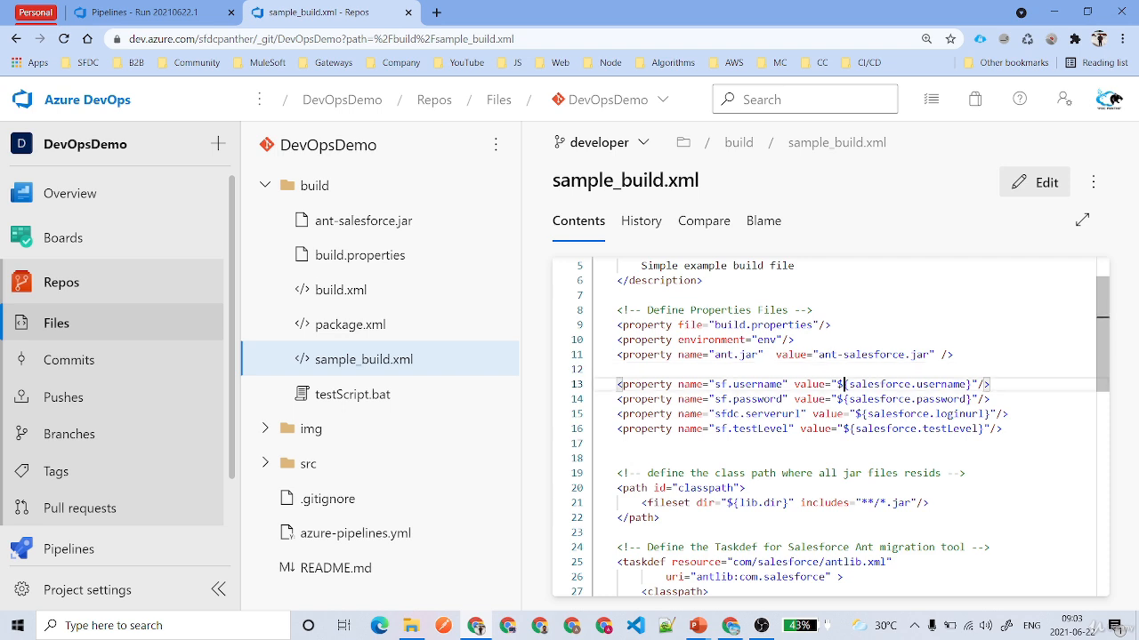
left_click_drag(848, 385, 968, 384)
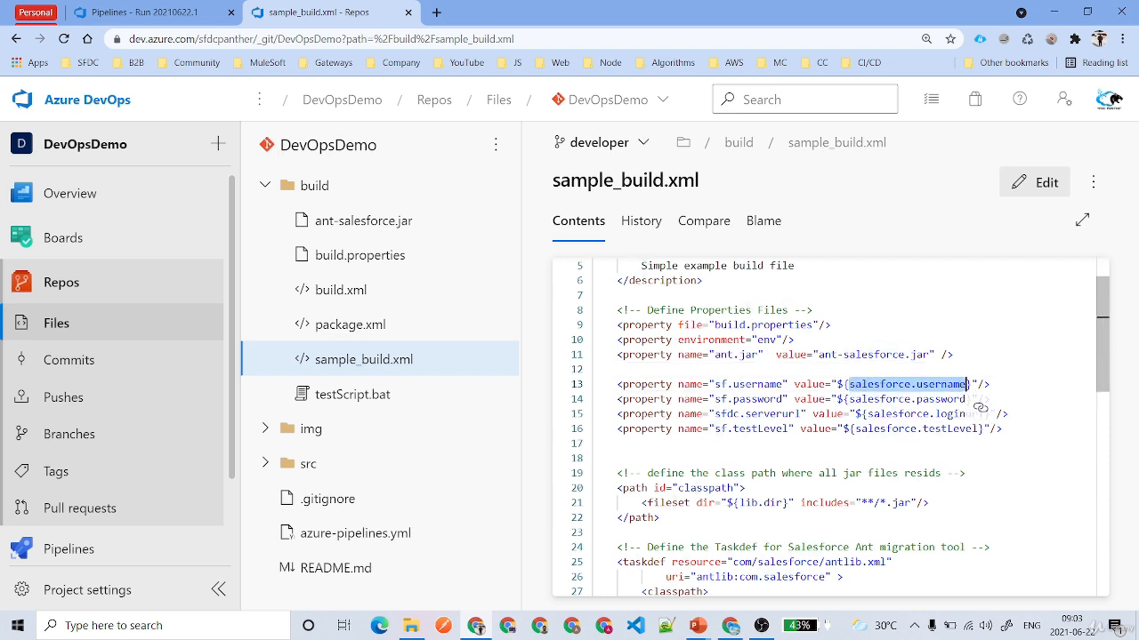
Review the block of Salesforce connection properties on lines 13 to 16: username, password, server URL and test level.
left_click_drag(1003, 429, 617, 384)
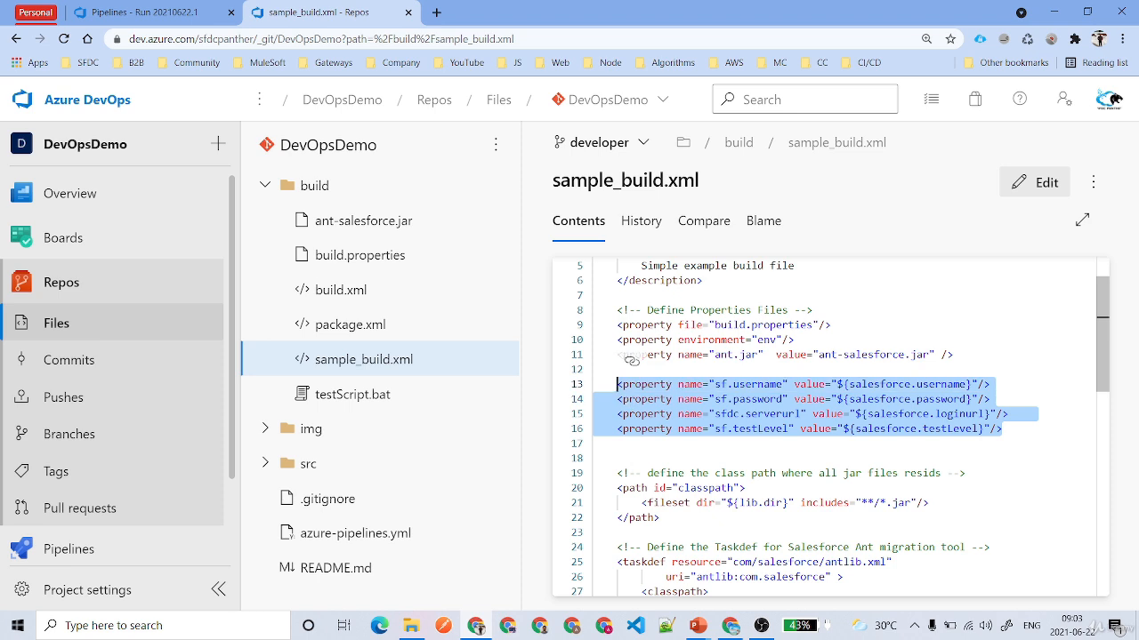
left_click(756, 385)
left_click(756, 399)
left_click(778, 414)
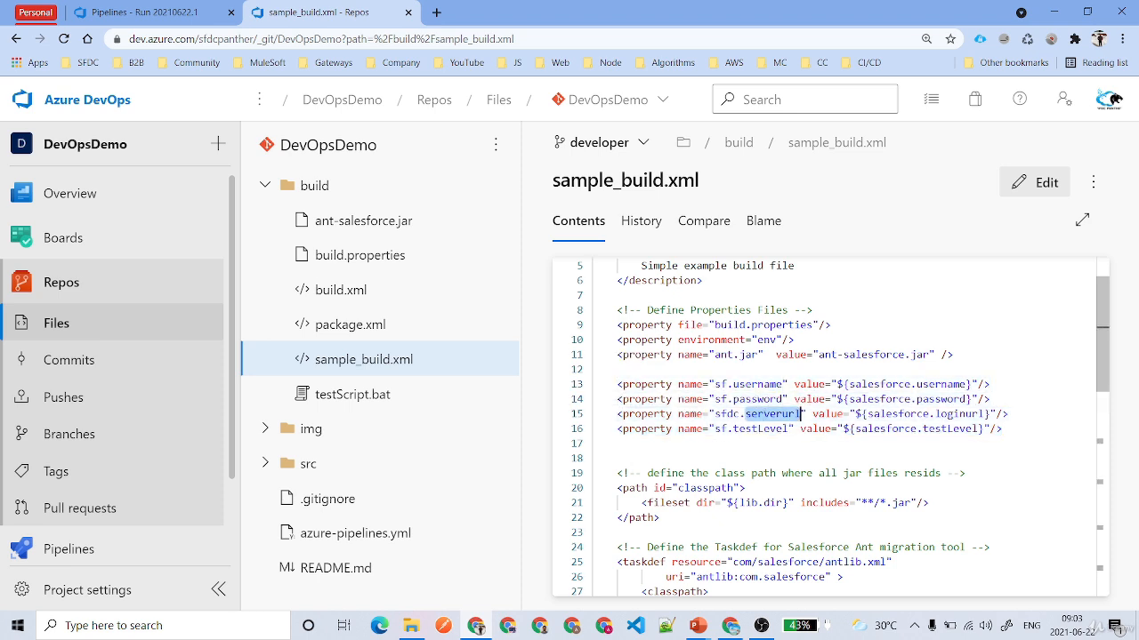
left_click(763, 429)
double_click(763, 428)
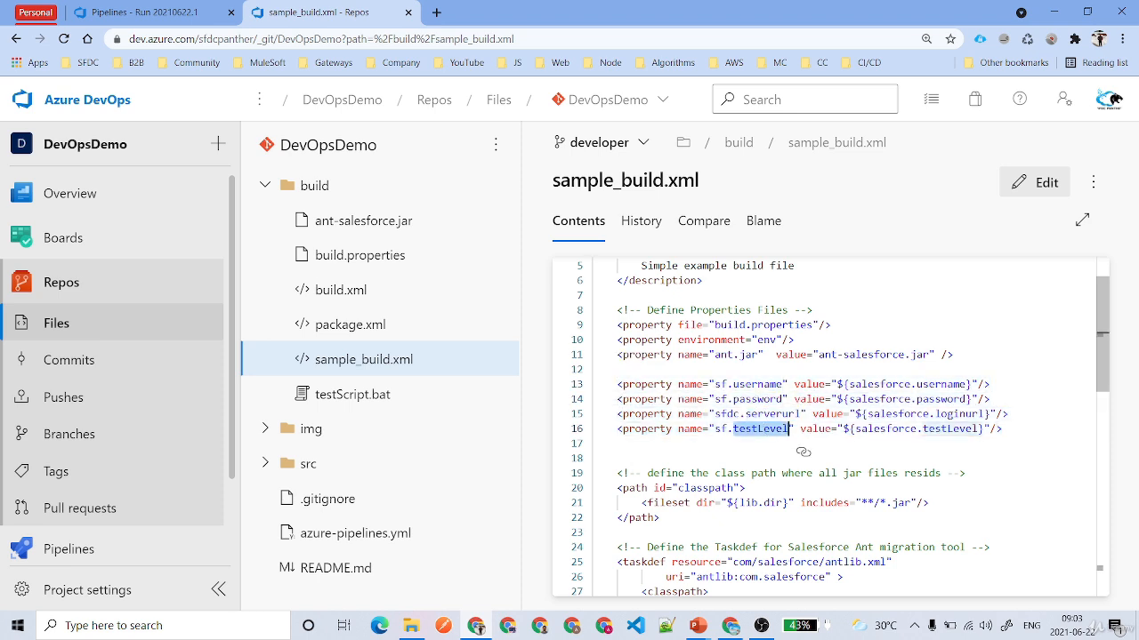
left_click_drag(1003, 429, 617, 384)
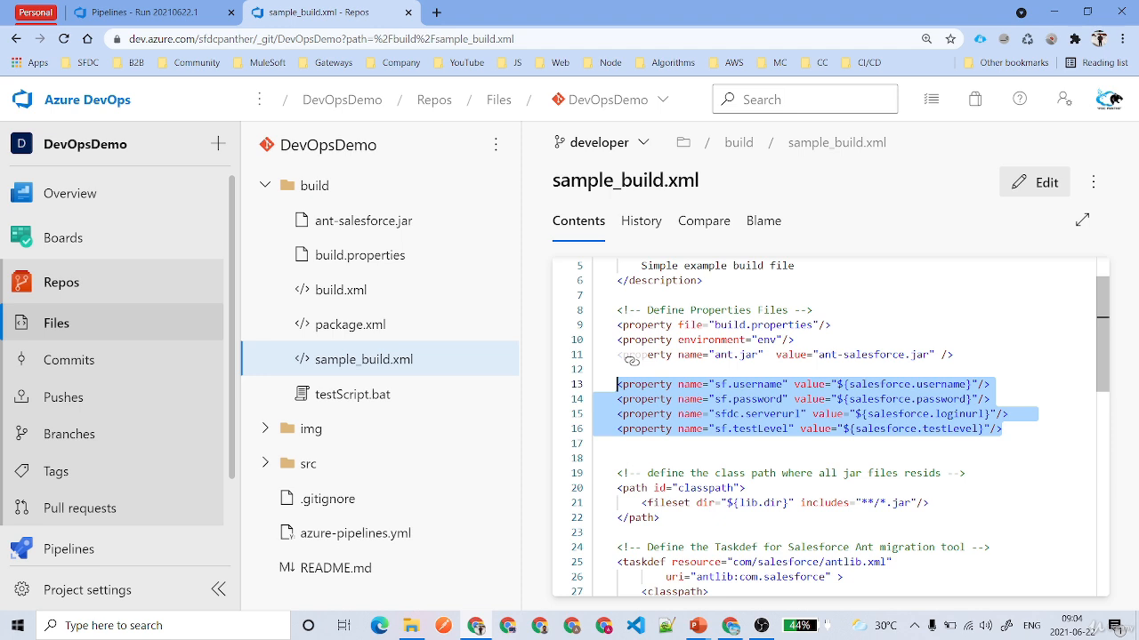
Examine the classpath definition on lines 19 to 22 and the lib.dir directory of its fileset element.
scroll(631, 361, "down", 1)
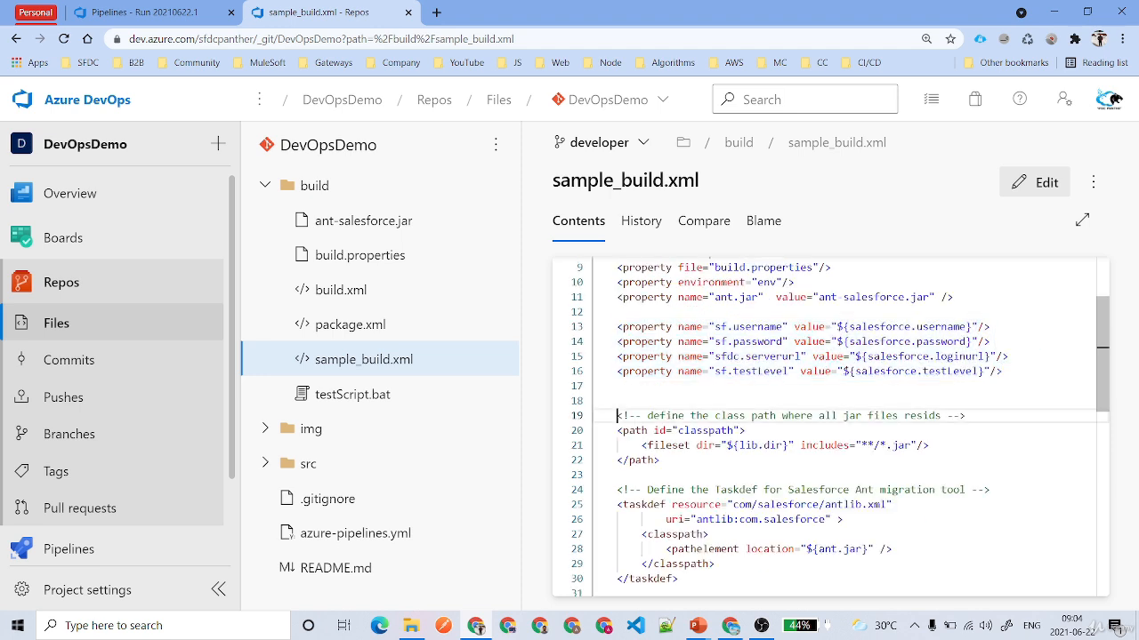
left_click_drag(617, 415, 660, 459)
left_click(660, 460)
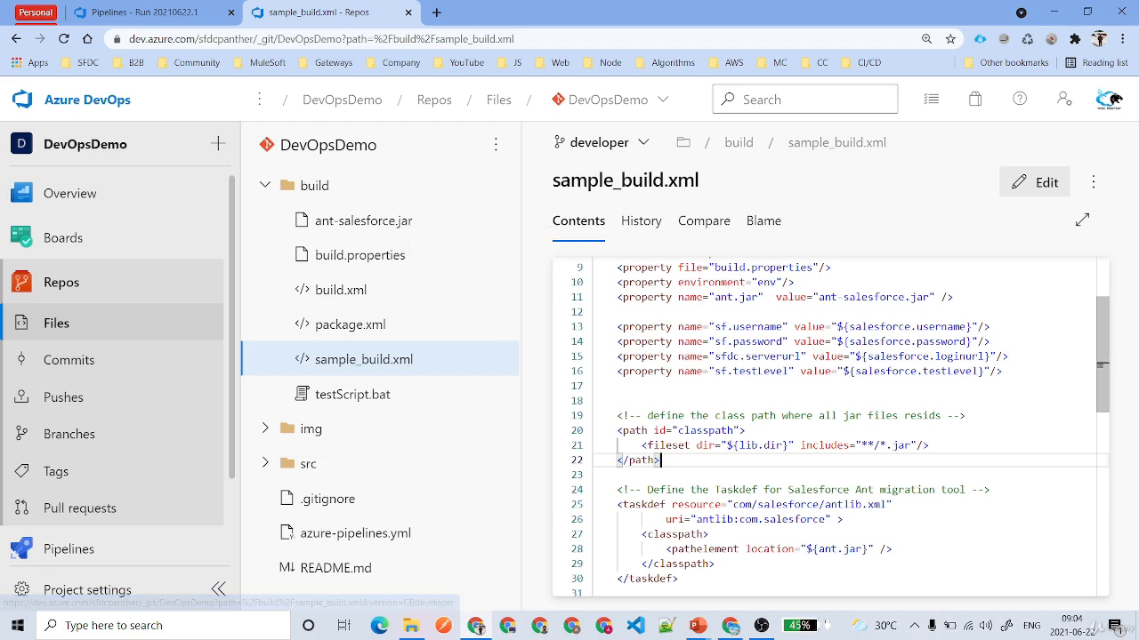
left_click_drag(641, 445, 930, 444)
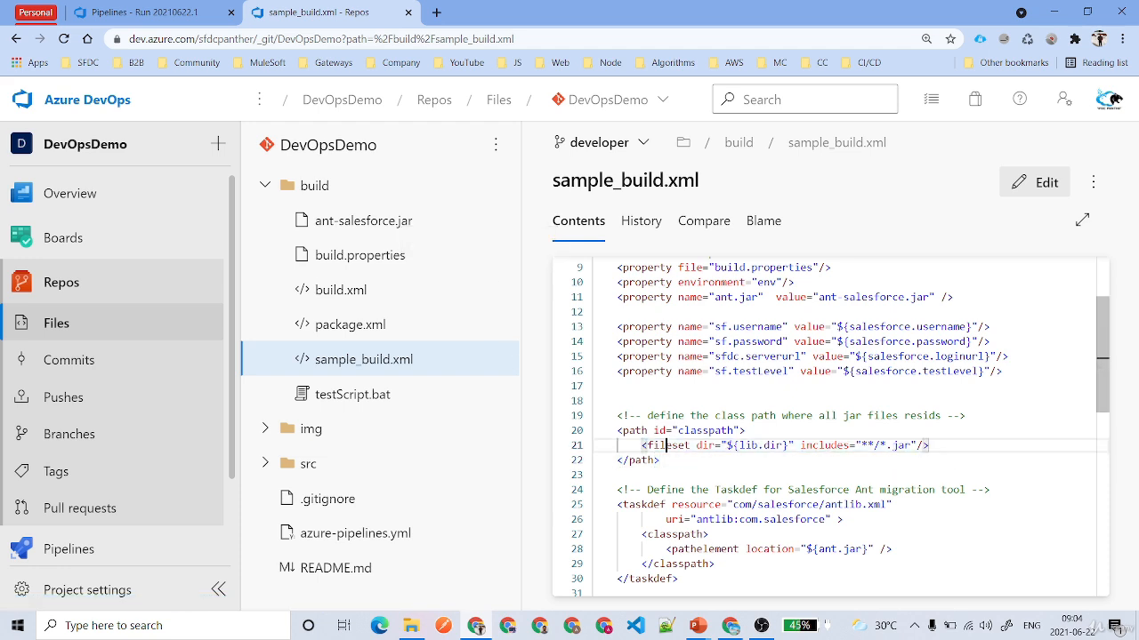
double_click(685, 445)
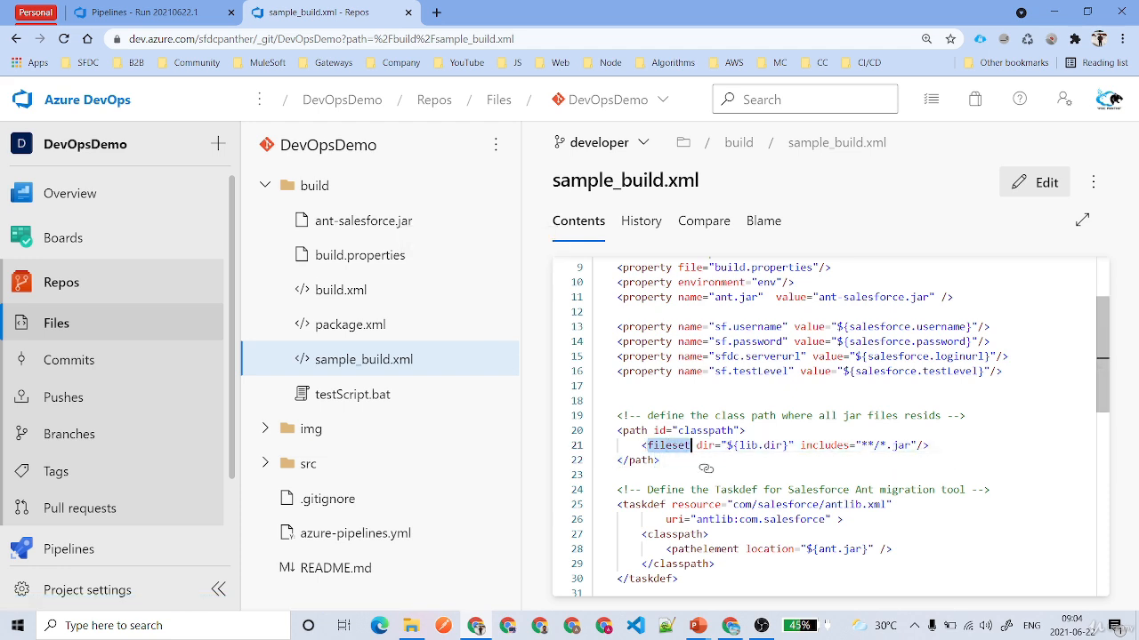
left_click(727, 444)
left_click_drag(696, 445, 789, 444)
double_click(749, 445)
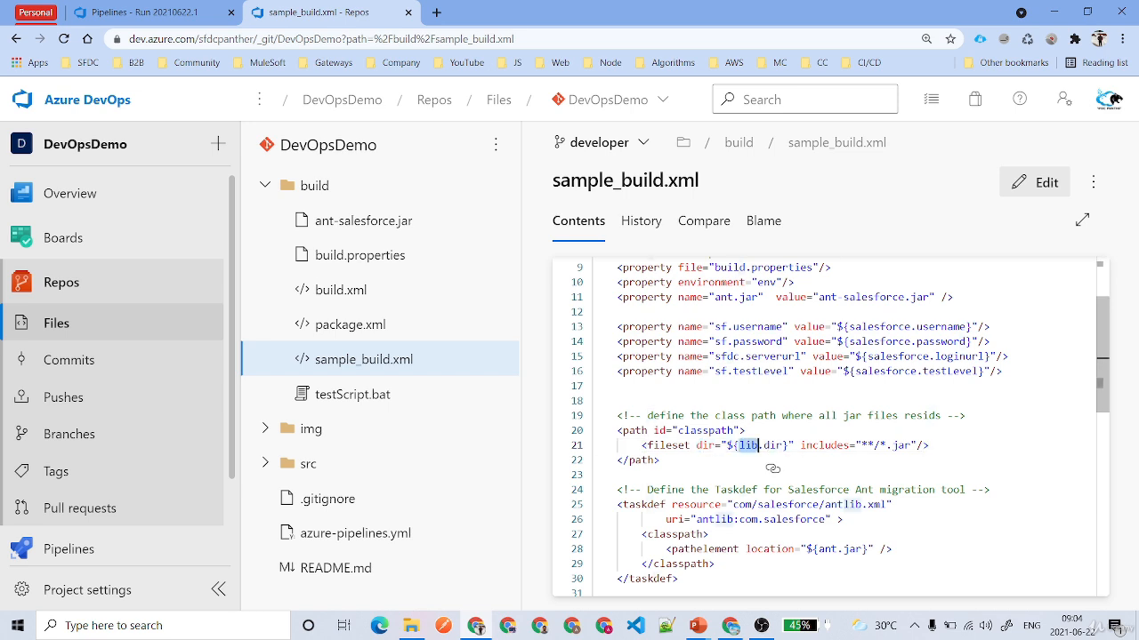
Examine the fileset's includes pattern for jar files together with its dir attribute on line 21.
left_click_drag(799, 444, 919, 444)
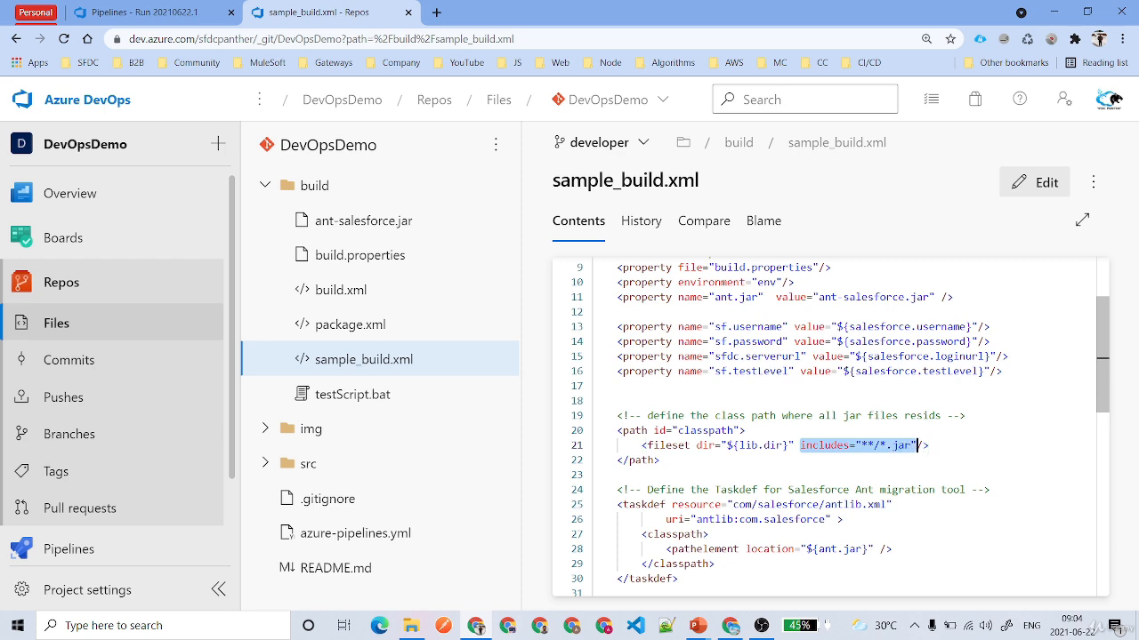
double_click(902, 445)
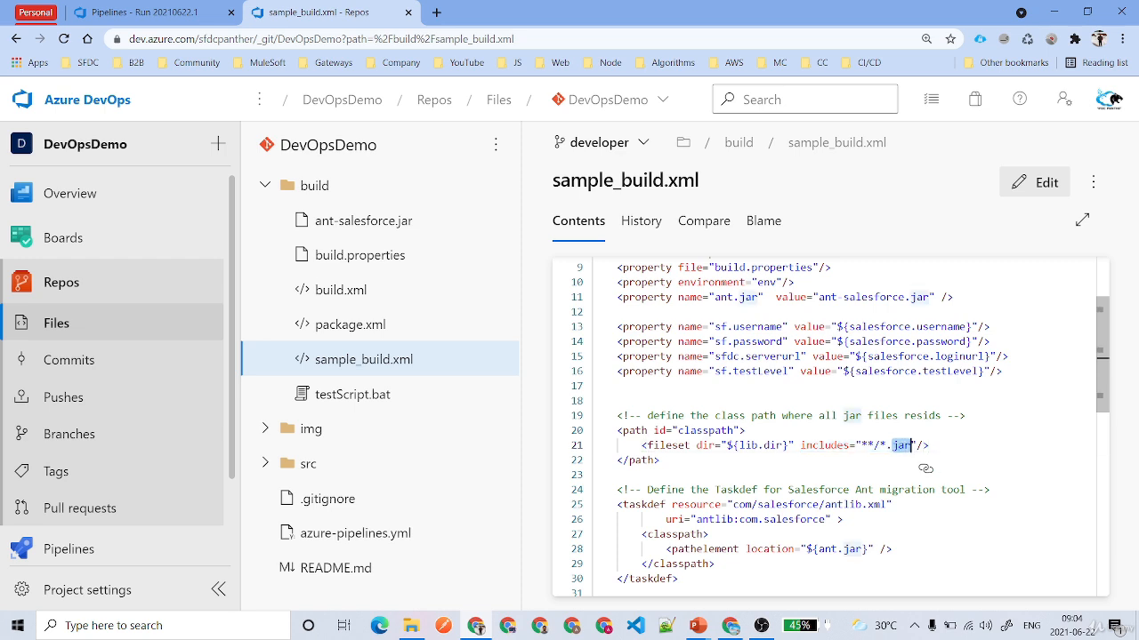
double_click(868, 444)
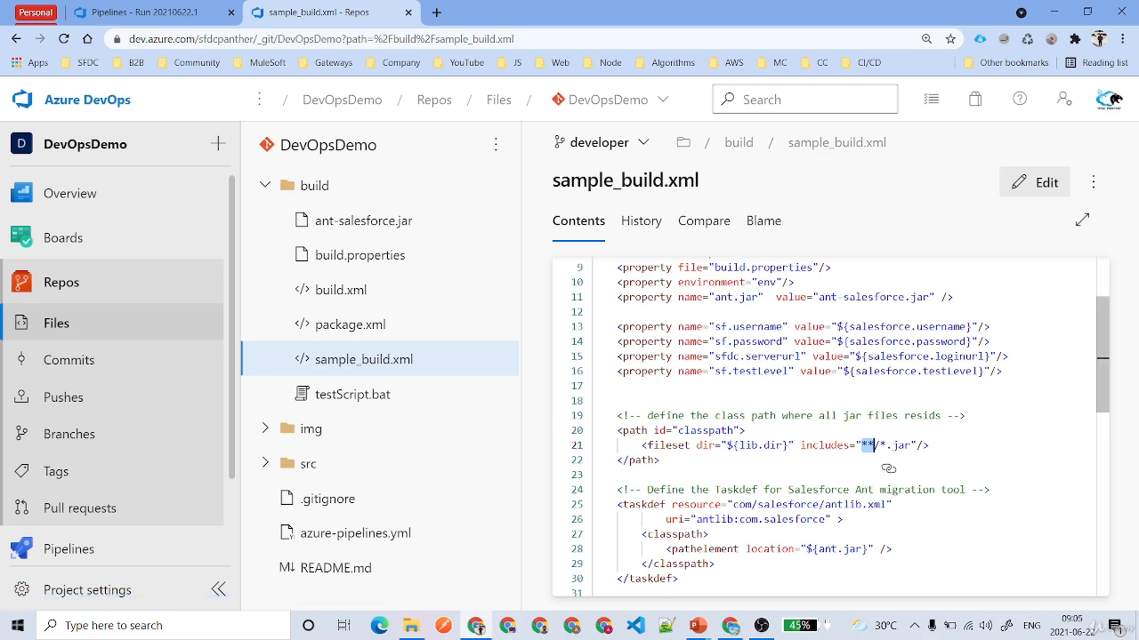
left_click(901, 444)
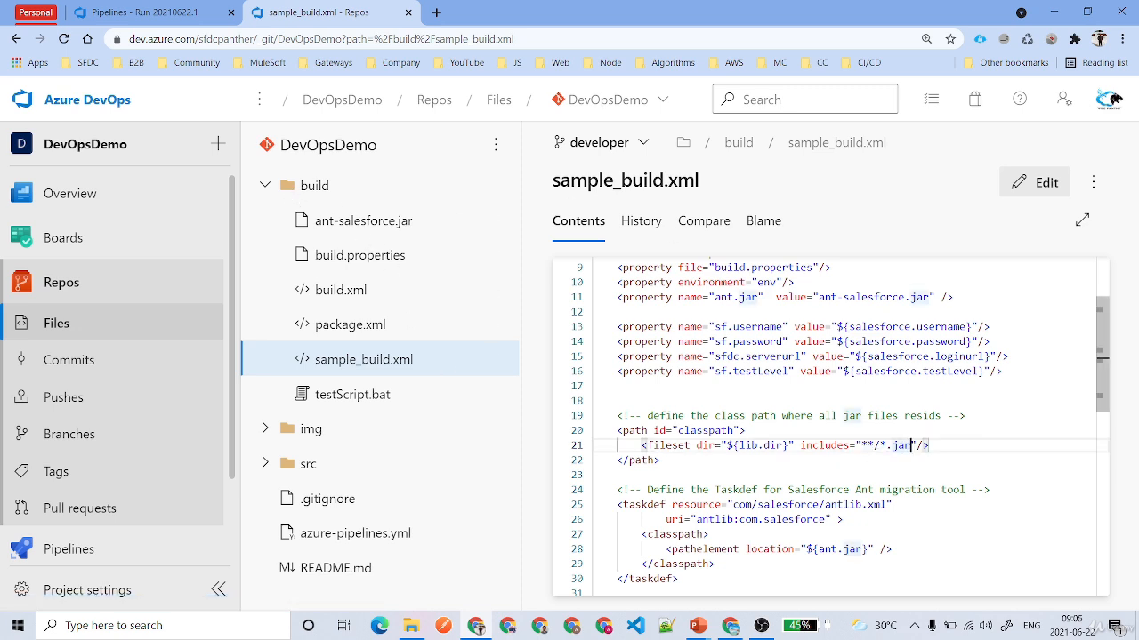
left_click_drag(911, 445, 861, 444)
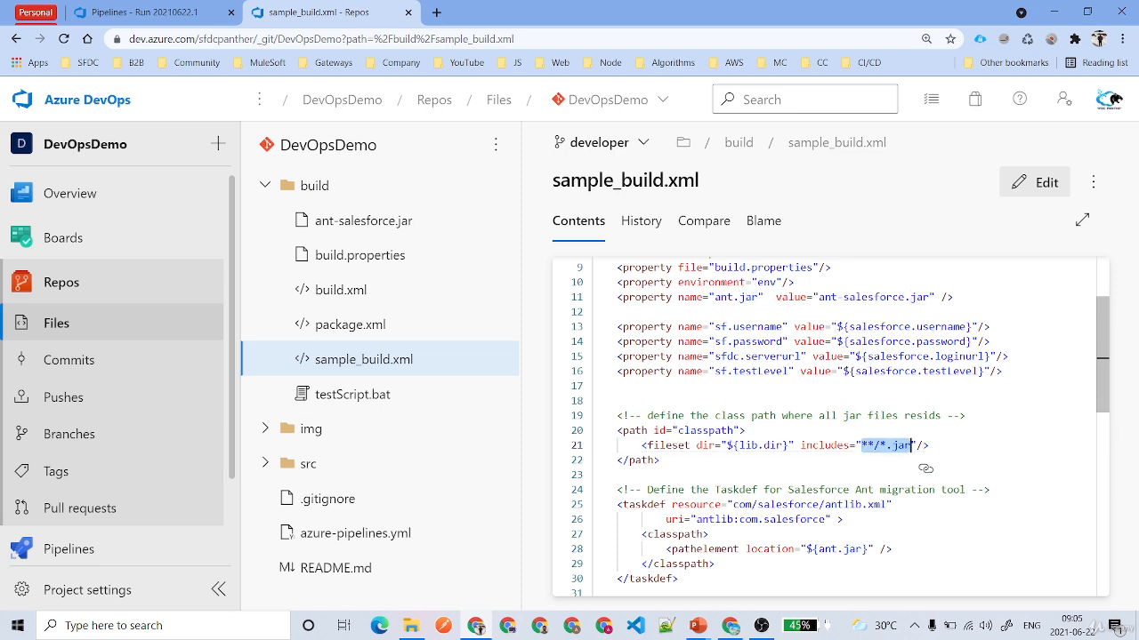
left_click_drag(695, 445, 794, 445)
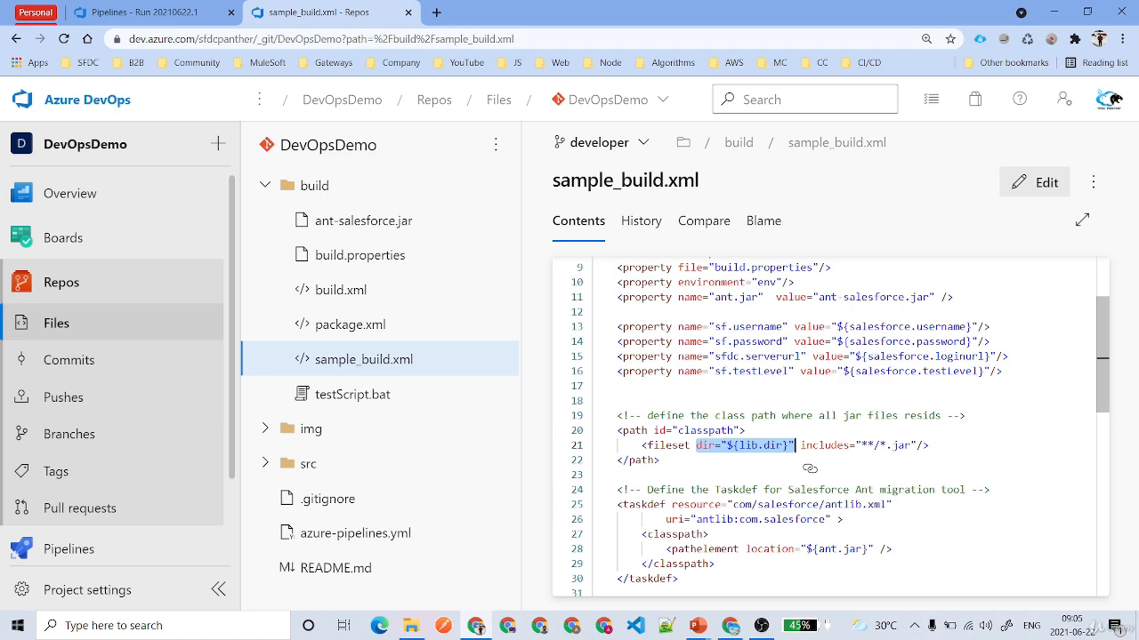
scroll(809, 469, "down", 1)
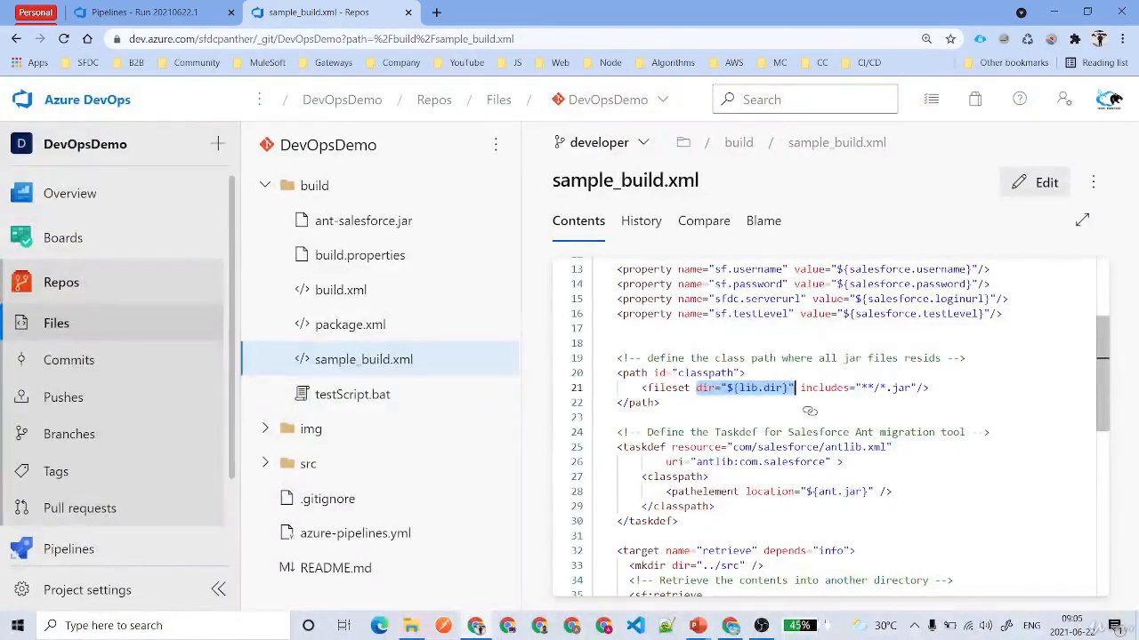
Examine the taskdef block for the Salesforce Ant migration tool on lines 24 to 30 of sample_build.xml.
left_click_drag(677, 522, 631, 408)
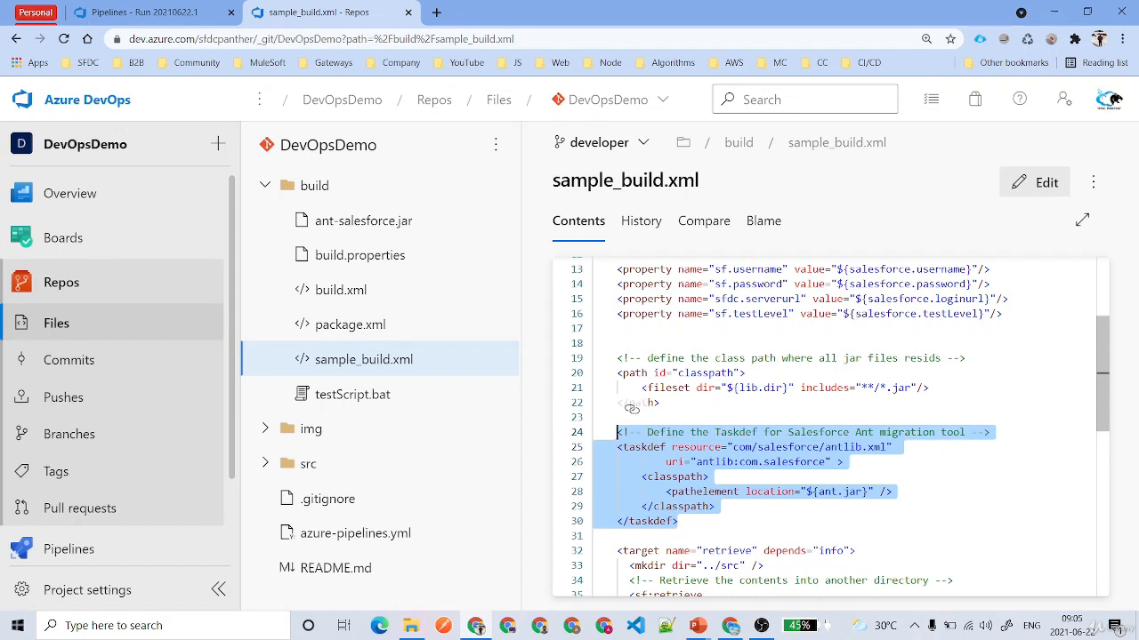
left_click(617, 432)
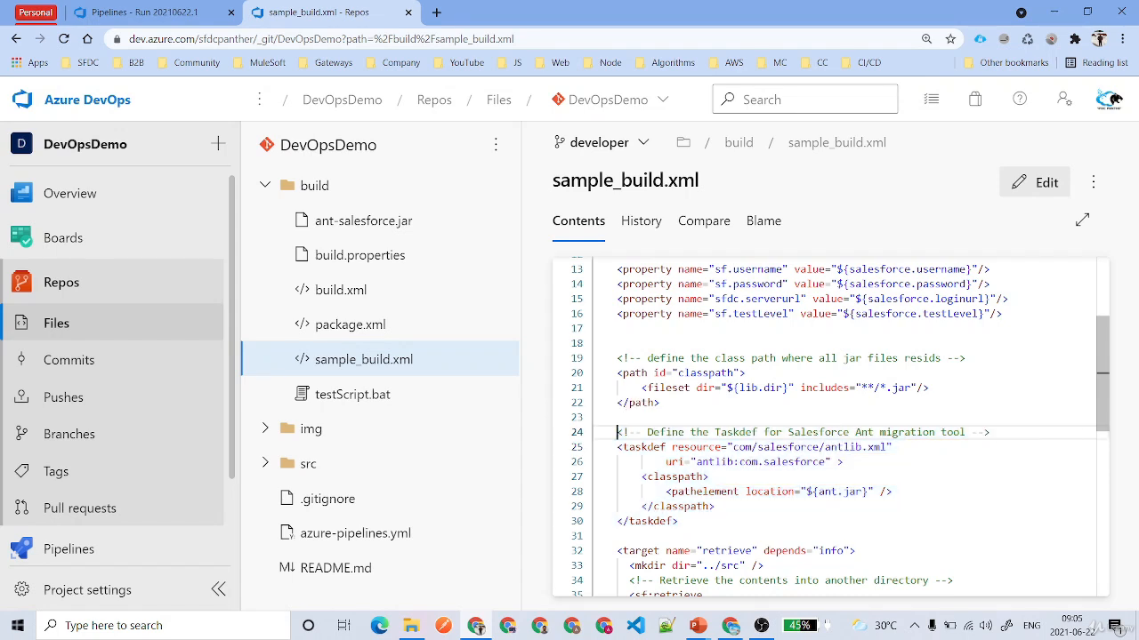
left_click_drag(677, 522, 631, 408)
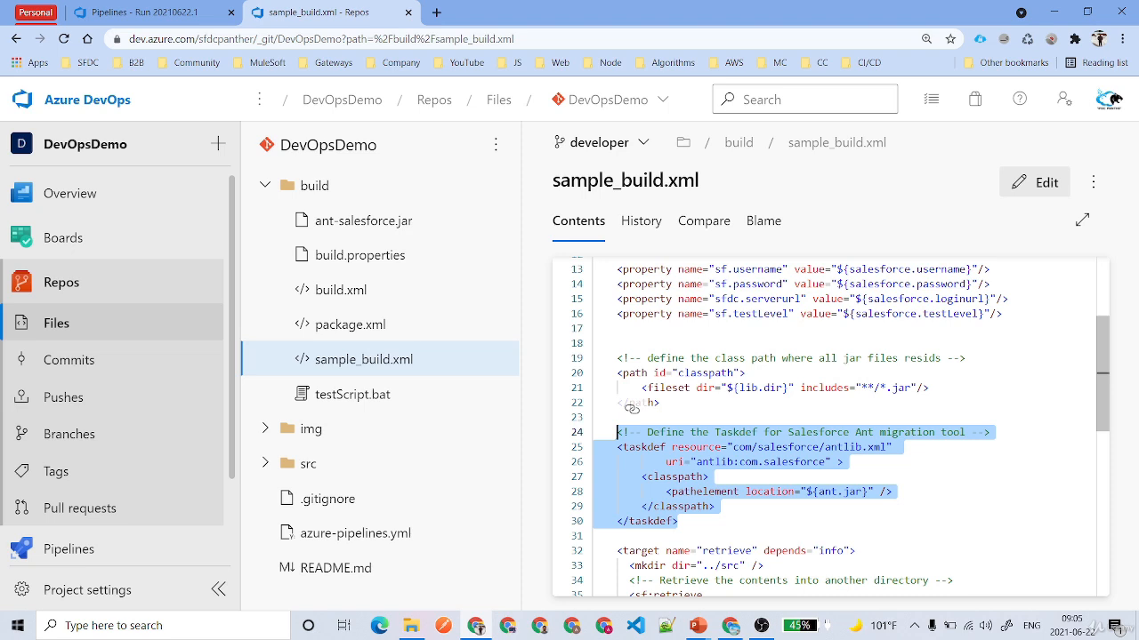
left_click(679, 521)
Trace the pathelement's ant.jar location on line 28 to the ant.jar property and its ant-salesforce.jar value on line 11.
left_click_drag(665, 492, 738, 492)
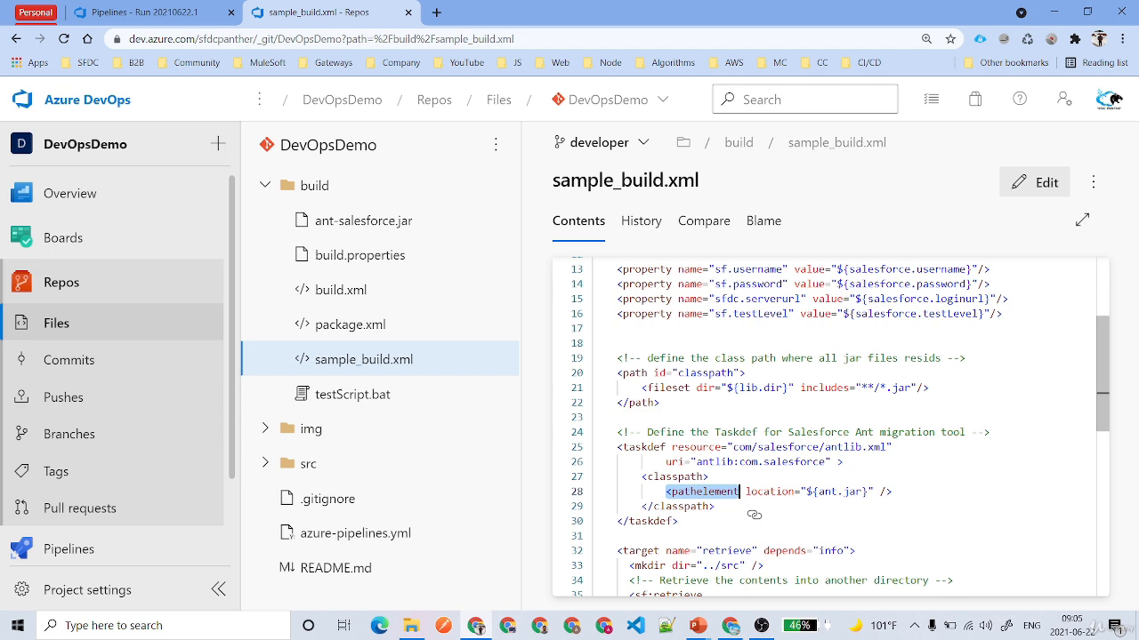
scroll(754, 514, "up", 1)
left_click_drag(714, 298, 759, 298)
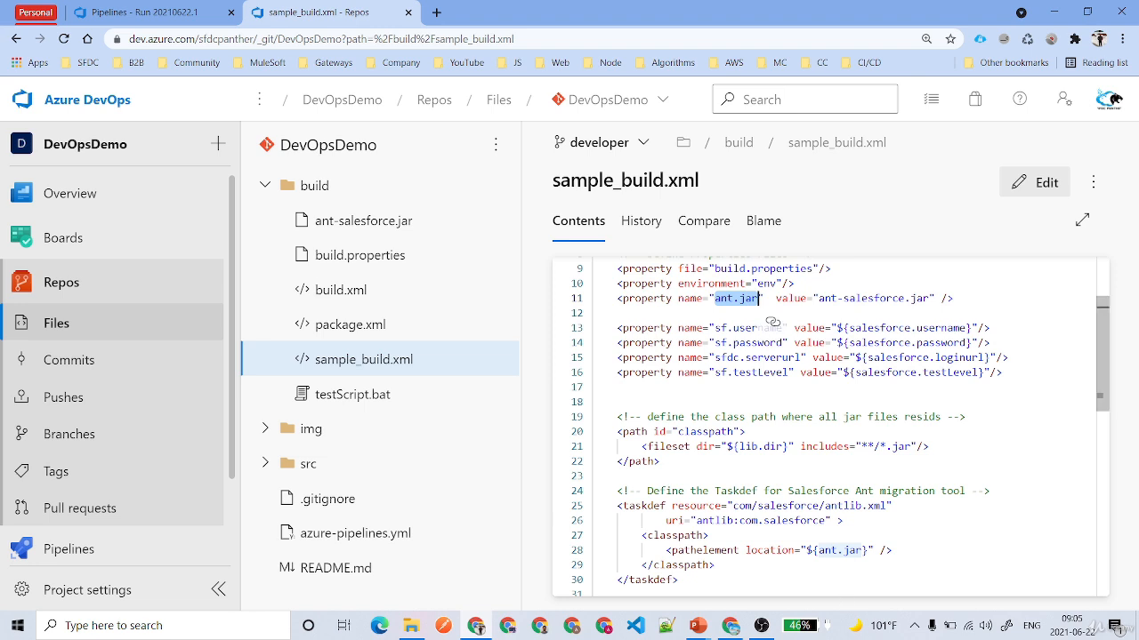
left_click_drag(745, 549, 874, 549)
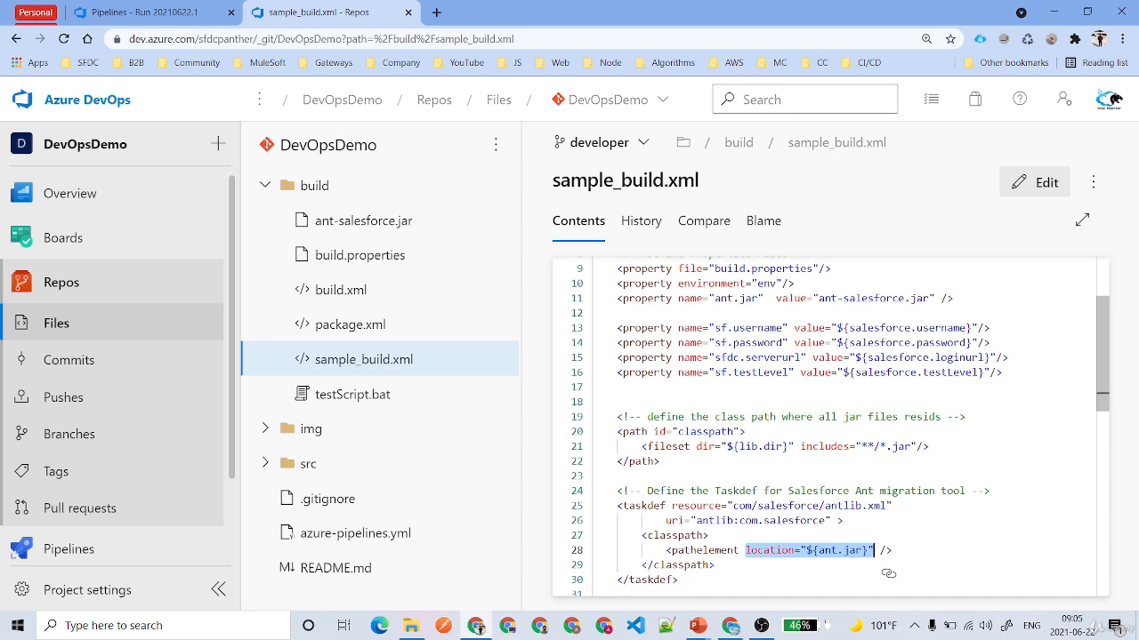
left_click_drag(818, 298, 931, 298)
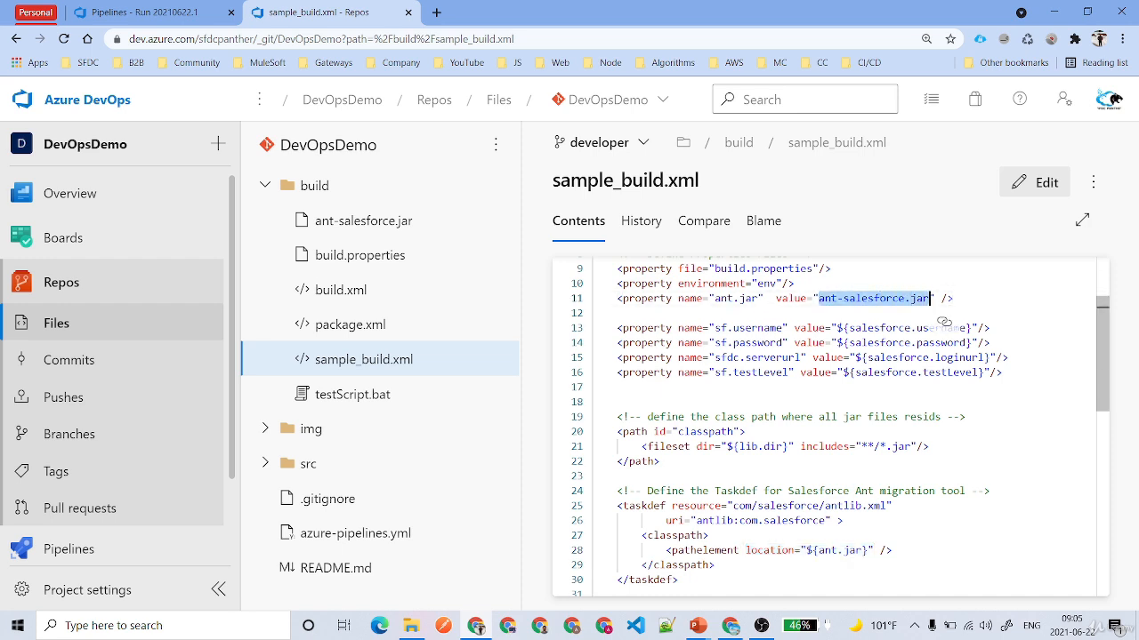
Review lines 13 to 30 together, from the connection properties through the classpath to the end of the taskdef.
scroll(931, 298, "down", 1)
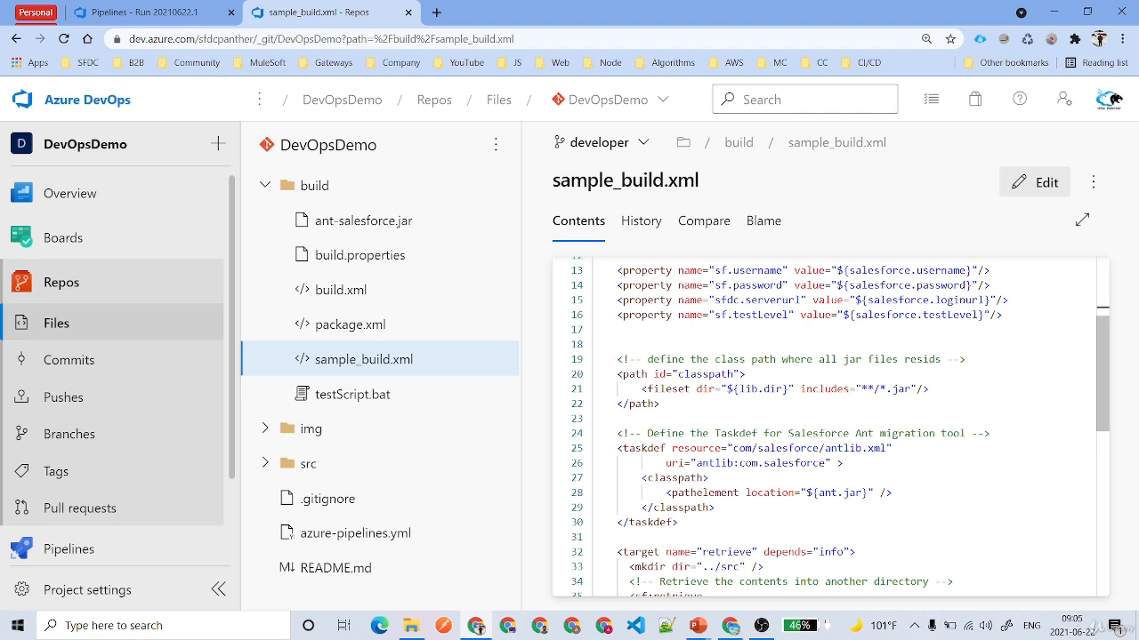
left_click_drag(678, 523, 620, 271)
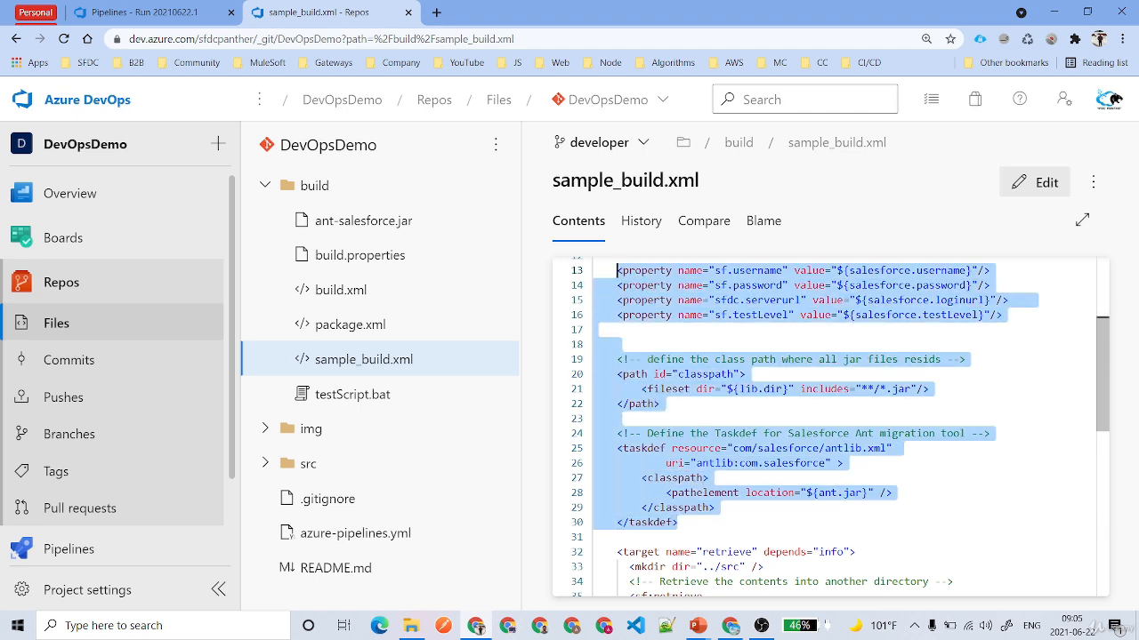
left_click(618, 419)
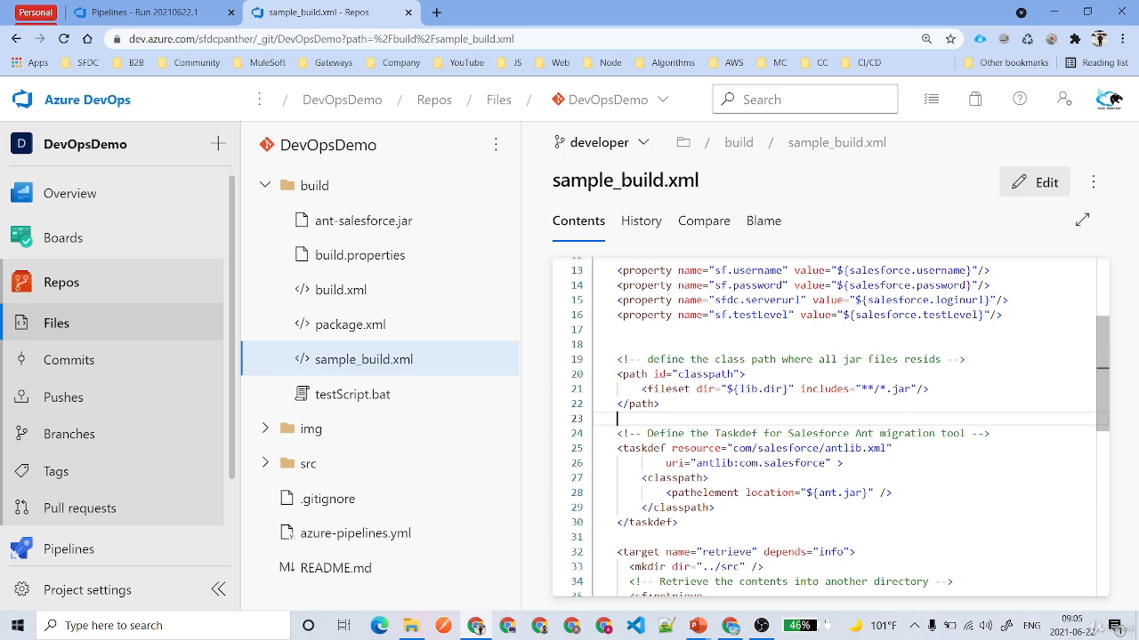
Examine the deploy target on lines 52 to 59 and its depends attribute.
scroll(832, 427, "down", 10)
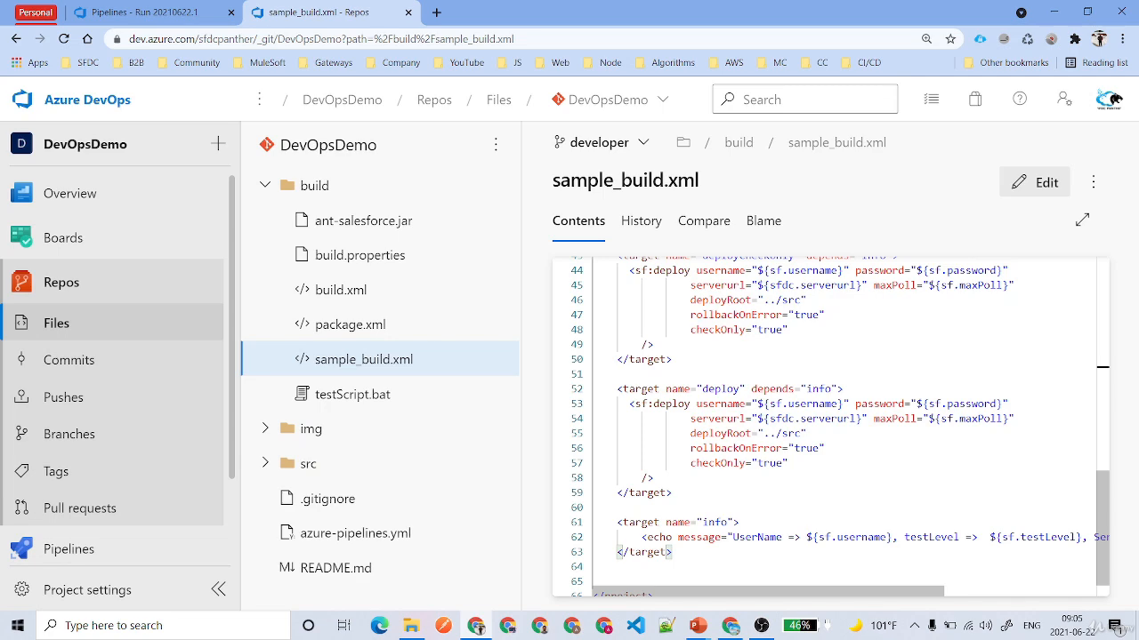
left_click_drag(617, 389, 673, 495)
scroll(694, 516, "up", 4)
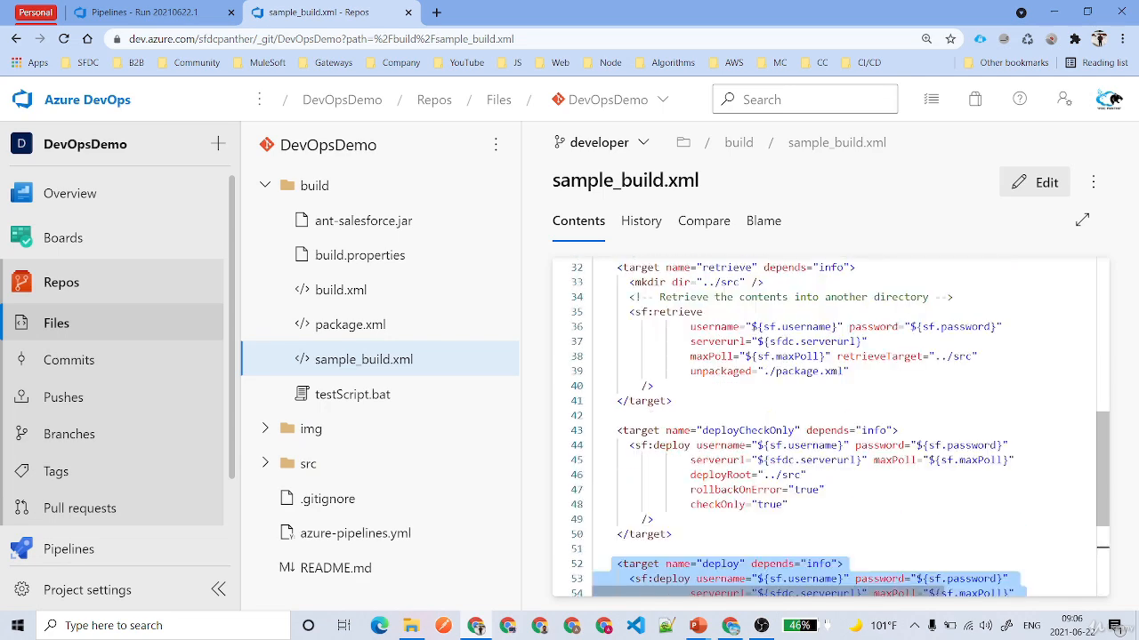
scroll(765, 498, "down", 1)
double_click(769, 506)
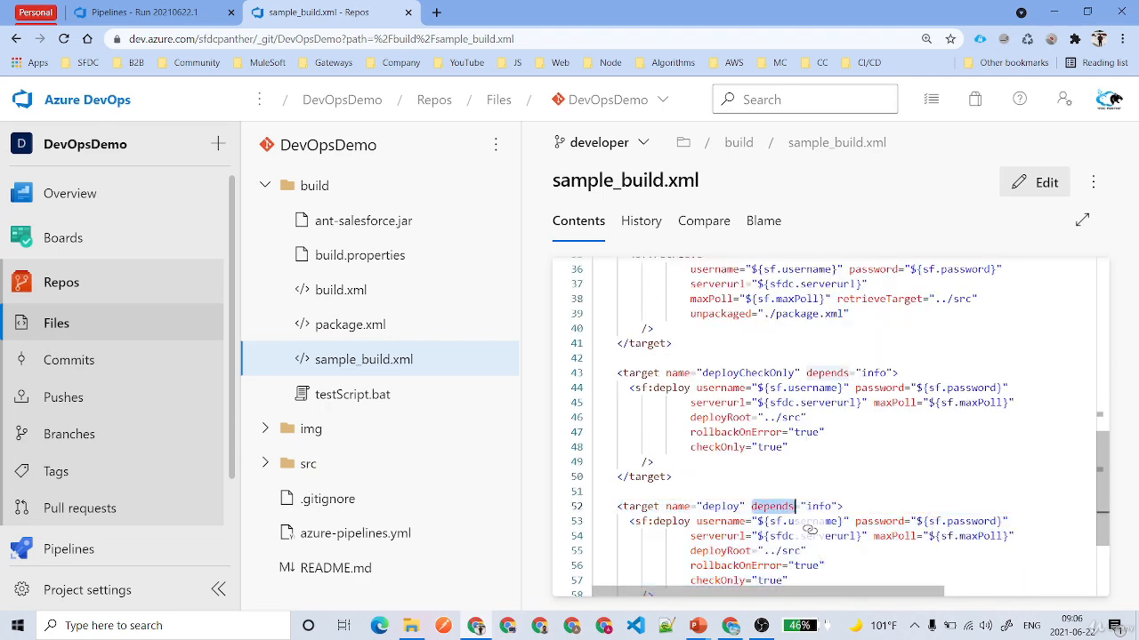
Examine the retrieve target block on lines 32 to 41.
scroll(880, 427, "up", 2)
scroll(1102, 513, "up", 2)
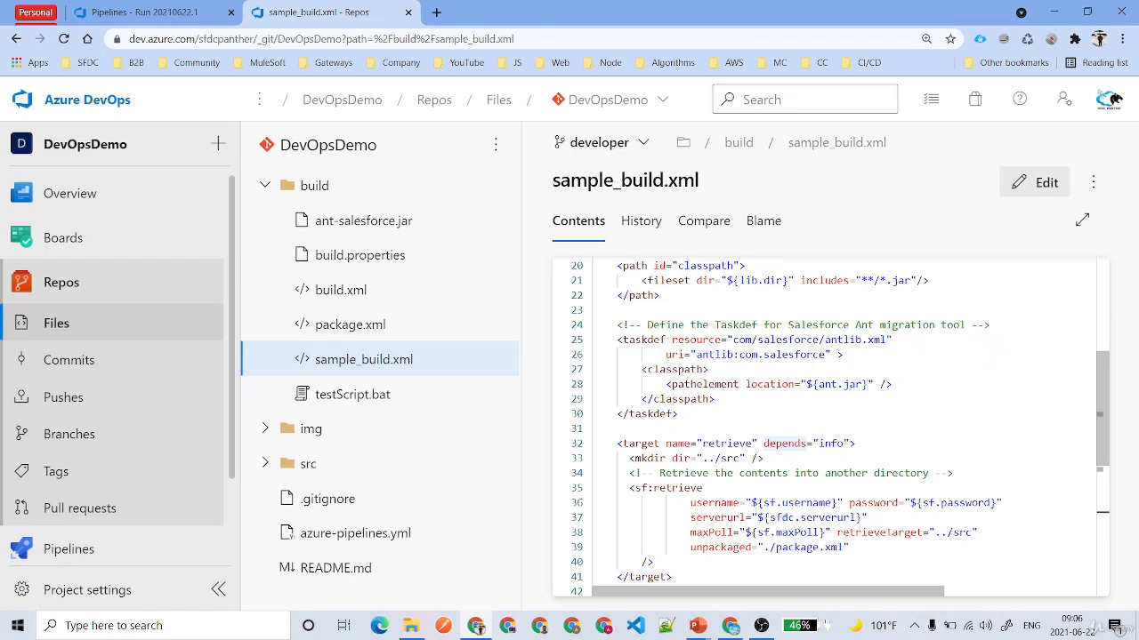
left_click_drag(617, 443, 674, 577)
scroll(687, 426, "down", 3)
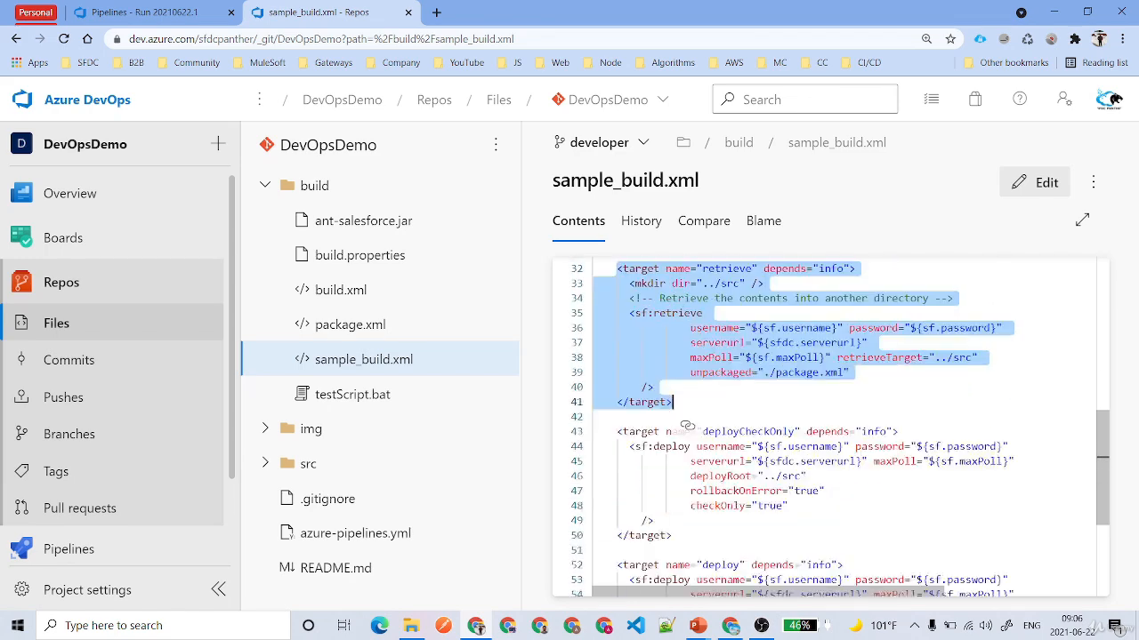
Examine the deployCheckOnly target on lines 43 to 50 and its deployRoot attribute on line 46.
left_click_drag(618, 432, 673, 536)
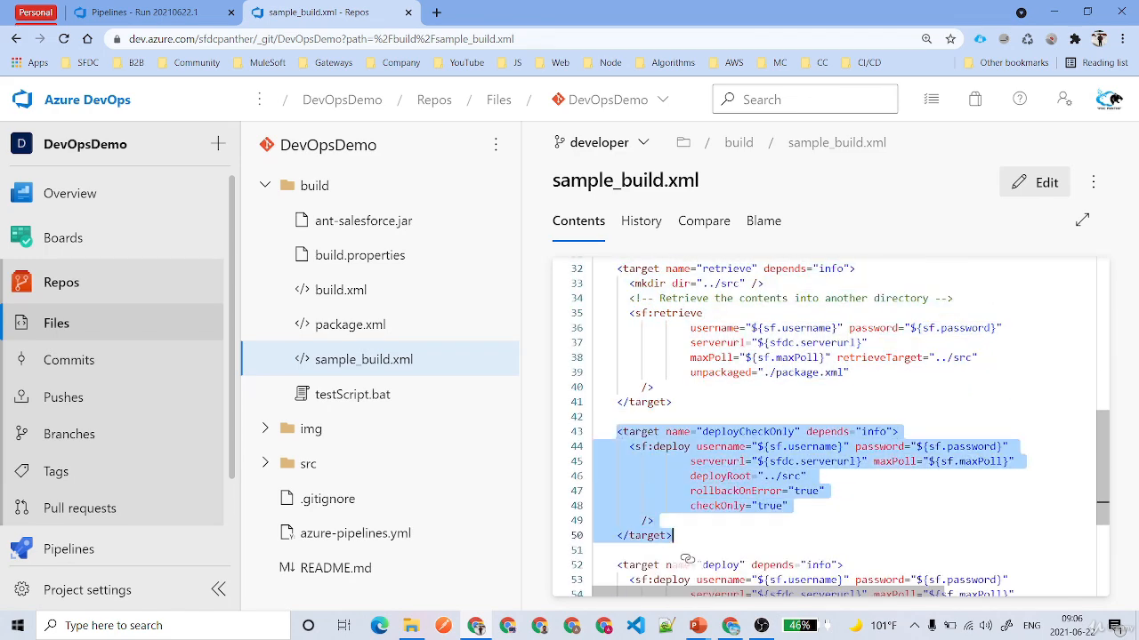
scroll(686, 503, "down", 1)
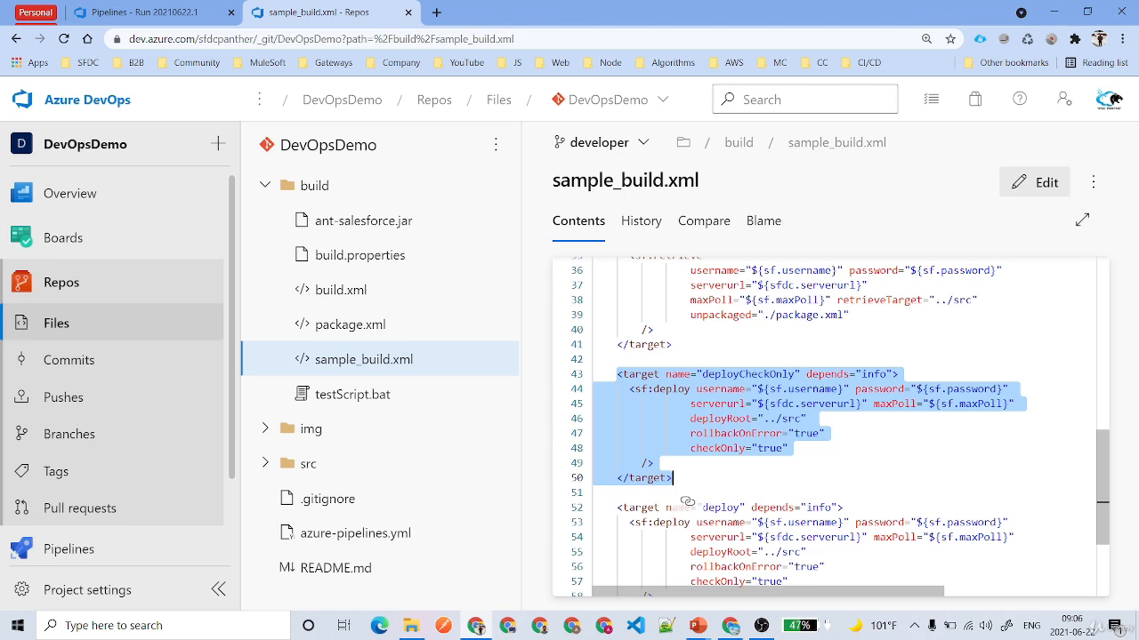
left_click(653, 462)
left_click_drag(691, 418, 808, 418)
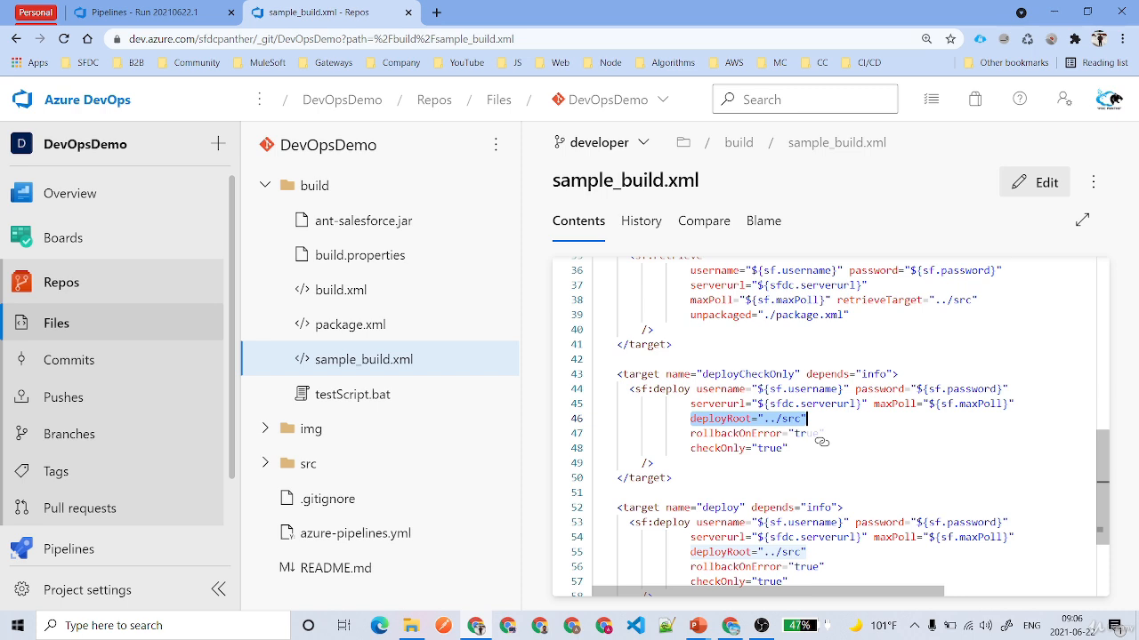
Compare the retrieve, deployCheckOnly and deploy target blocks one after another.
scroll(821, 443, "up", 2)
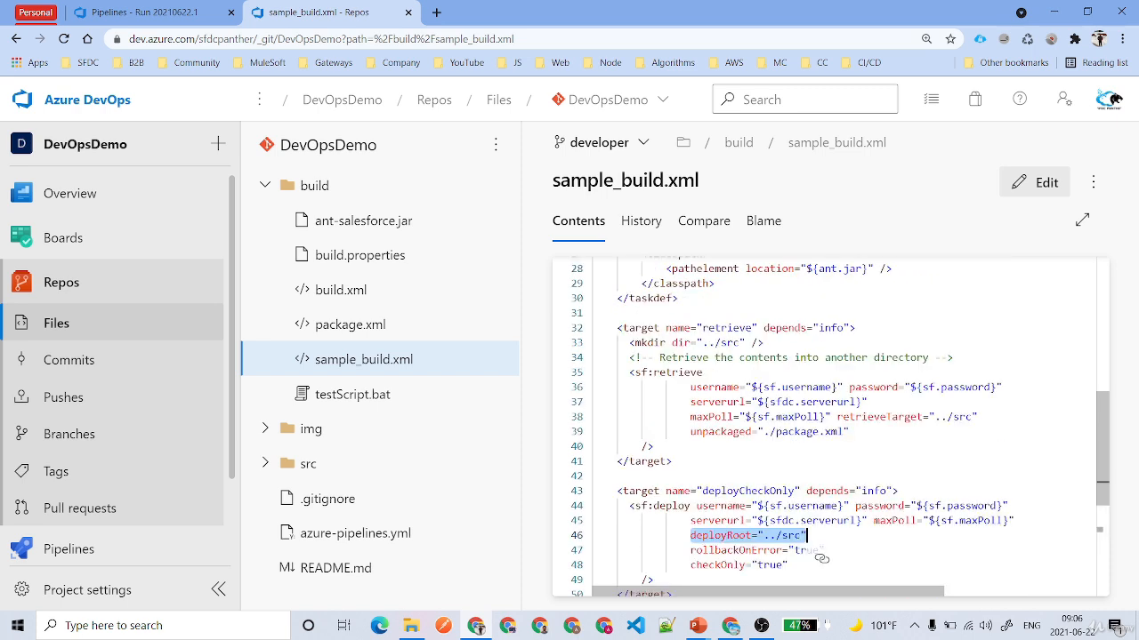
left_click_drag(616, 328, 673, 462)
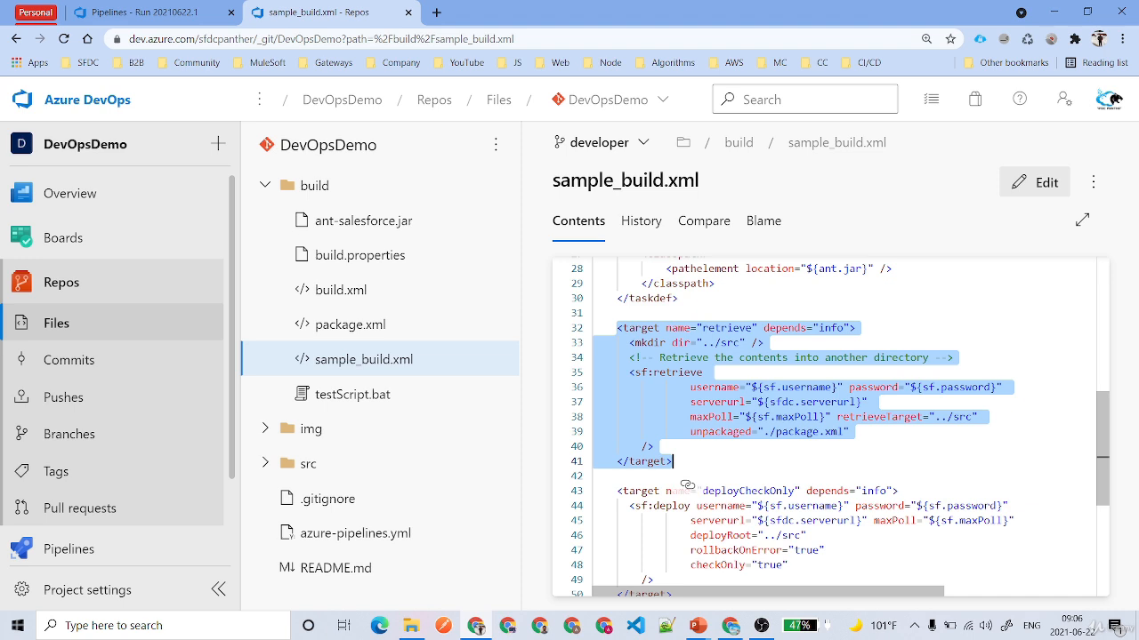
scroll(687, 484, "down", 1)
left_click_drag(617, 433, 676, 537)
scroll(687, 445, "down", 2)
left_click_drag(616, 452, 673, 556)
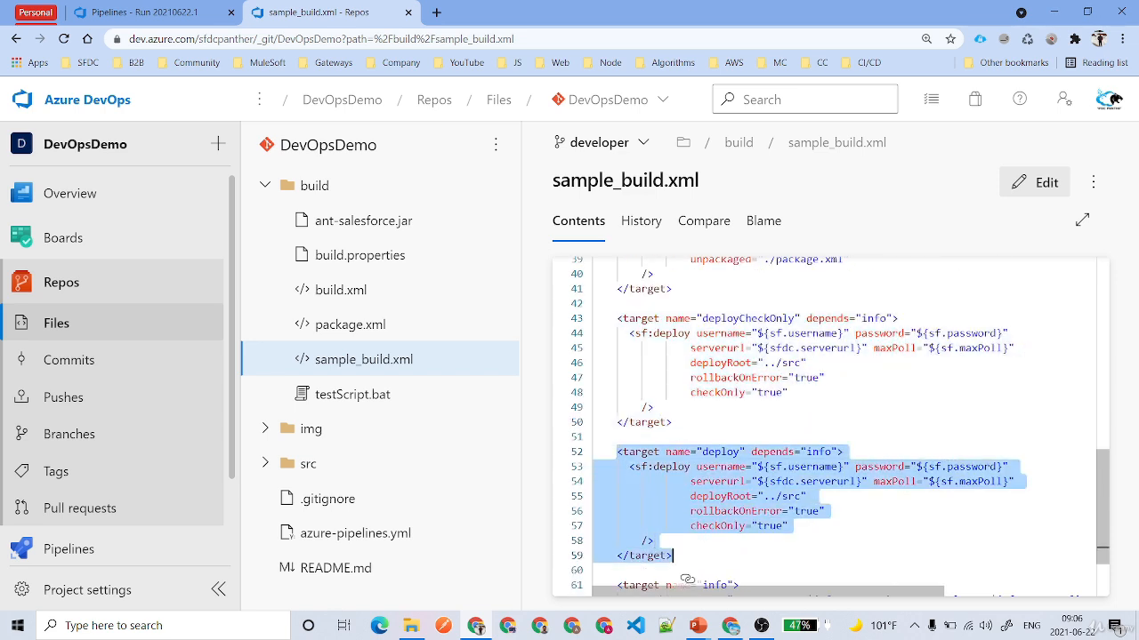
Relate the deployCheckOnly target's deployRoot path ../src to the repository's src folder by expanding that folder in the file tree.
left_click_drag(690, 363, 811, 365)
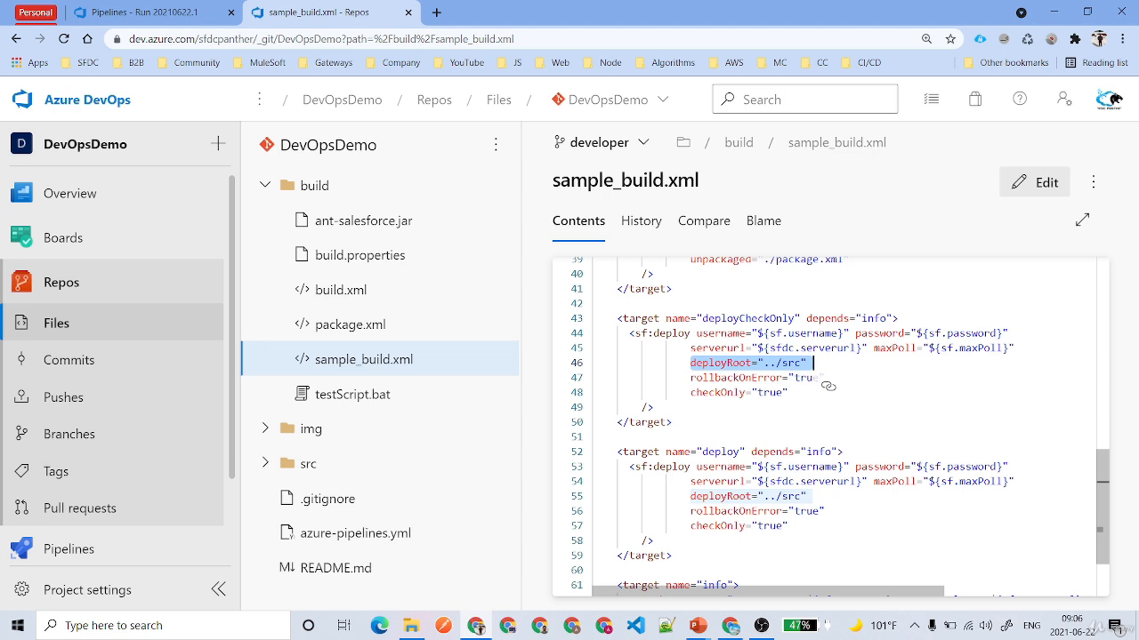
left_click(263, 467)
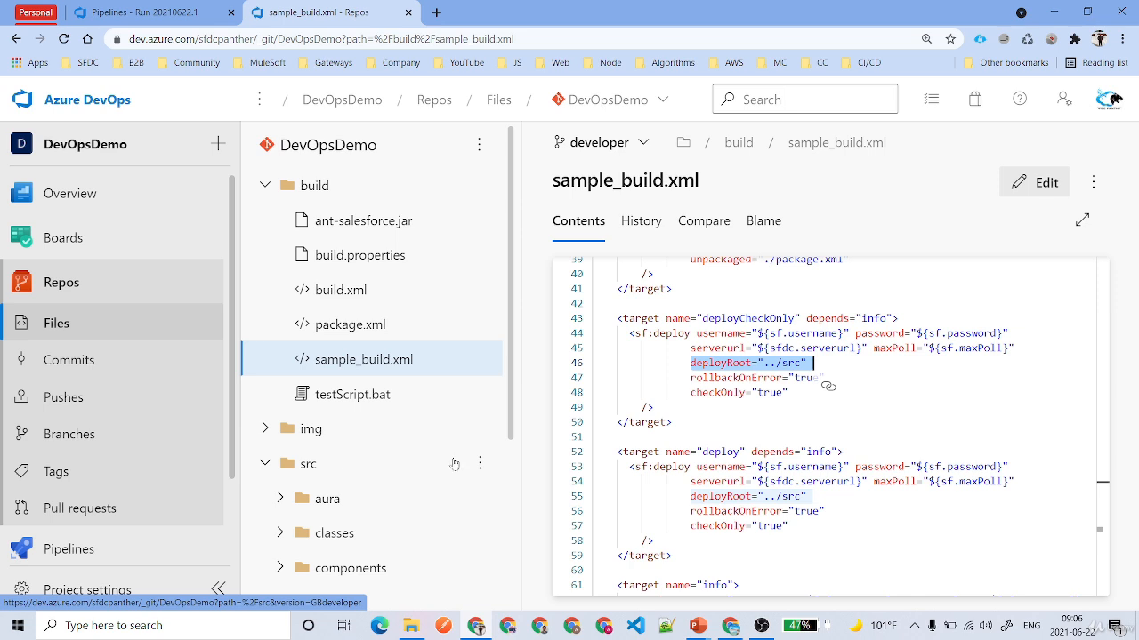
left_click(764, 363)
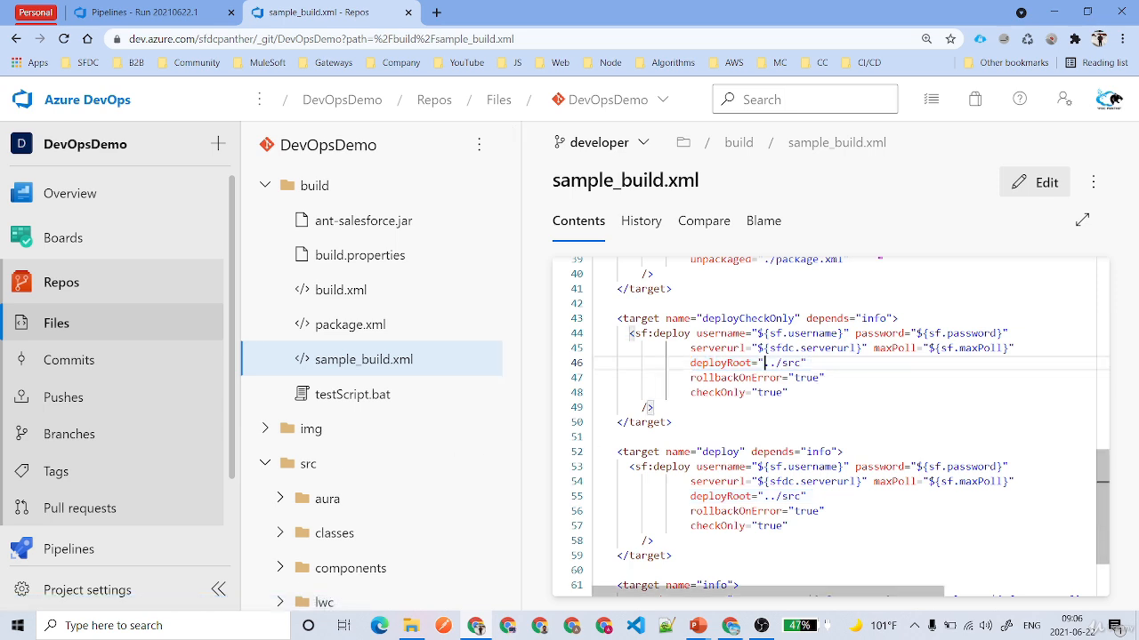
double_click(787, 363)
left_click_drag(788, 363, 815, 384)
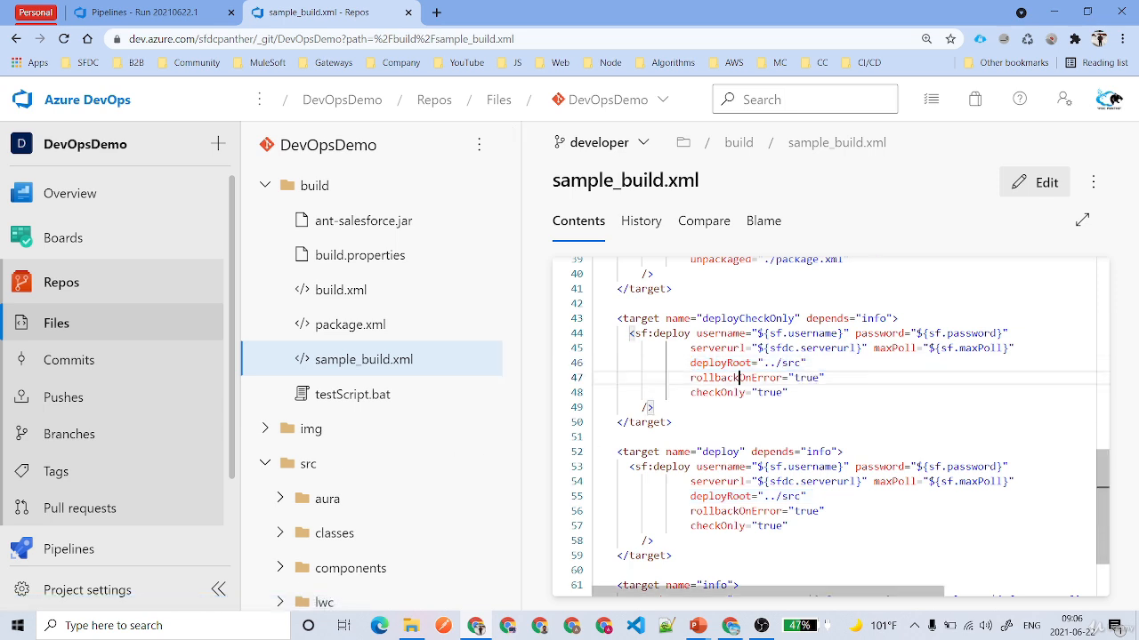
Examine the rollbackOnError and checkOnly attributes of the deployCheckOnly target, along with the deploy target on lines 52 to 59.
double_click(724, 377)
double_click(721, 393)
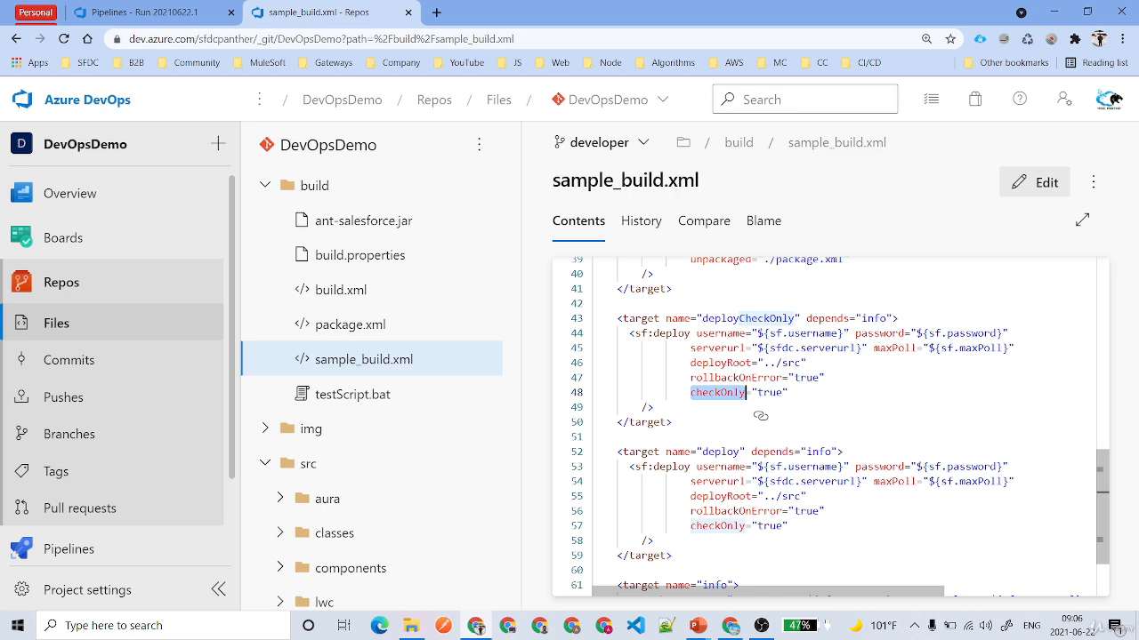
left_click_drag(616, 451, 676, 555)
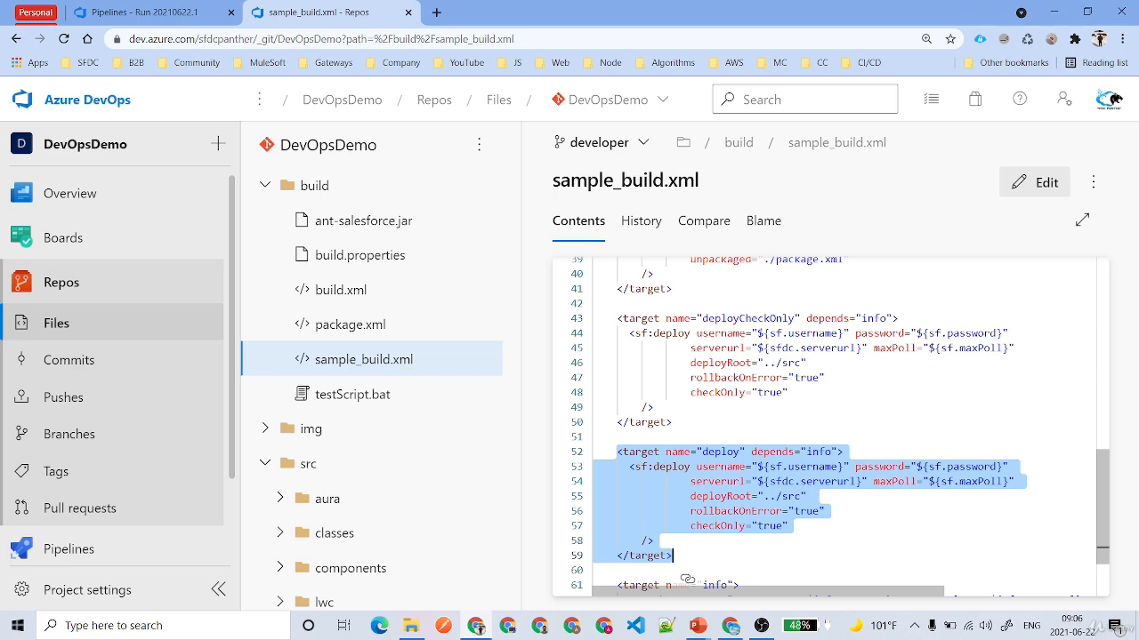
scroll(674, 555, "up", 10)
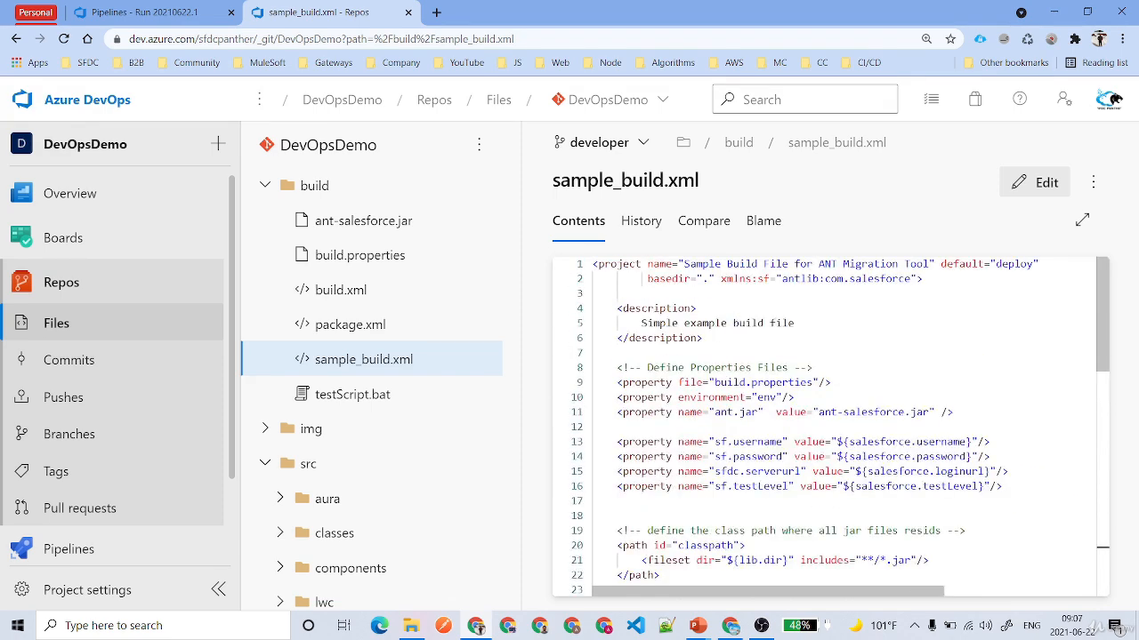
Open build.properties from the build folder and review its Salesforce login credential entries on lines 4 to 9.
left_click(360, 267)
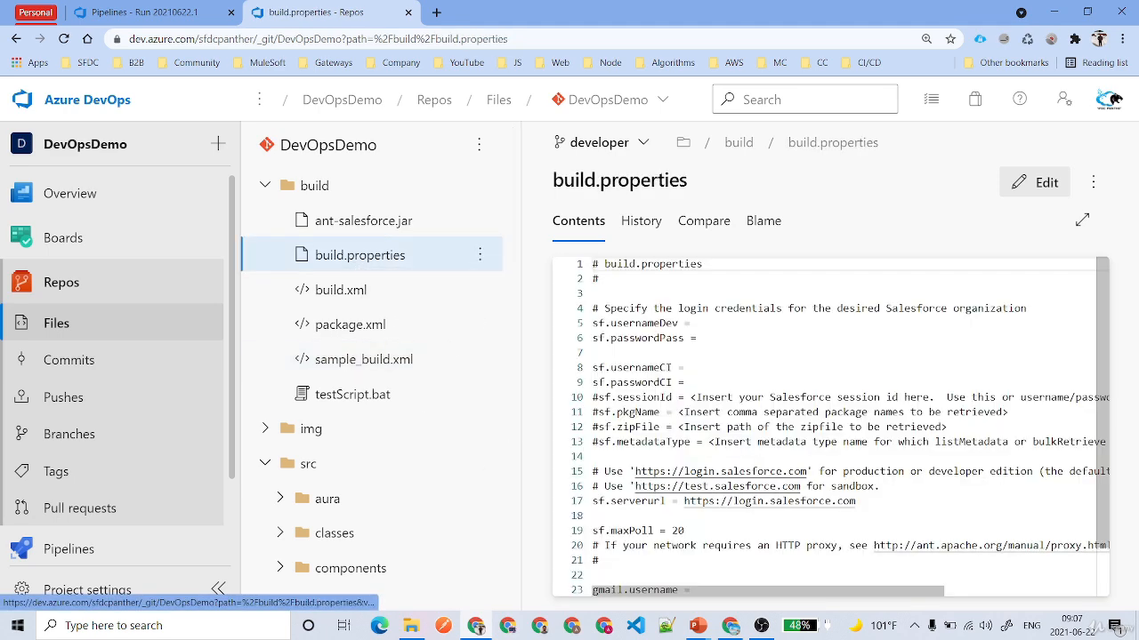
scroll(827, 427, "down", 2)
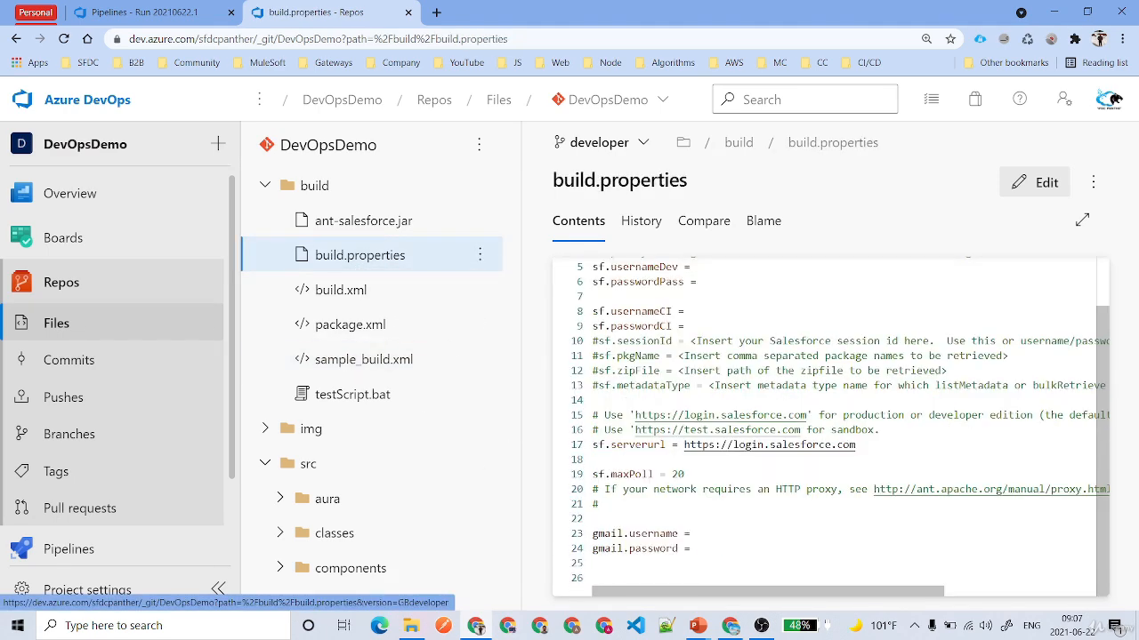
scroll(827, 427, "up", 2)
left_click_drag(694, 382, 592, 309)
left_click(691, 367)
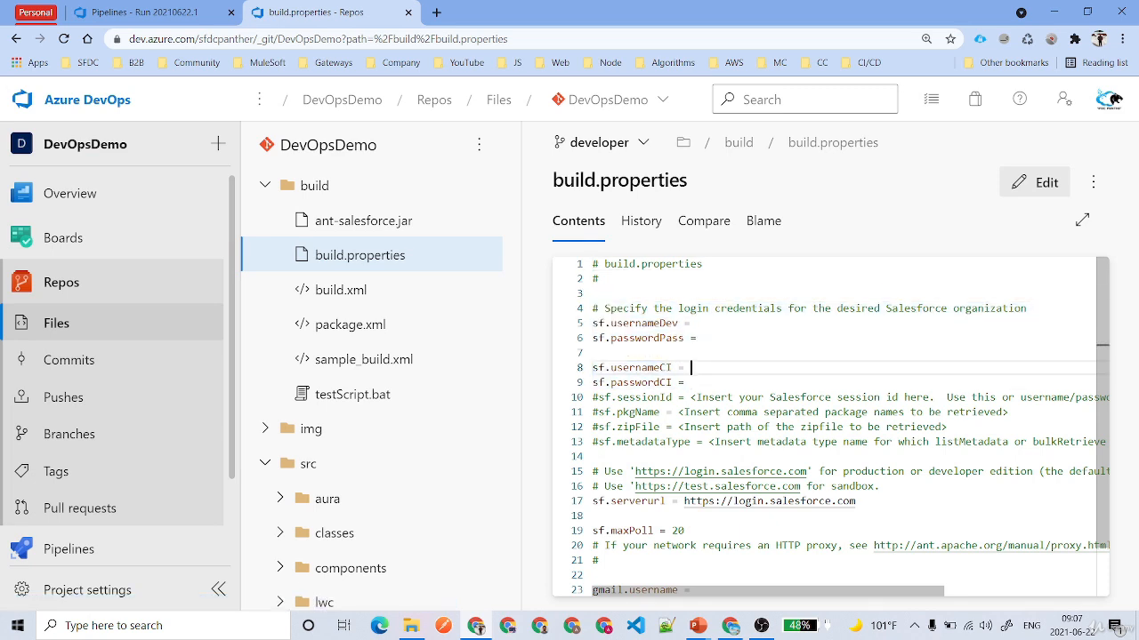
View build.xml, and review the full contents of package.xml in the build folder.
left_click(331, 299)
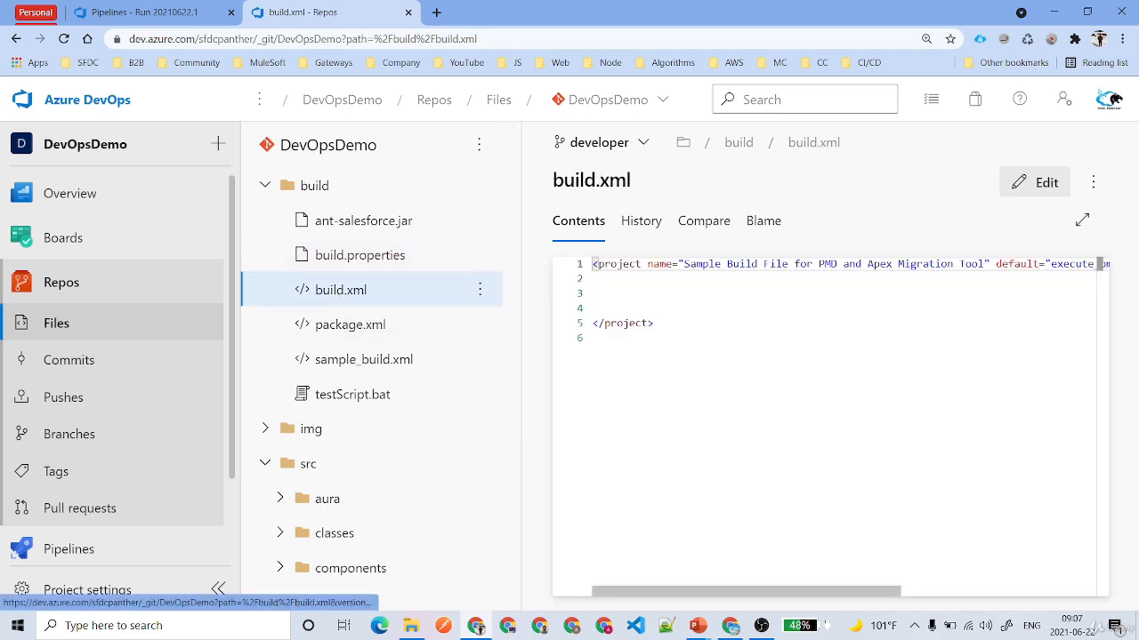
left_click(407, 326)
left_click_drag(654, 516, 592, 264)
left_click(672, 397)
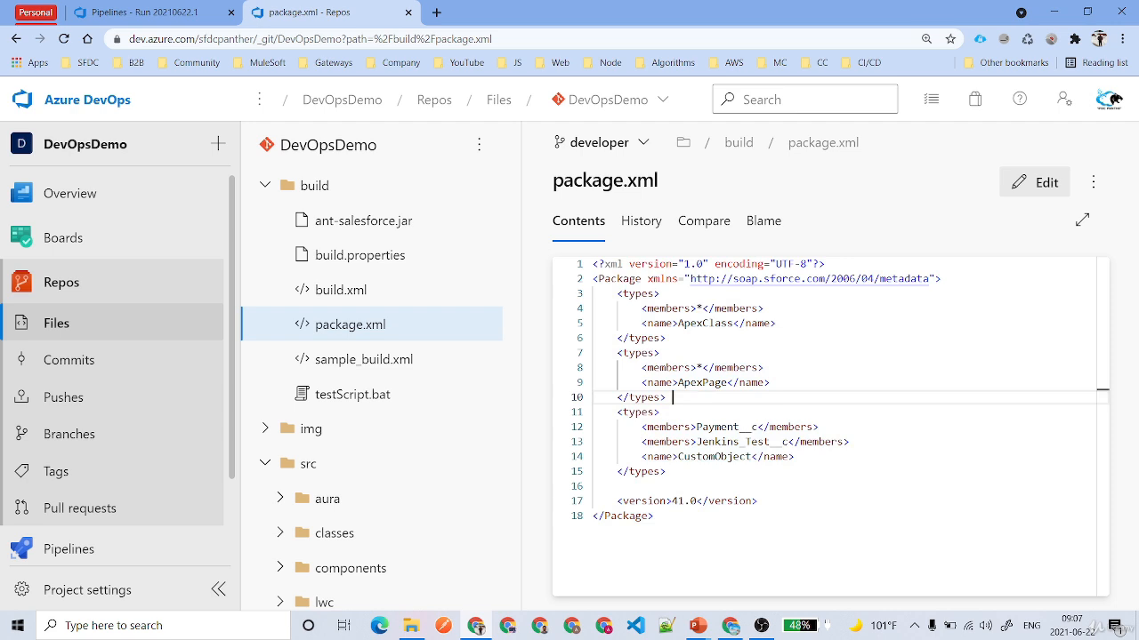
Reopen sample_build.xml from the build folder and select its file name in the heading.
left_click(356, 362)
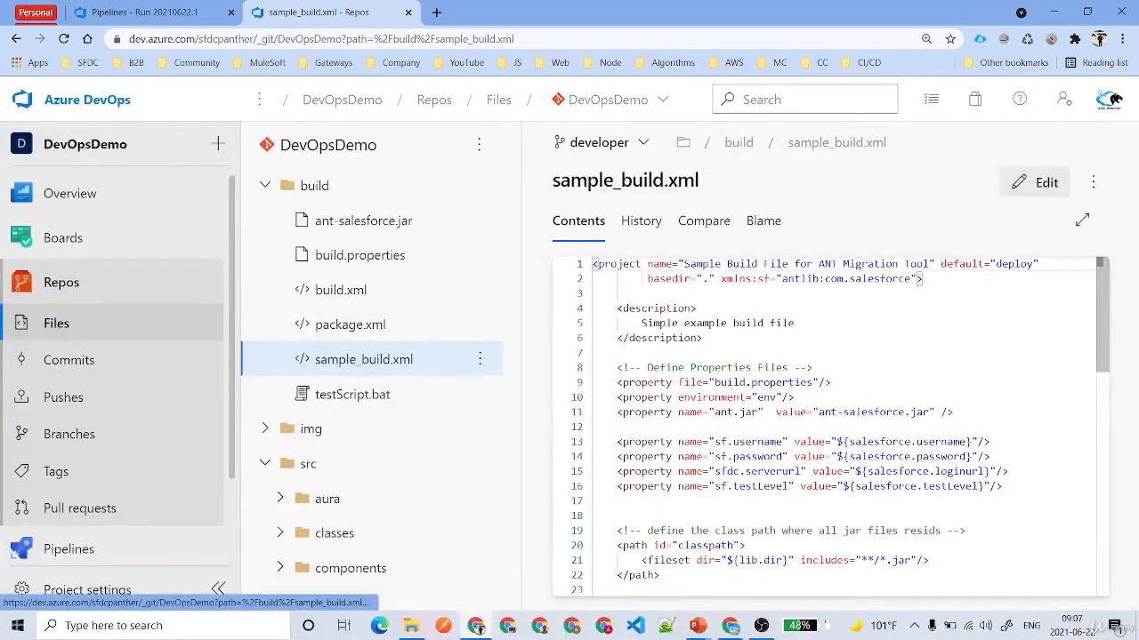
left_click_drag(552, 184, 707, 193)
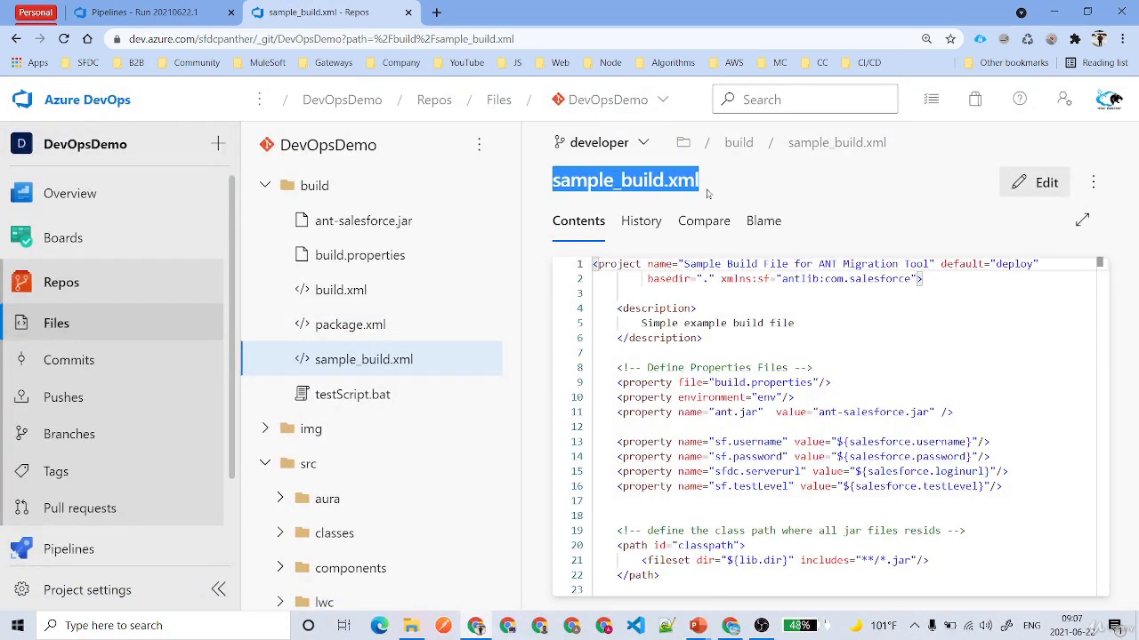
Open the project's Pipelines page in a new browser tab and start a new pipeline with the classic editor.
scroll(89, 463, "down", 1)
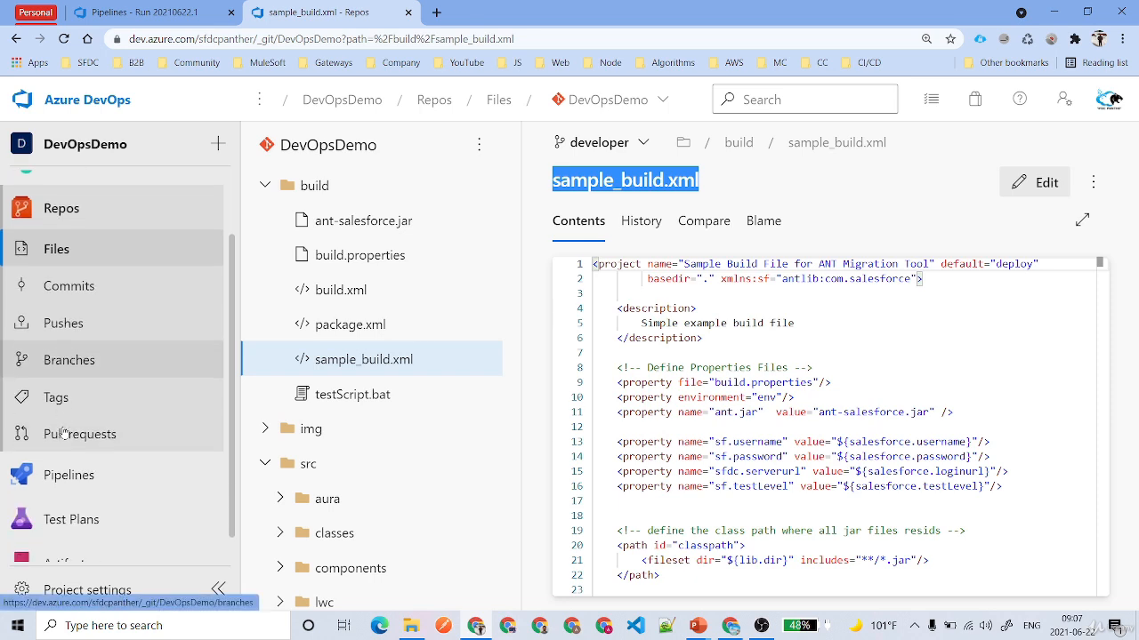
middle_click(69, 475)
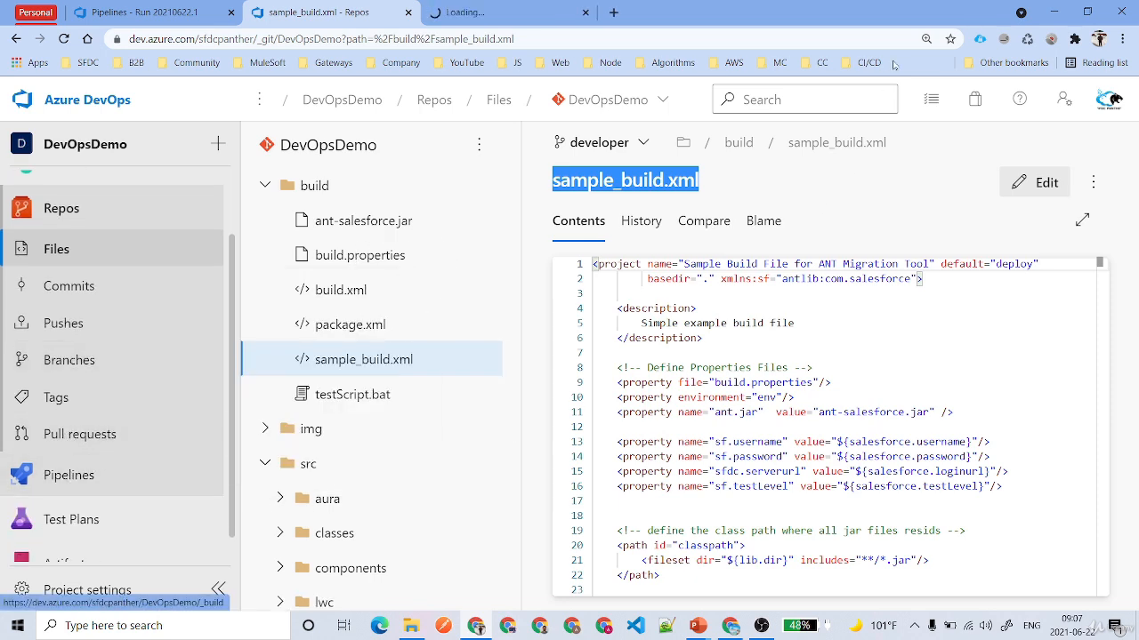
left_click(926, 39)
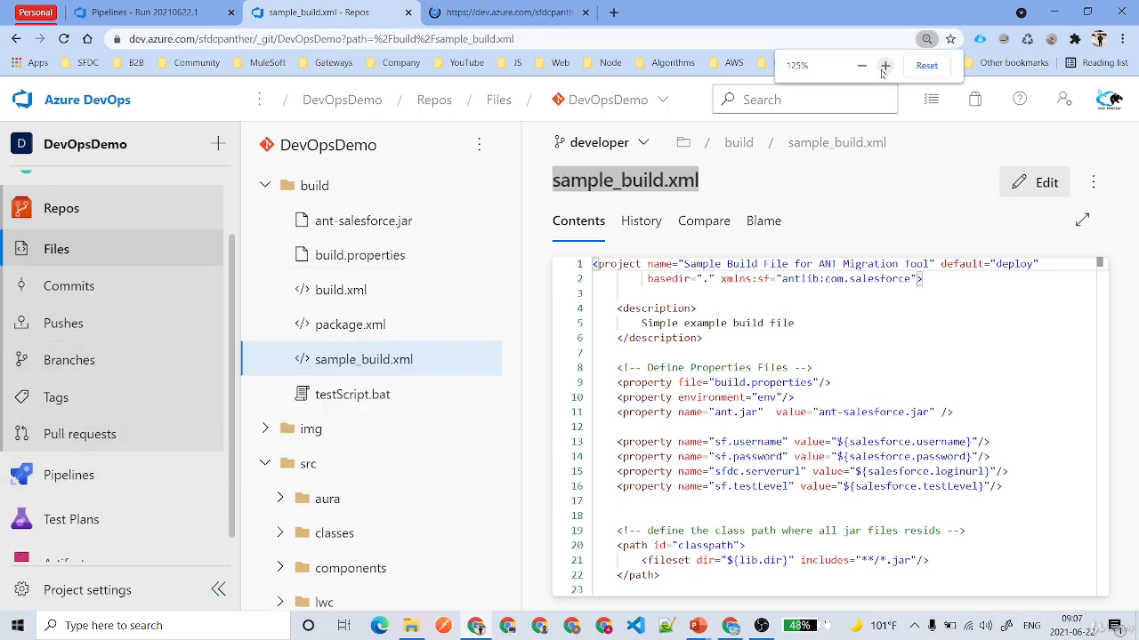
left_click(507, 12)
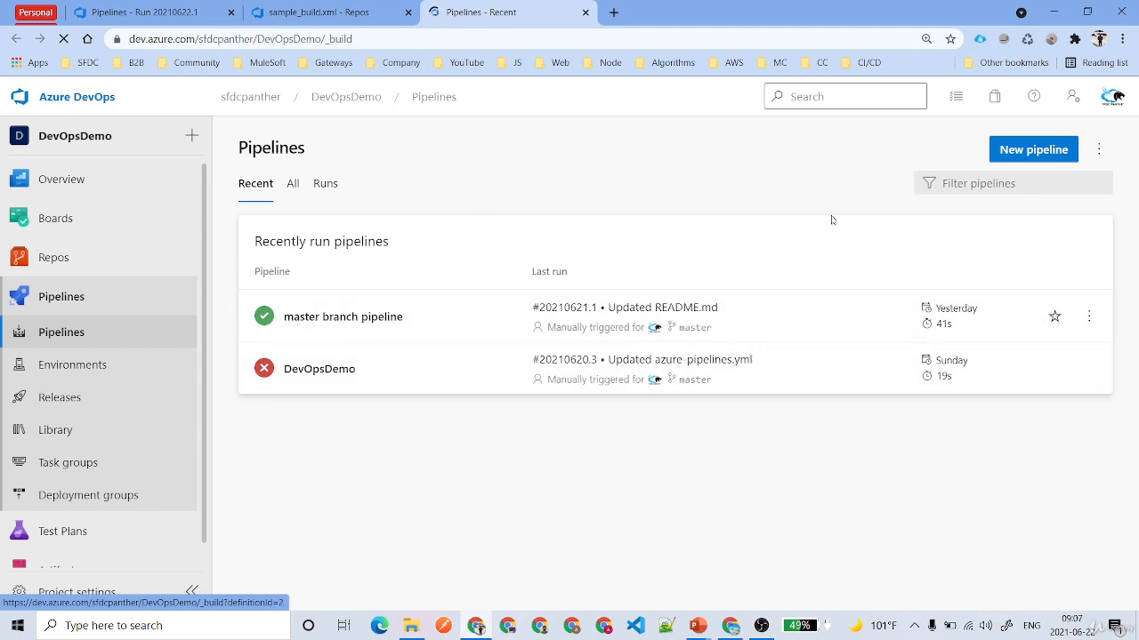
left_click(1032, 149)
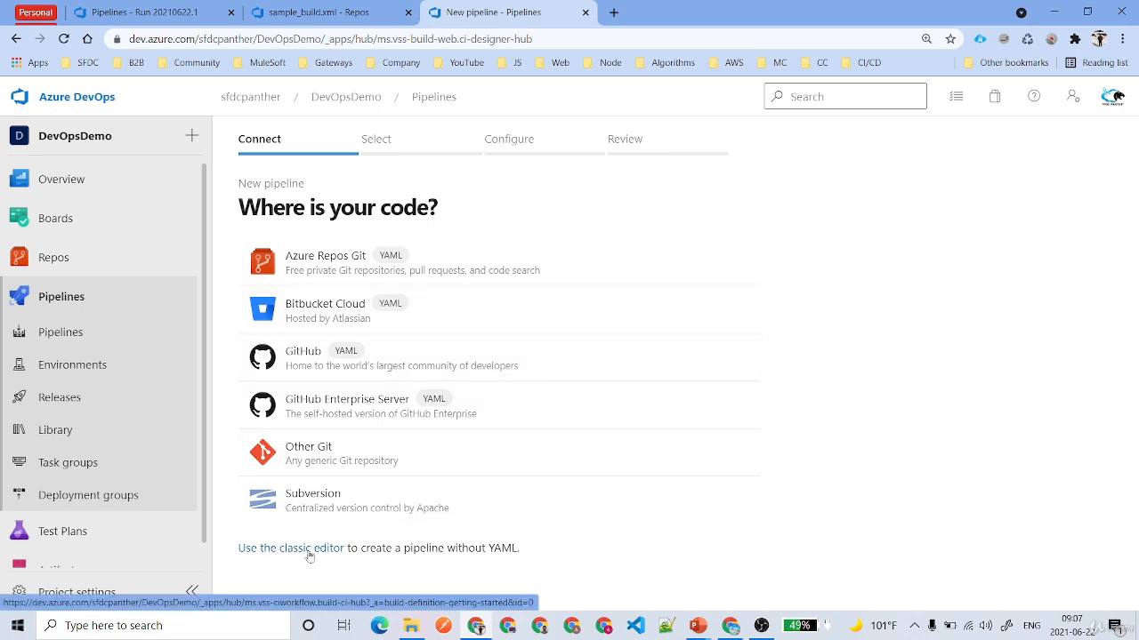
left_click(295, 550)
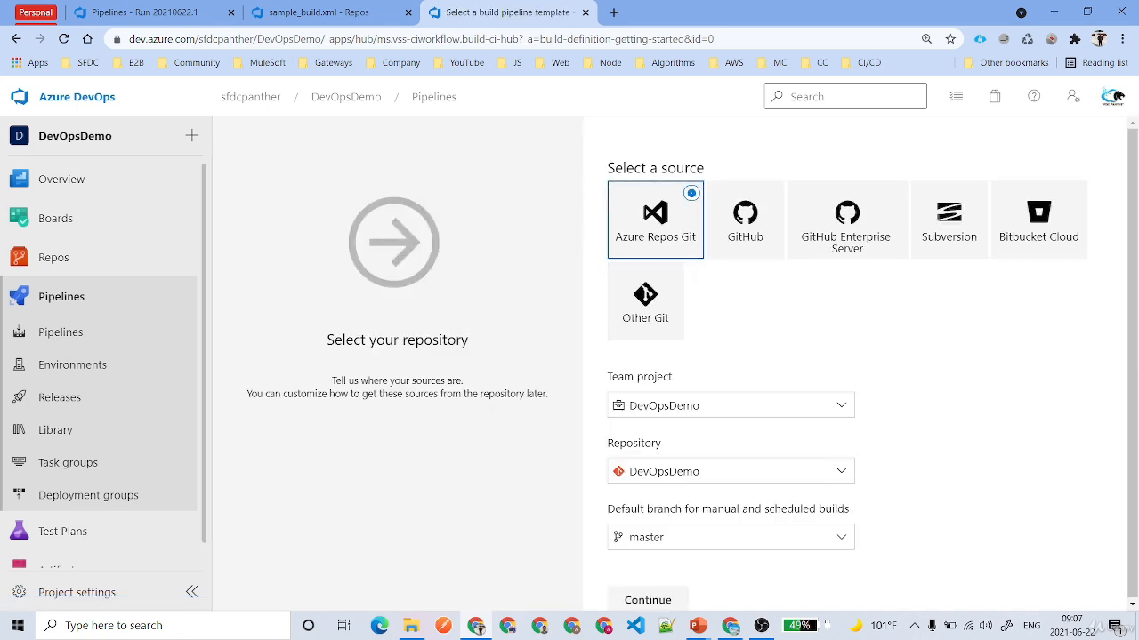
Set the pipeline source to Azure Repos Git with team project DevOpsDemo, repository DevOpsDemo and default branch master, and continue.
left_click_drag(608, 168, 735, 175)
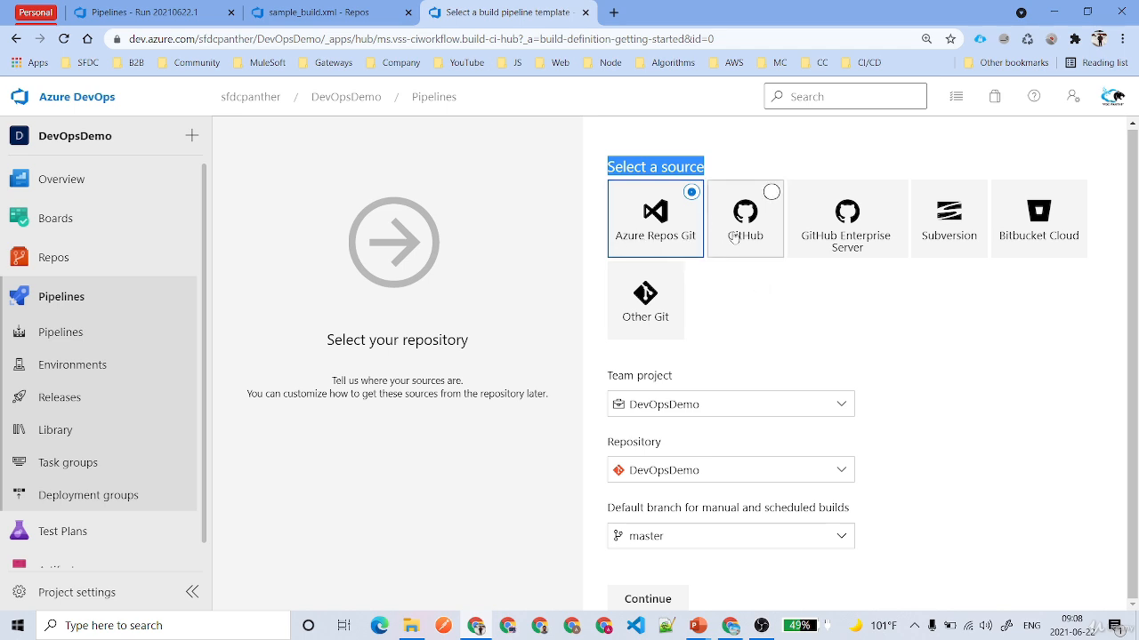
left_click(660, 476)
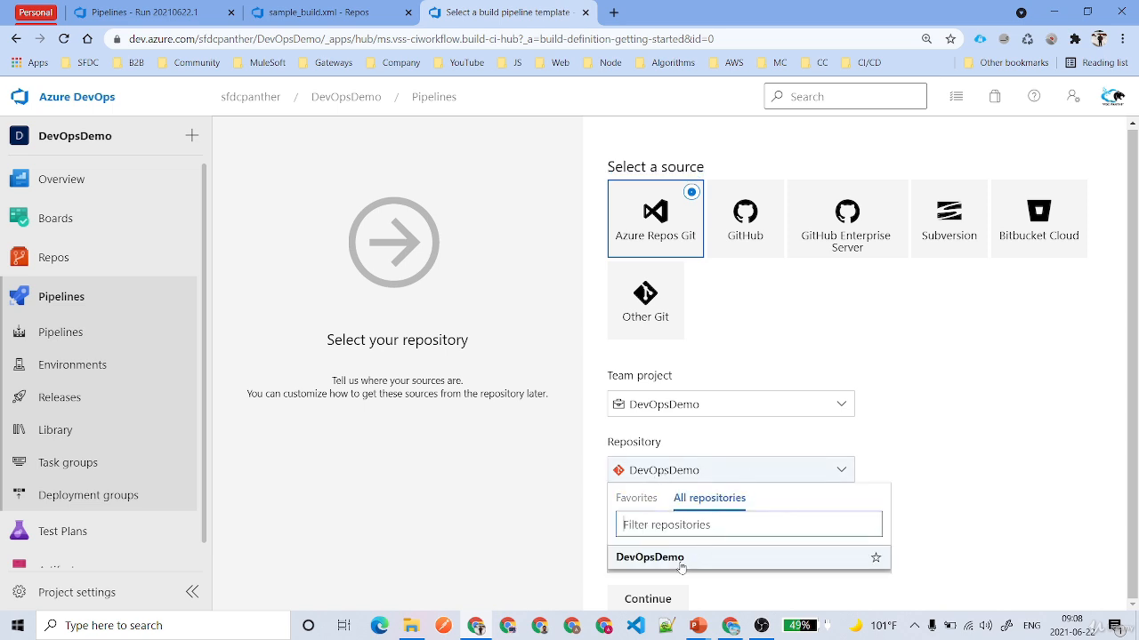
left_click(715, 412)
left_click(716, 410)
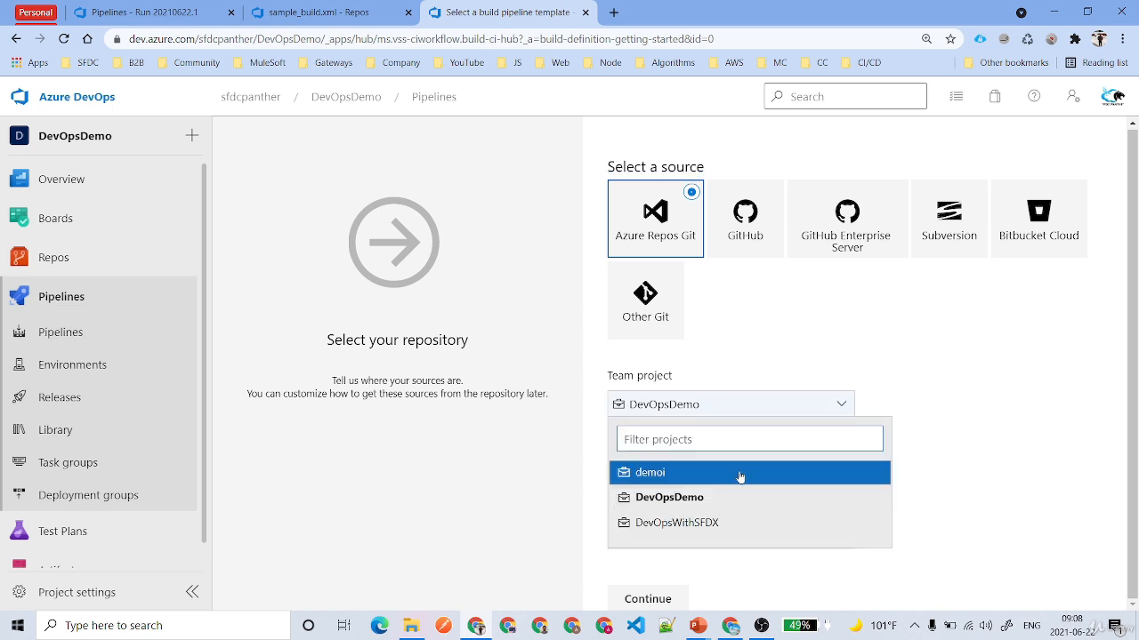
left_click(691, 497)
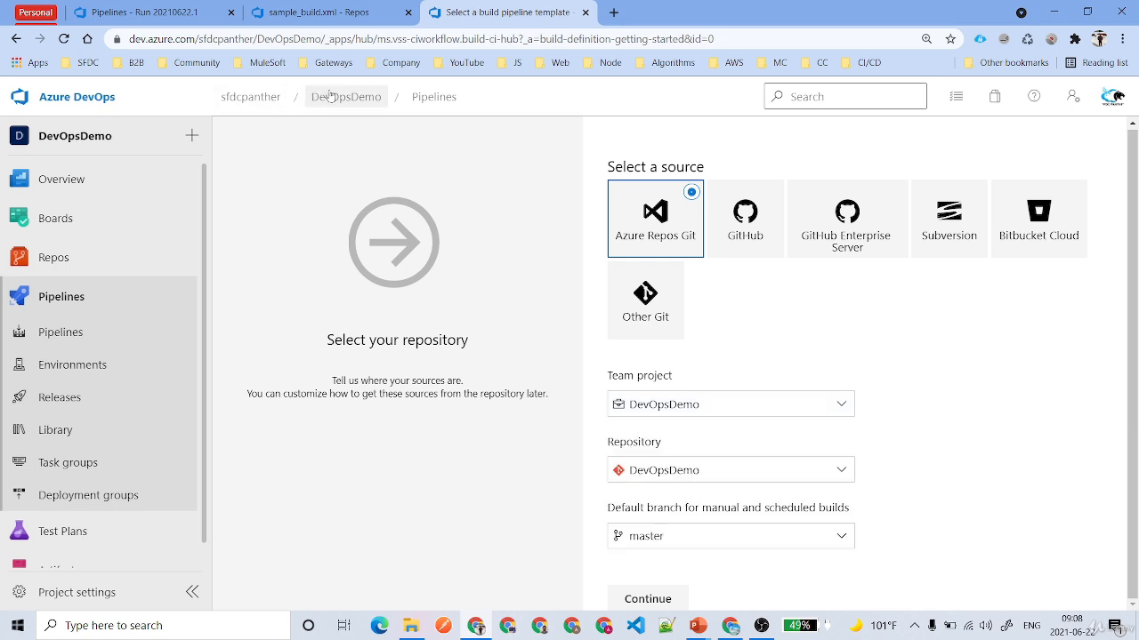
left_click(796, 542)
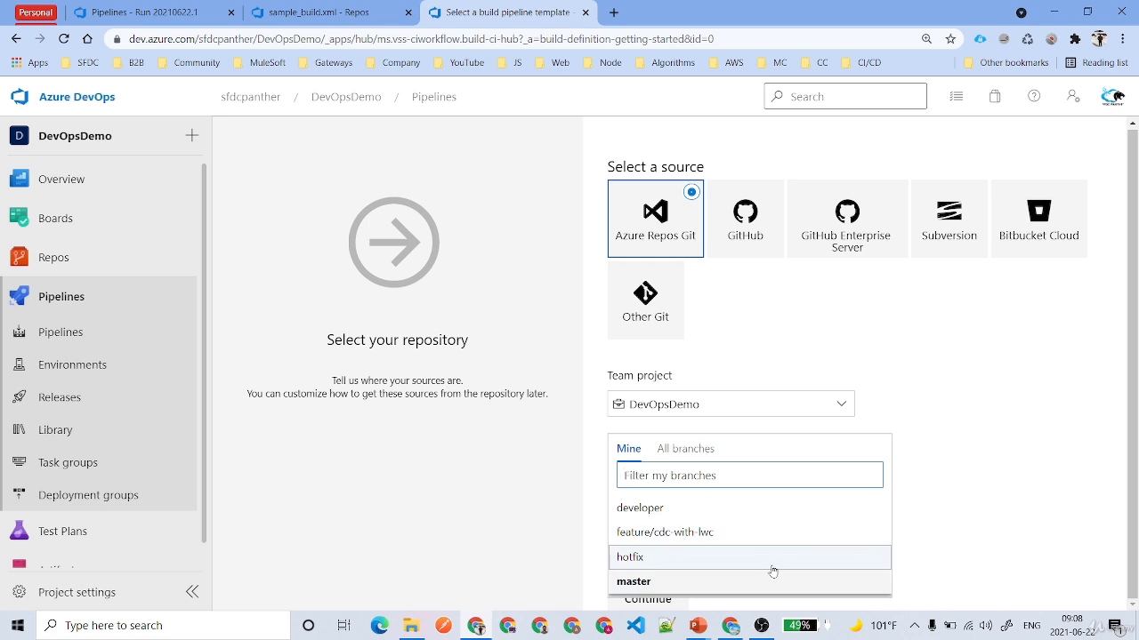
left_click(707, 583)
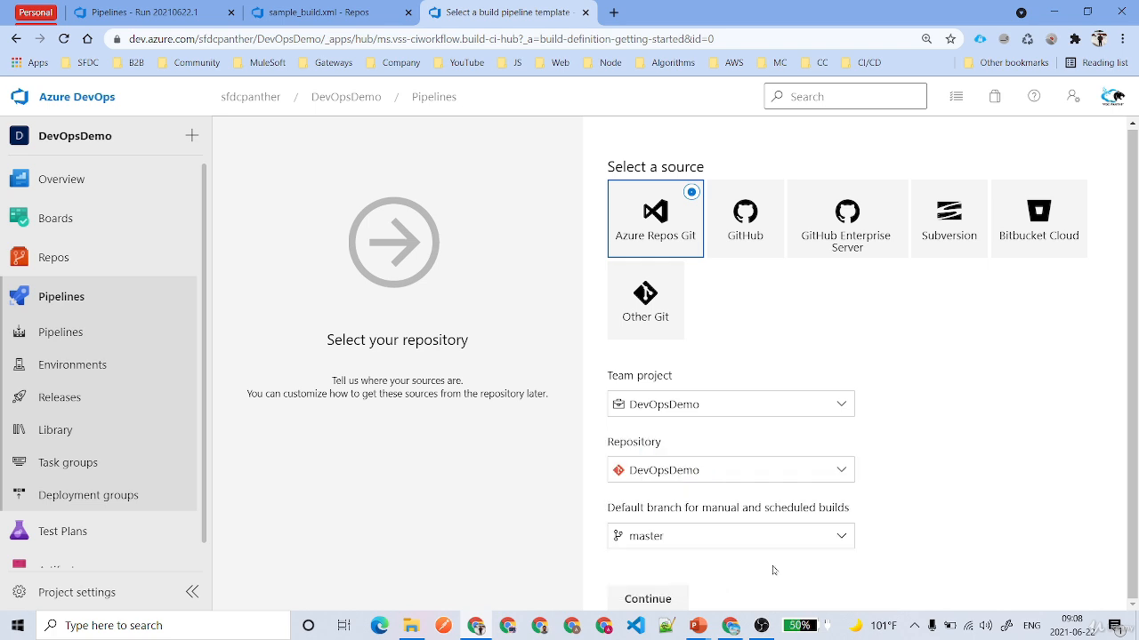
left_click(642, 601)
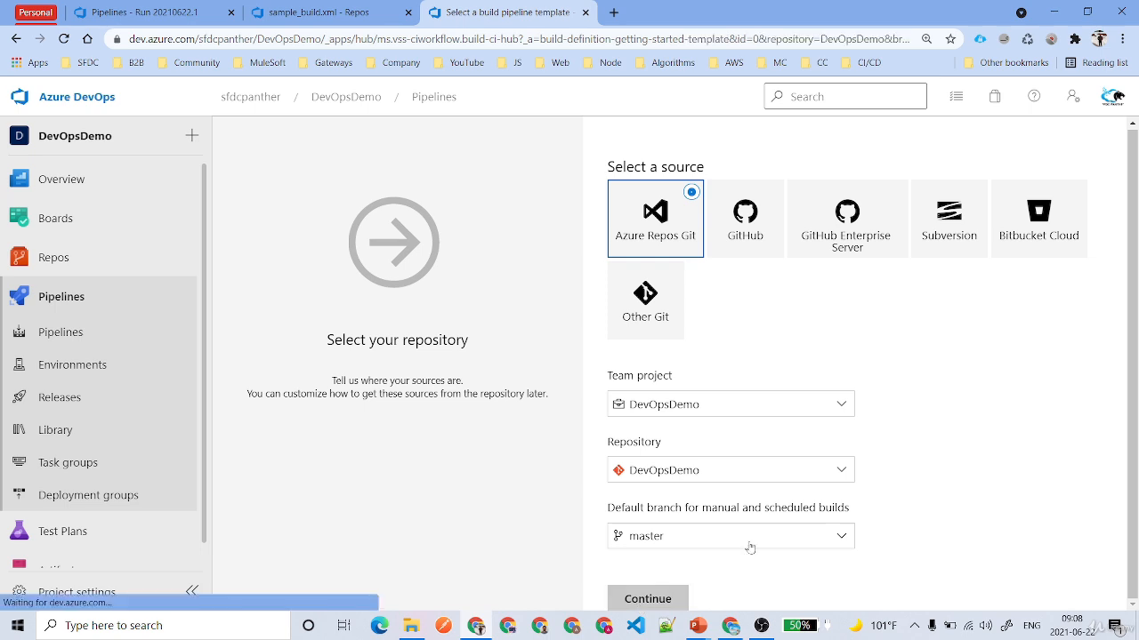
Reset the page zoom to 100% and apply the Ant template from the Others group to the new pipeline.
left_click(925, 38)
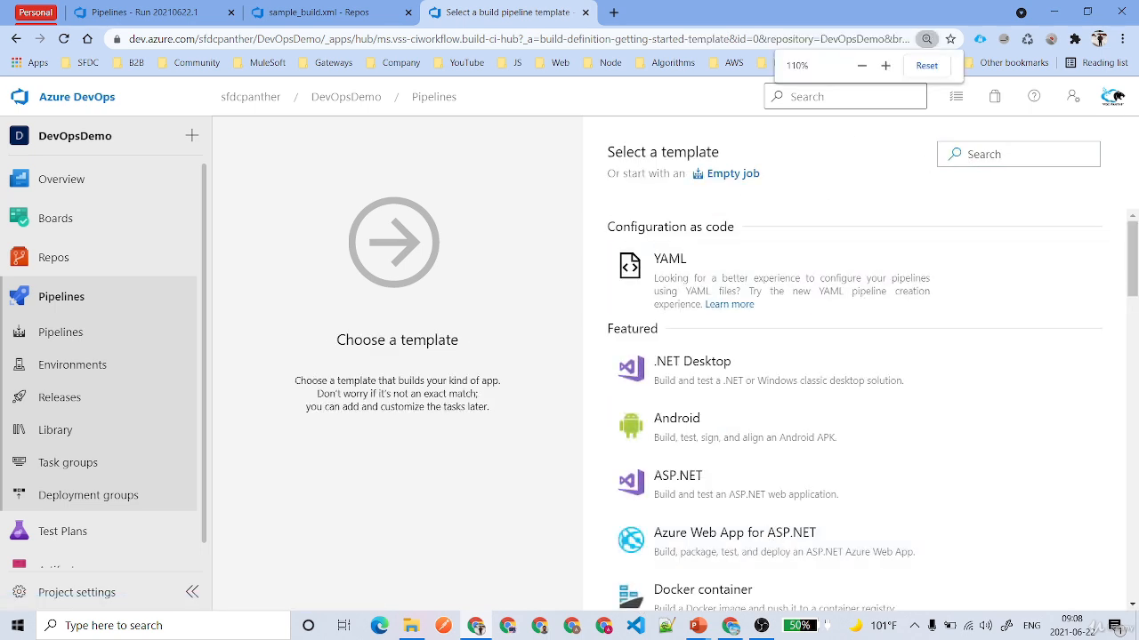
left_click(926, 65)
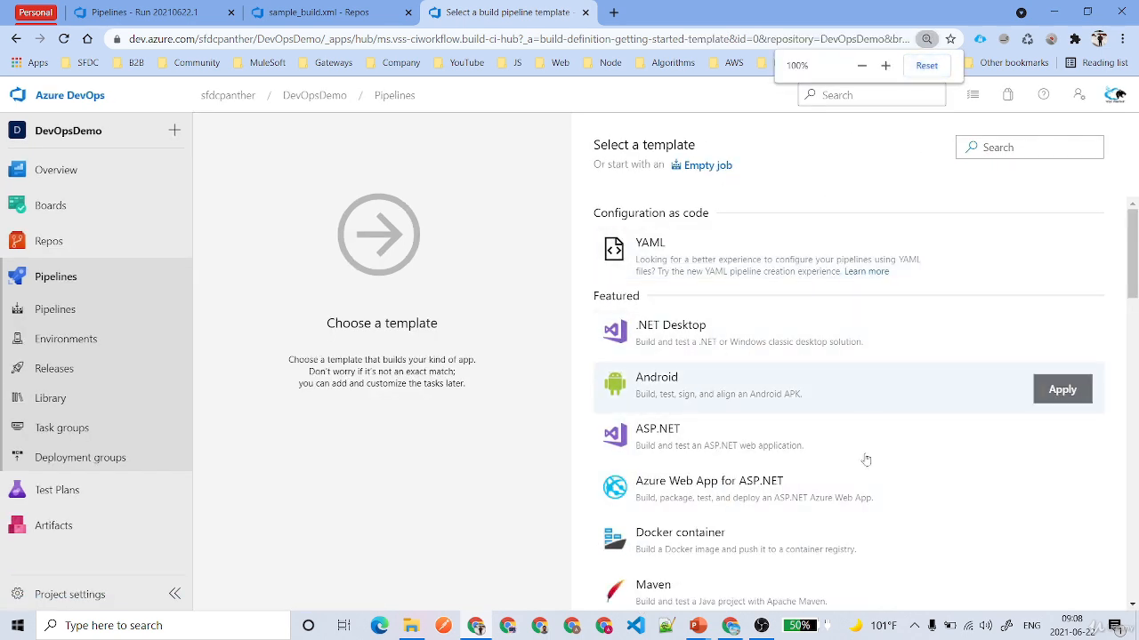
left_click_drag(600, 145, 707, 150)
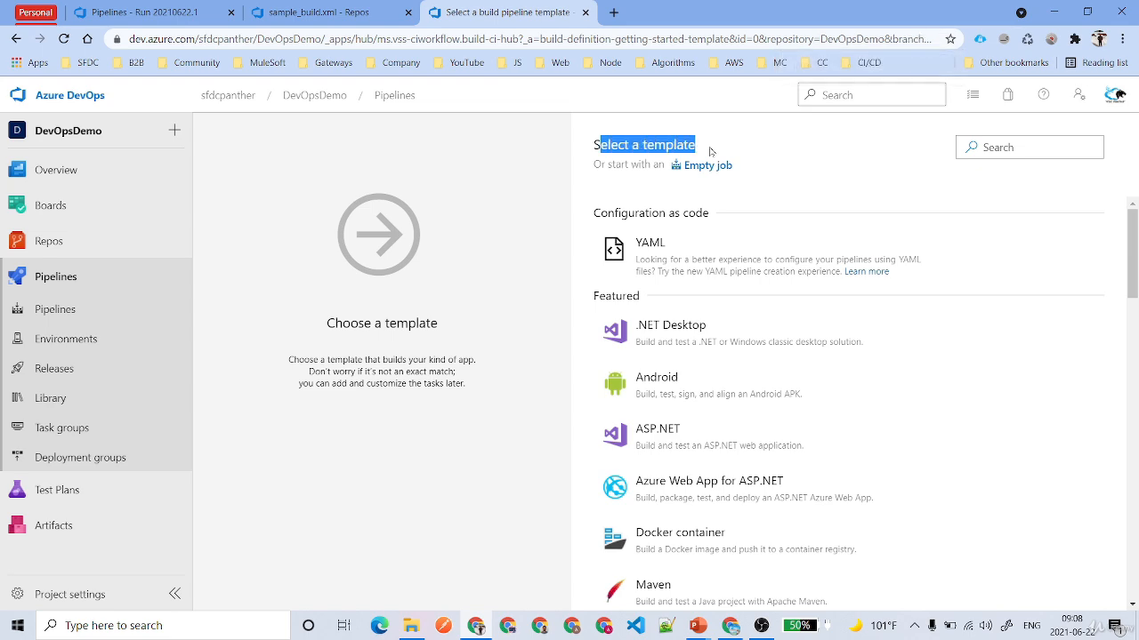
scroll(877, 397, "down", 5)
scroll(877, 400, "down", 2)
scroll(877, 400, "up", 5)
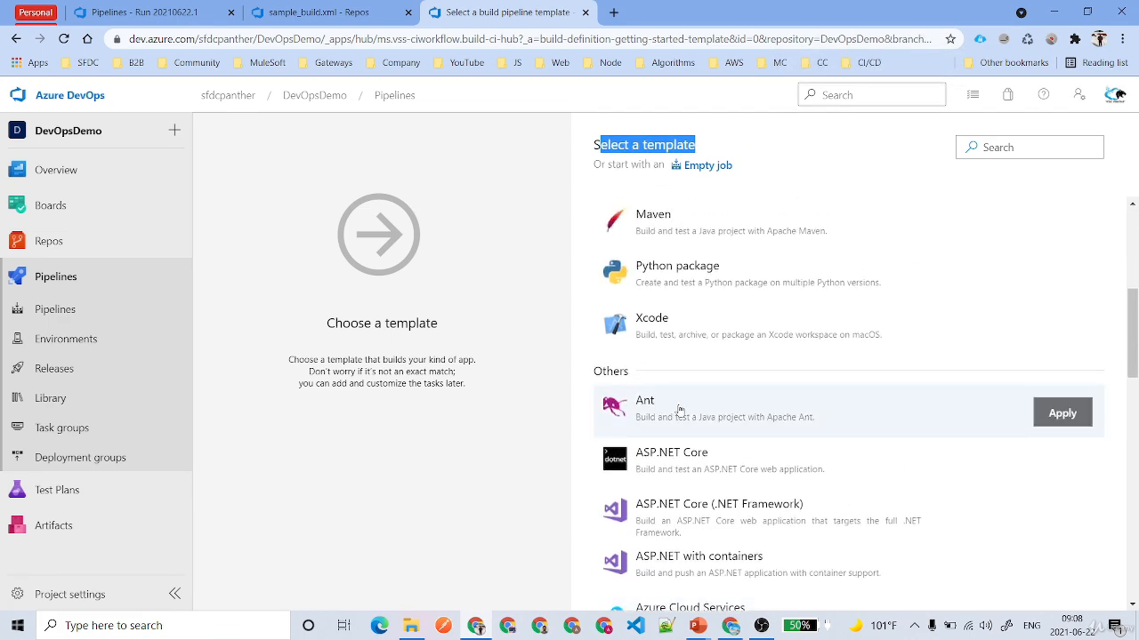
left_click(1062, 414)
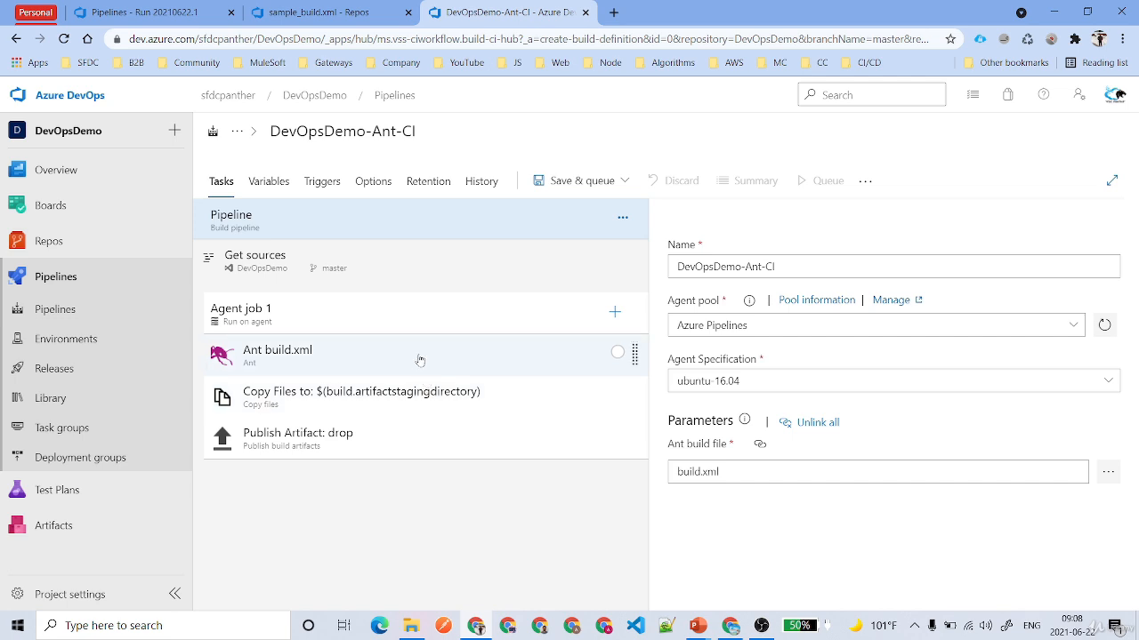
Rename Agent job 1 as Apache ANT Deployment and review its timeout and dependency settings.
left_click(258, 319)
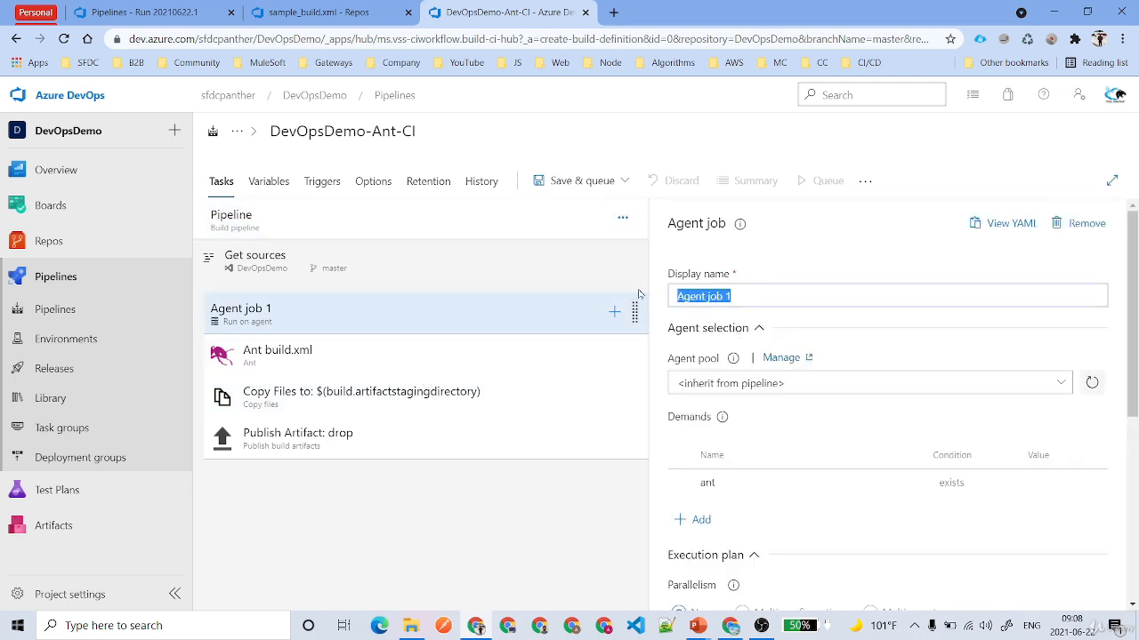
type("Apache")
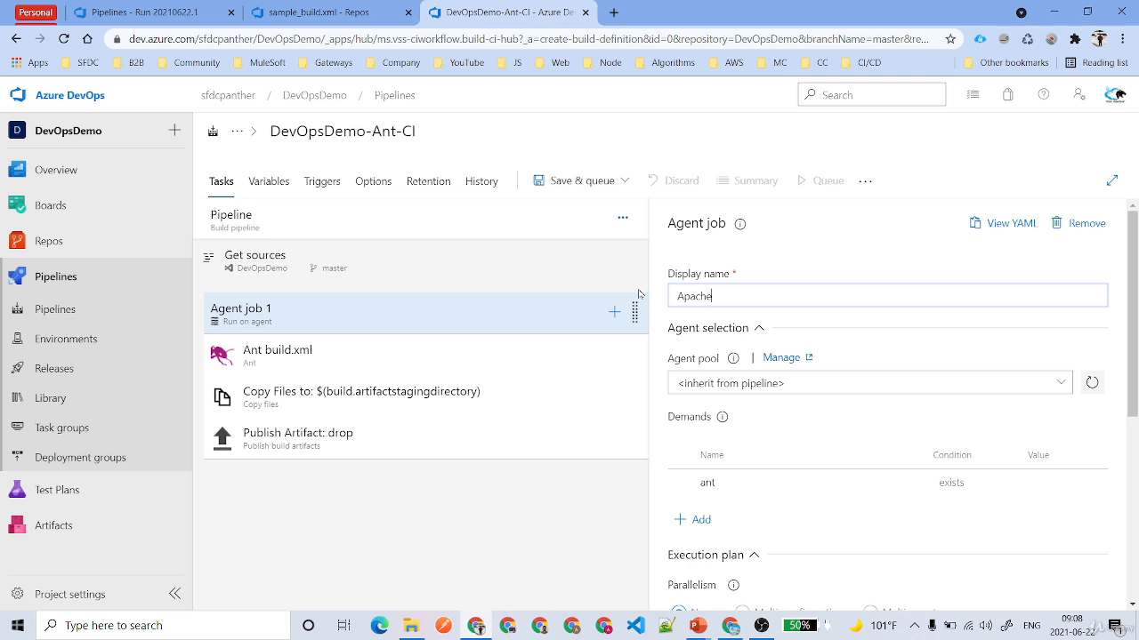
type(" ANT Deployment")
scroll(877, 413, "down", 1)
scroll(831, 394, "down", 2)
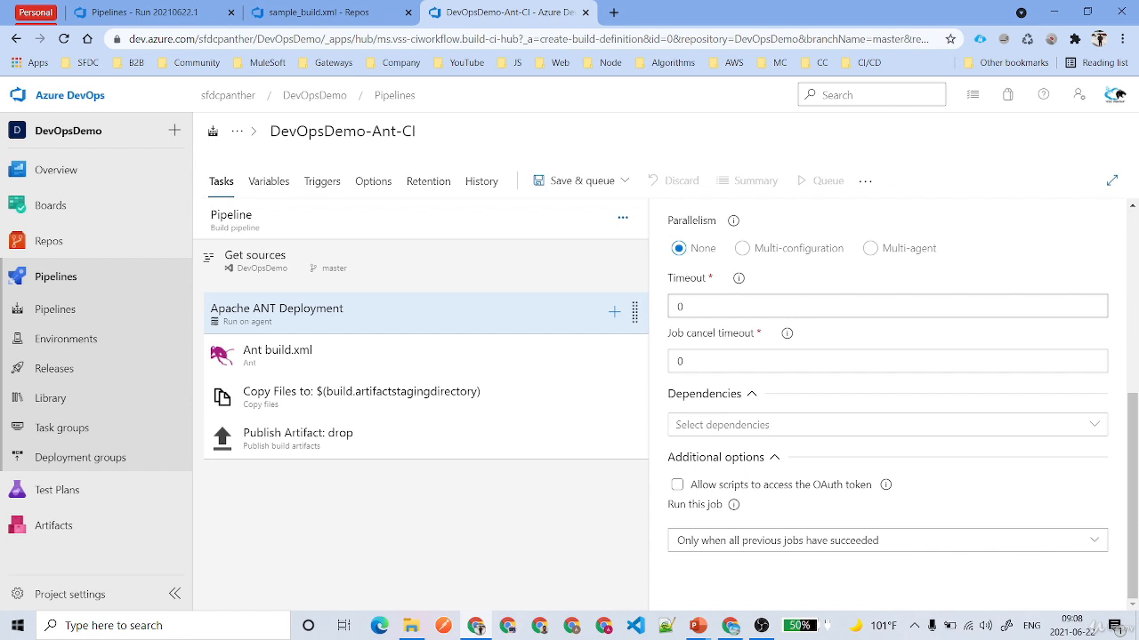
left_click_drag(683, 307, 624, 315)
left_click(819, 431)
left_click(819, 431)
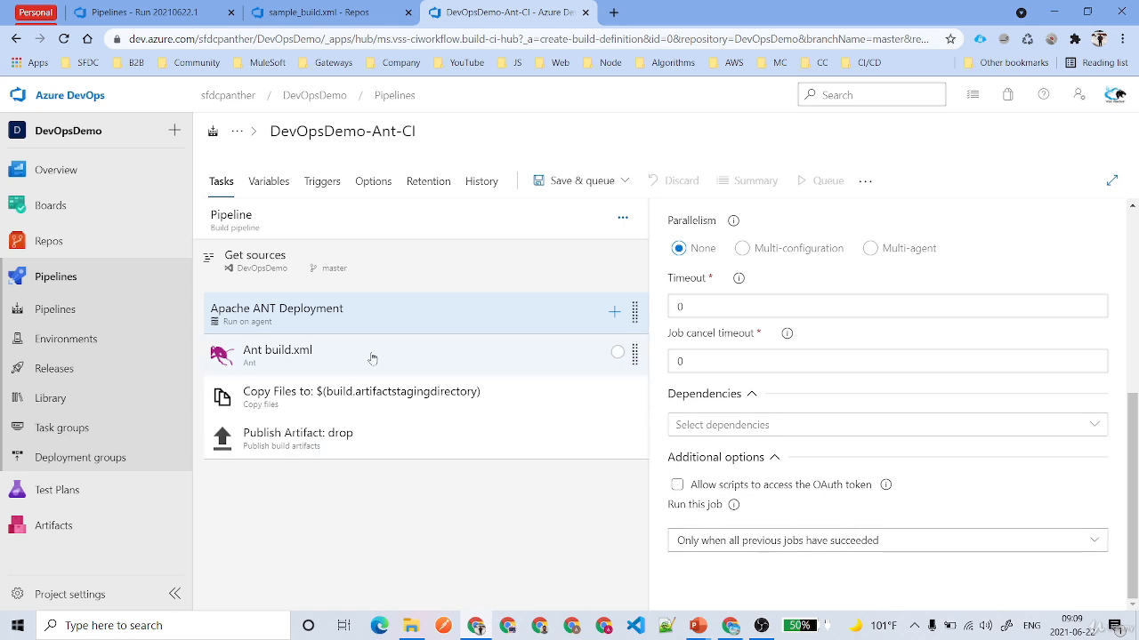
In the Get sources settings, set Tag sources to Always and review the remaining checkout options.
left_click(293, 277)
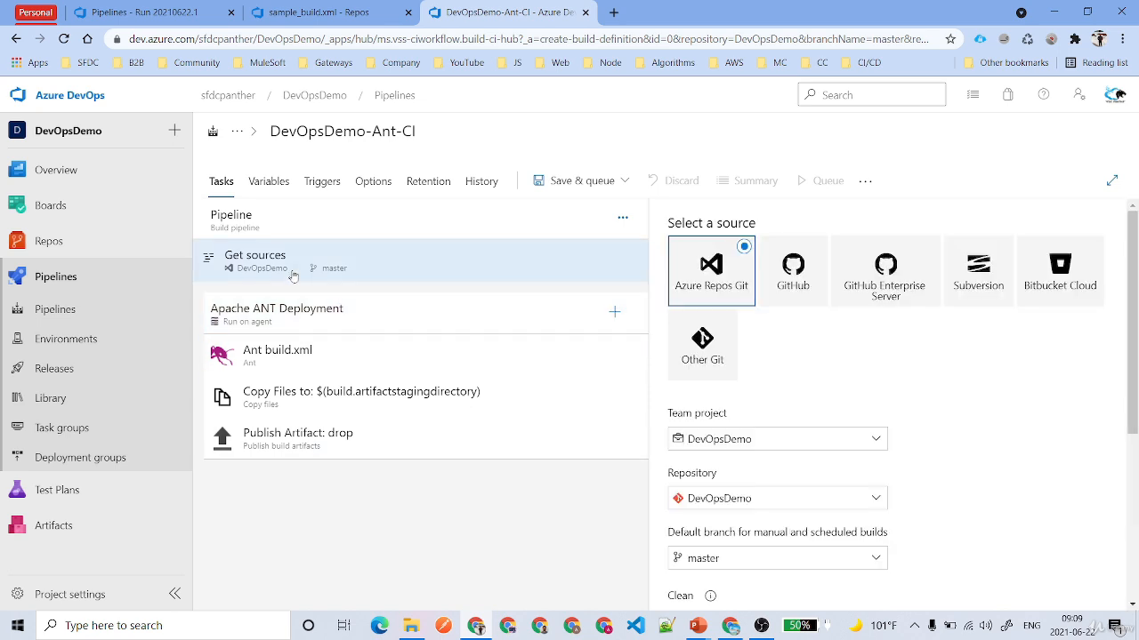
scroll(872, 365, "down", 3)
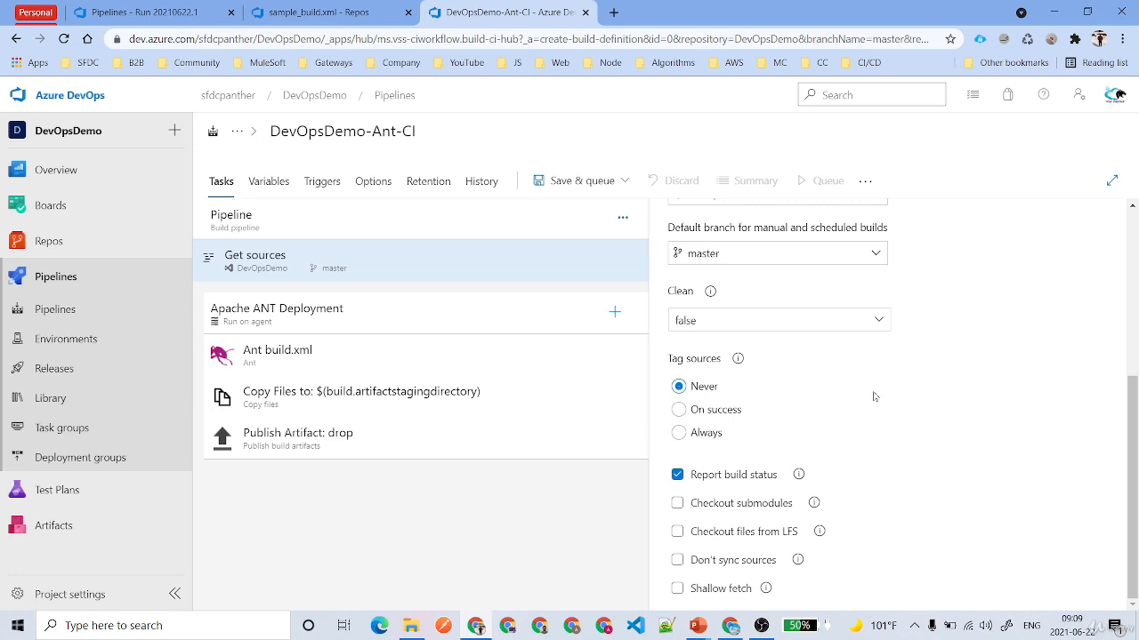
left_click(710, 433)
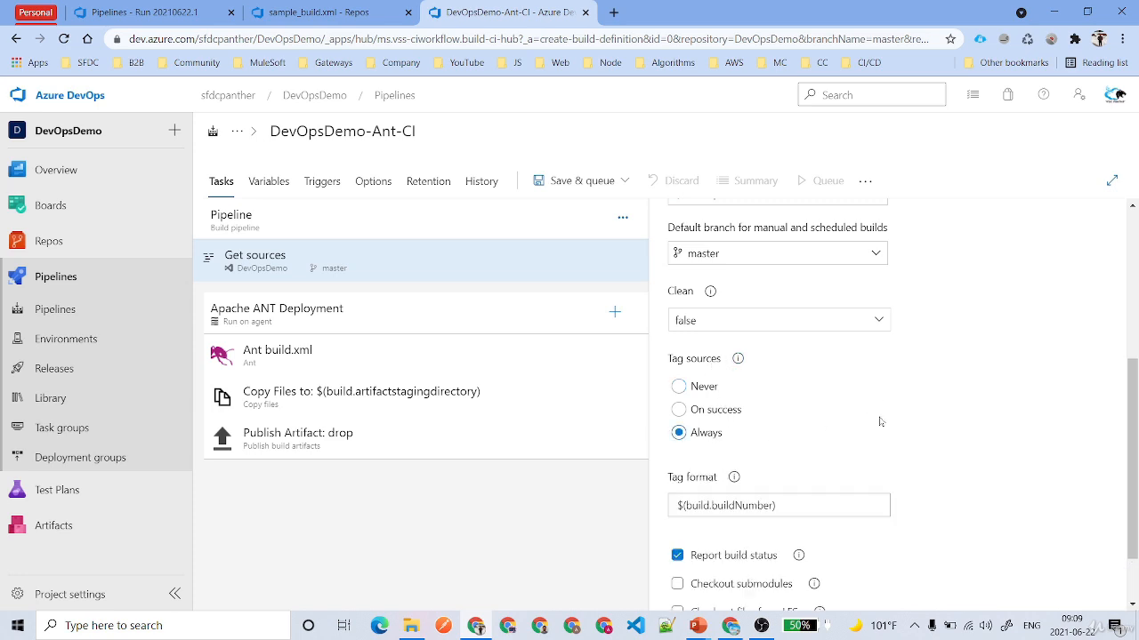
scroll(879, 422, "down", 1)
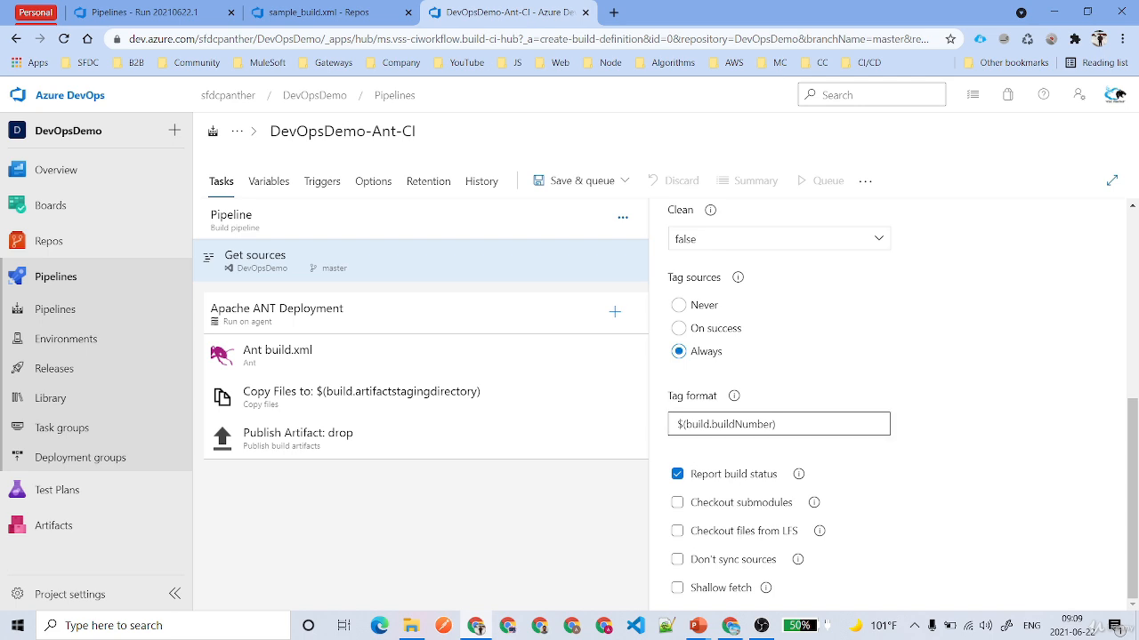
Unlink the Ant task's build file setting and set it to build/sample_build.xml from the DevOpsDemo repository.
left_click(348, 359)
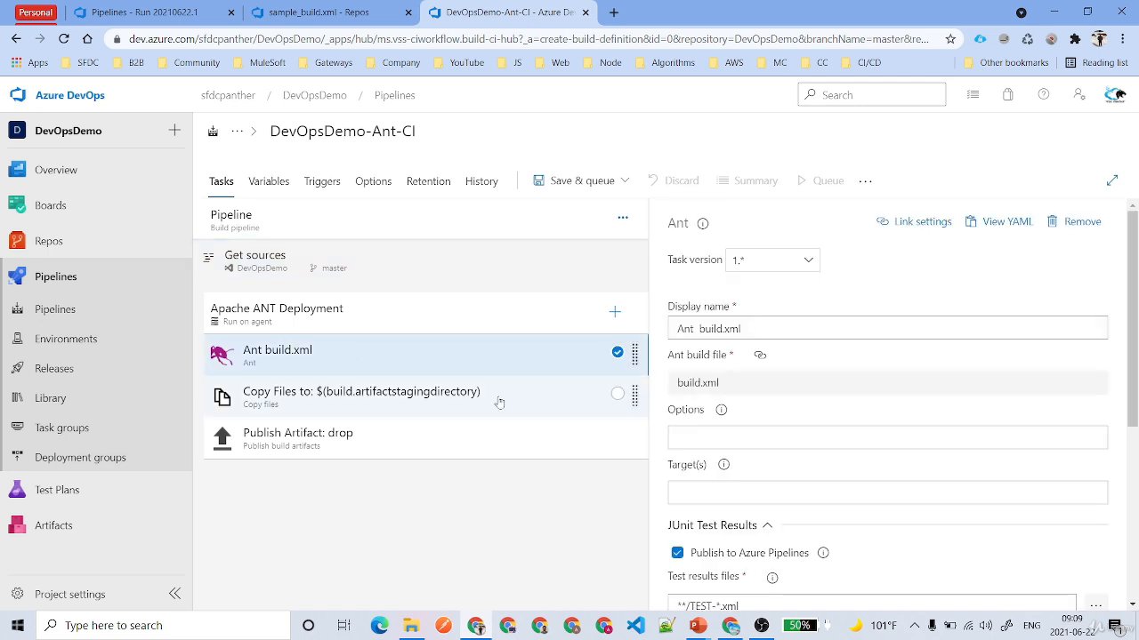
double_click(703, 391)
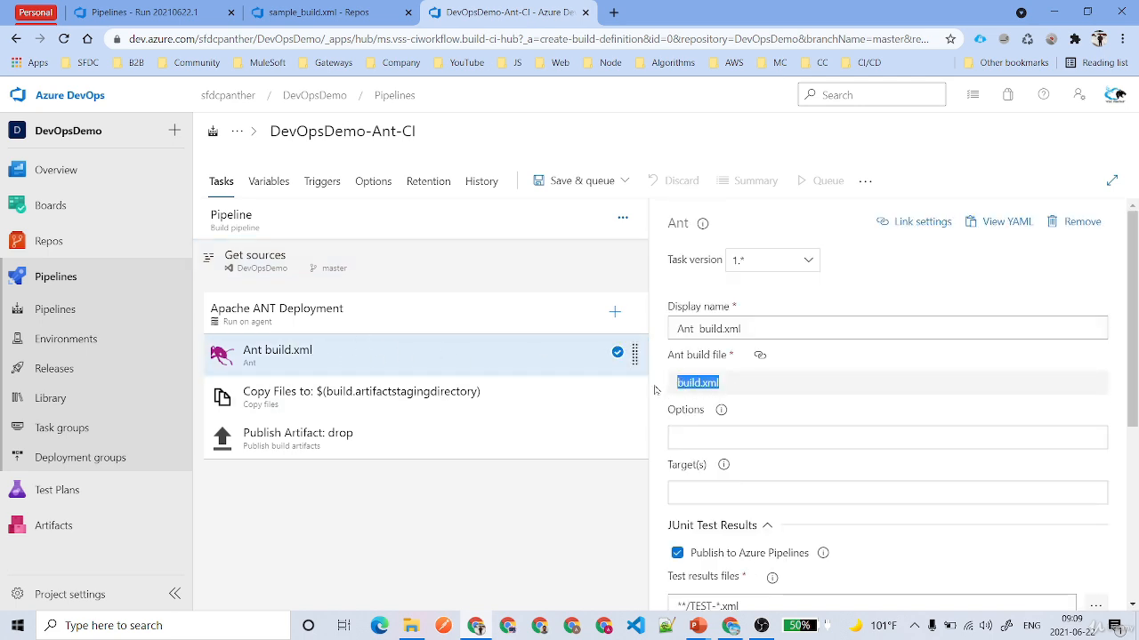
left_click(759, 357)
left_click(832, 392)
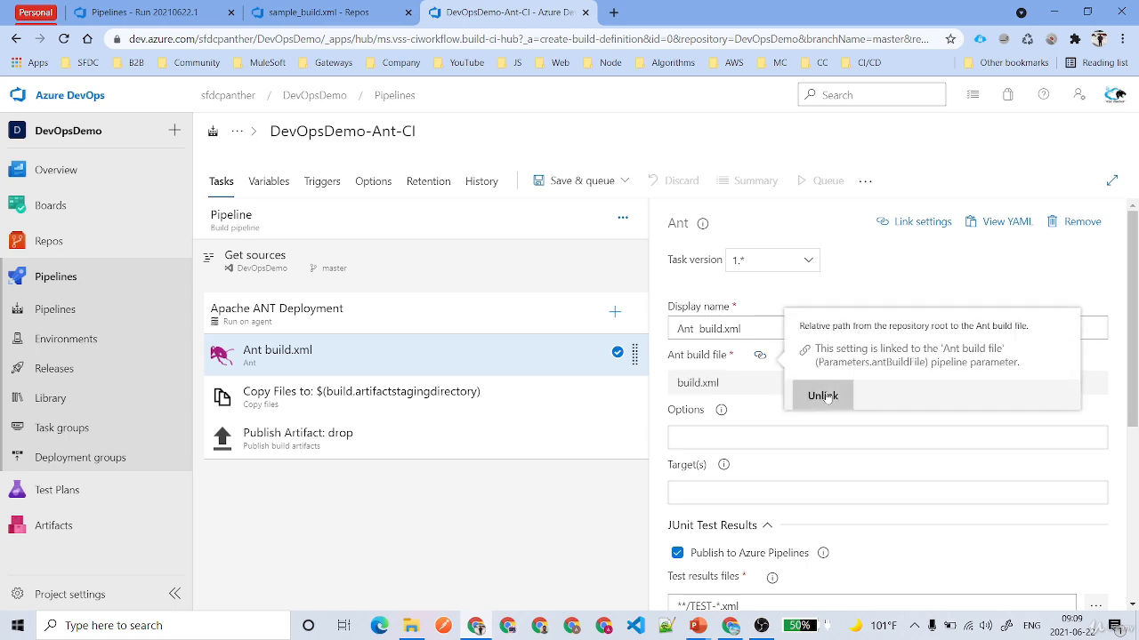
left_click(1097, 386)
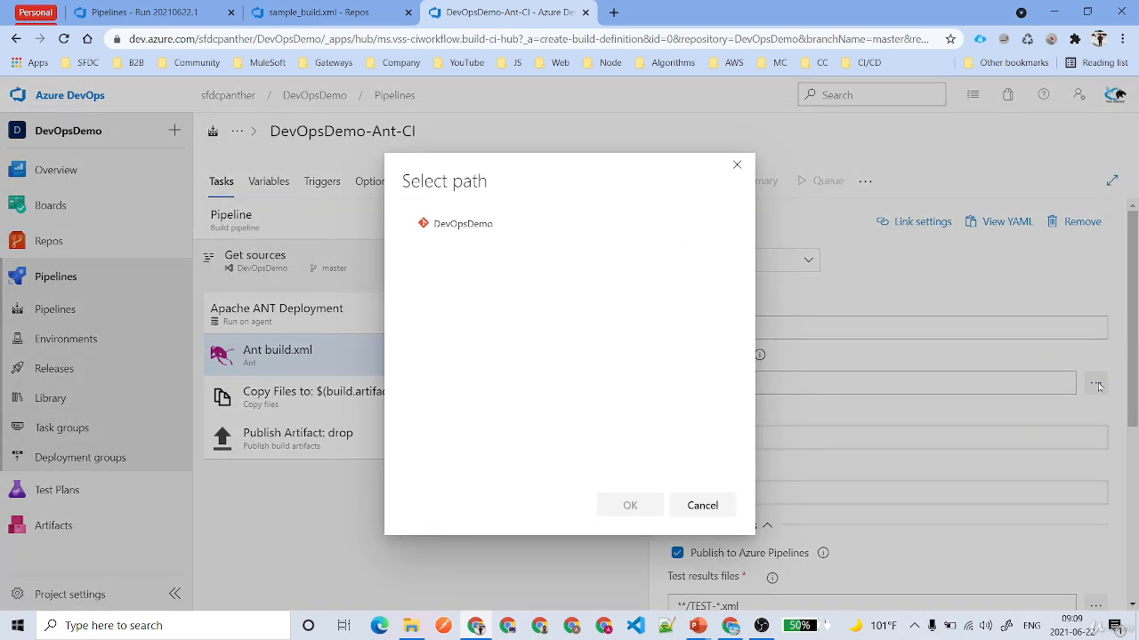
left_click(412, 224)
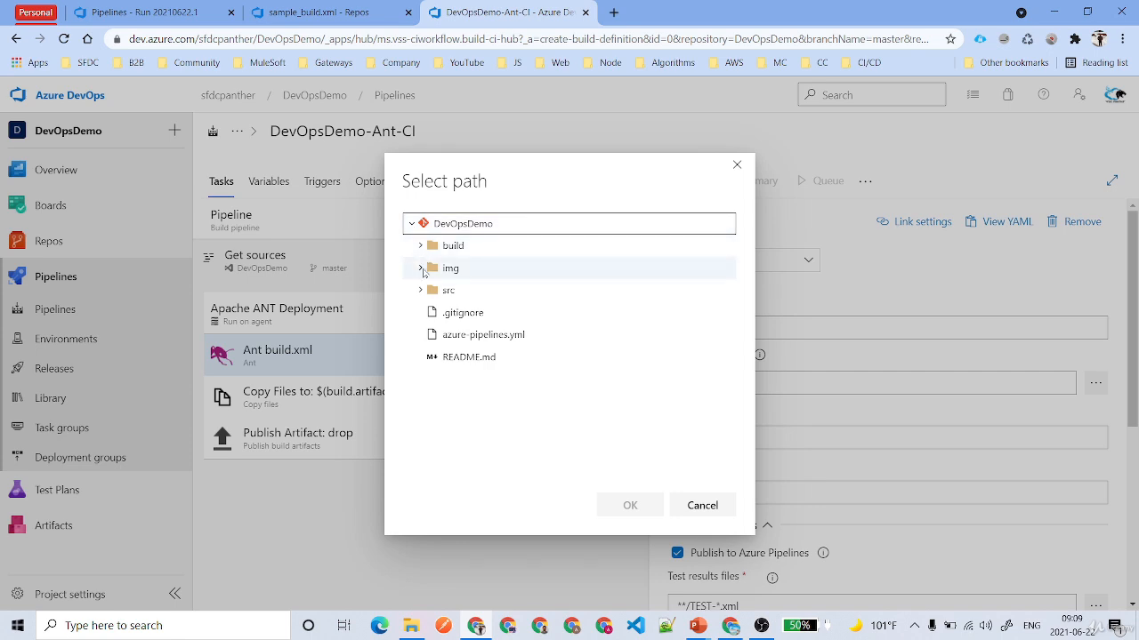
left_click(421, 245)
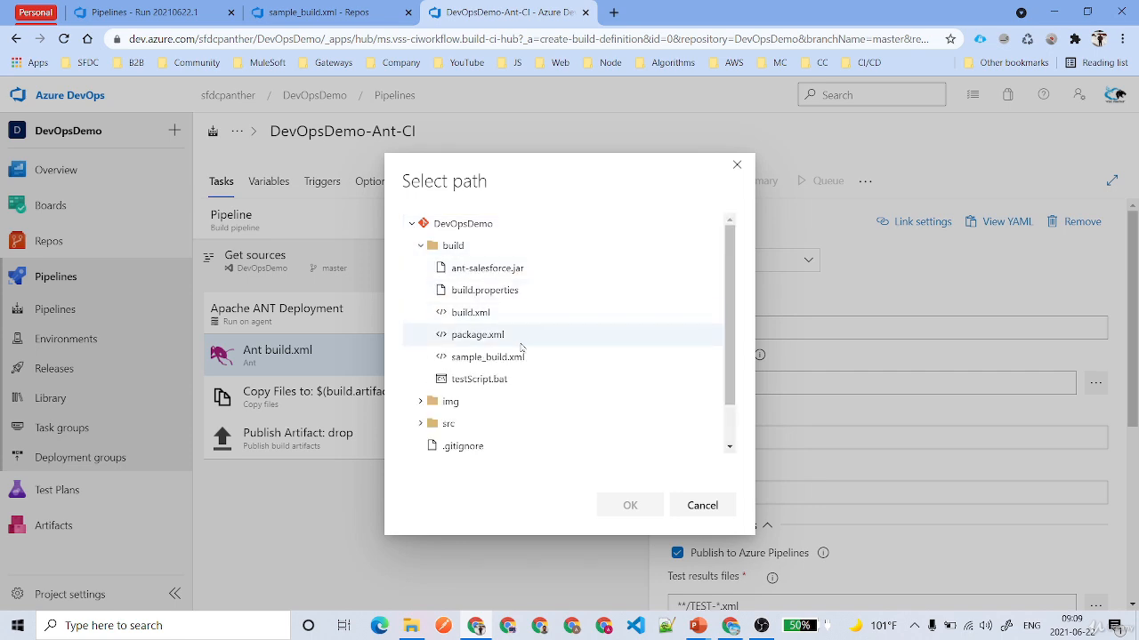
left_click(488, 357)
left_click(630, 505)
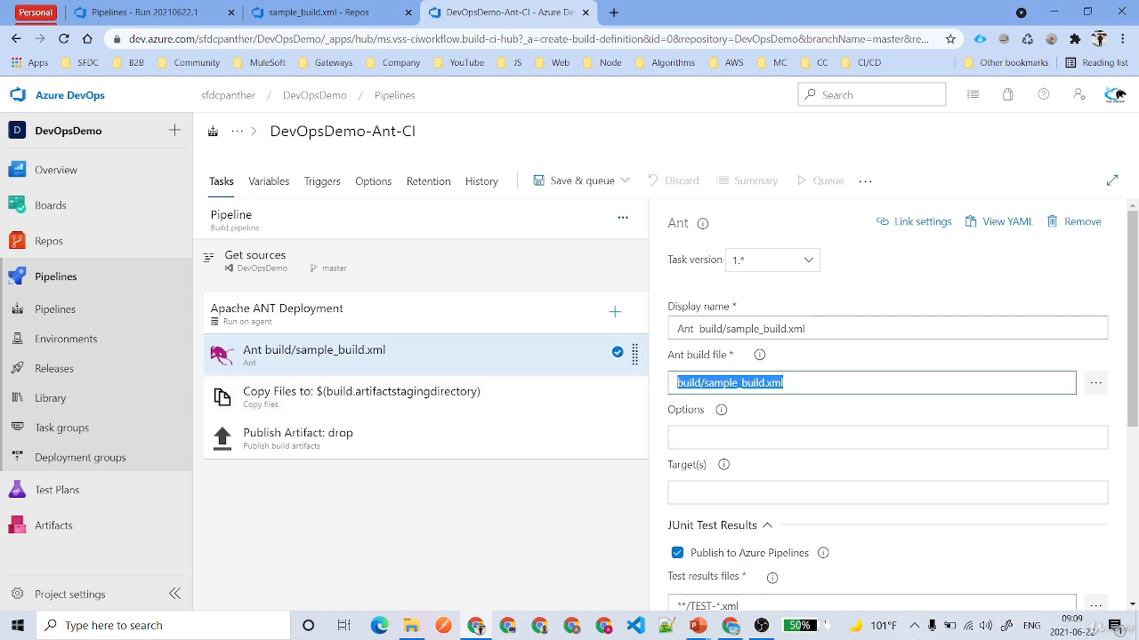
Examine the username, password, login URL and test level properties in sample_build.xml that the Ant task's options must supply.
left_click(677, 437)
scroll(726, 351, "down", 1)
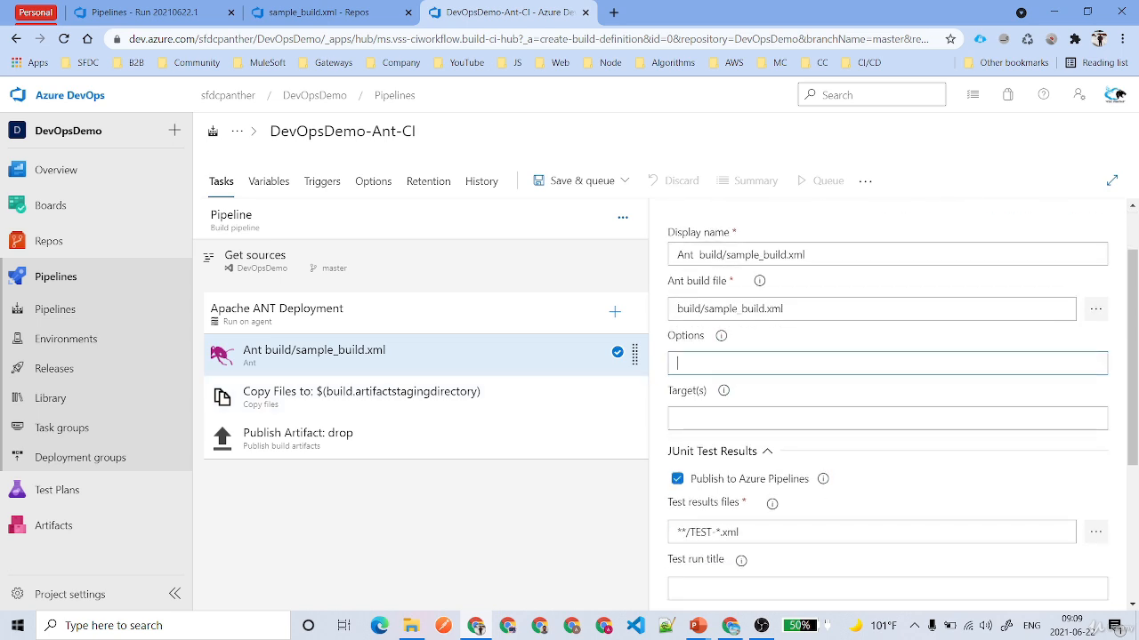
left_click(330, 11)
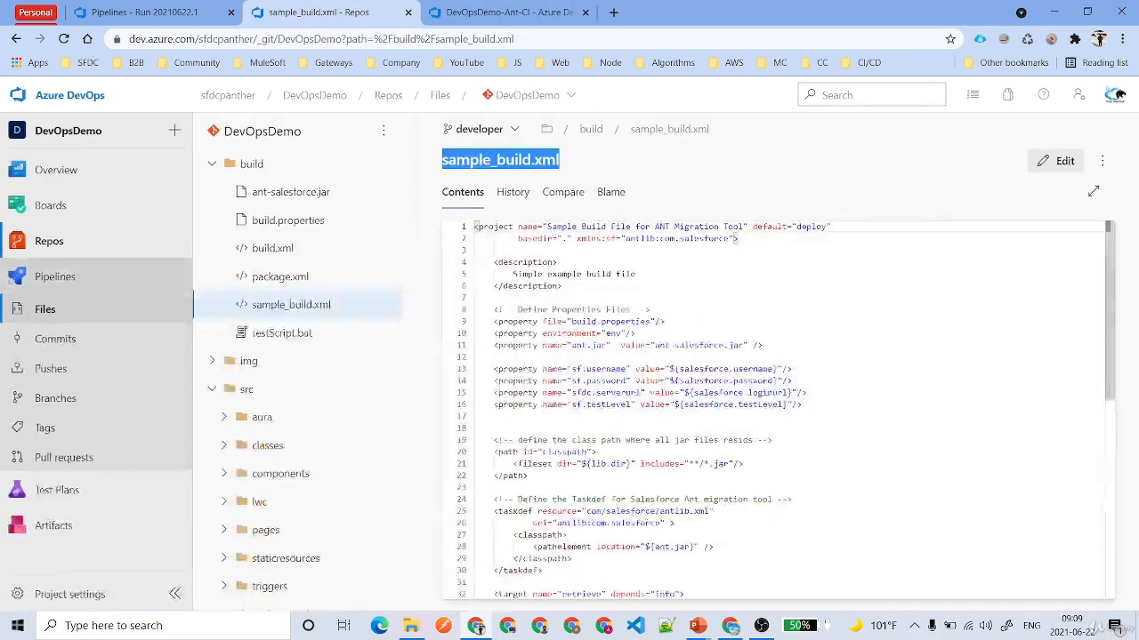
double_click(694, 369)
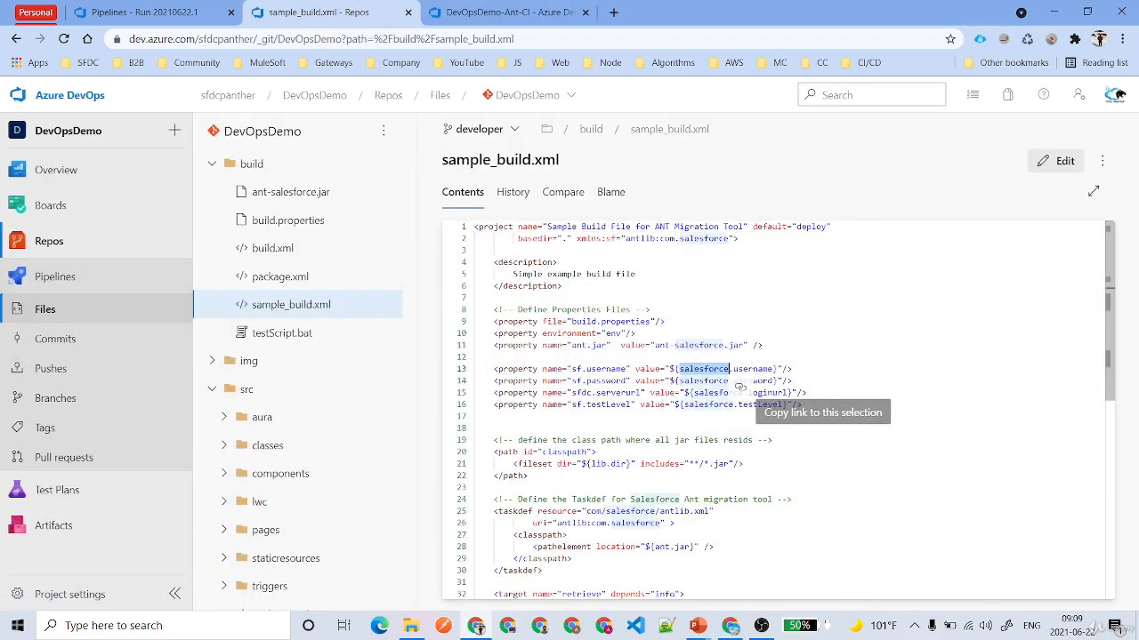
double_click(747, 382)
left_click(764, 393)
double_click(763, 393)
double_click(760, 404)
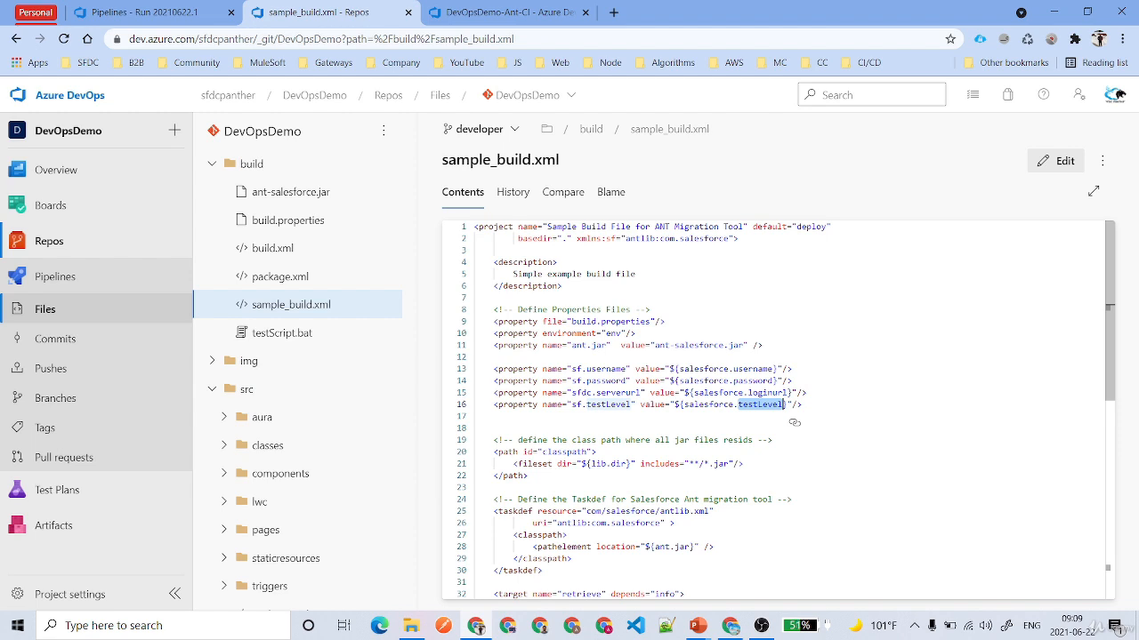
Open the project's Pipelines list in a separate browser tab and return to the DevOpsDemo-Ant-CI pipeline.
left_click(73, 284, "ctrl")
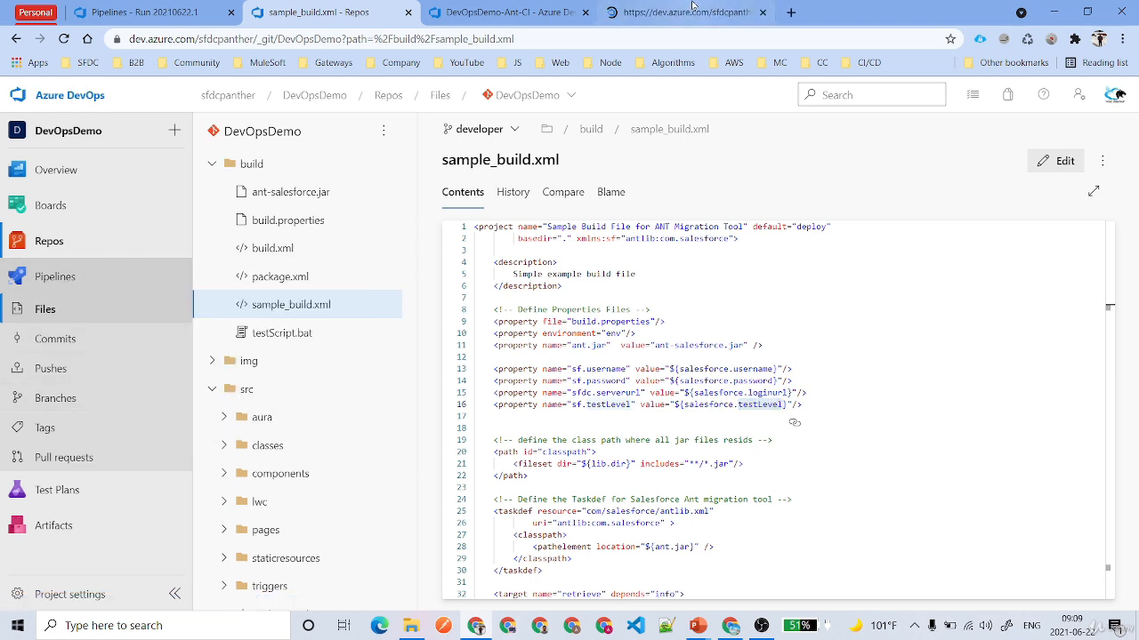
left_click_drag(693, 5, 517, 5)
left_click(693, 4)
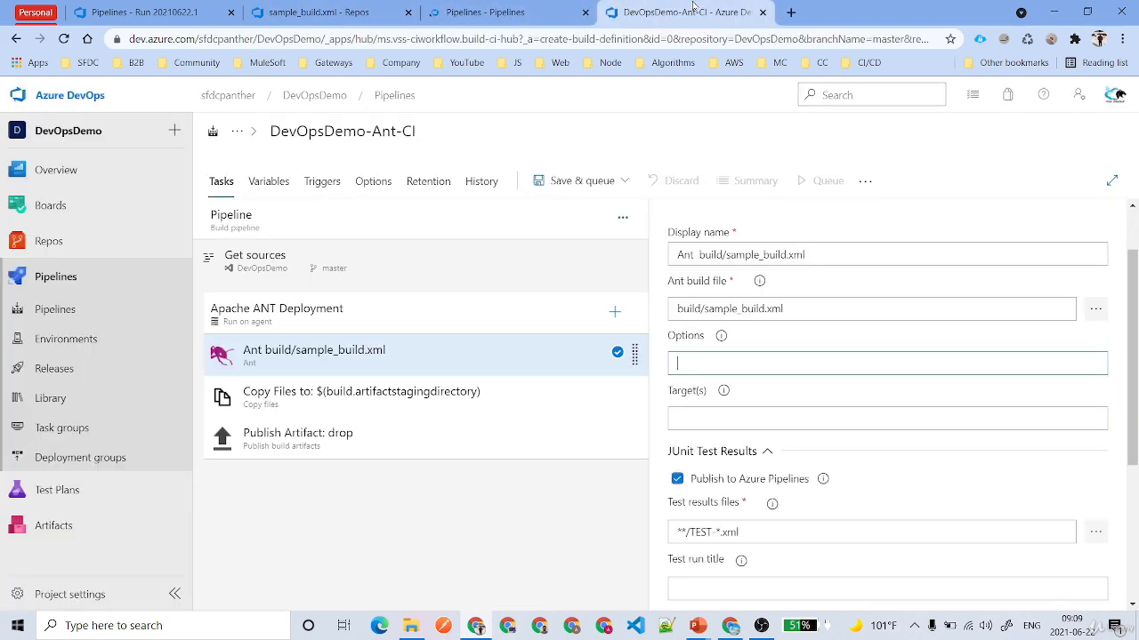
Read the help text for the Ant task's Options setting, focusing on passing properties and built-in variables.
left_click(721, 338)
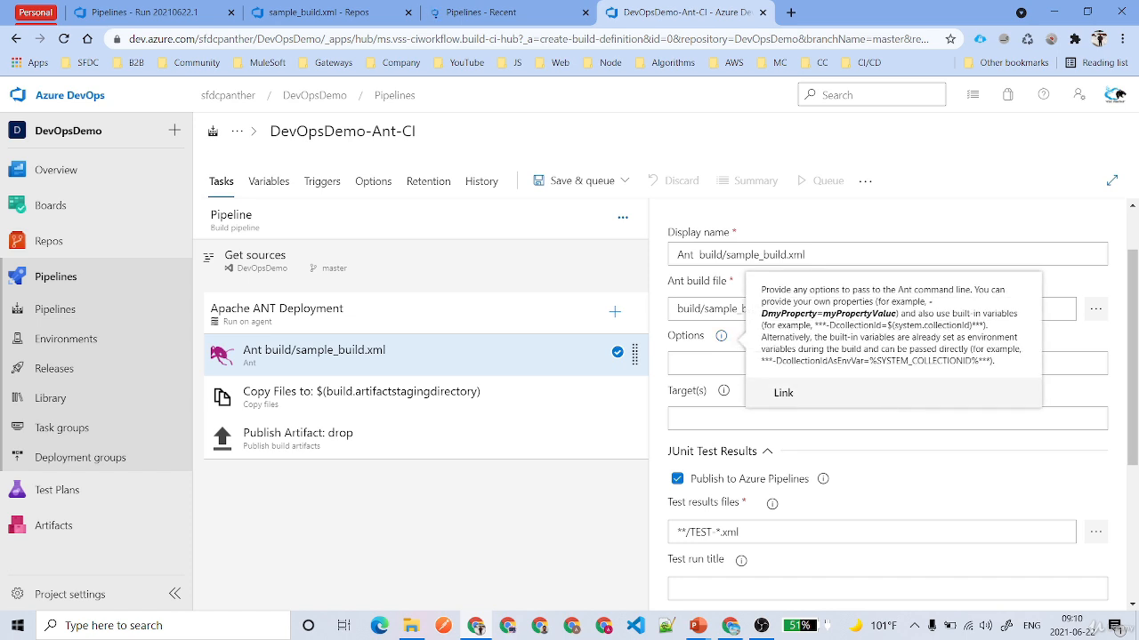
left_click_drag(939, 305, 928, 302)
left_click_drag(766, 314, 972, 326)
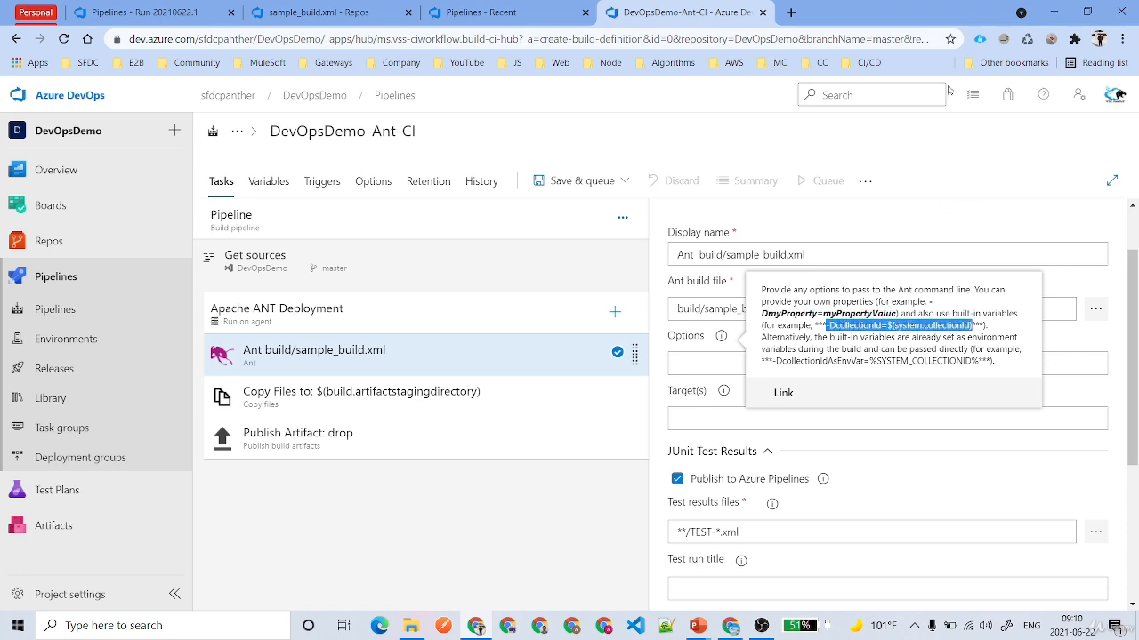
key("ctrl+plus")
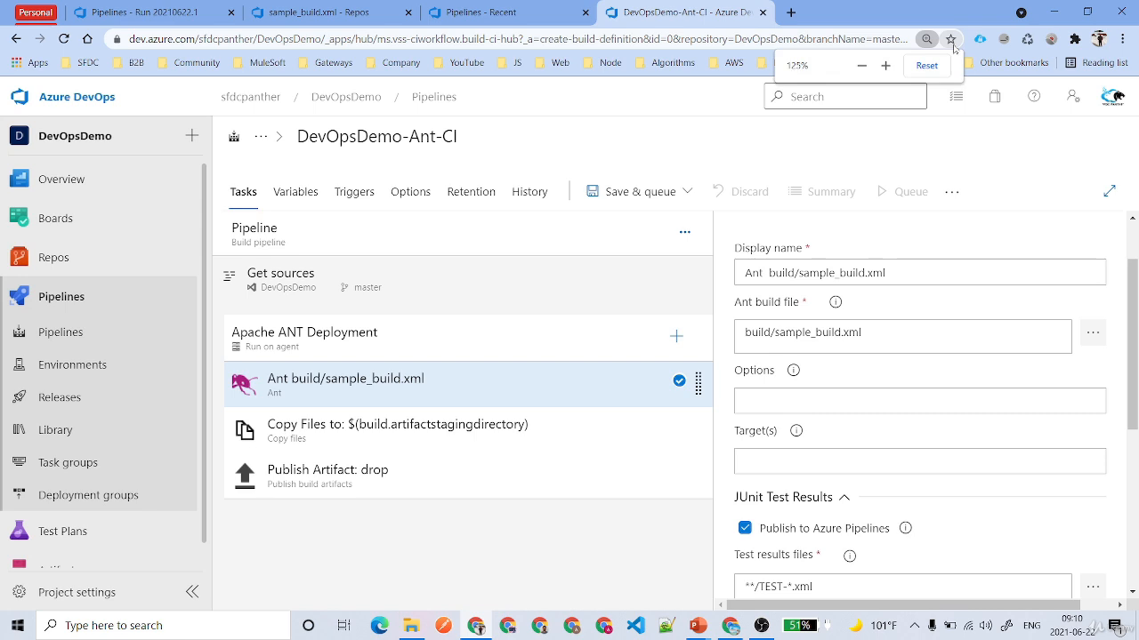
left_click(901, 425)
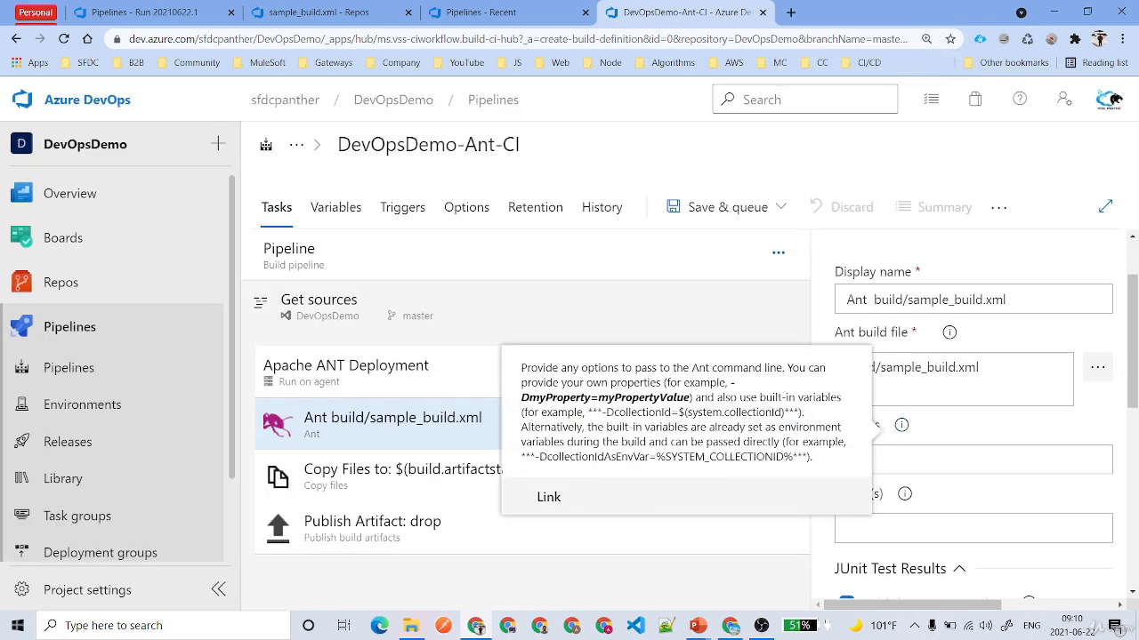
left_click_drag(614, 412, 783, 412)
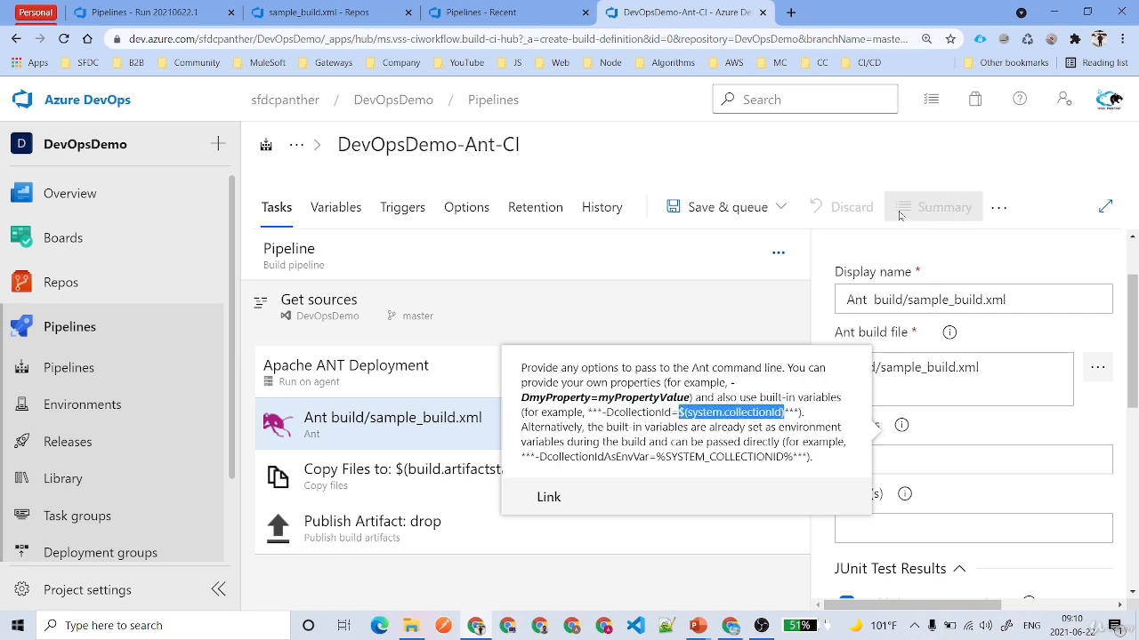
left_click(926, 39)
left_click(860, 68)
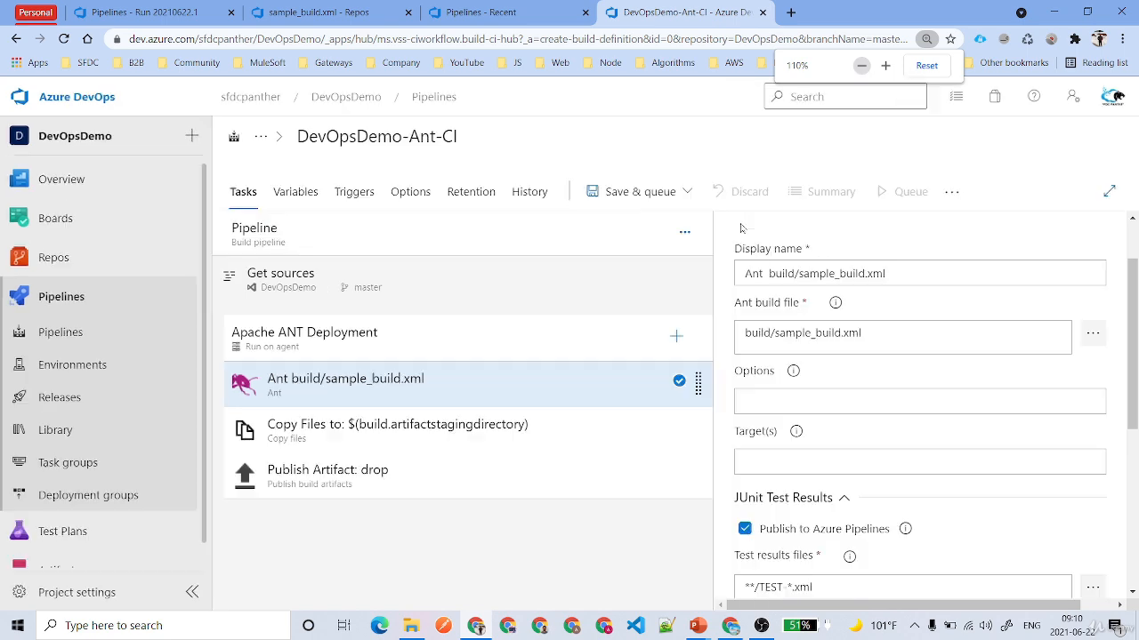
Fill the new Ant task's Options with the -Dsalesforce password, username, loginurl and testLevel arguments from the master branch pipeline.
left_click(485, 12)
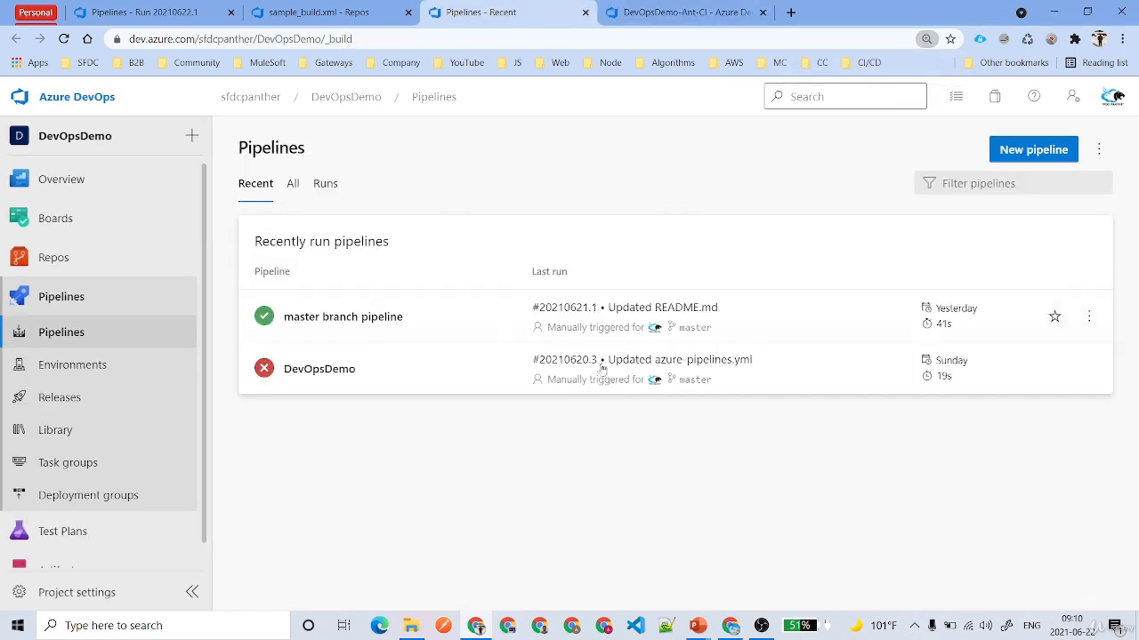
left_click(442, 324)
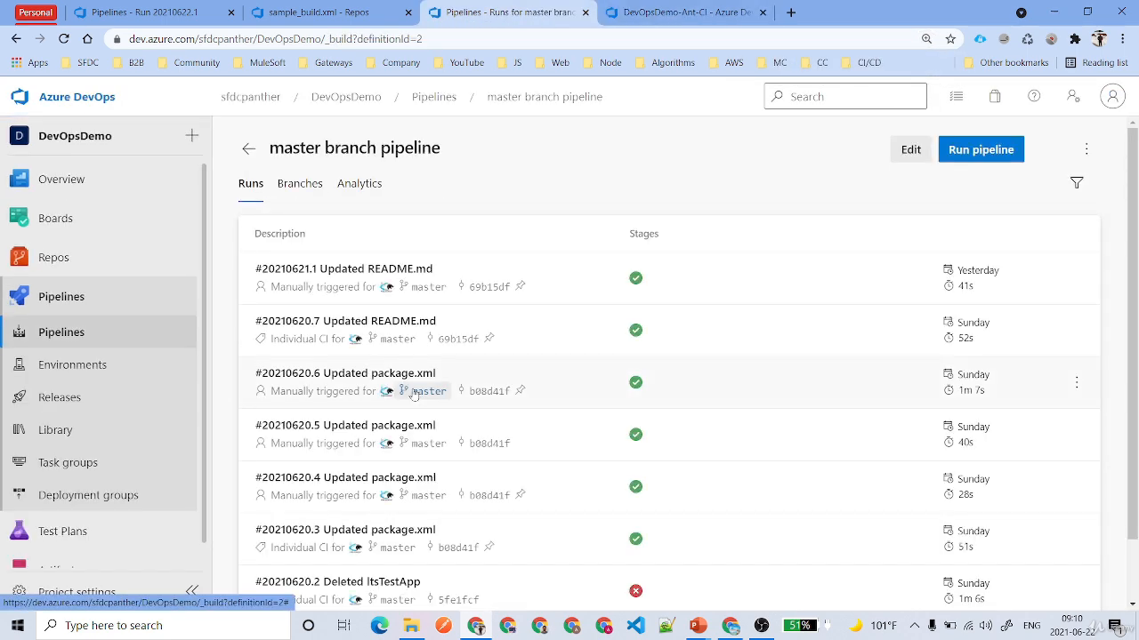
left_click(681, 13)
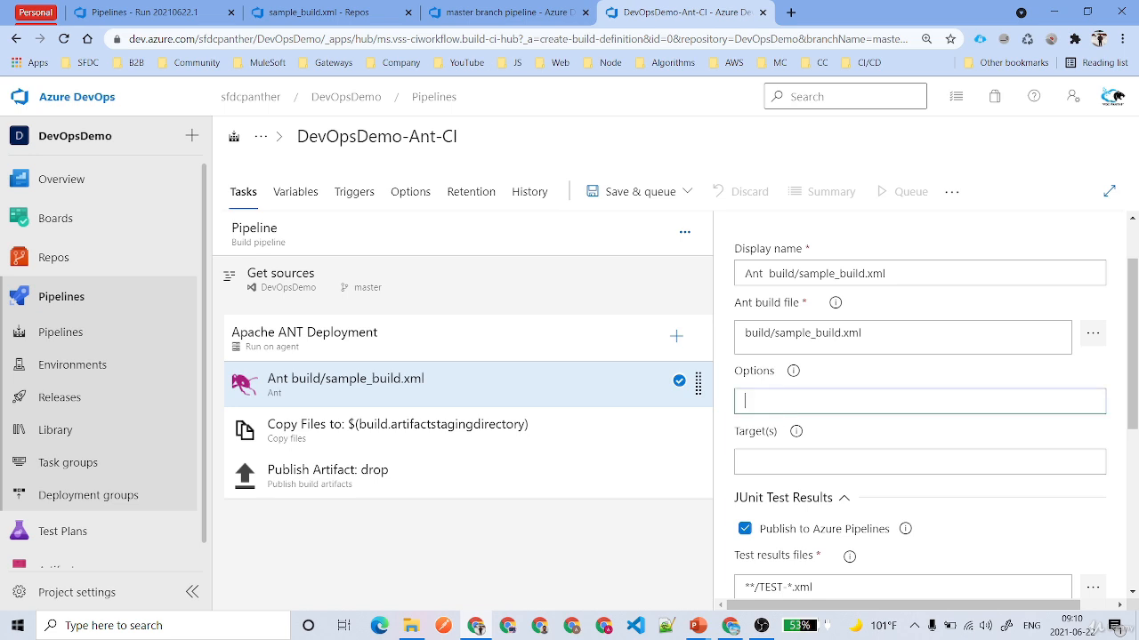
key("ctrl+v")
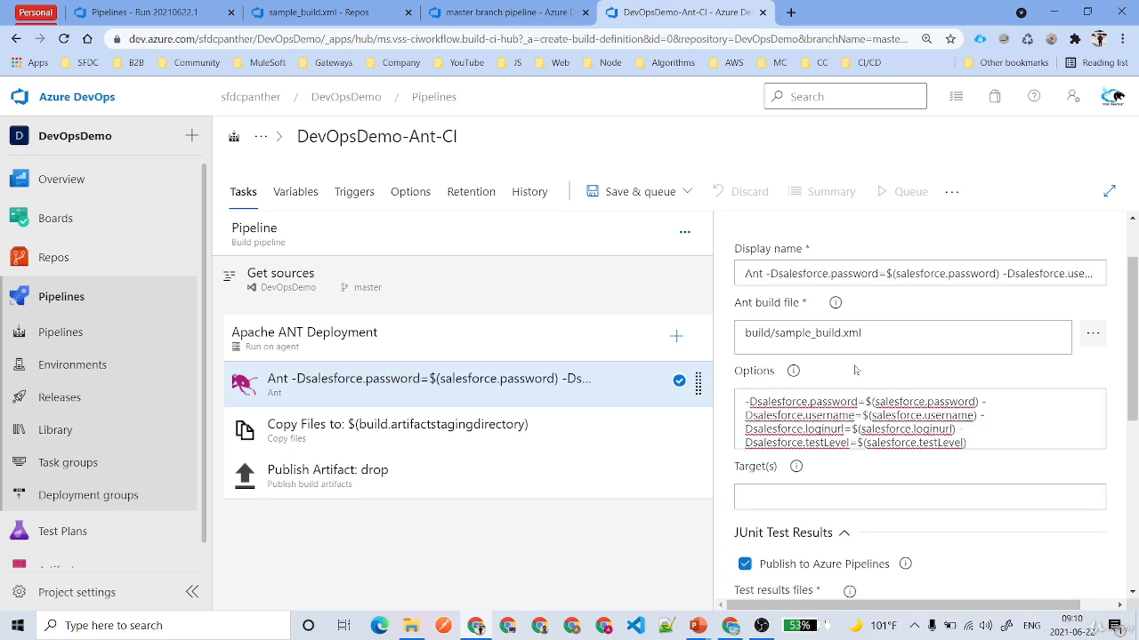
Compare the property names in the Ant options with the username and password placeholders in sample_build.xml.
left_click_drag(761, 403, 964, 402)
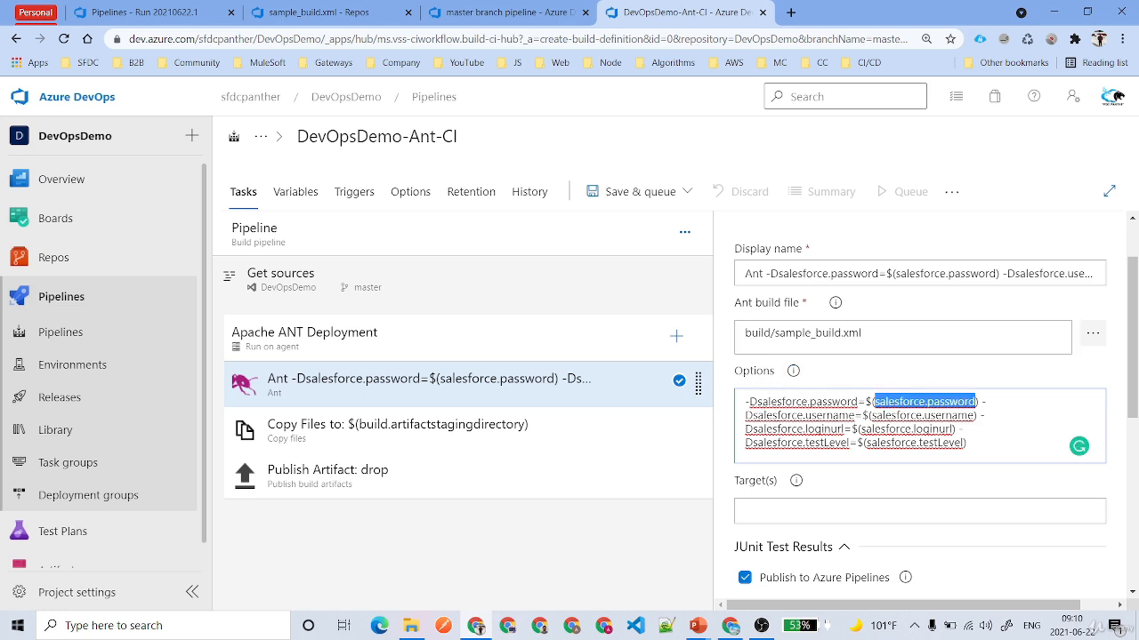
left_click_drag(756, 402, 939, 402)
left_click_drag(756, 402, 856, 402)
left_click(319, 12)
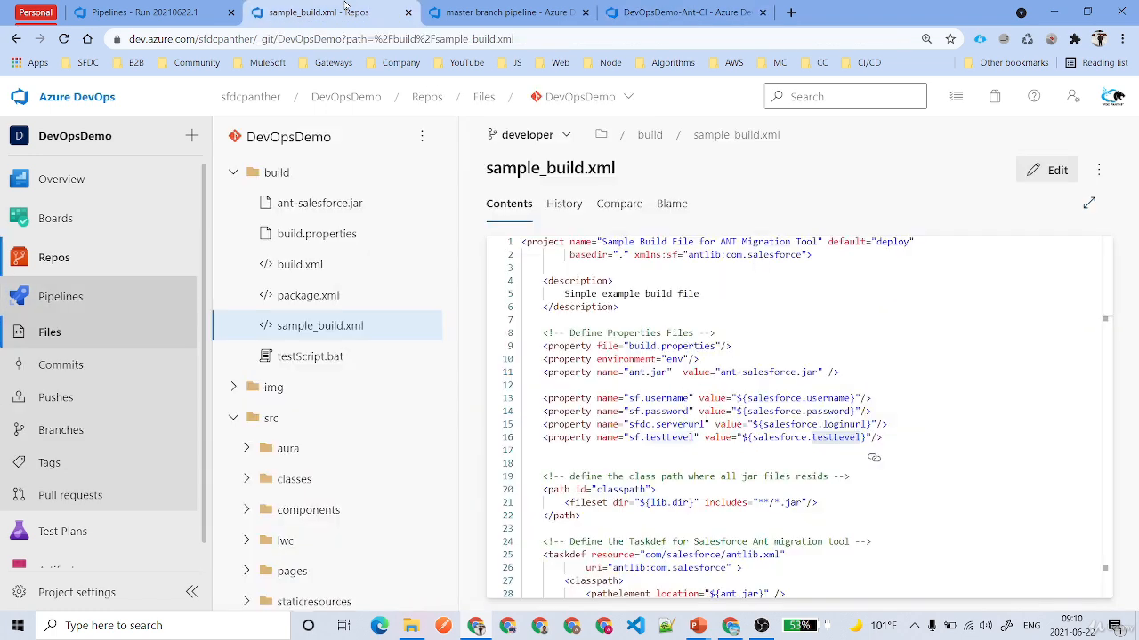
left_click_drag(747, 398, 846, 397)
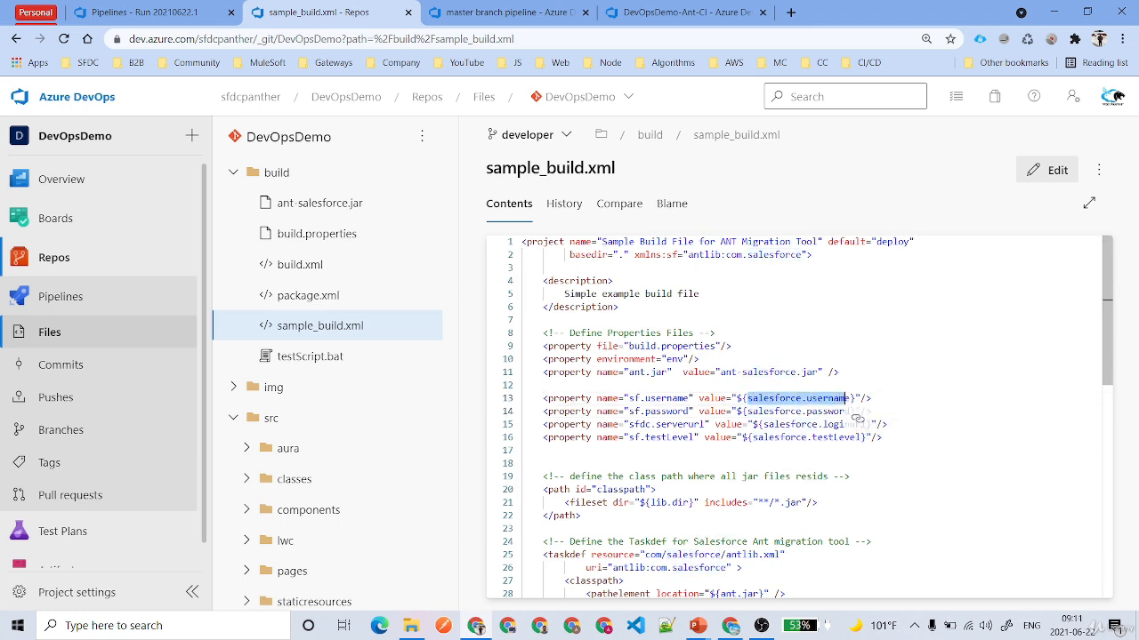
left_click_drag(753, 411, 852, 411)
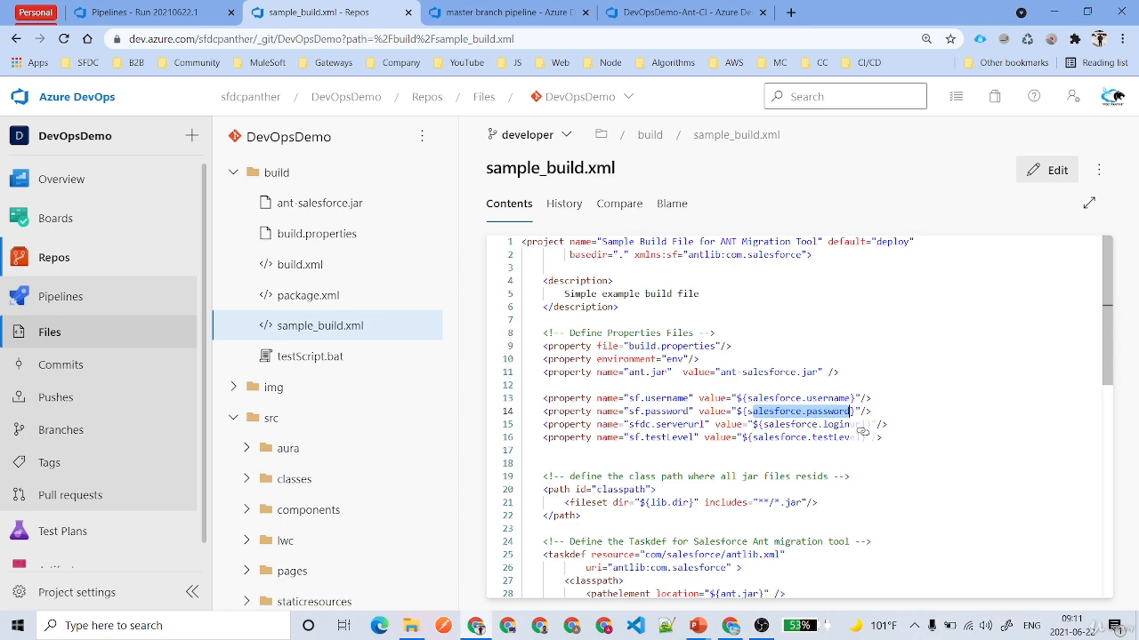
Copy the target deployCheckOnly from the master branch pipeline's Ant task into the new Ant task's Target(s) setting.
key("ctrl+Tab")
left_click(917, 490)
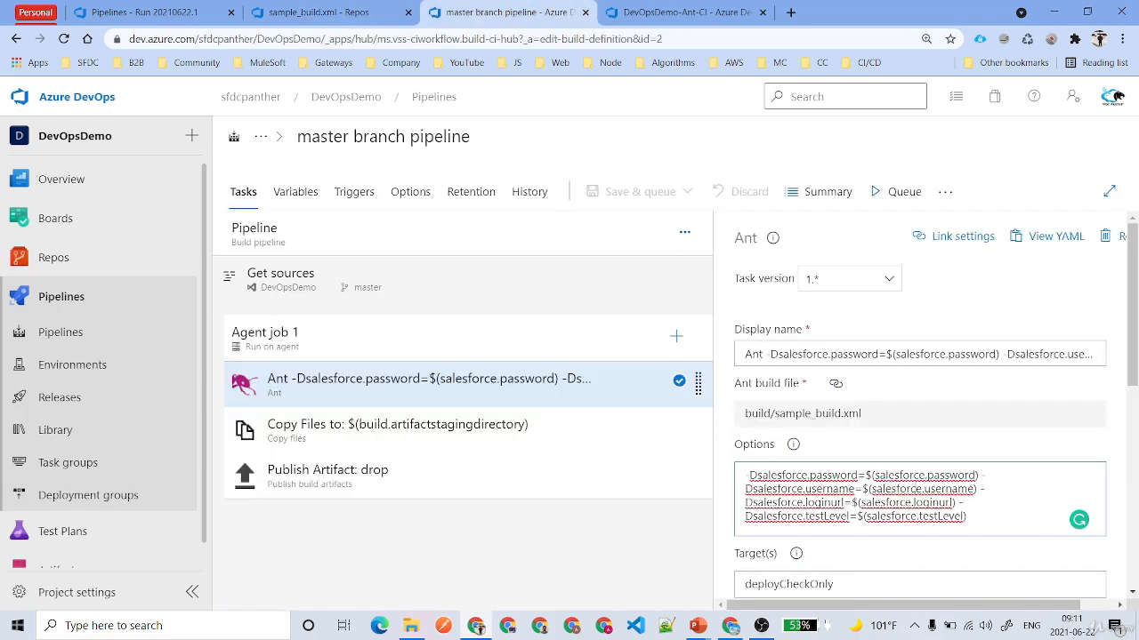
left_click_drag(968, 517, 735, 482)
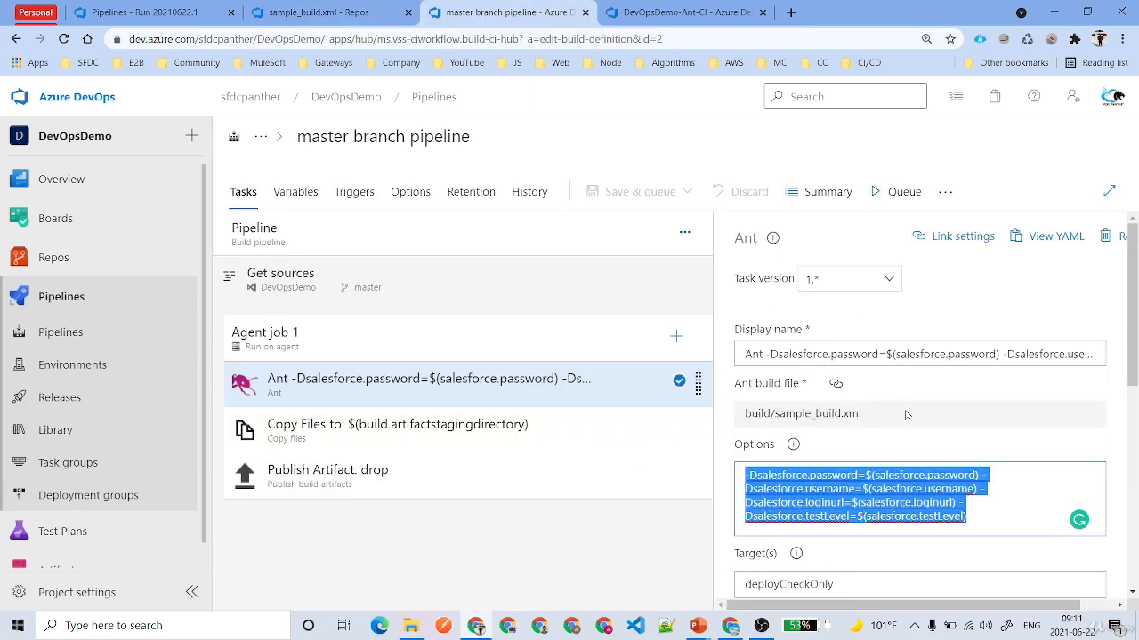
scroll(906, 414, "down", 3)
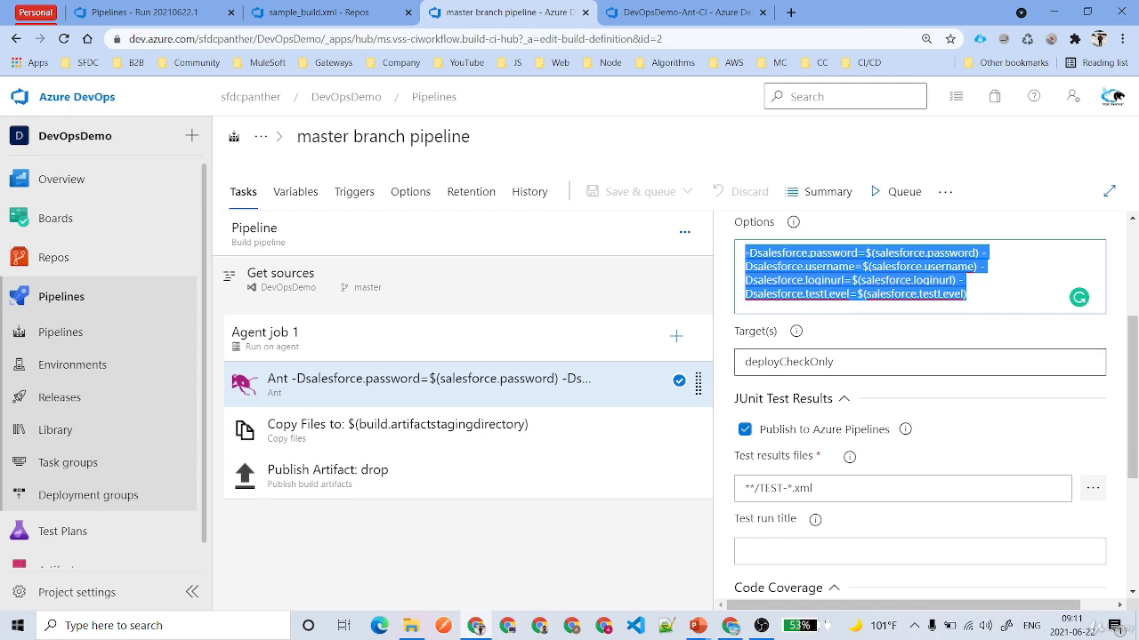
left_click_drag(843, 363, 677, 373)
key("ctrl+c")
left_click(684, 12)
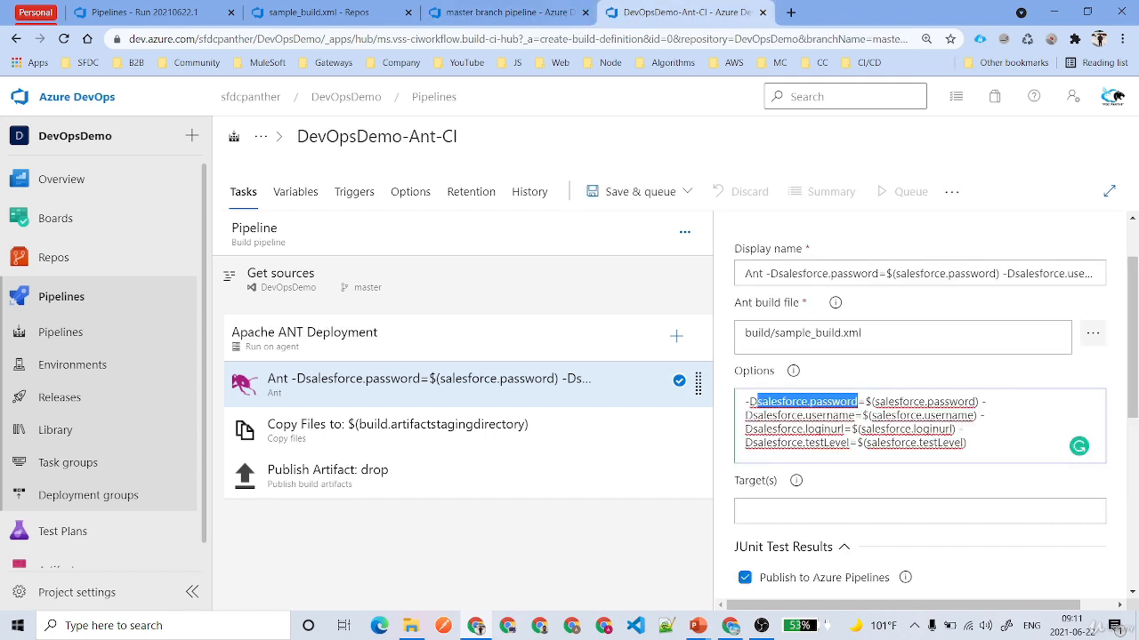
scroll(806, 367, "down", 2)
left_click(807, 355)
key("ctrl+v")
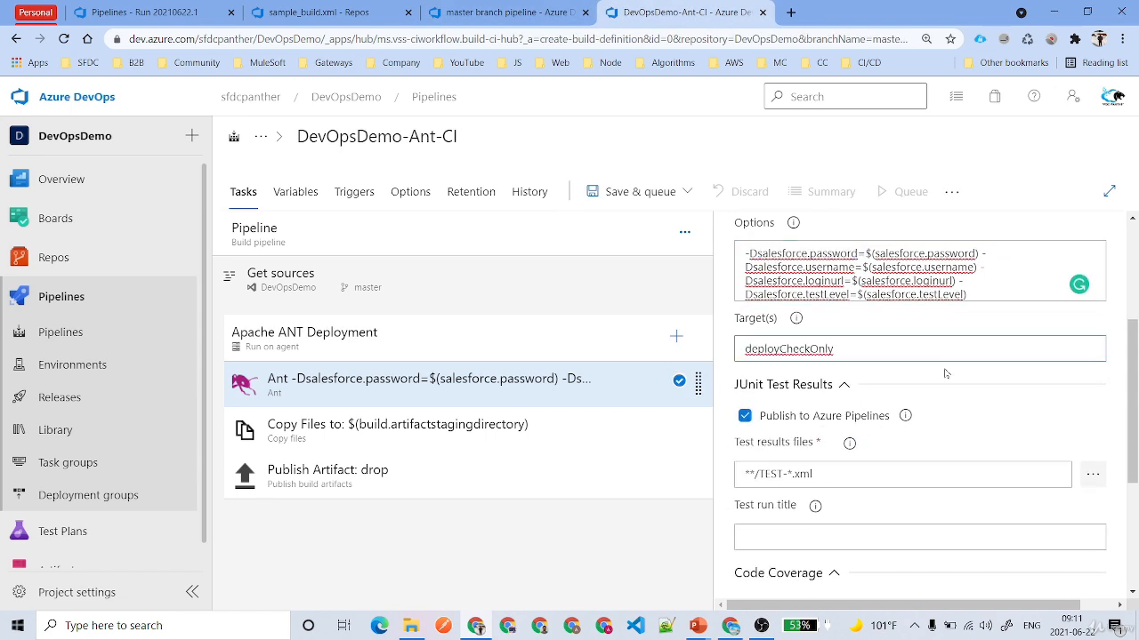
Check the default target declared in the project element of sample_build.xml against the Ant task's target.
key("ctrl+a")
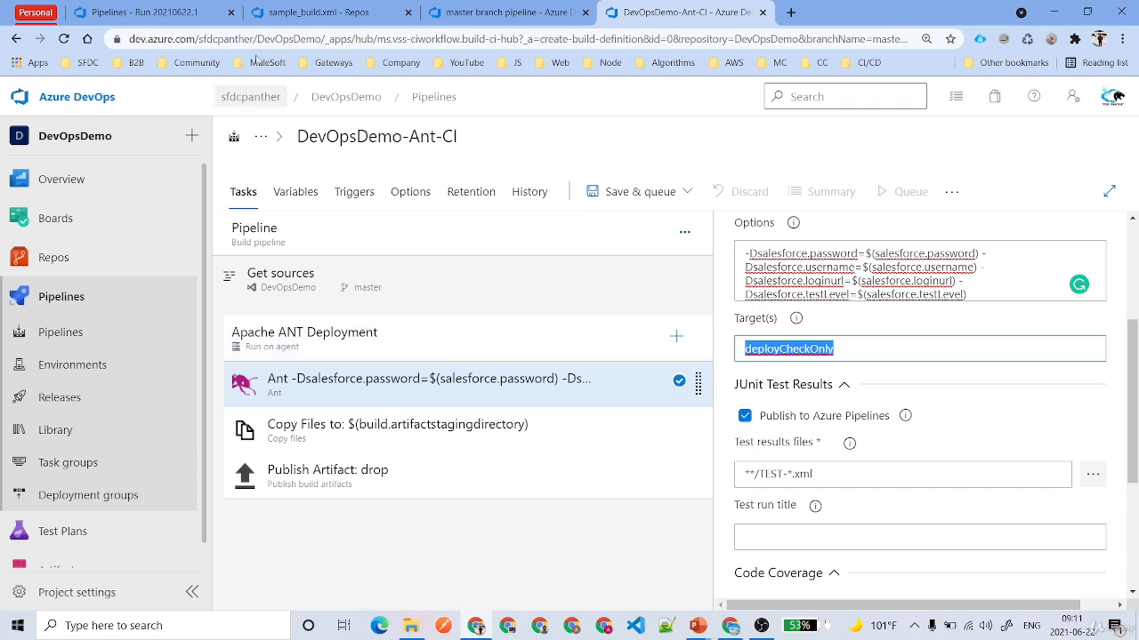
left_click(317, 13)
left_click_drag(876, 241, 911, 241)
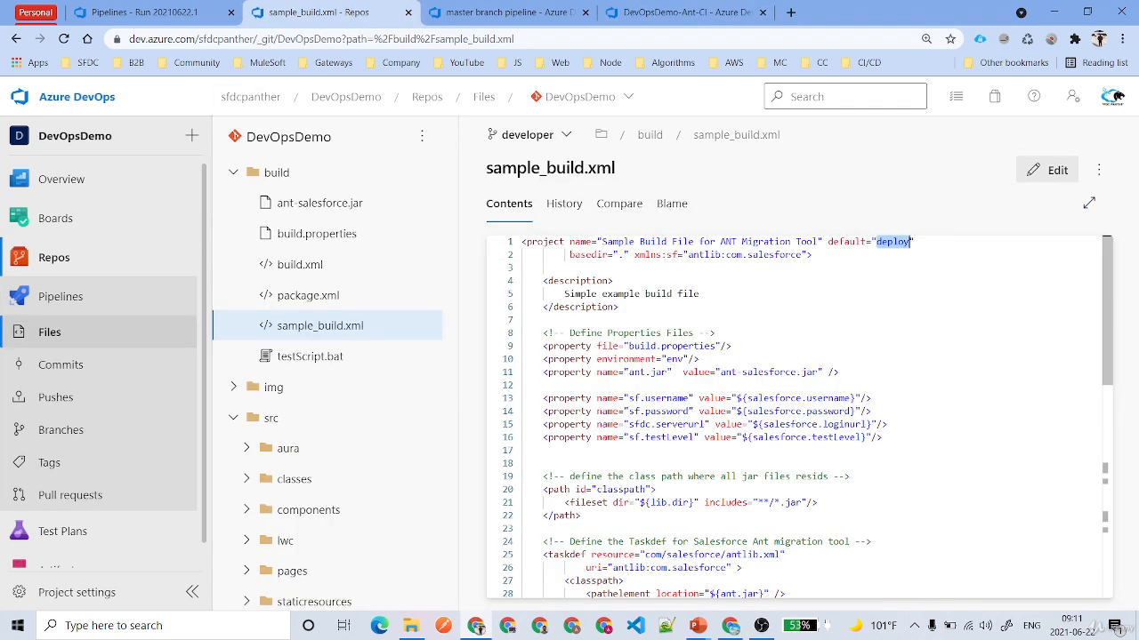
left_click_drag(827, 241, 921, 241)
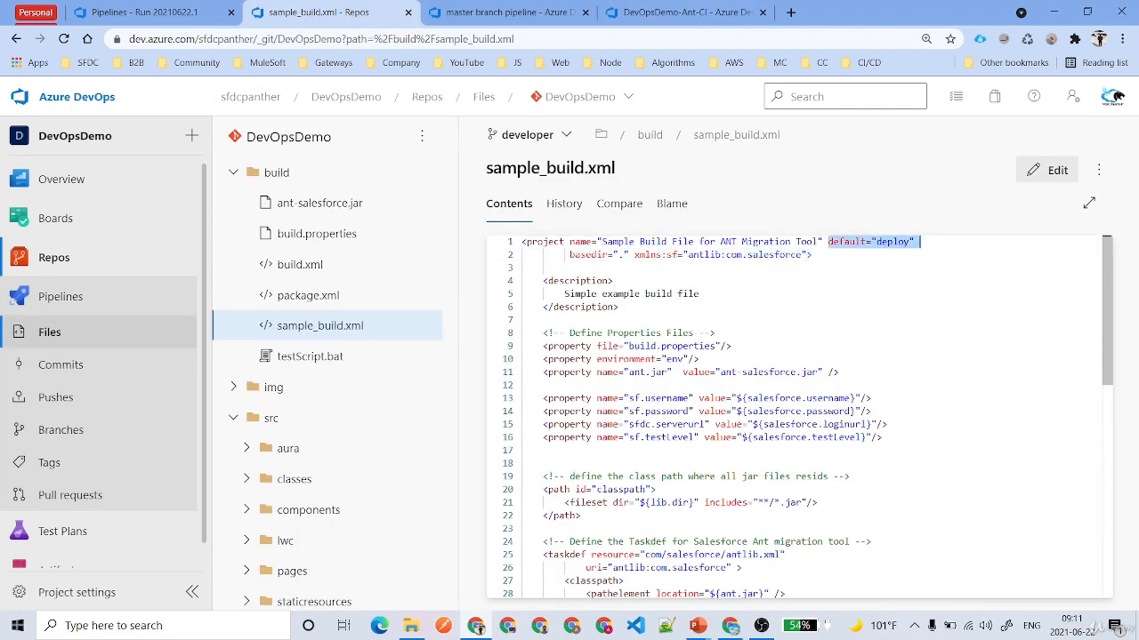
left_click(685, 13)
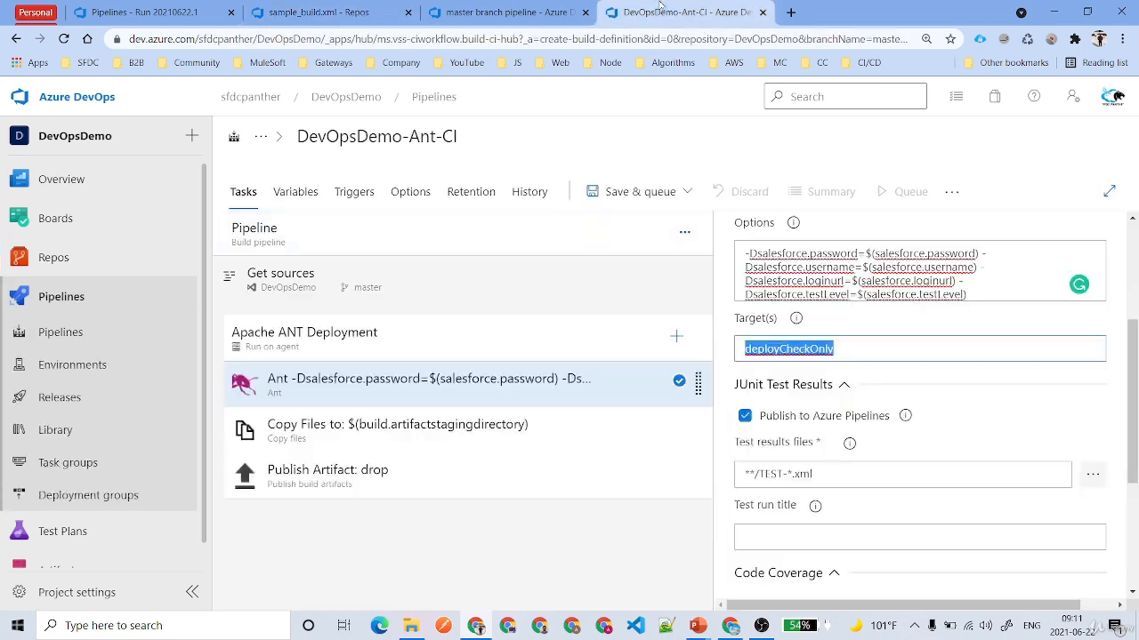
Set the Ant task's code coverage tool to JaCoCo and its class files directories to ./src.
scroll(897, 459, "down", 2)
left_click(897, 389)
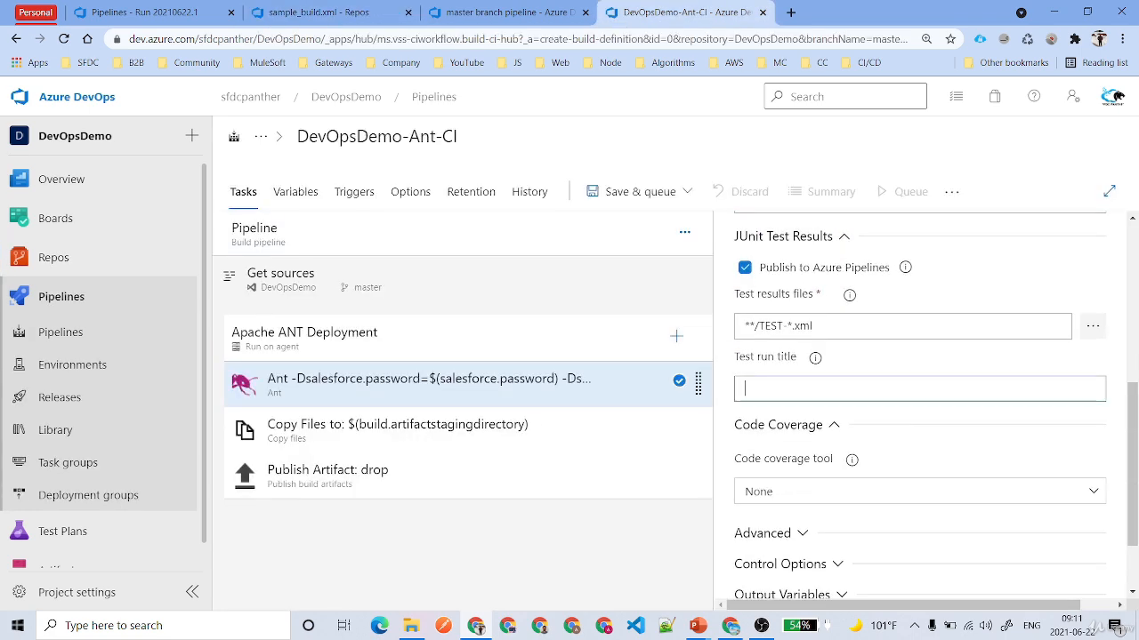
scroll(811, 397, "down", 1)
left_click(812, 397)
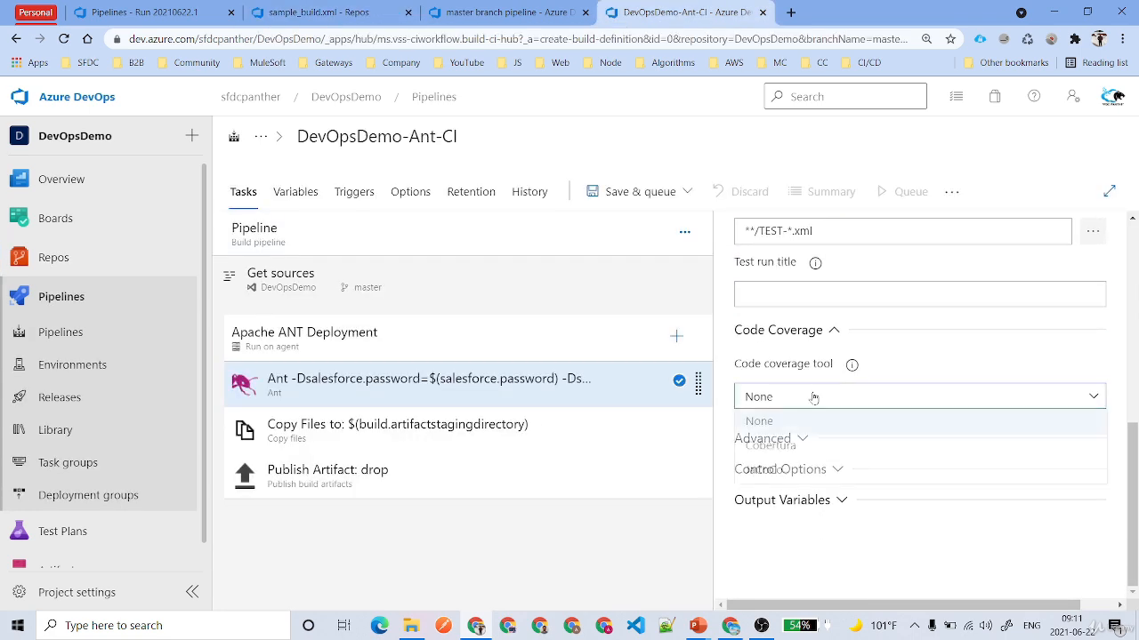
left_click(801, 447)
left_click(831, 400)
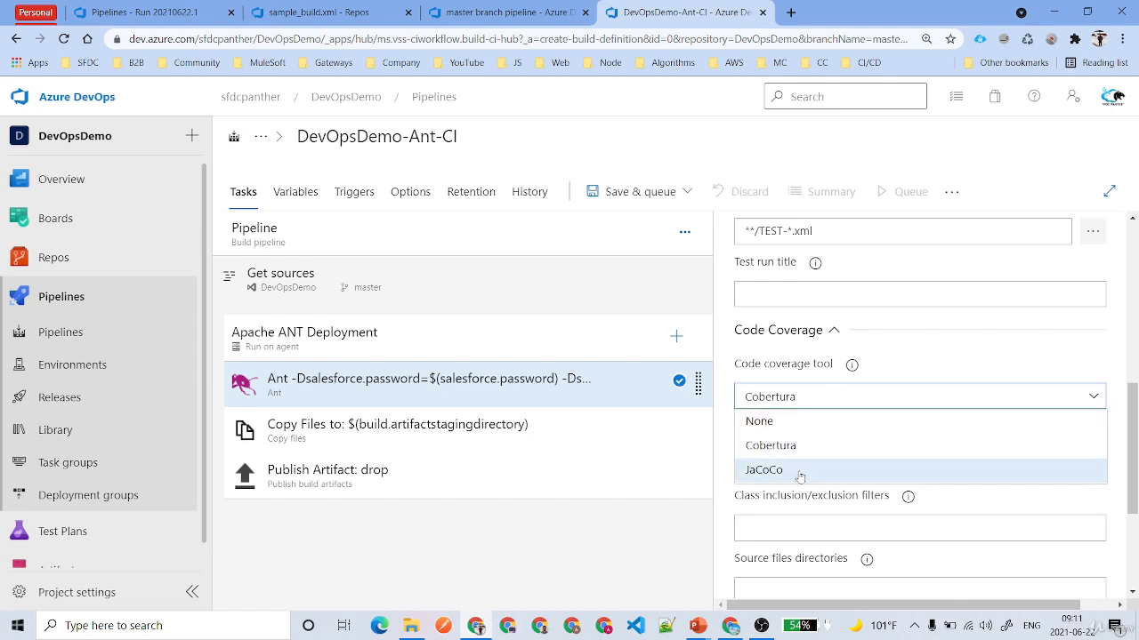
left_click(795, 472)
left_click(795, 465)
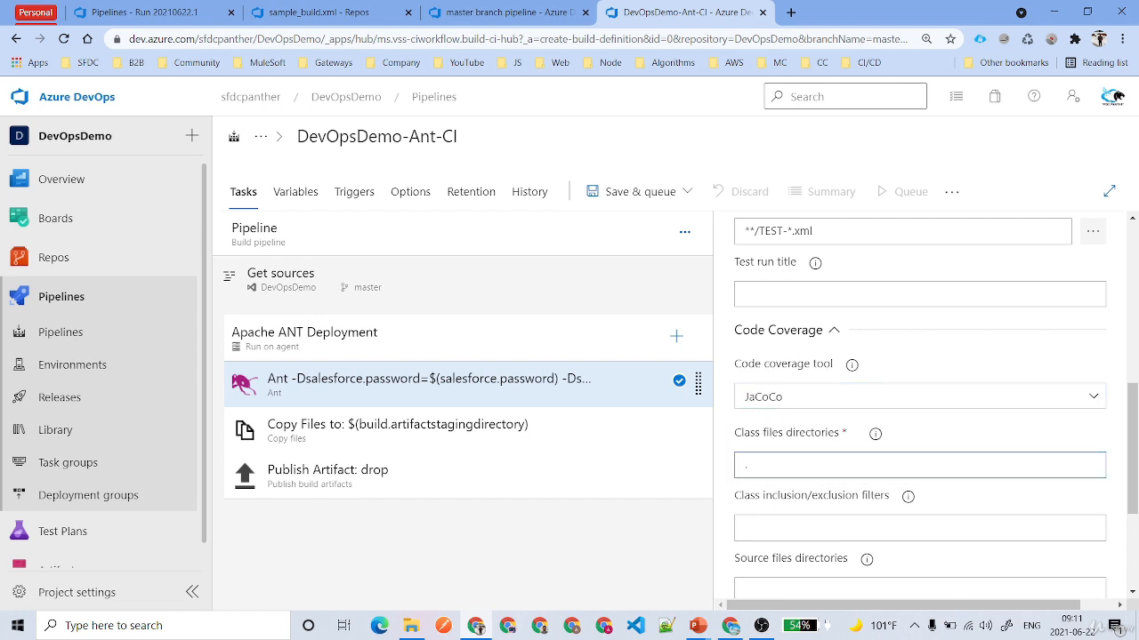
type("./src")
left_click_drag(796, 465, 703, 471)
Expand the Ant task's Advanced settings and review the ANT_HOME, JAVA_HOME and JDK version options.
scroll(845, 486, "down", 3)
left_click(763, 445)
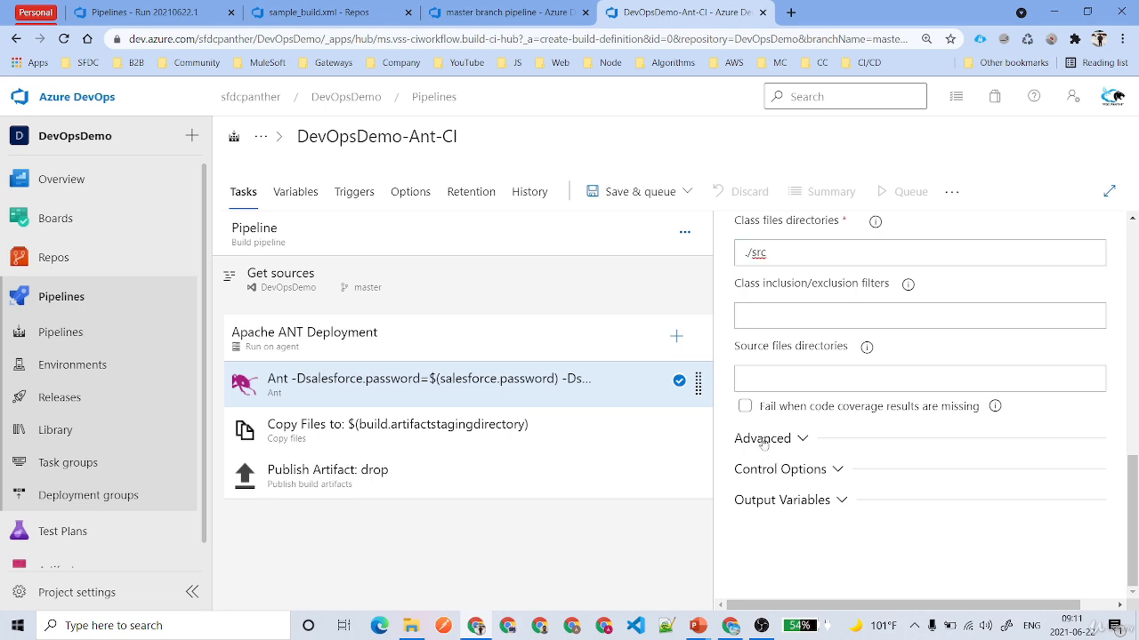
scroll(948, 447, "down", 3)
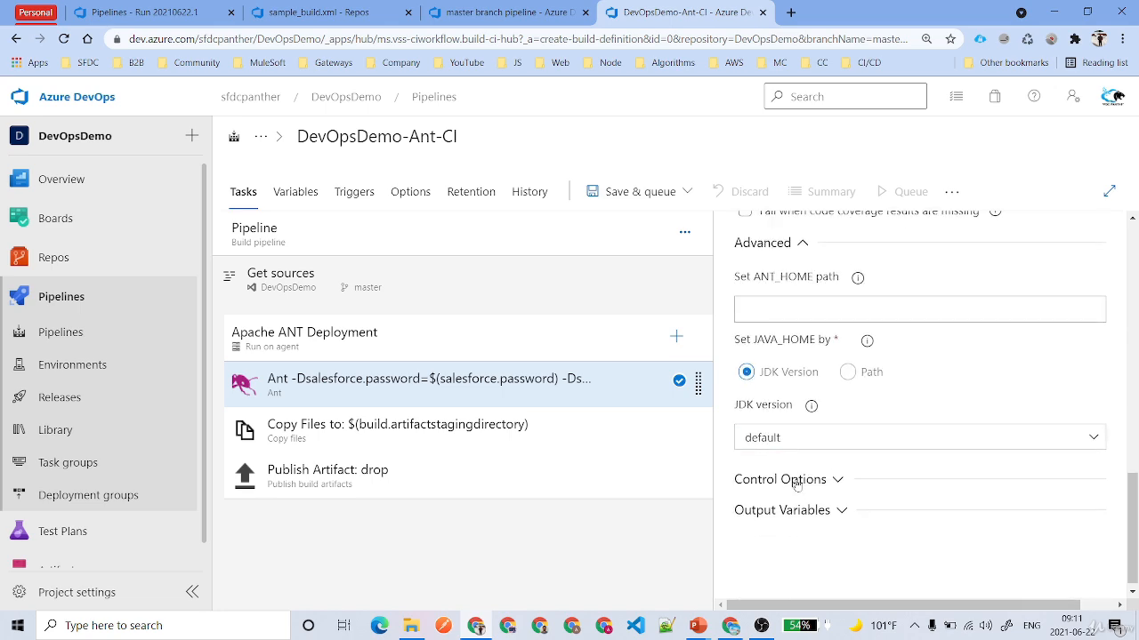
Expand the Ant task's Control Options and Output Variables sections and review their settings.
left_click(797, 481)
scroll(945, 457, "down", 3)
left_click(767, 503)
scroll(946, 473, "down", 2)
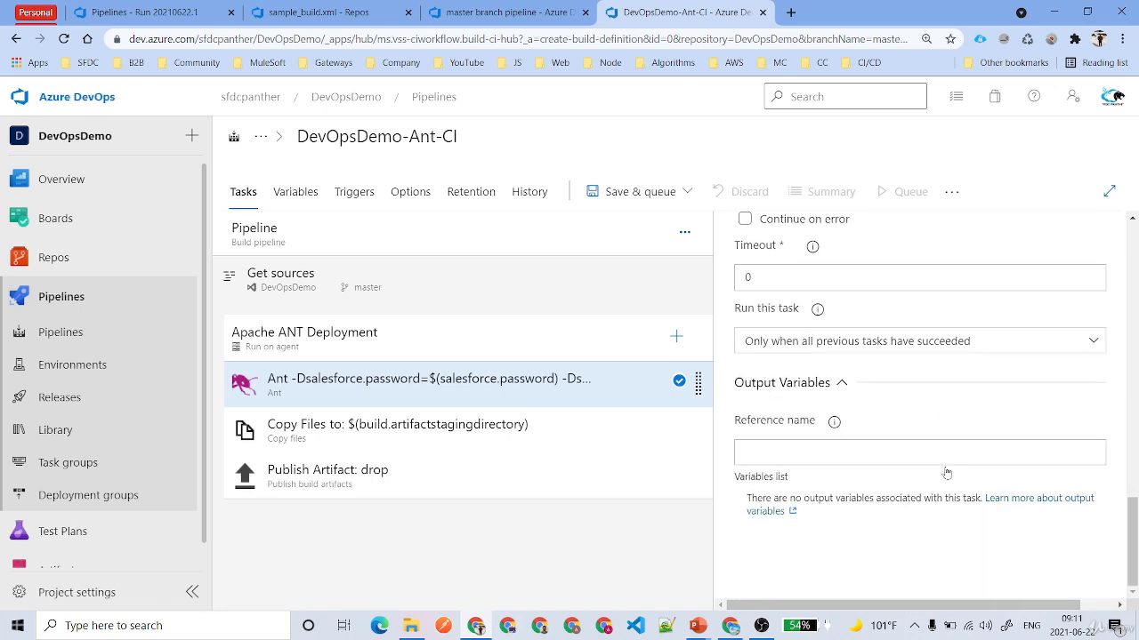
scroll(946, 473, "up", 10)
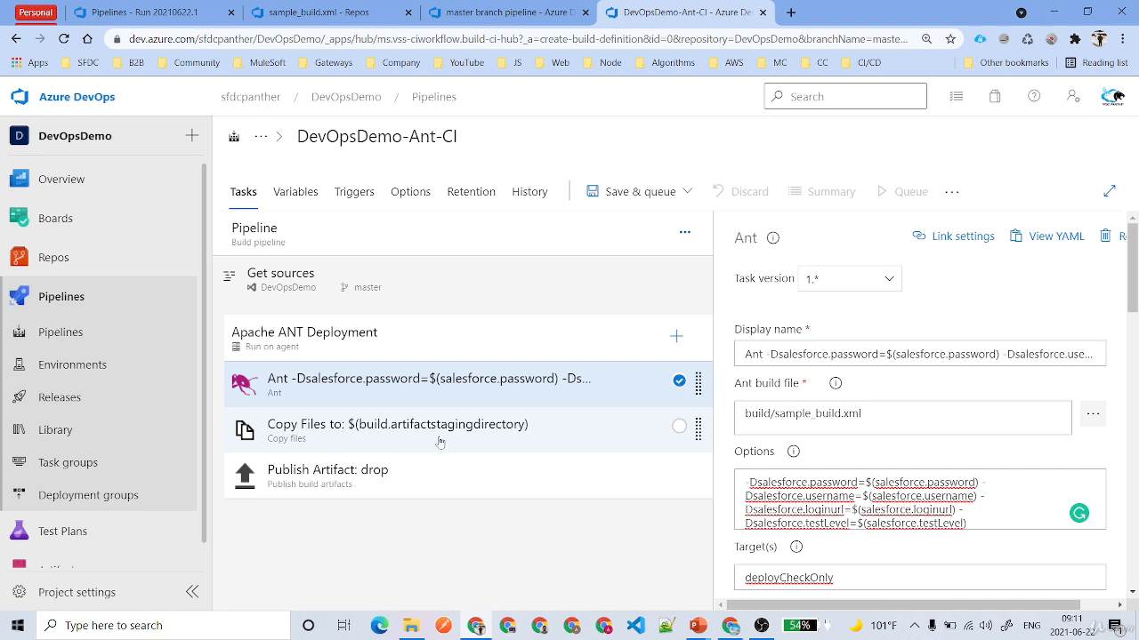
Set the Contents pattern of the Copy Files task to ** so that all files are copied.
left_click(439, 442)
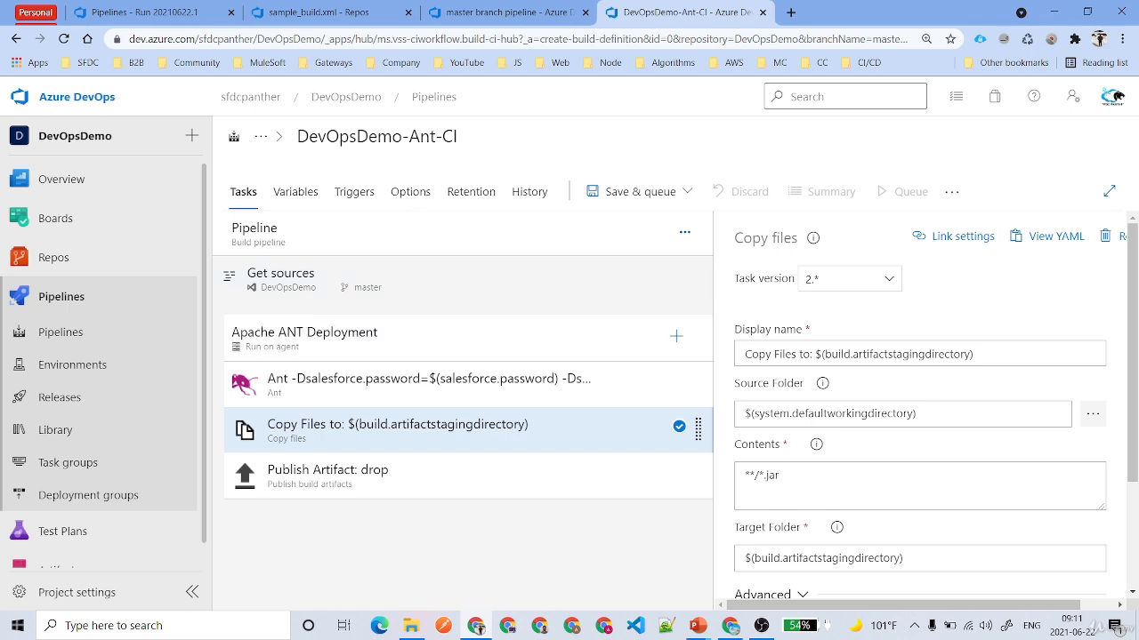
left_click(306, 11)
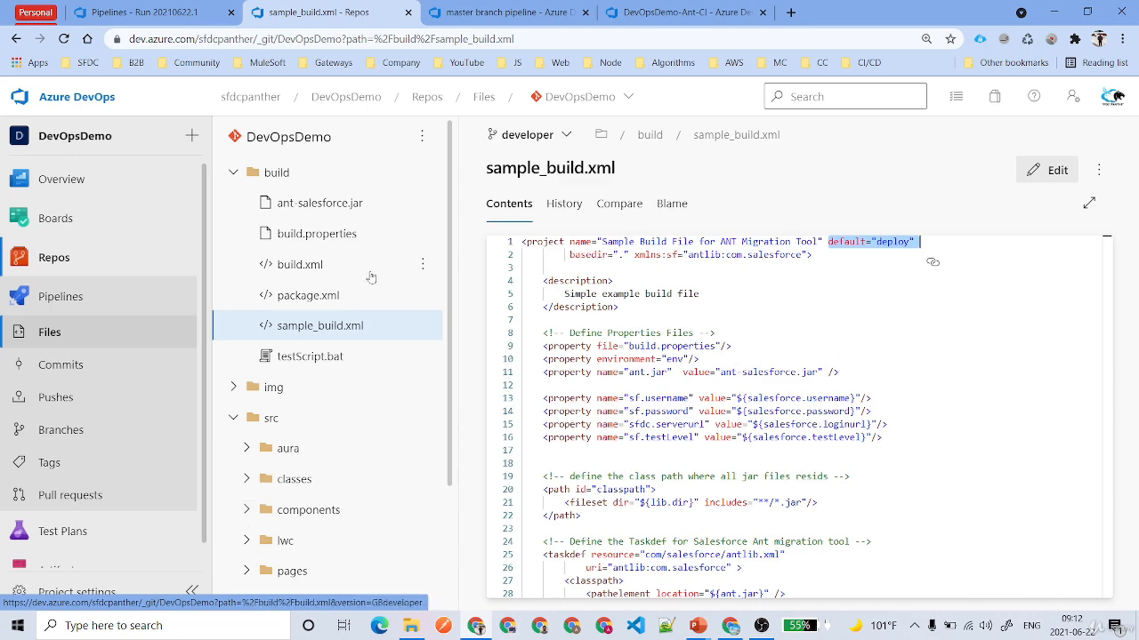
left_click(537, 8)
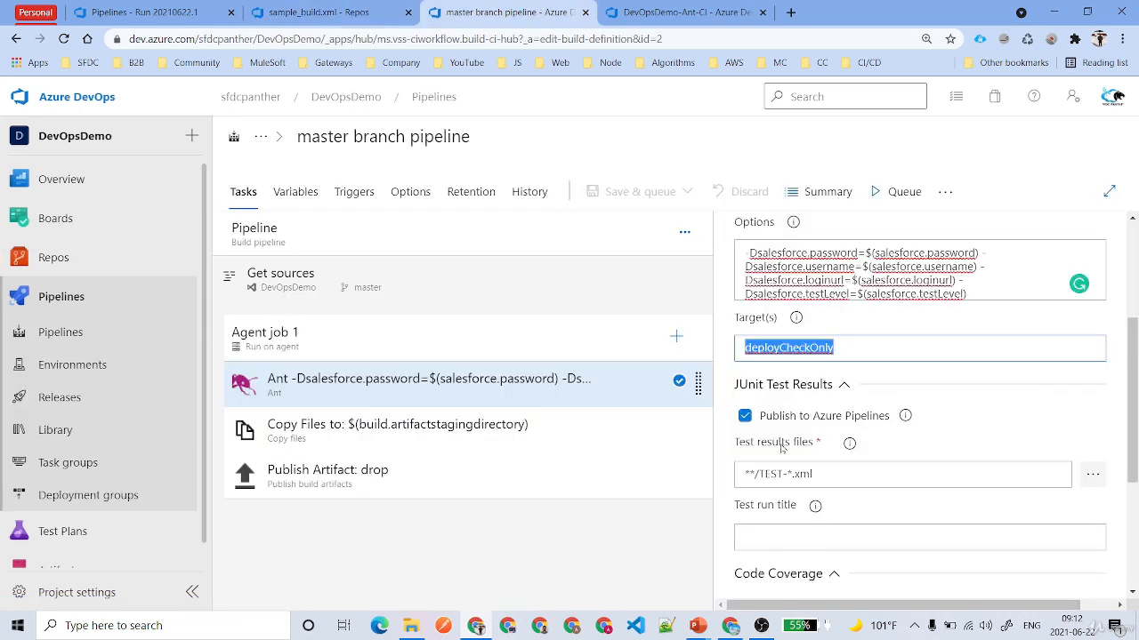
left_click(680, 12)
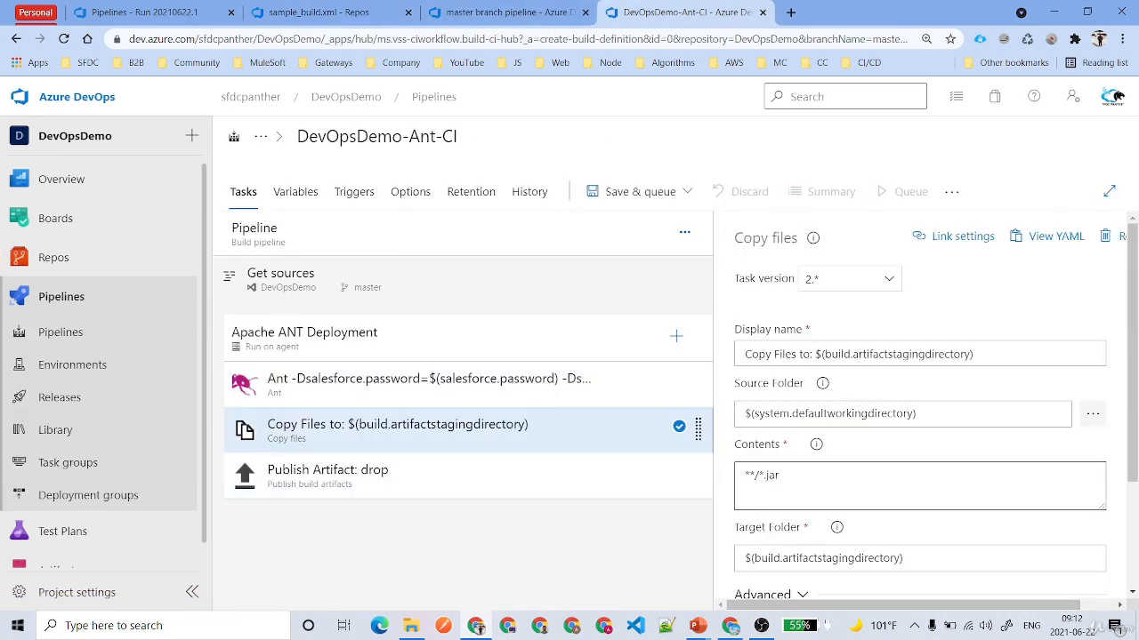
left_click_drag(781, 476, 724, 480)
key("BackSpace")
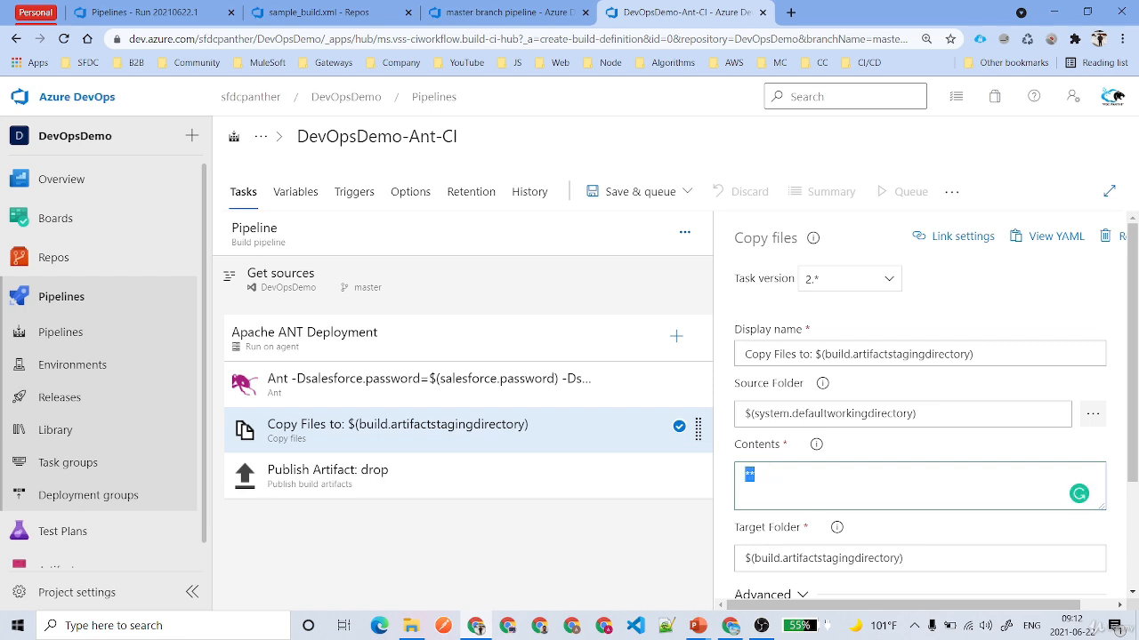
key("Right")
Review the Copy Files task's source folder, target folder and Advanced options.
scroll(920, 401, "down", 1)
left_click_drag(906, 485, 743, 485)
left_click_drag(919, 340, 744, 340)
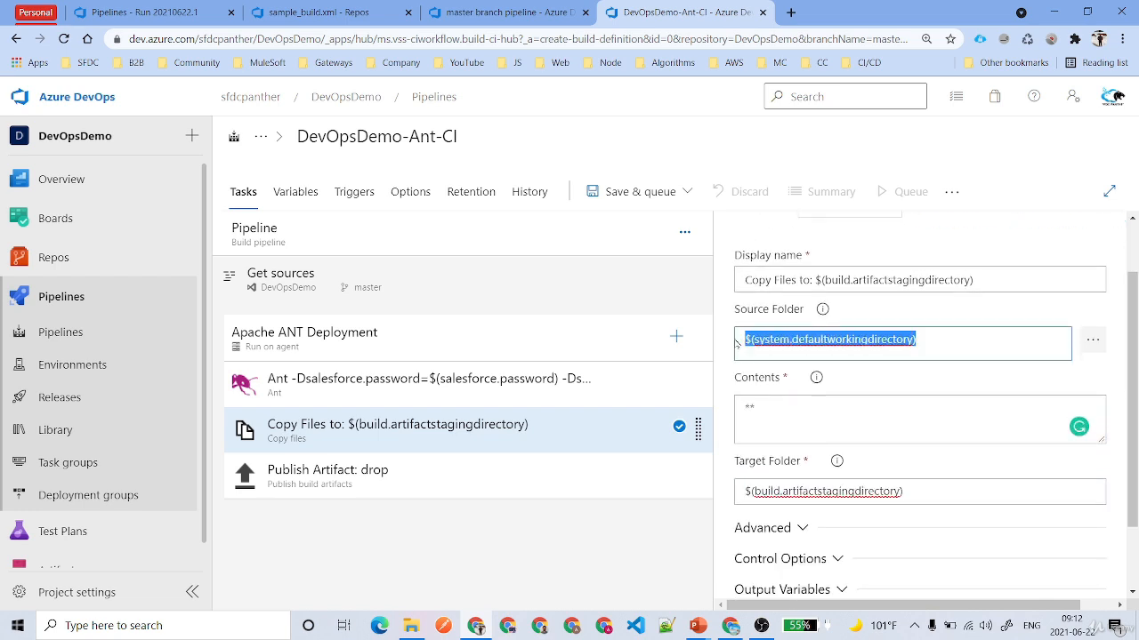
scroll(777, 449, "down", 1)
left_click(765, 438)
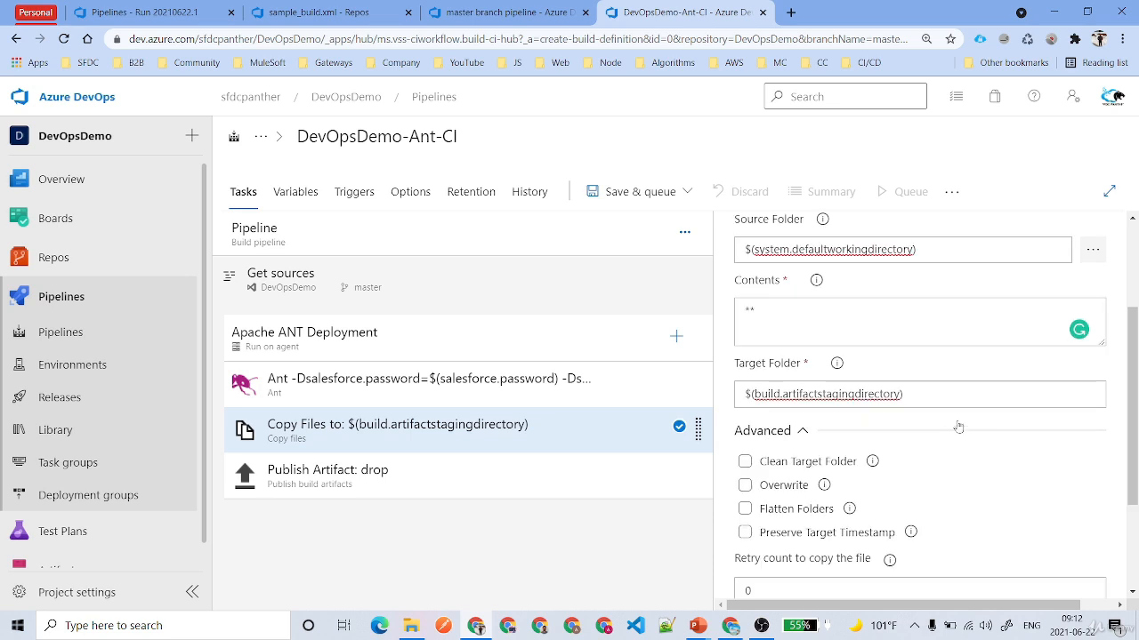
scroll(777, 445, "down", 2)
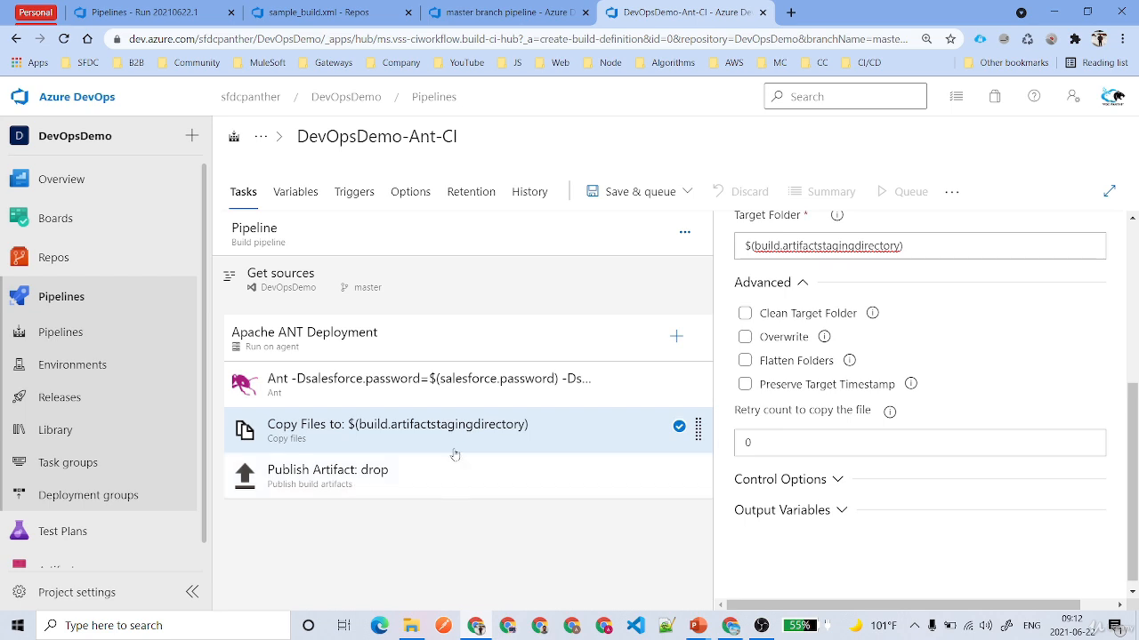
Review the Publish Artifact task's path to publish, artifact name and publish location.
left_click(427, 480)
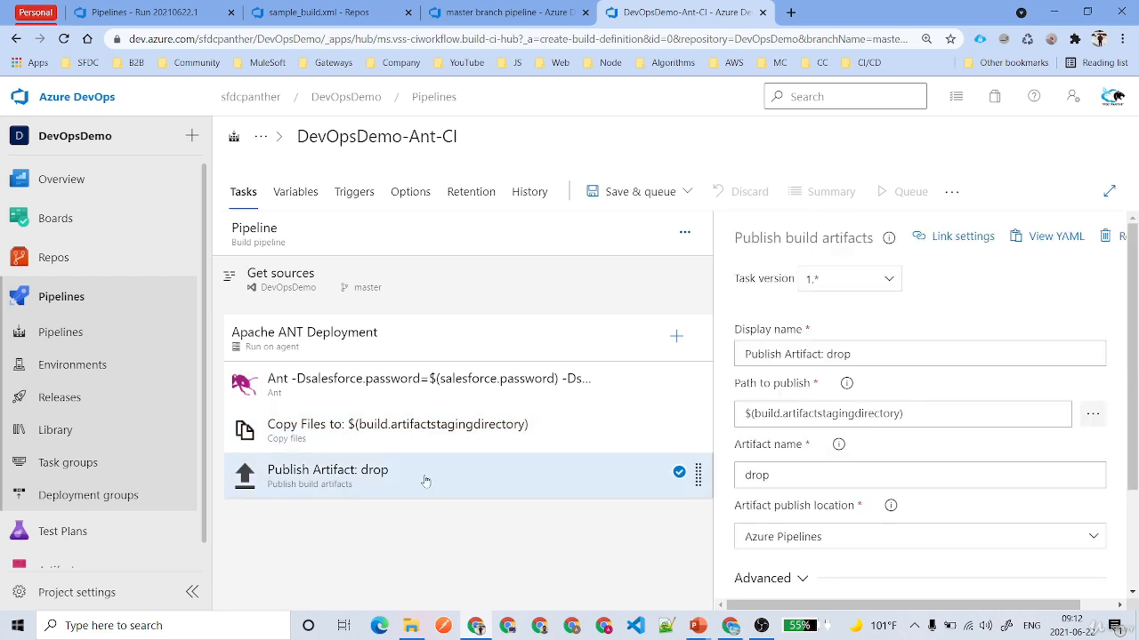
left_click_drag(772, 476, 703, 466)
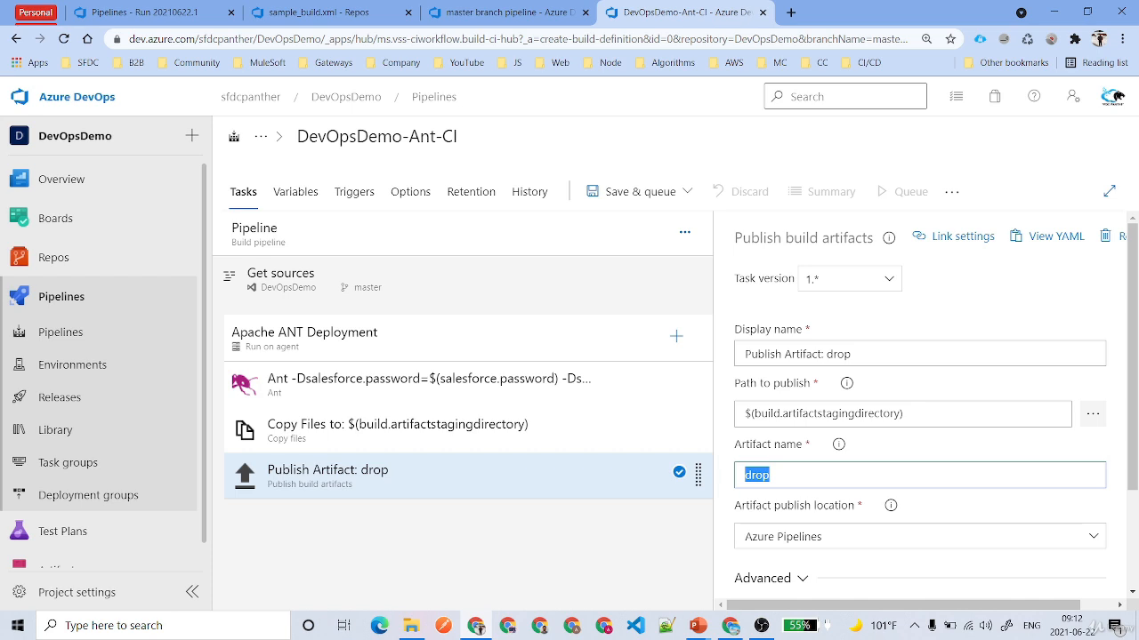
scroll(920, 400, "down", 1)
left_click(770, 401)
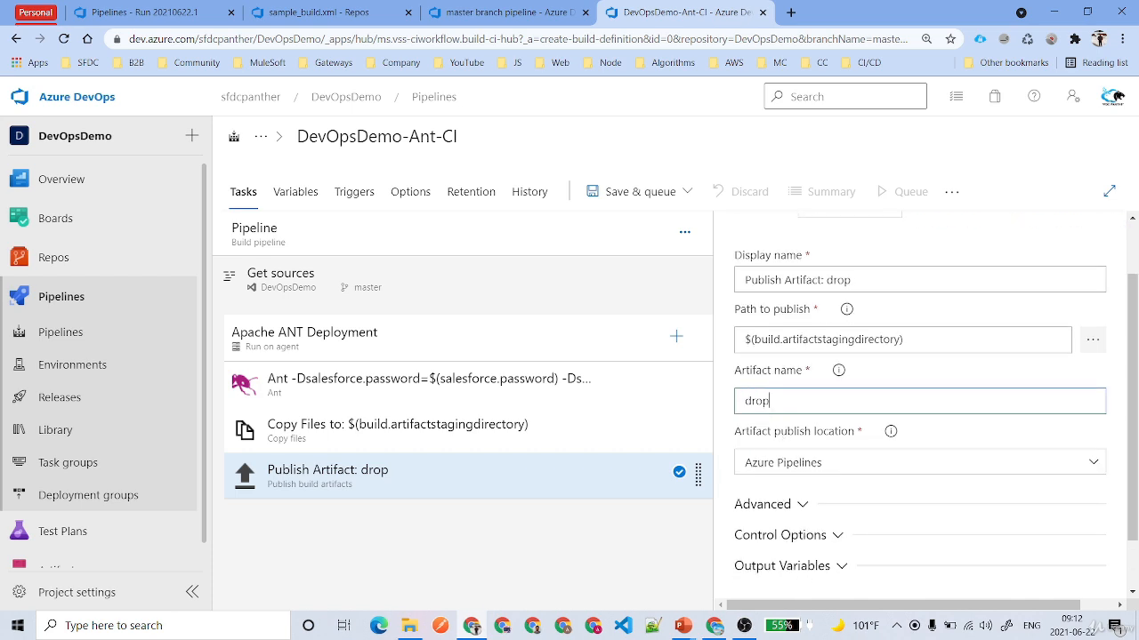
scroll(923, 443, "up", 1)
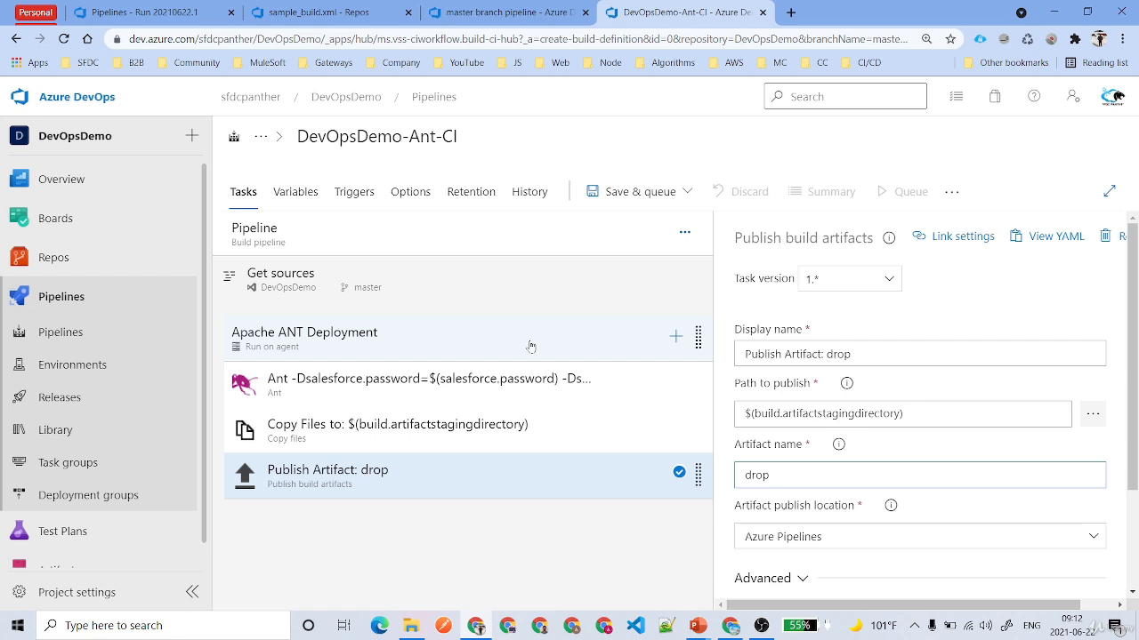
Add a pipeline variable named salesforce.username, copying the name from the properties in sample_build.xml.
left_click(285, 195)
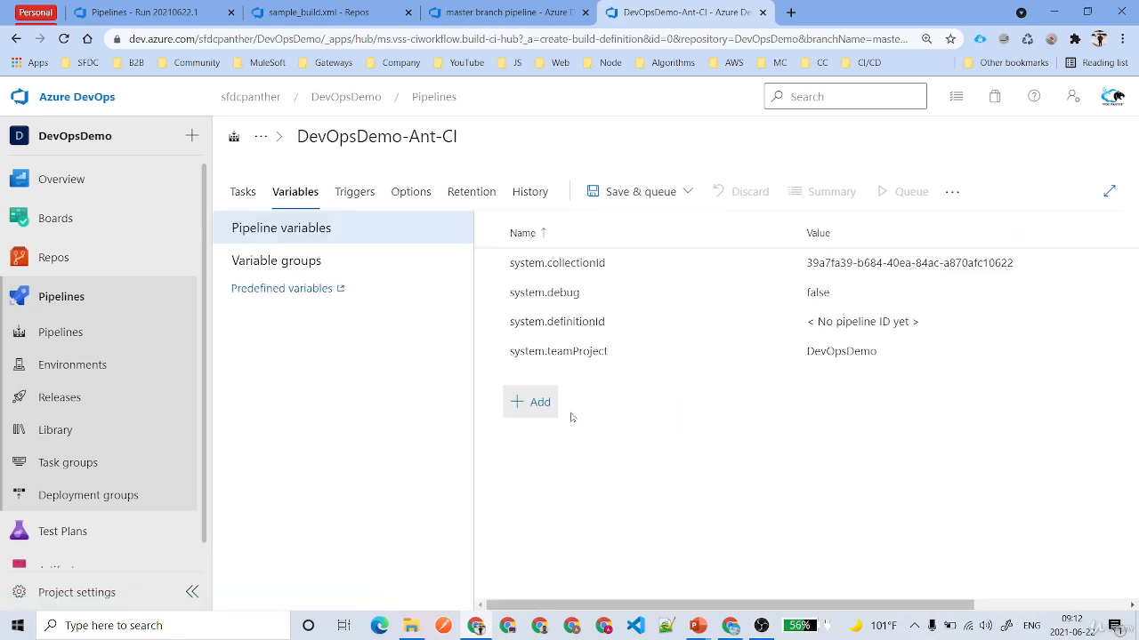
left_click(540, 403)
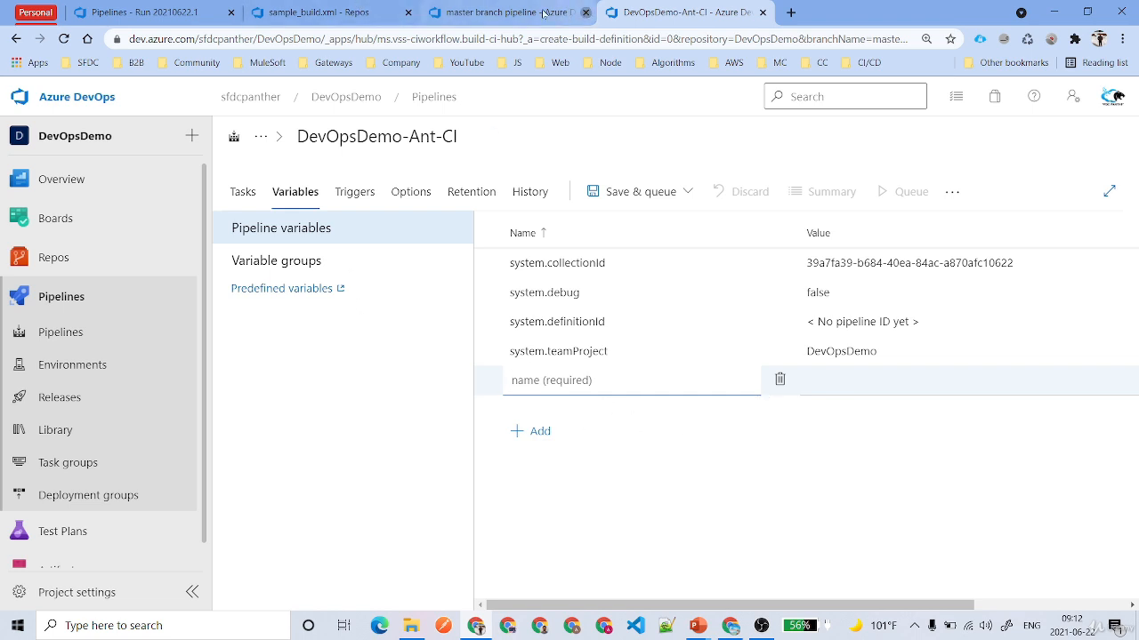
left_click(586, 12)
left_click(332, 14)
left_click_drag(747, 398, 840, 397)
left_click(500, 13)
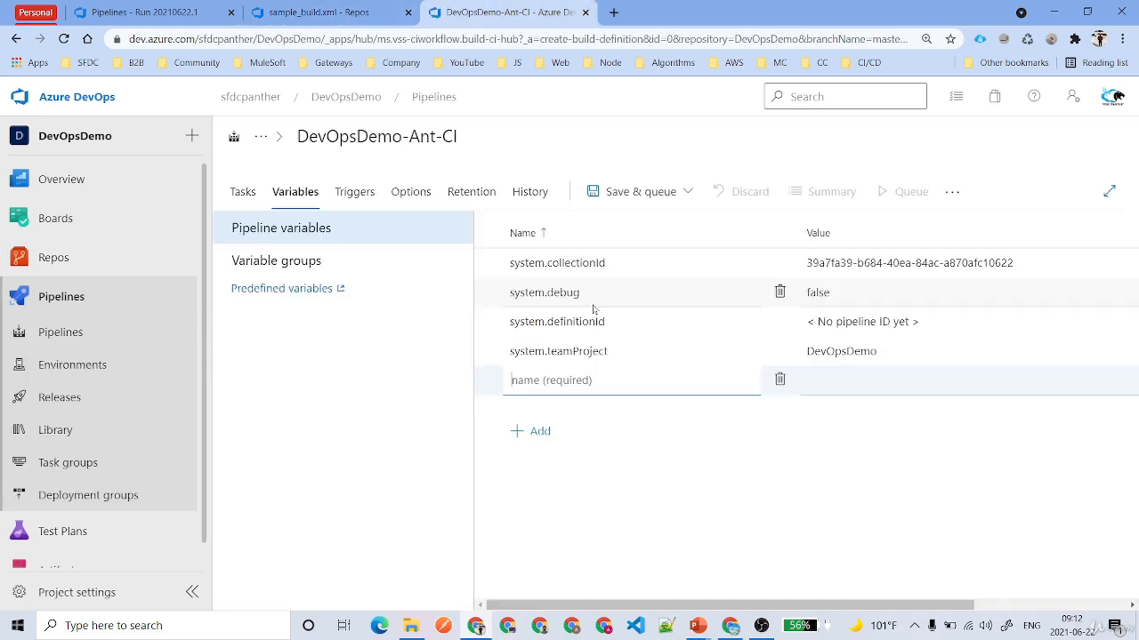
key("ctrl+v")
Add pipeline variables named salesforce.password and salesforce.loginurl, copying the names from sample_build.xml.
left_click(295, 9)
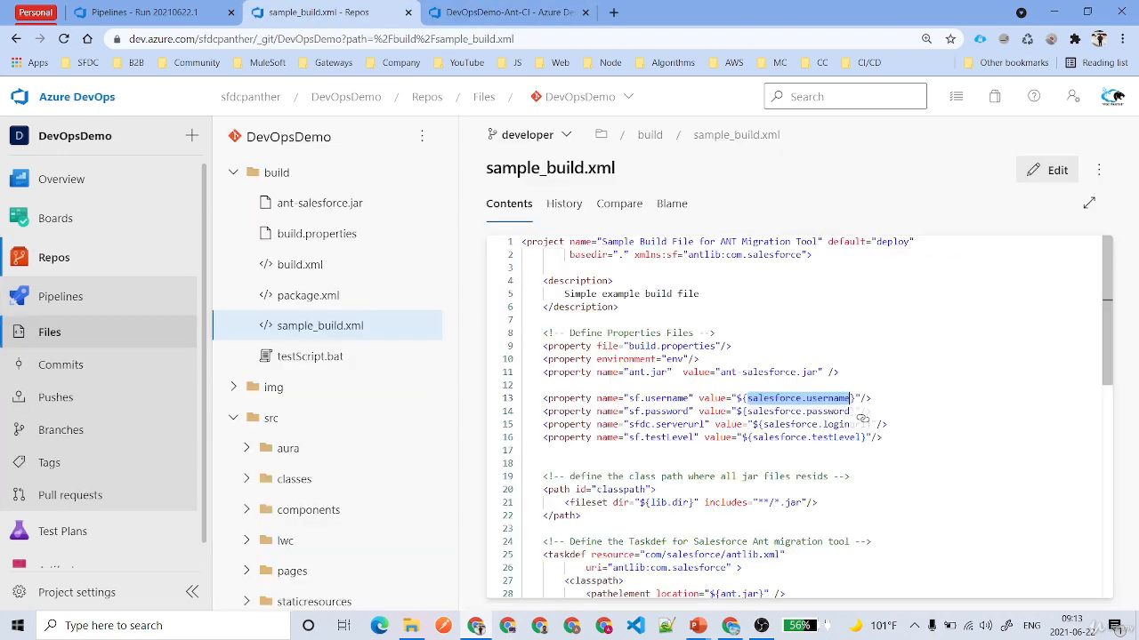
left_click_drag(747, 411, 800, 411)
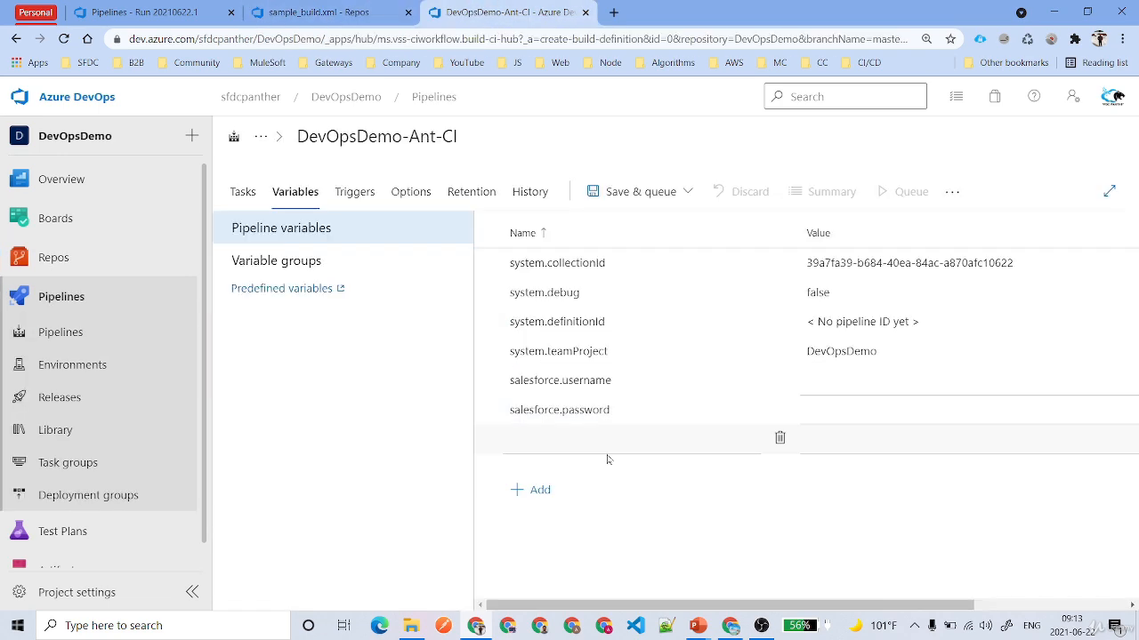
left_click(532, 439)
key("ctrl+v")
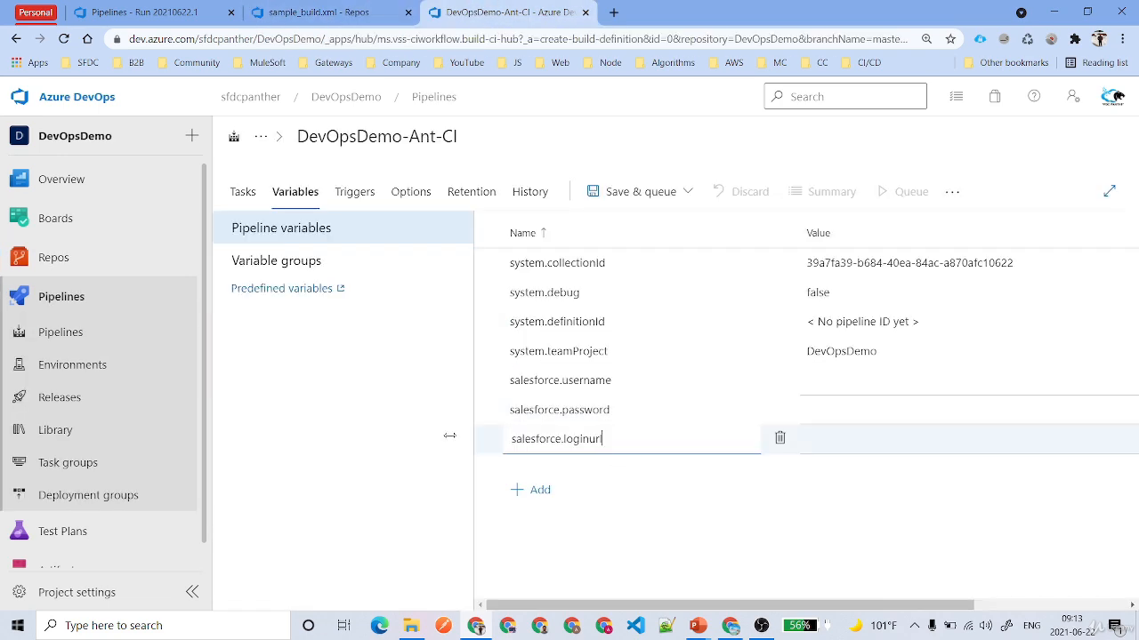
Add the pipeline variable salesforce.testLevel, copying its name from sample_build.xml, and give it the value RunLocalTests.
left_click(283, 9)
left_click_drag(753, 438, 864, 437)
left_click(516, 11)
left_click(534, 489)
key("ctrl+v")
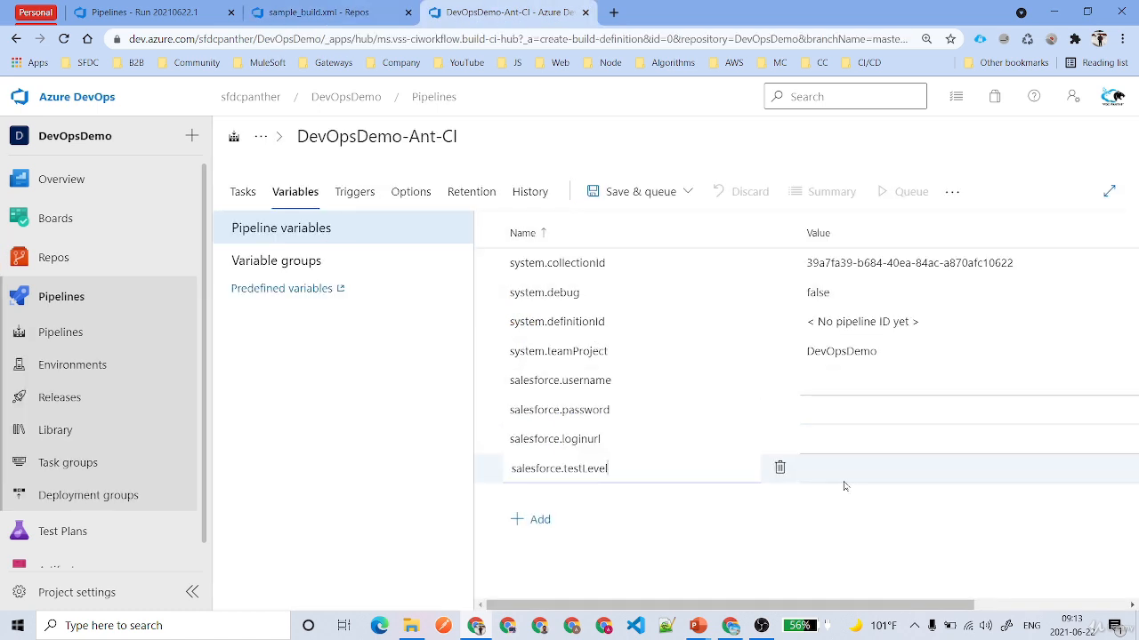
left_click(852, 482)
type("Run")
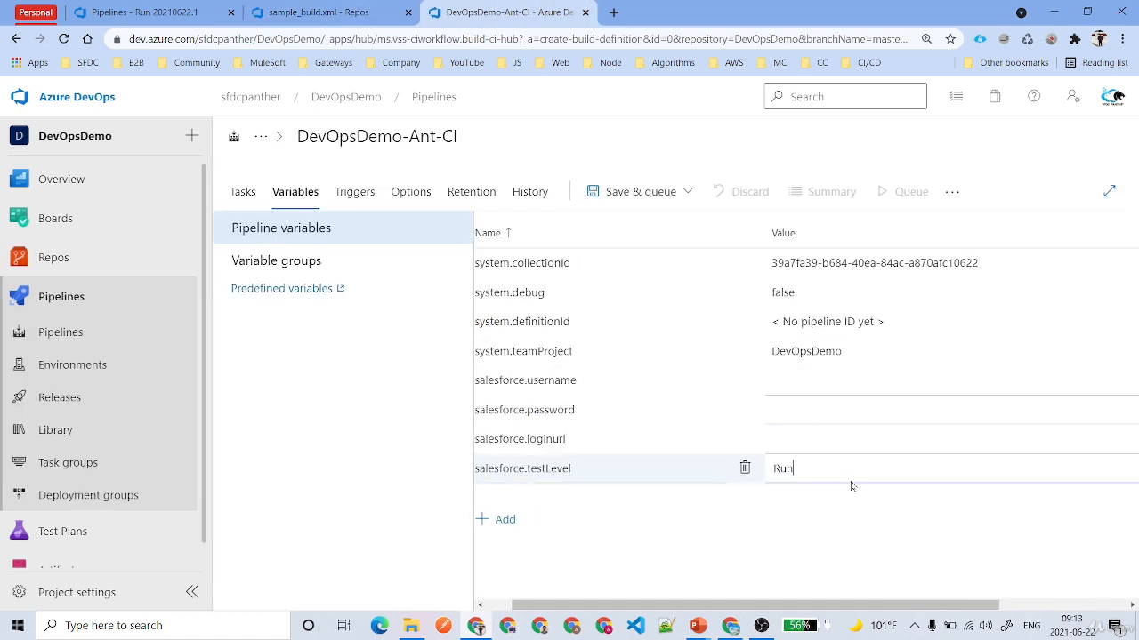
type("LocalTests")
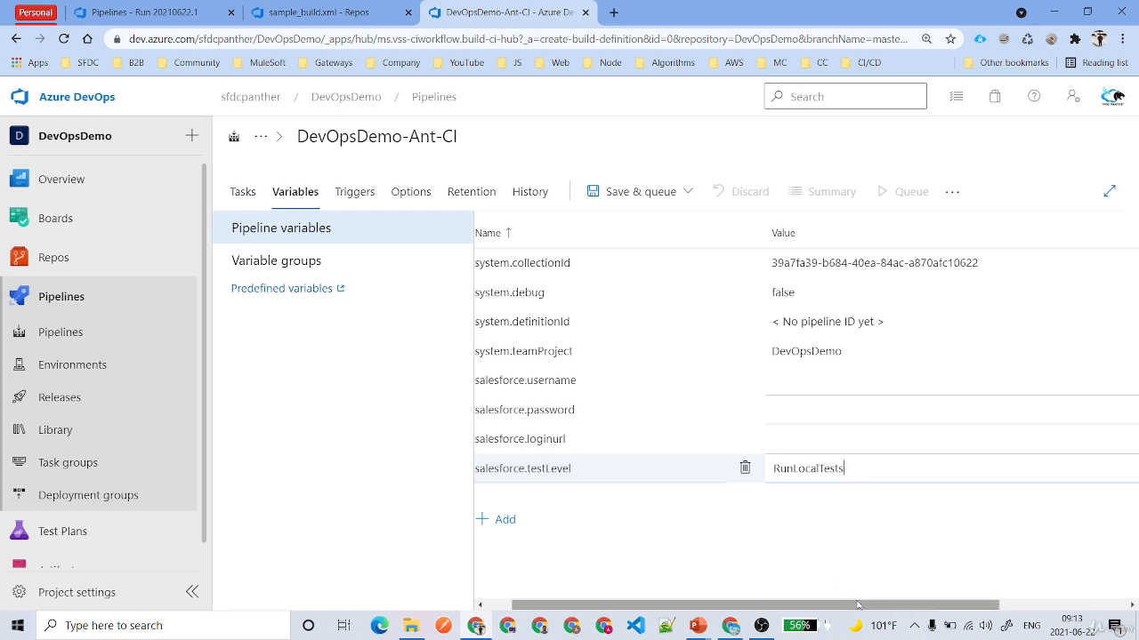
Make the four salesforce variables settable at queue time and mark salesforce.password as secret.
scroll(850, 486, "right", 3)
left_click(1032, 470)
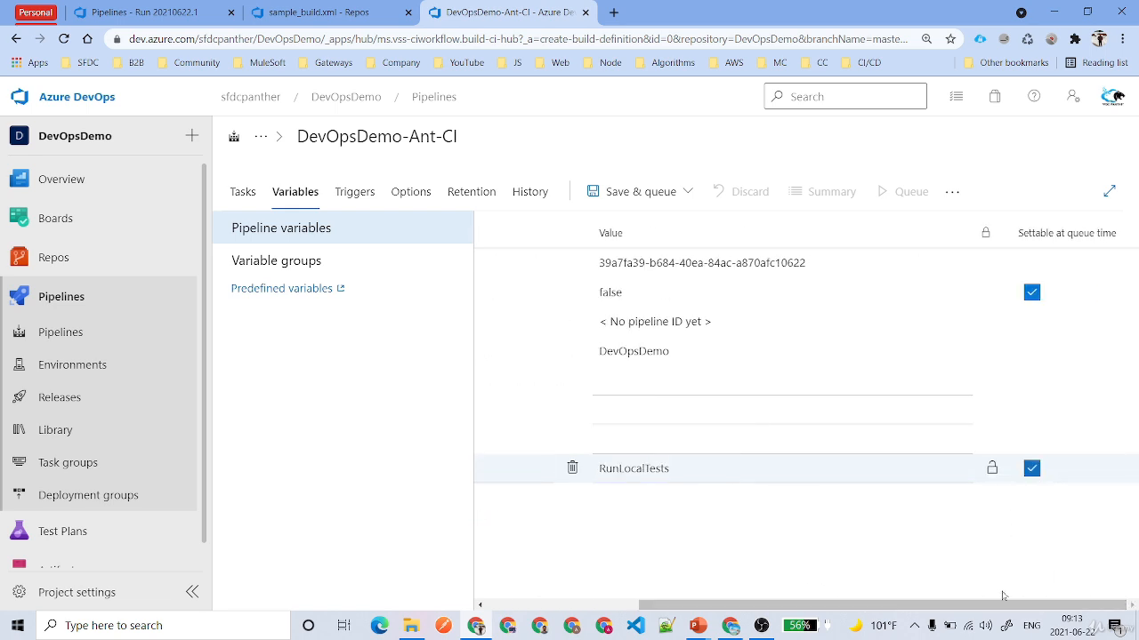
left_click(1032, 409)
left_click(1032, 380)
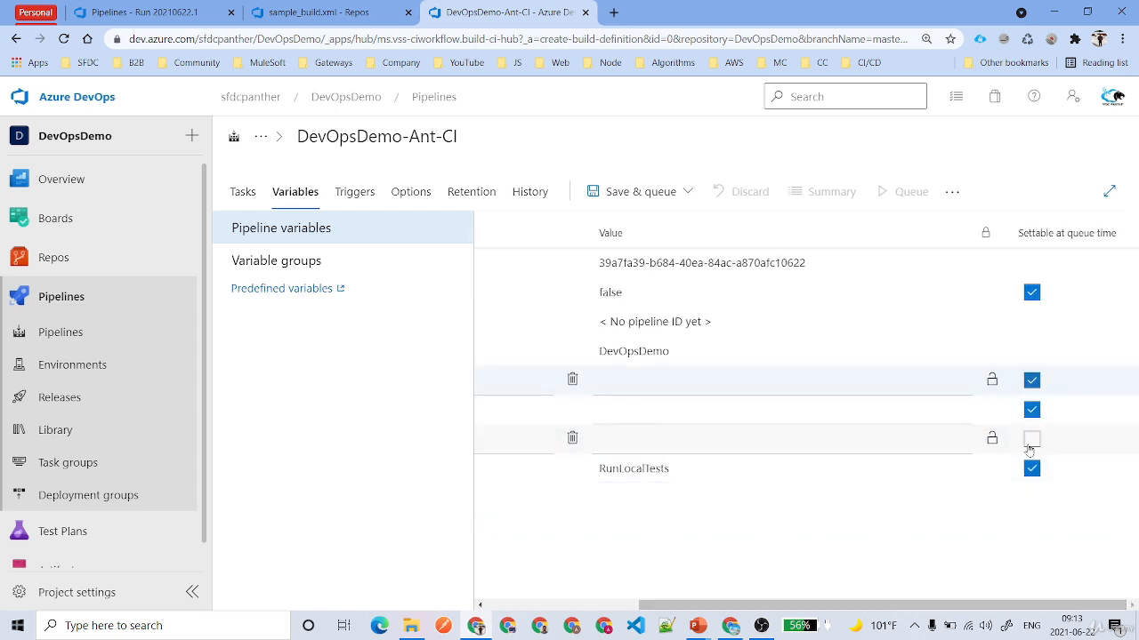
left_click(1030, 439)
left_click_drag(922, 606, 740, 606)
left_click(993, 410)
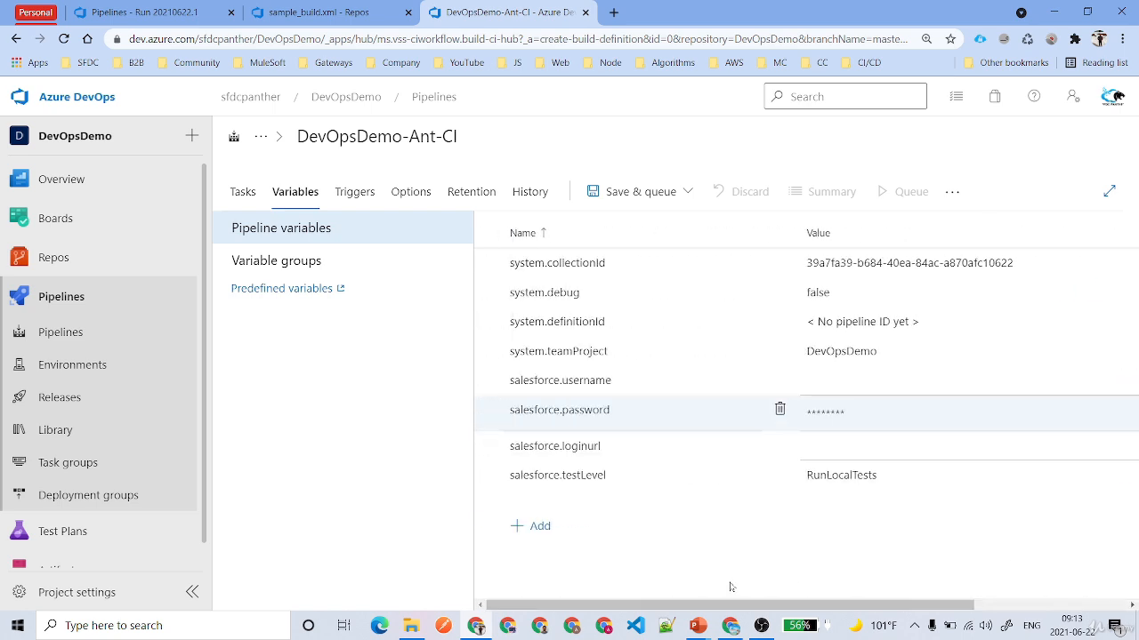
left_click(832, 388)
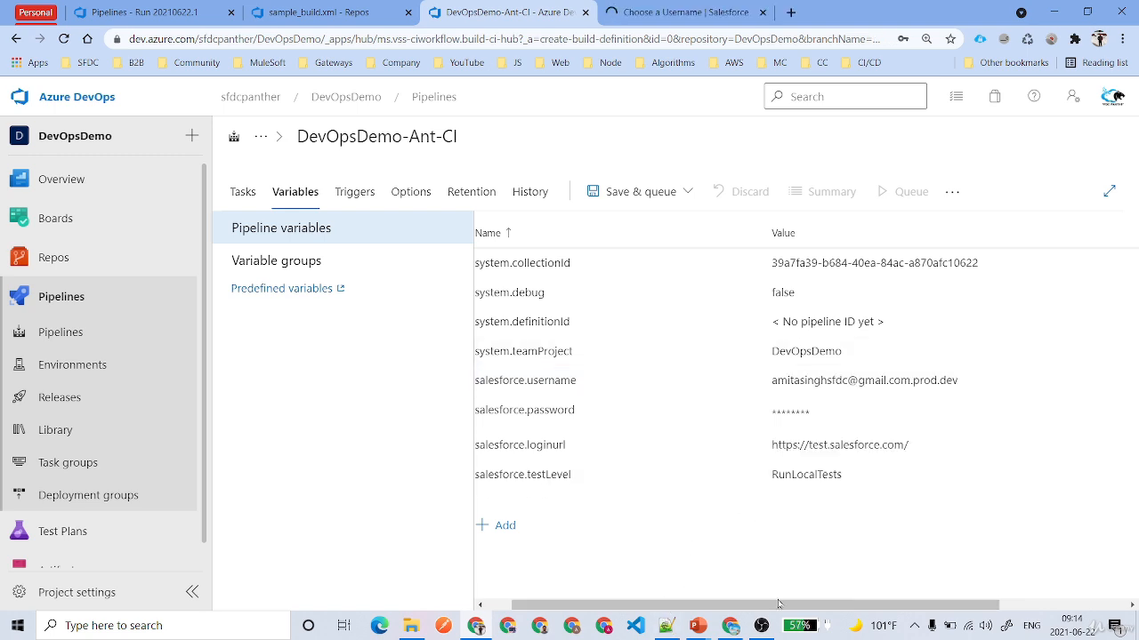
left_click_drag(735, 606, 714, 606)
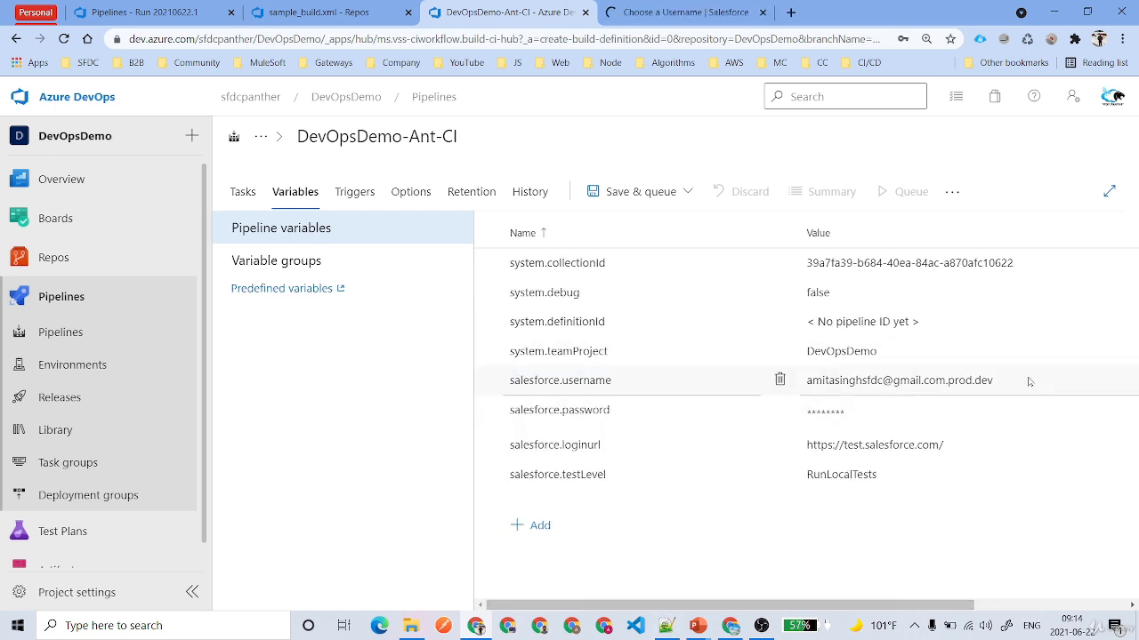
left_click(852, 408)
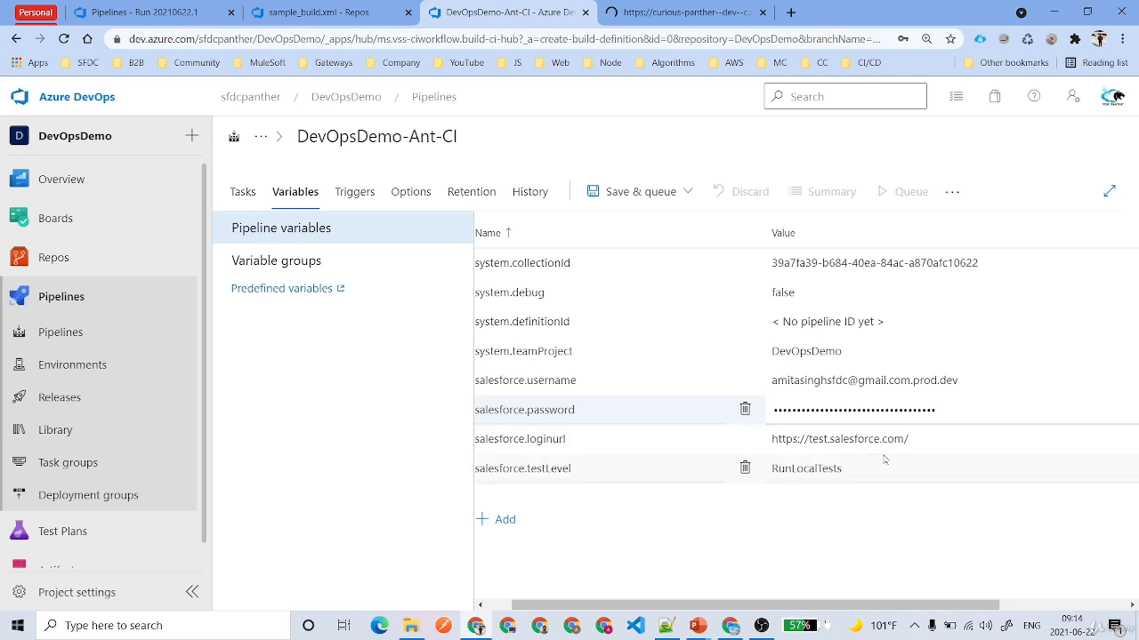
left_click(783, 526)
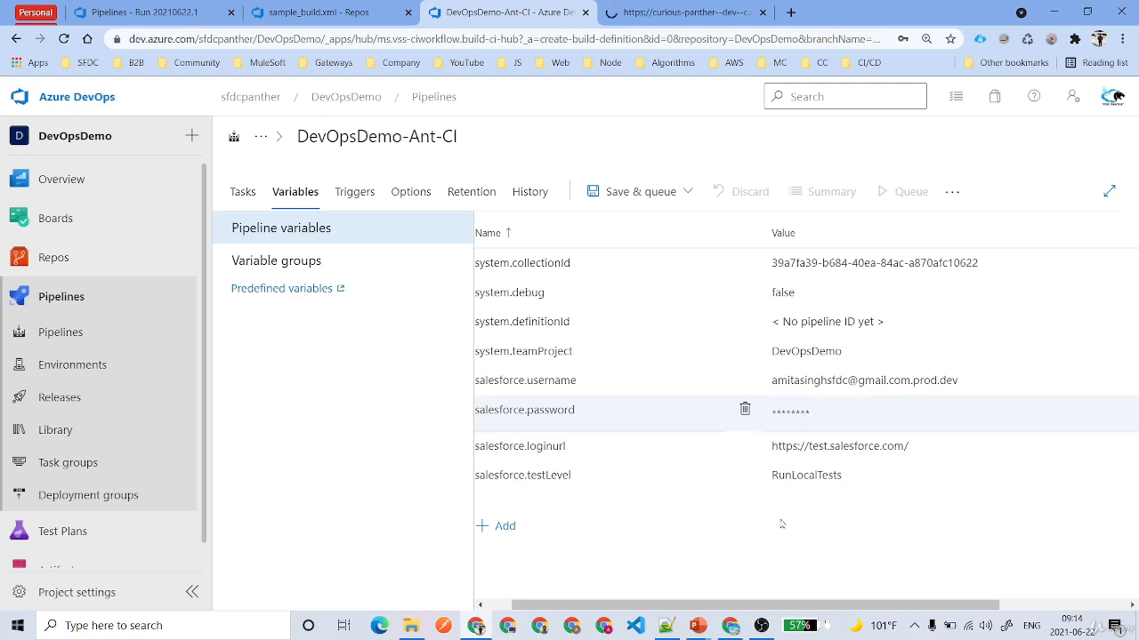
left_click_drag(712, 604, 552, 604)
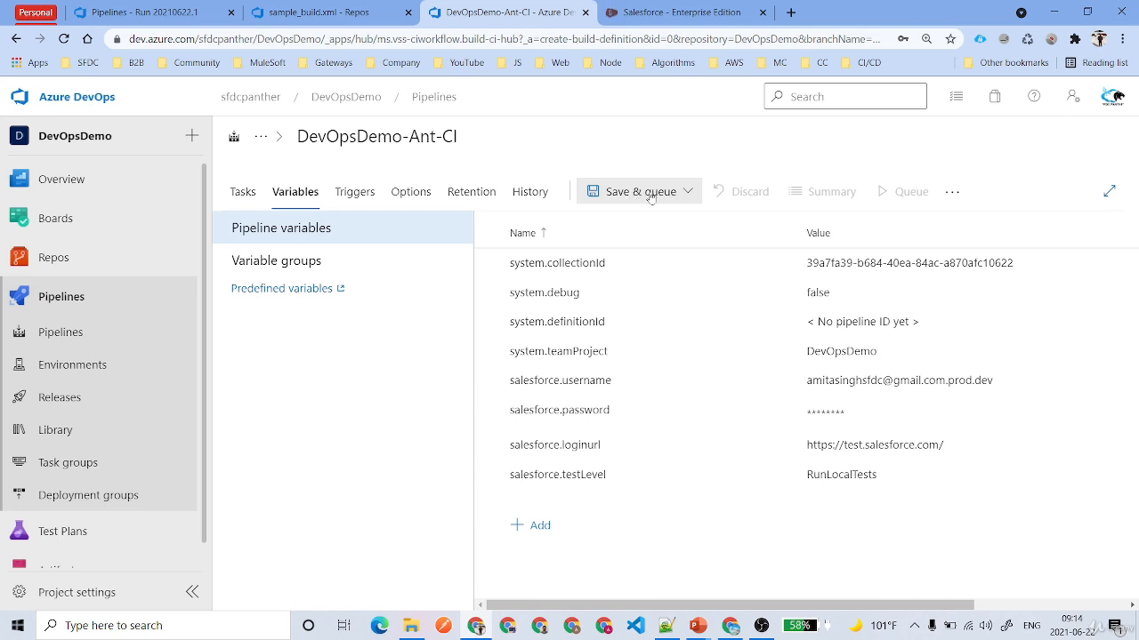
Save the DevOpsDemo-Ant-CI pipeline without queuing a run.
left_click(686, 194)
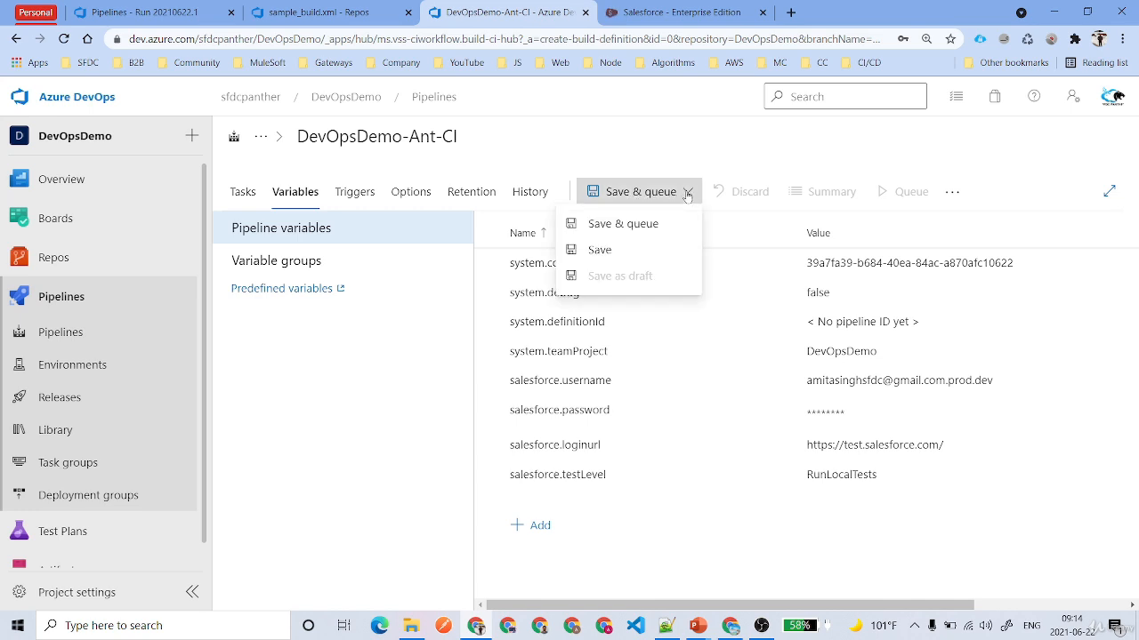
left_click(624, 251)
left_click(642, 440)
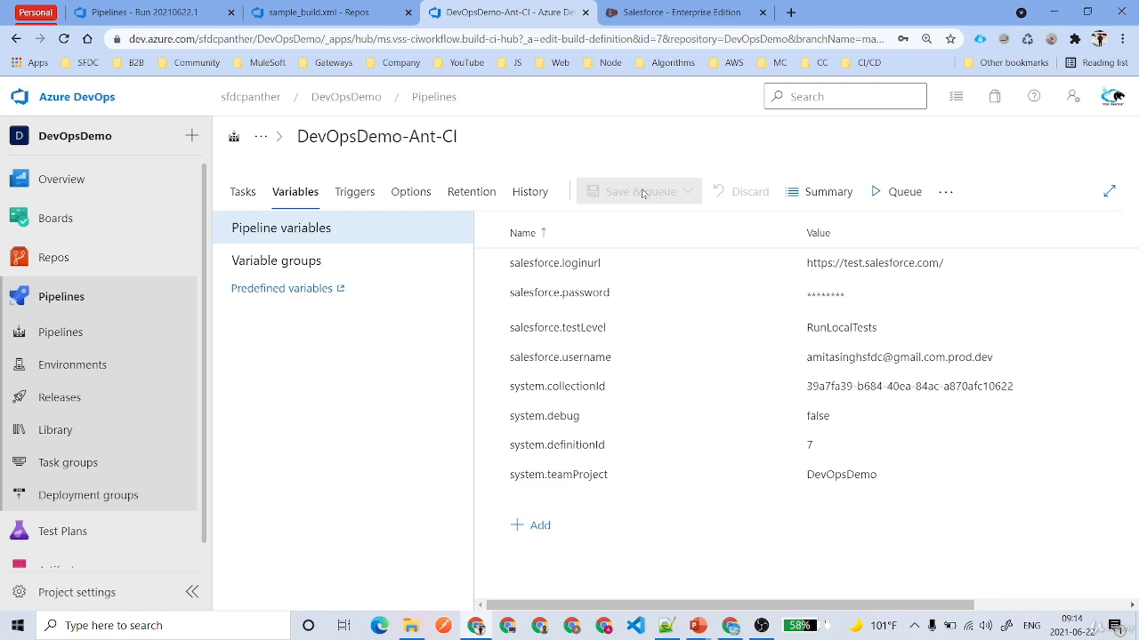
Run the DevOpsDemo-Ant-CI pipeline on the master branch with agent specification ubuntu-20.04, checking its run variables first.
left_click(902, 198)
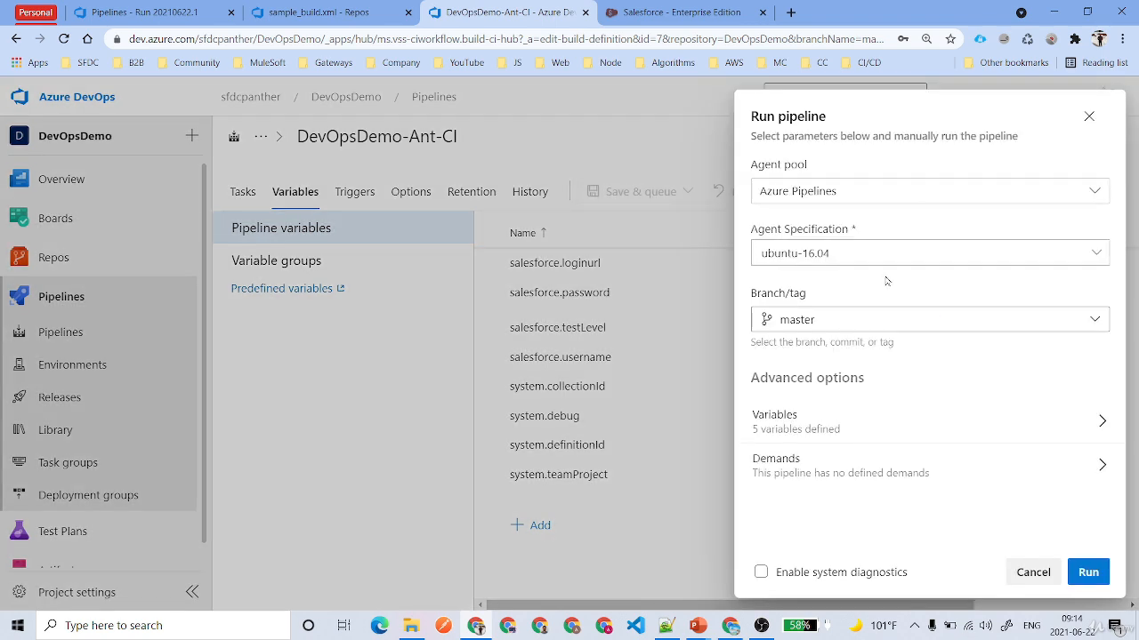
left_click(1099, 254)
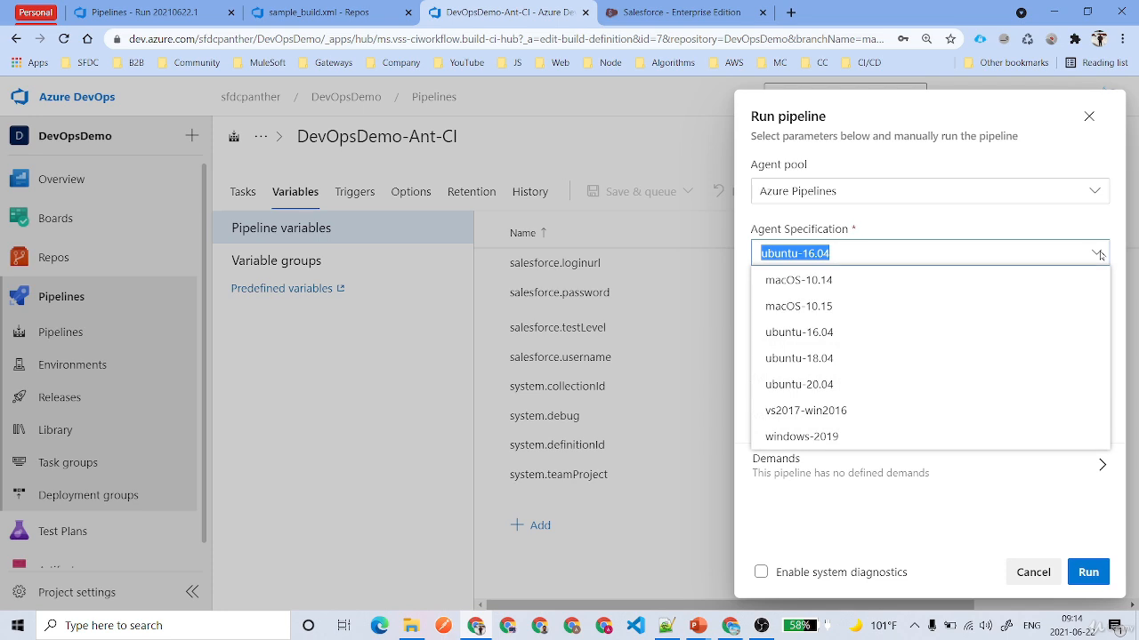
left_click(878, 385)
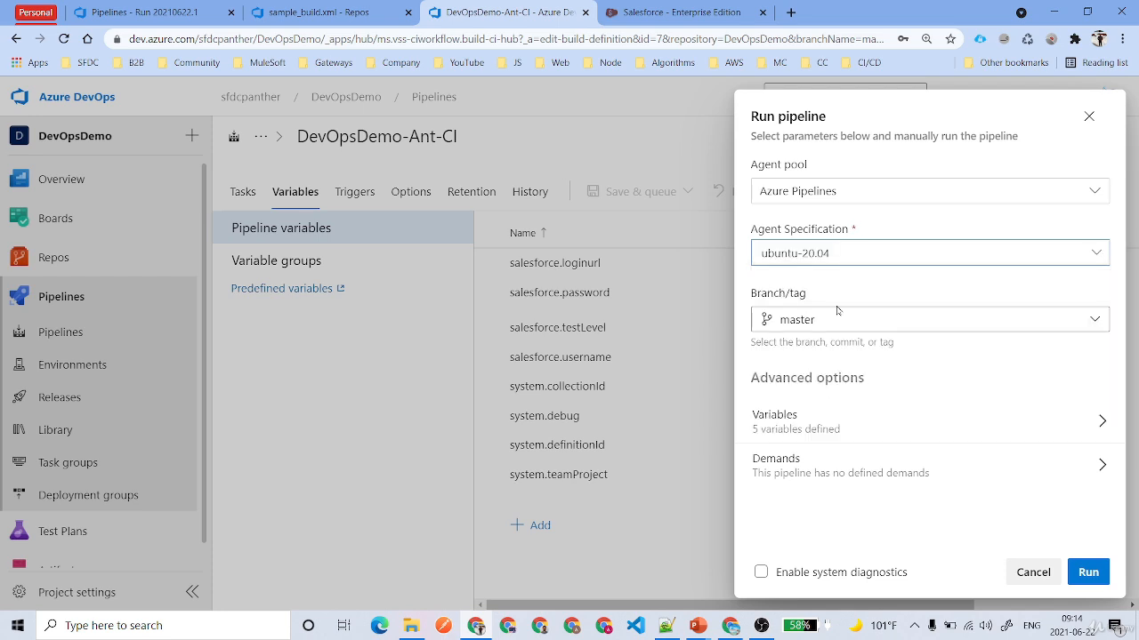
left_click(908, 431)
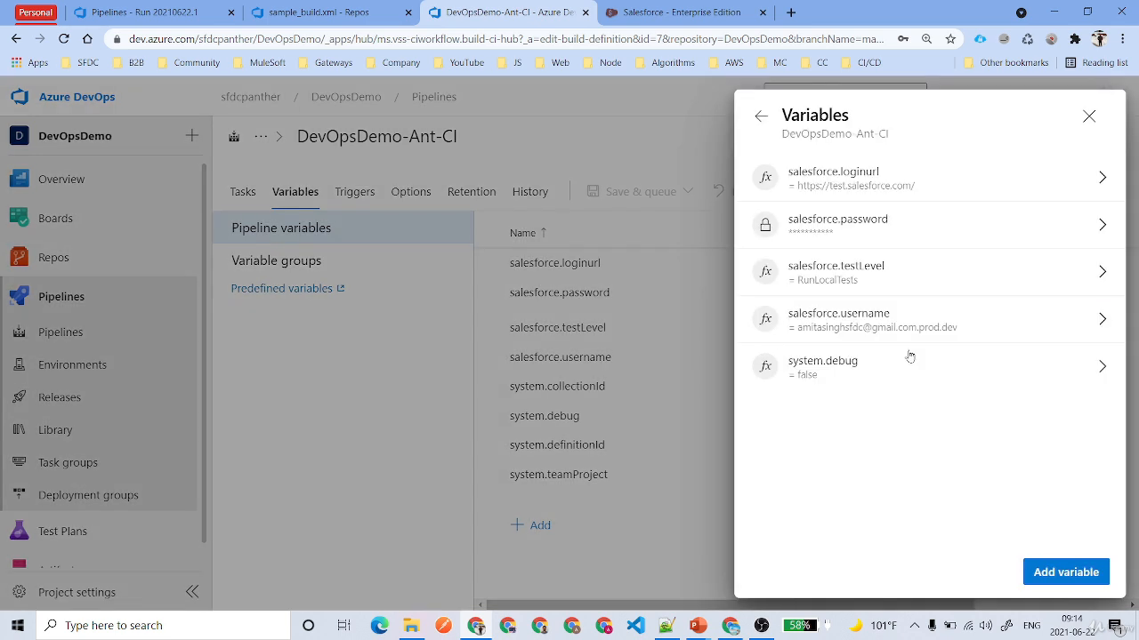
left_click(761, 116)
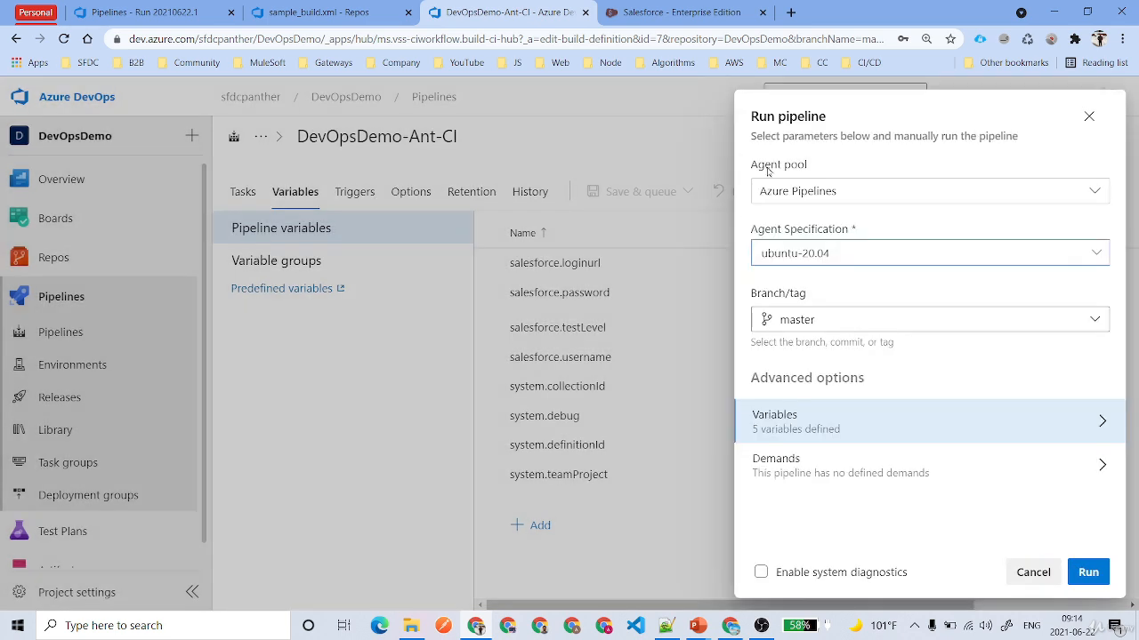
left_click(1088, 572)
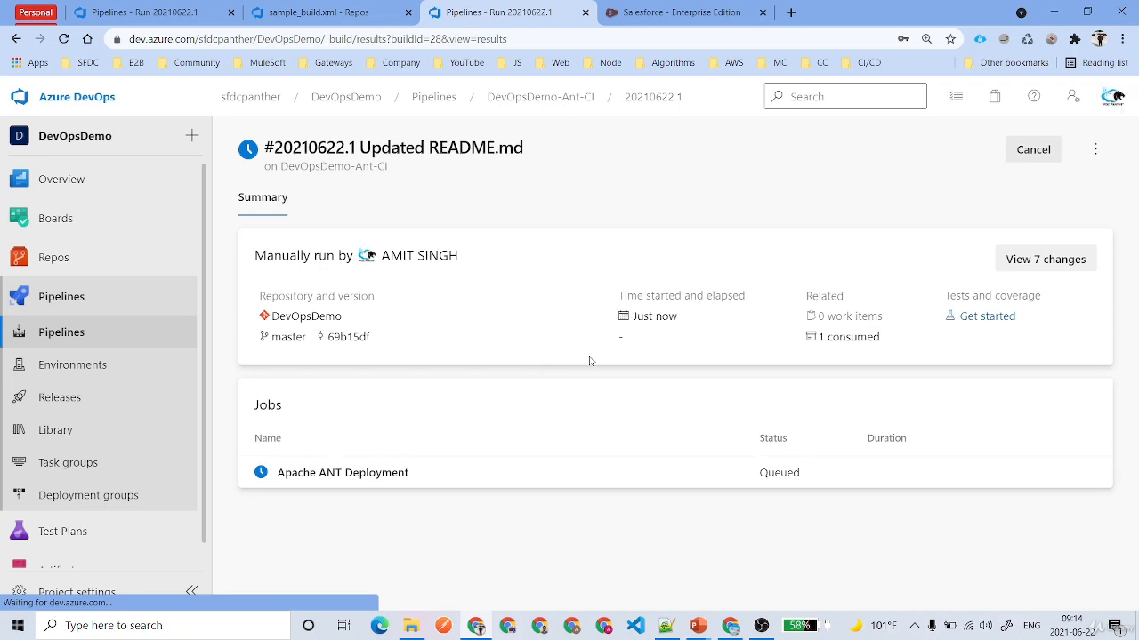
Examine the Apache ANT Deployment job log, including the queue-time variables and the Ant task's info and deployCheckOnly output.
left_click(357, 475)
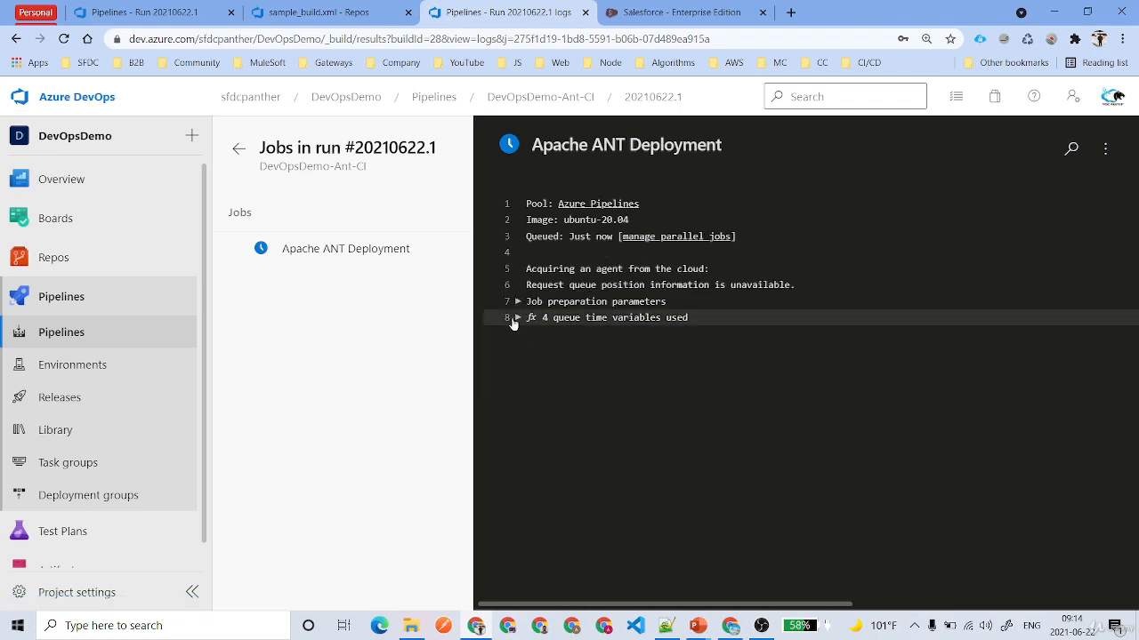
left_click(516, 318)
left_click_drag(636, 383, 526, 334)
left_click(680, 383)
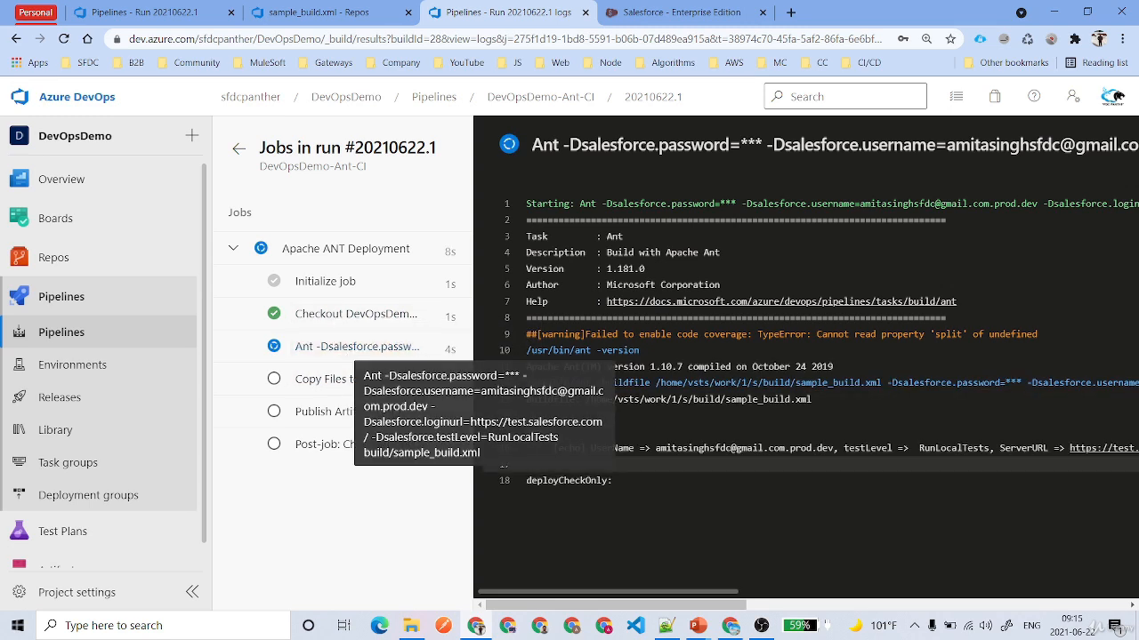
double_click(537, 432)
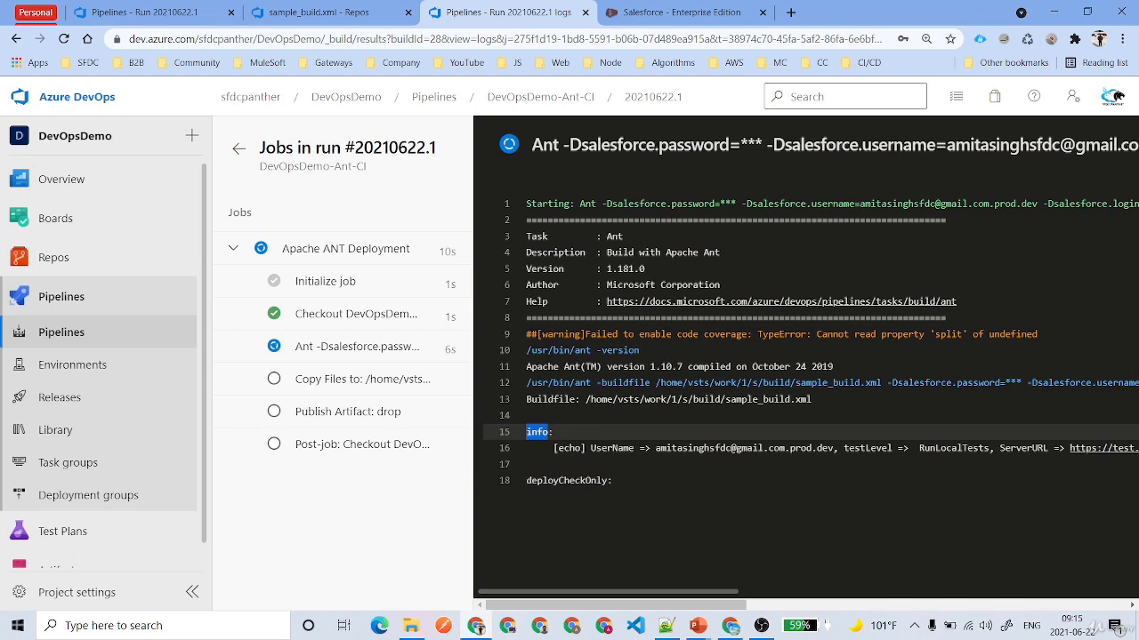
double_click(565, 480)
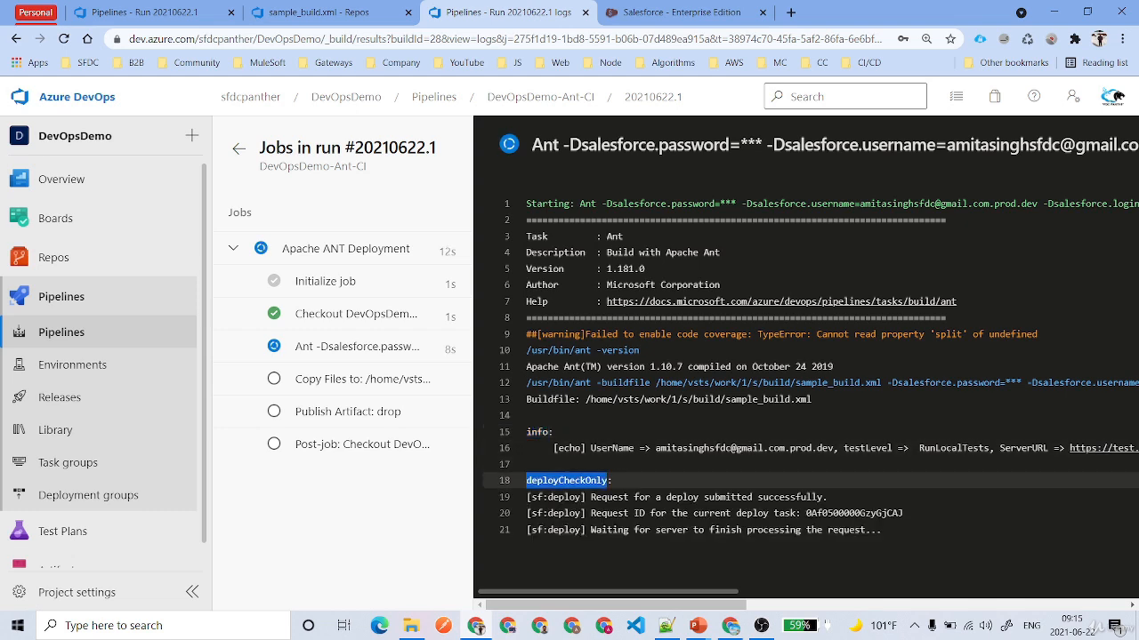
double_click(538, 432)
left_click_drag(553, 448, 994, 448)
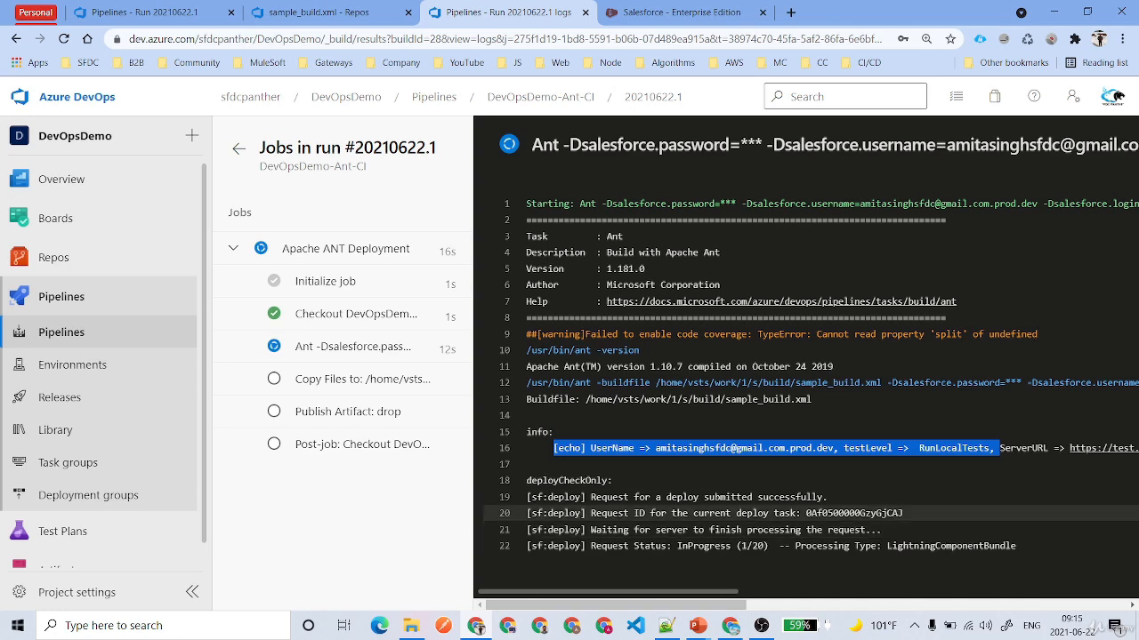
Switch to the Salesforce dev sandbox and find the Deployment Status page in Setup by searching for "deplo".
key("ctrl+Tab")
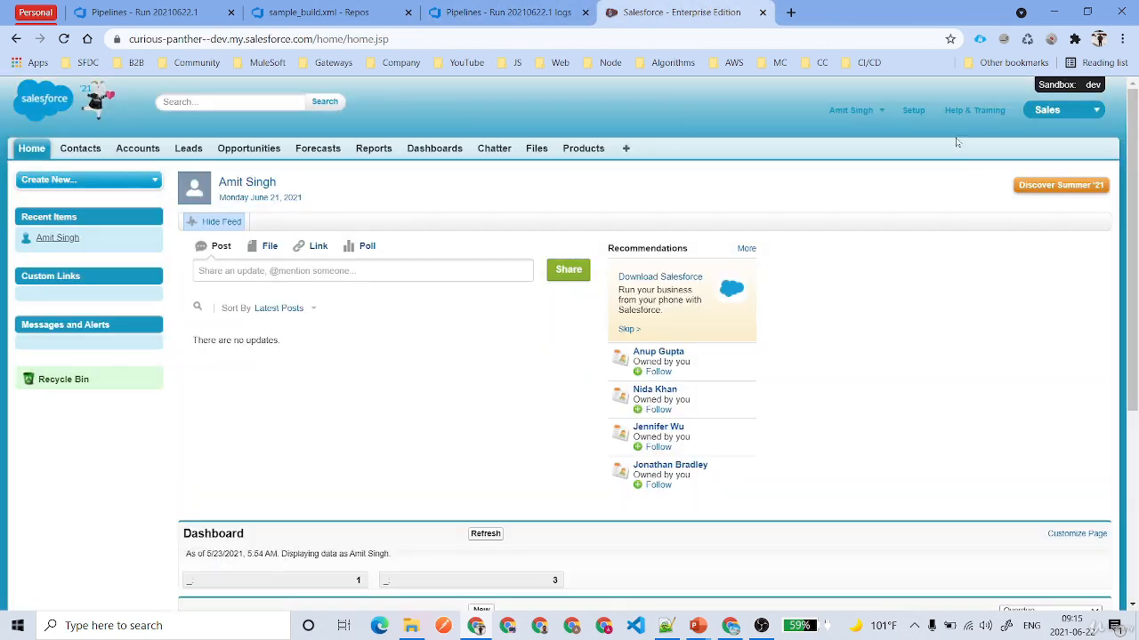
left_click(913, 111)
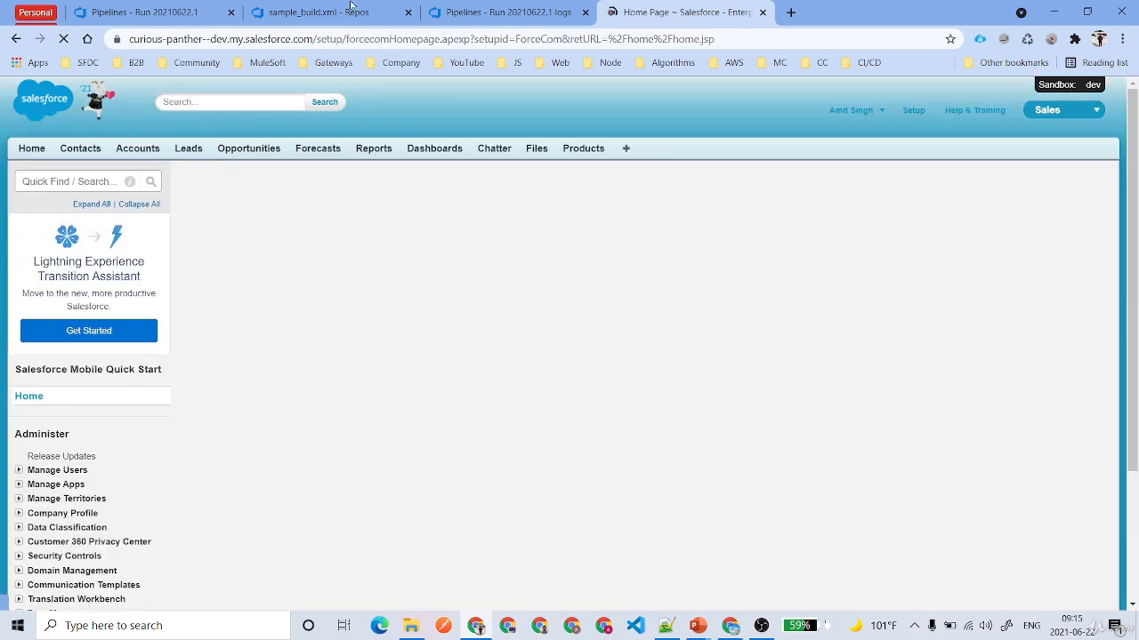
left_click(320, 12)
left_click(539, 6)
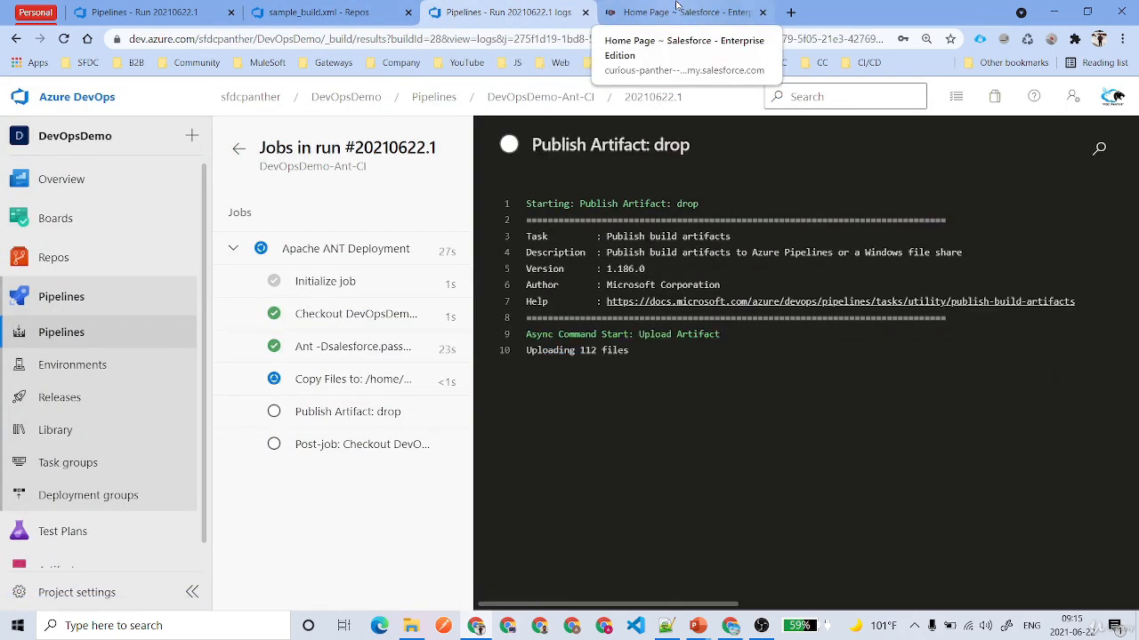
left_click(676, 6)
type("dep")
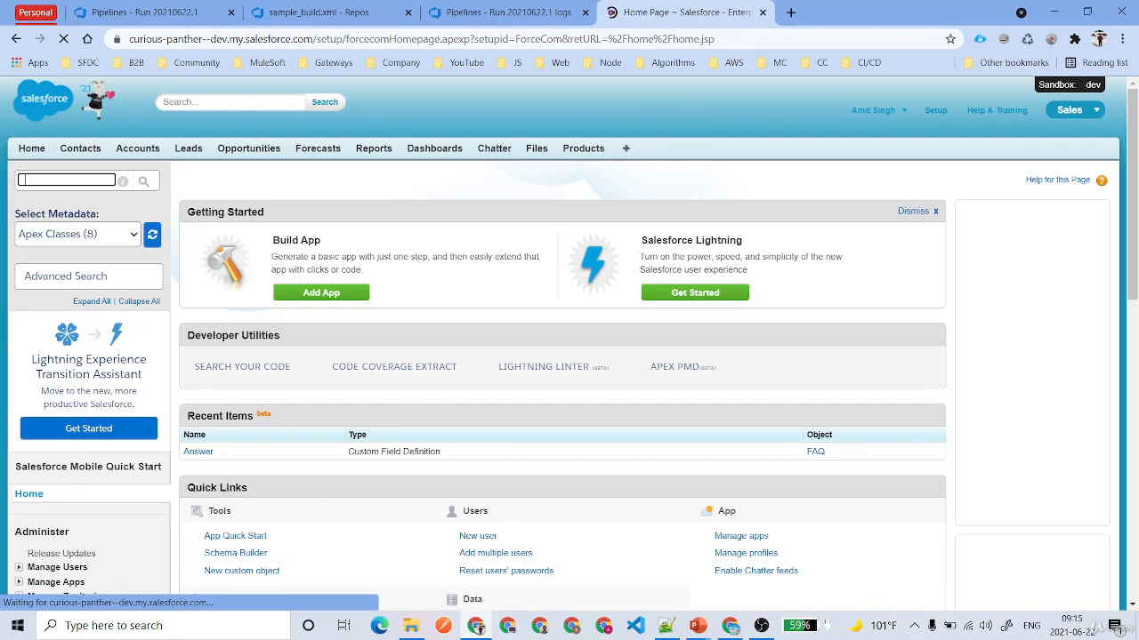
type("lo")
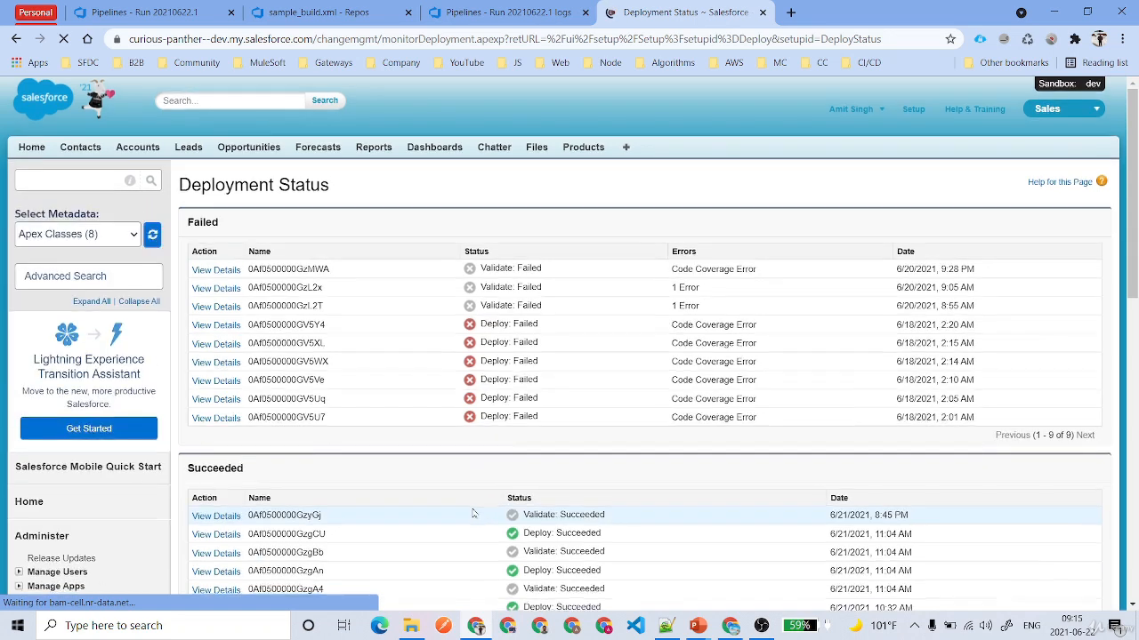
Open the details of the most recent succeeded validation and check its deployed components and who deployed it.
scroll(487, 513, "down", 2)
left_click_drag(828, 367, 870, 368)
left_click(217, 370)
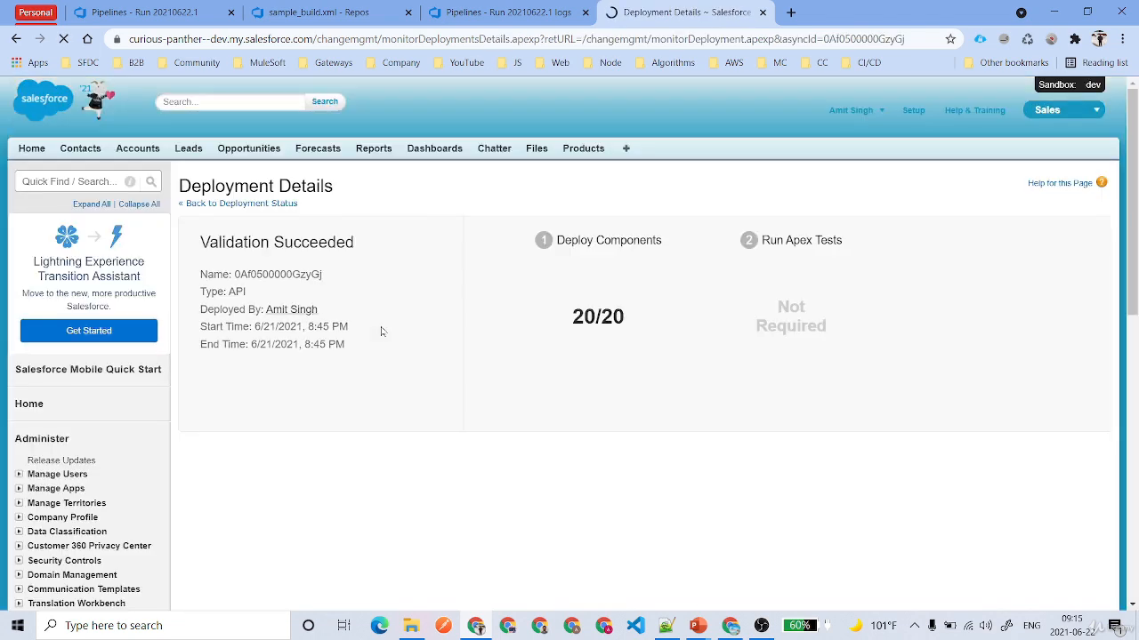
left_click_drag(571, 317, 627, 325)
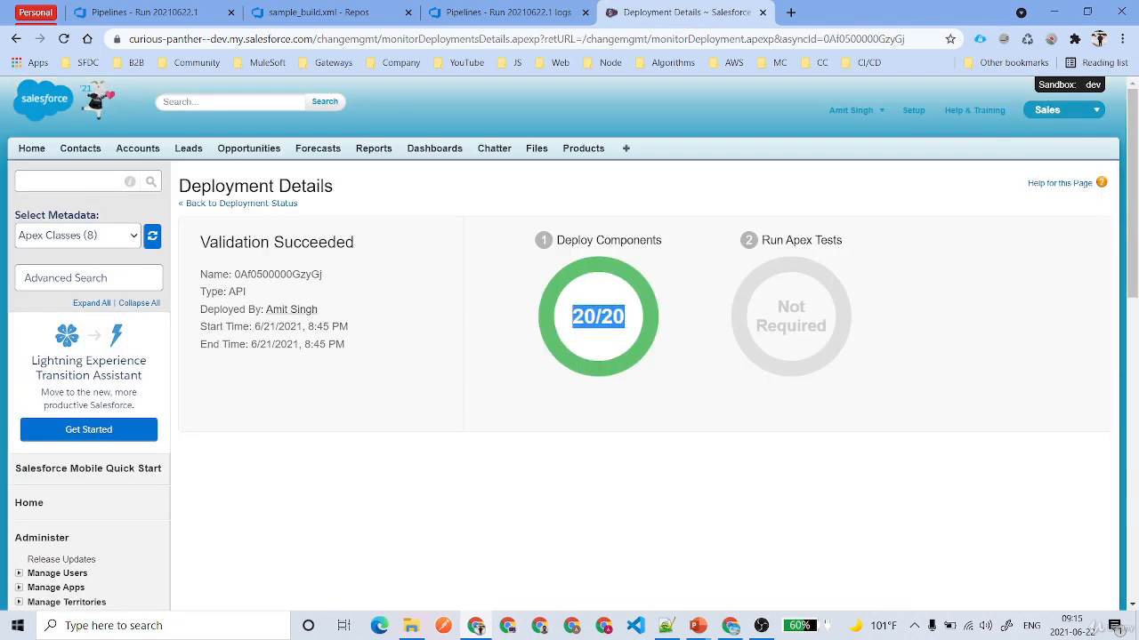
left_click_drag(318, 310, 265, 309)
left_click(347, 295)
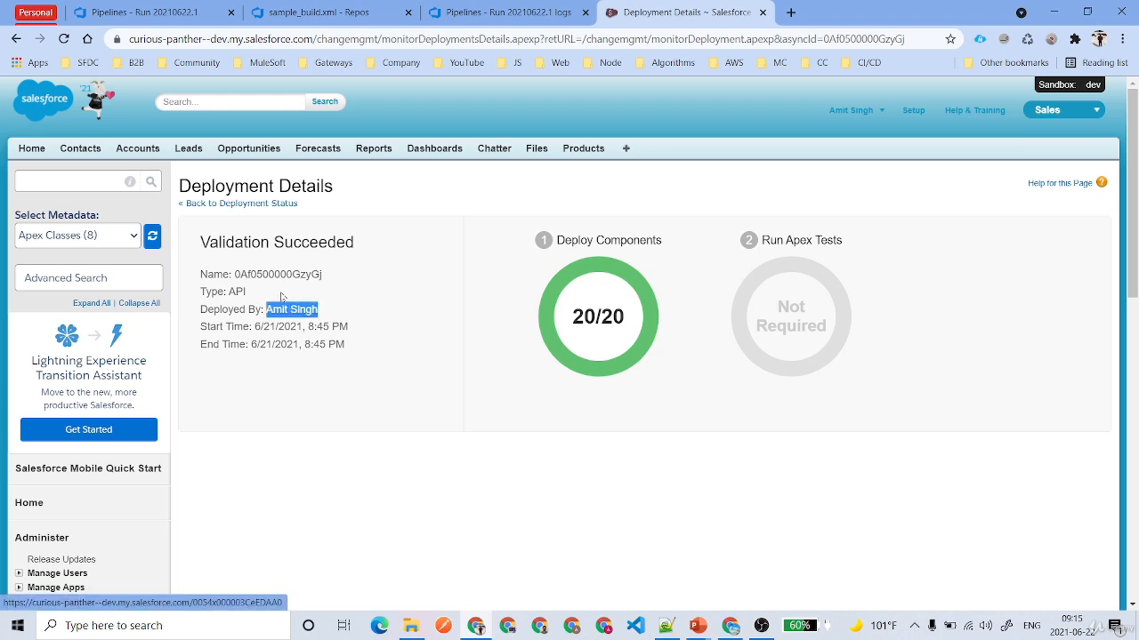
Switch back to the Azure DevOps run, review the Copy Files task log and return to the run summary.
left_click(502, 11)
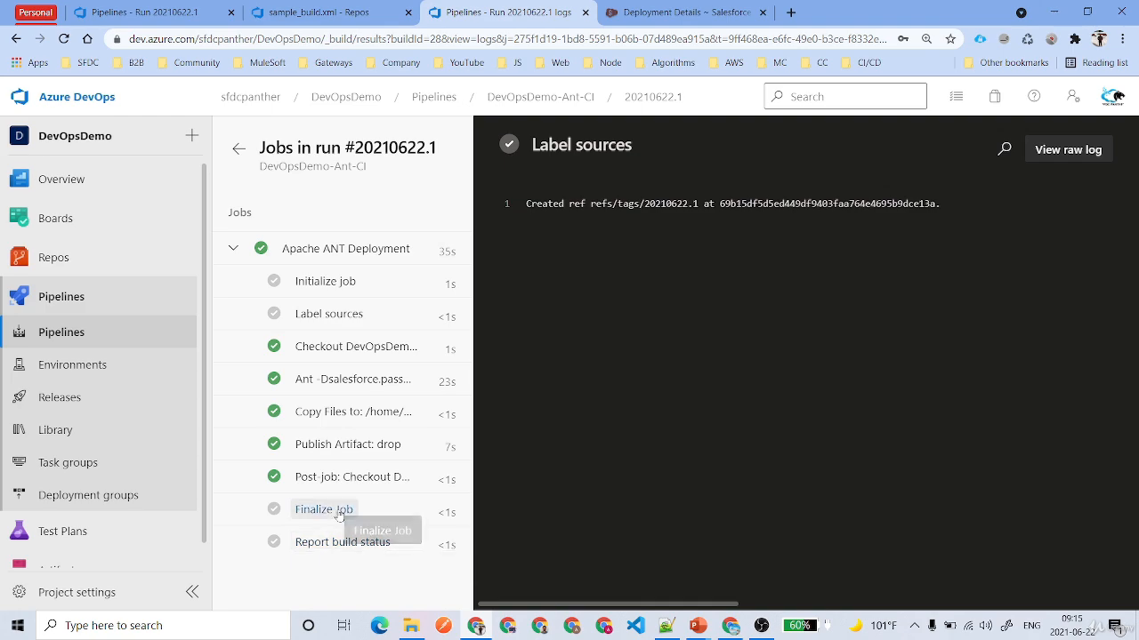
left_click(346, 416)
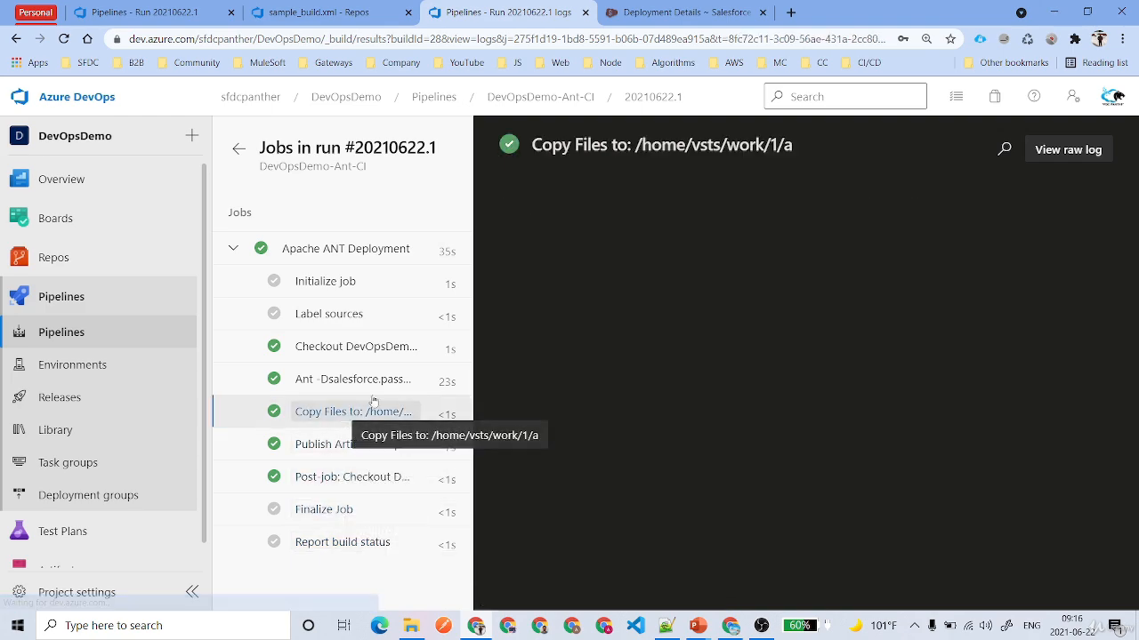
scroll(532, 234, "down", 15)
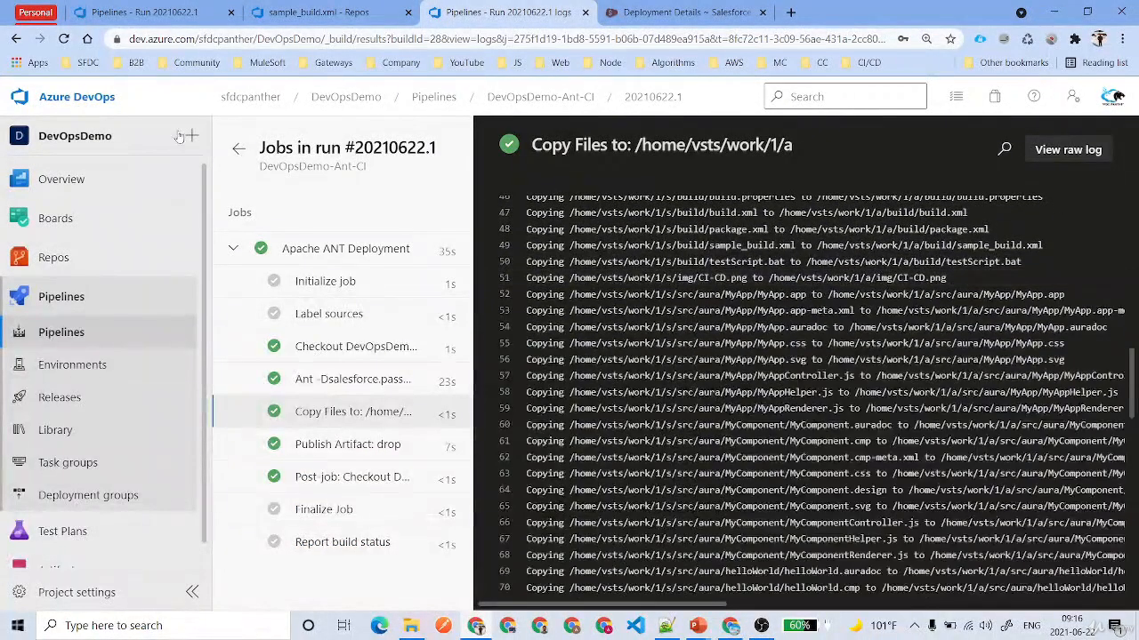
left_click(239, 149)
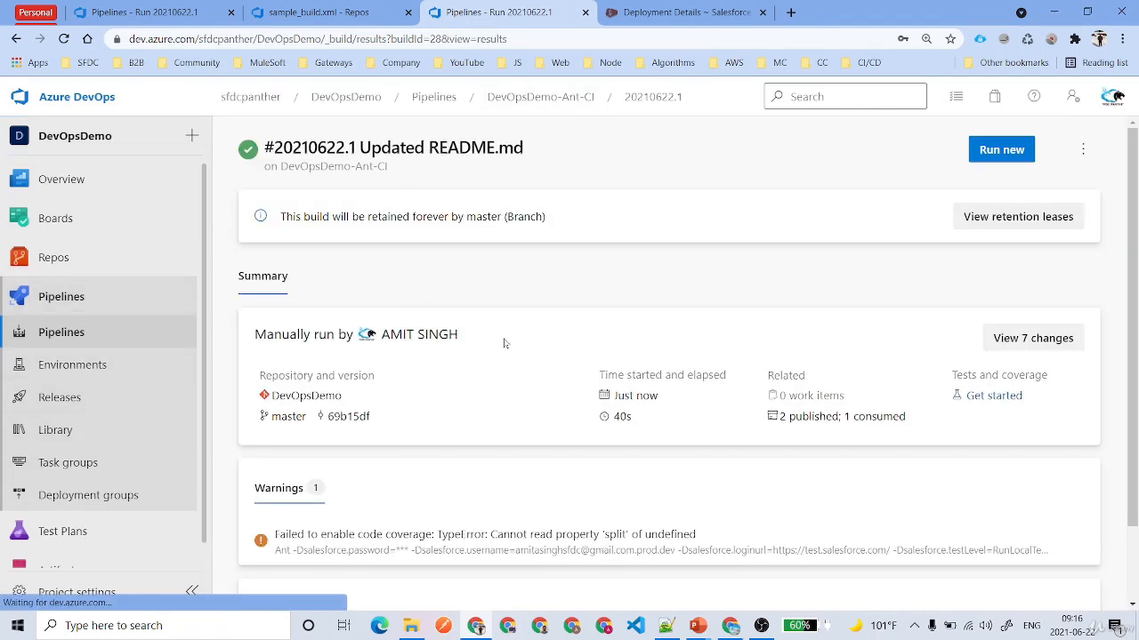
Create a new release pipeline in the DevOpsDemo project's Releases, starting from an empty job.
left_click(84, 398)
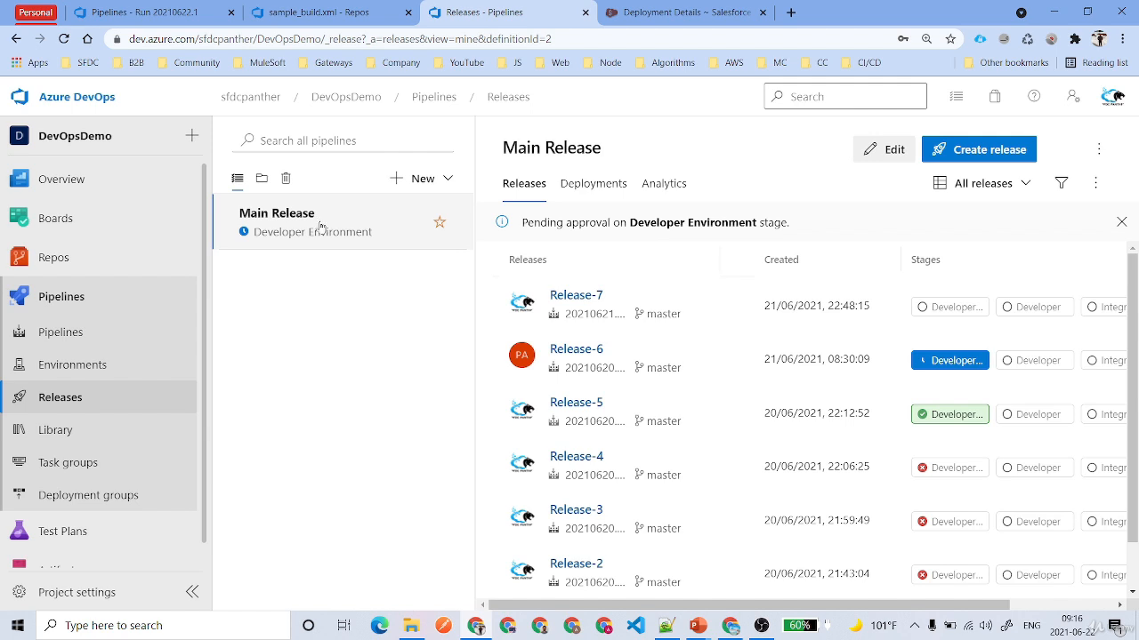
scroll(683, 380, "down", 1)
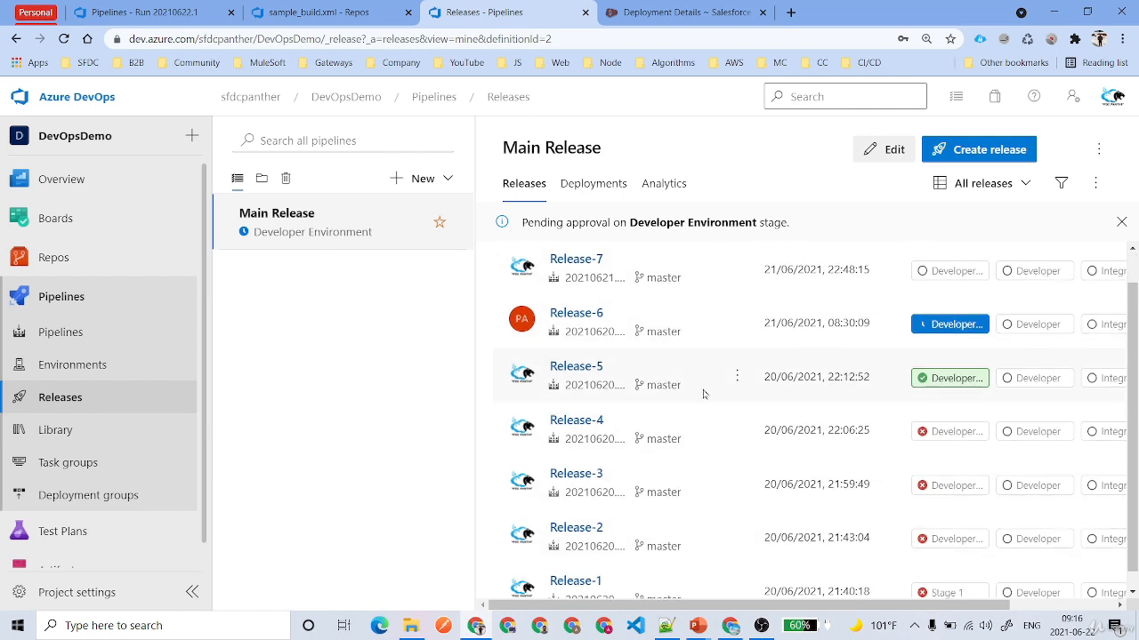
scroll(712, 374, "up", 1)
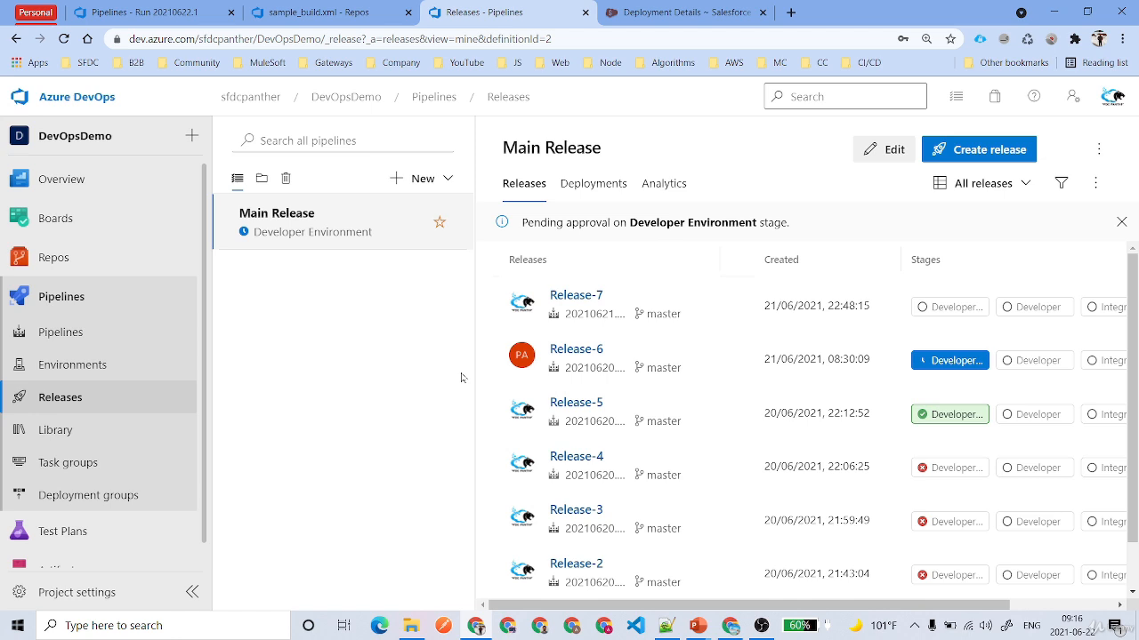
left_click(460, 179)
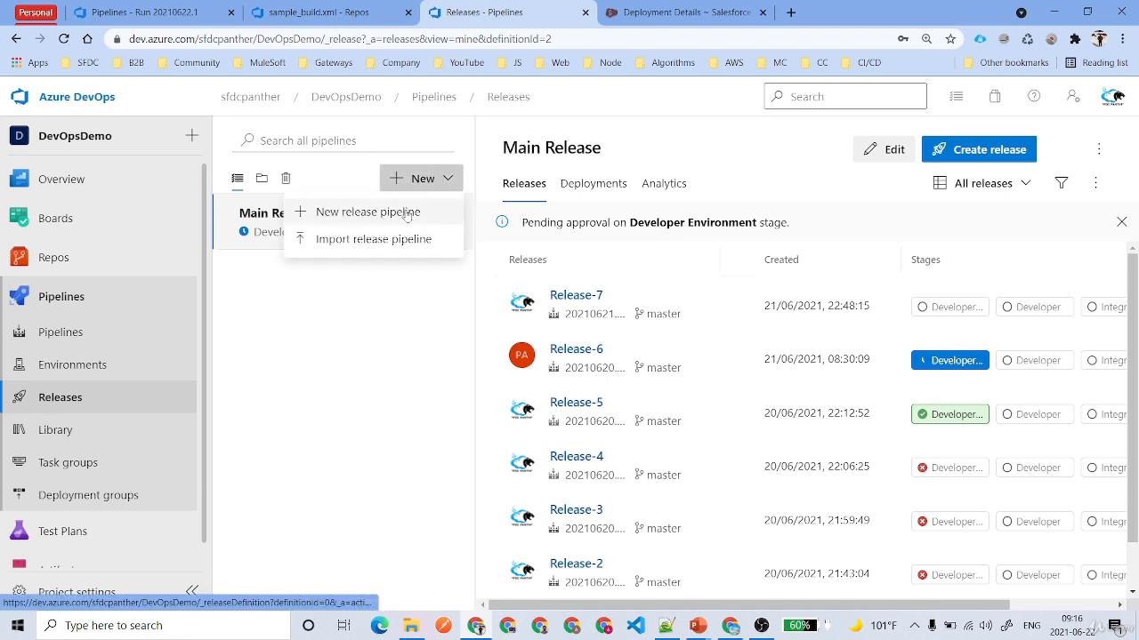
left_click(418, 214)
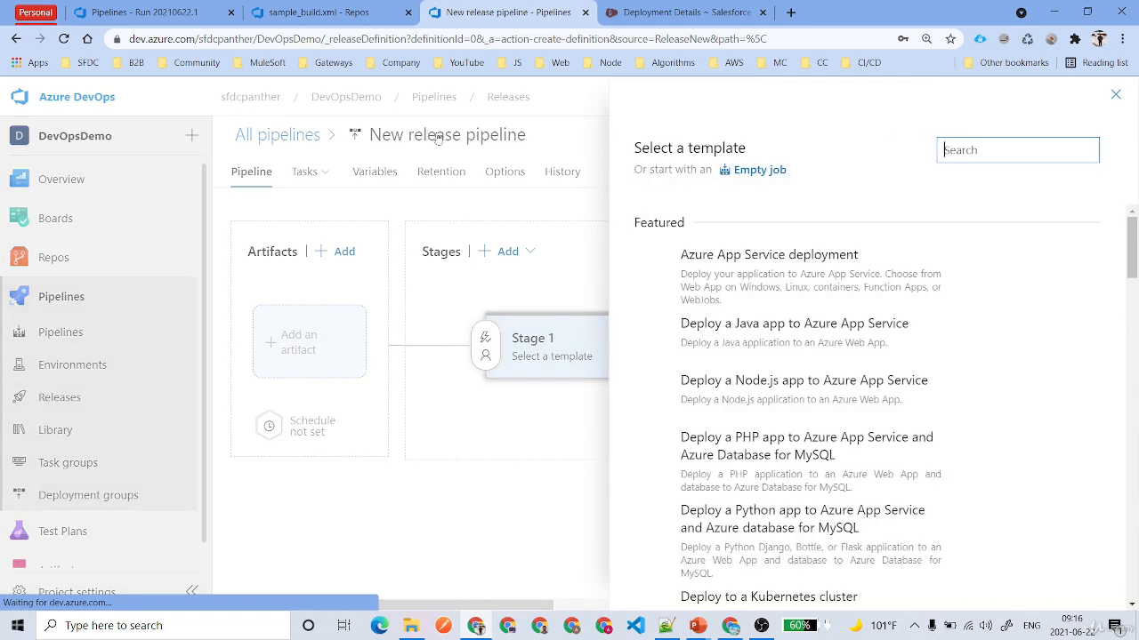
left_click(755, 170)
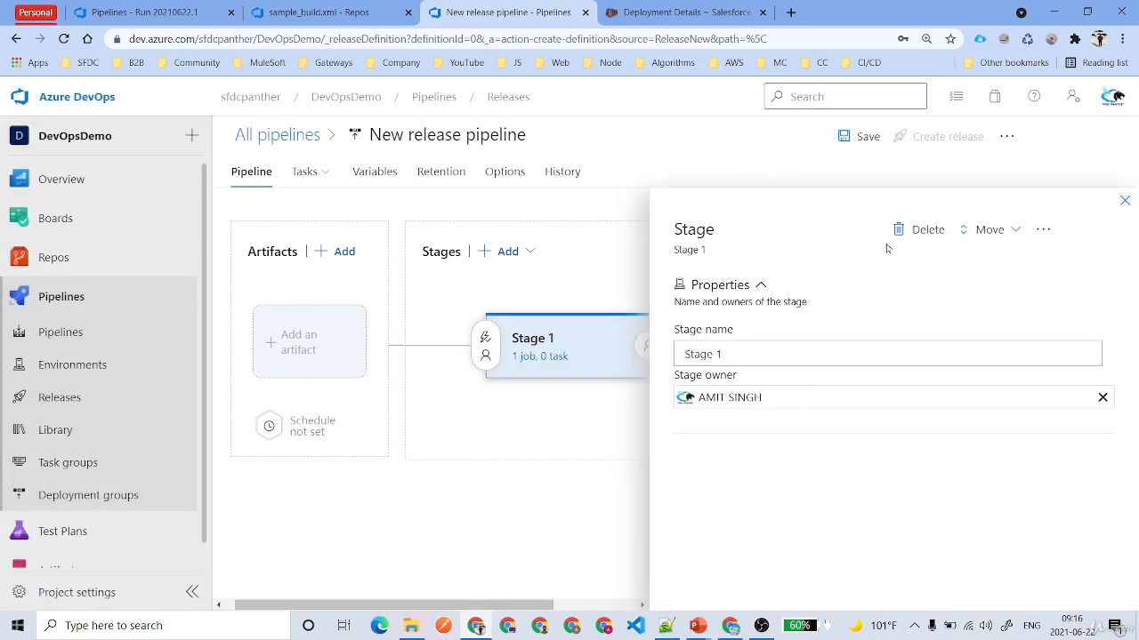
Name the release pipeline's first stage Sandbox1 and close the stage properties.
type("Sandboxq")
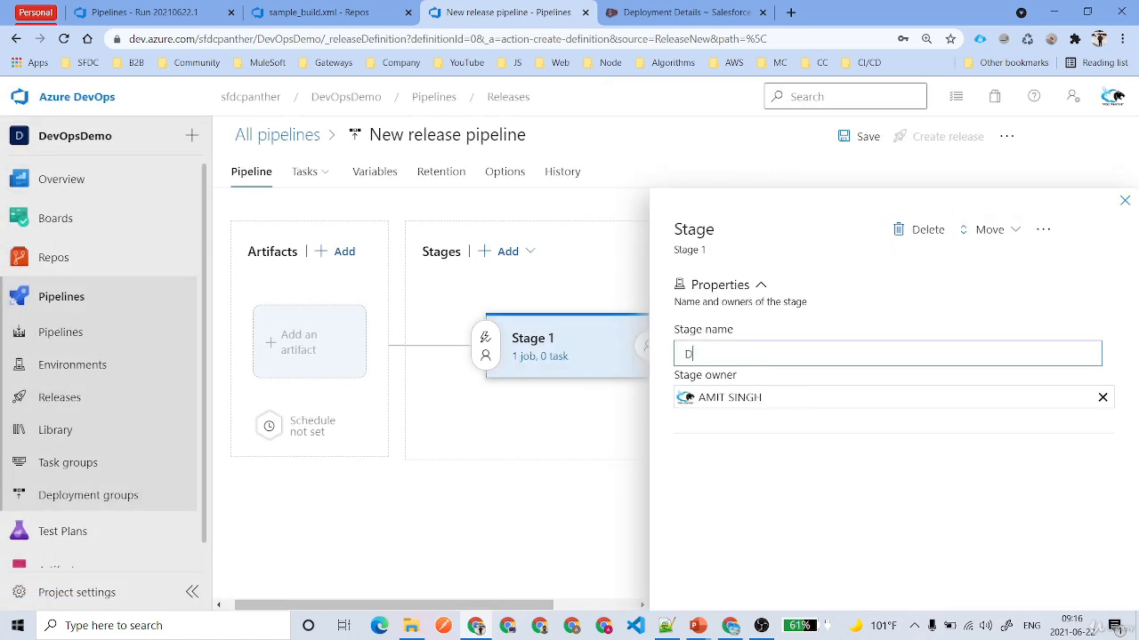
key("BackSpace")
left_click(585, 418)
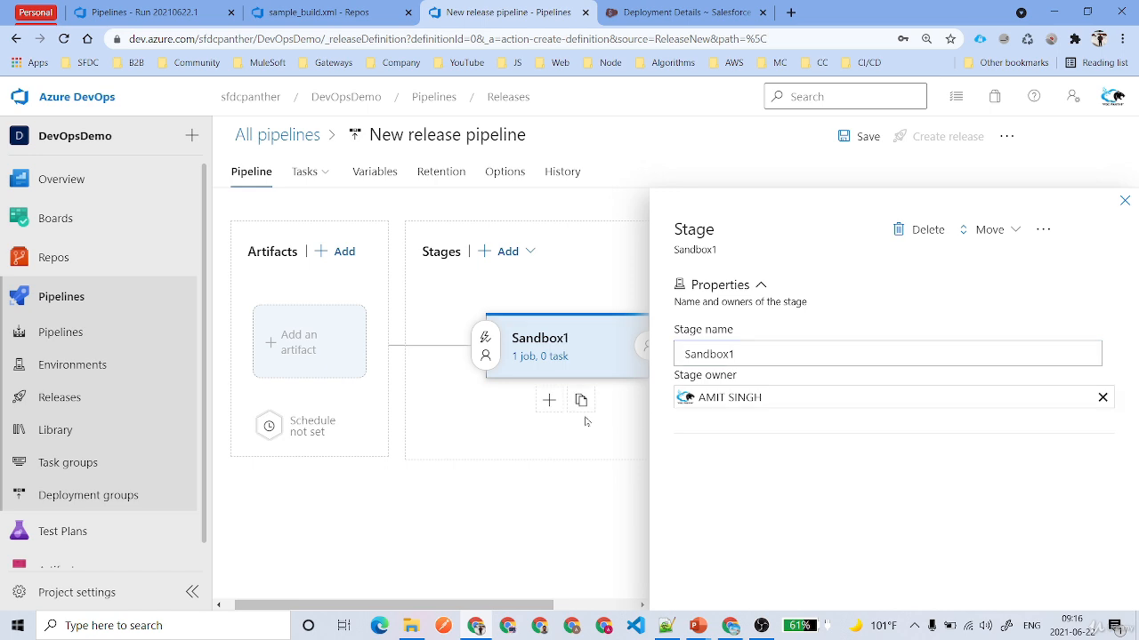
left_click(1124, 203)
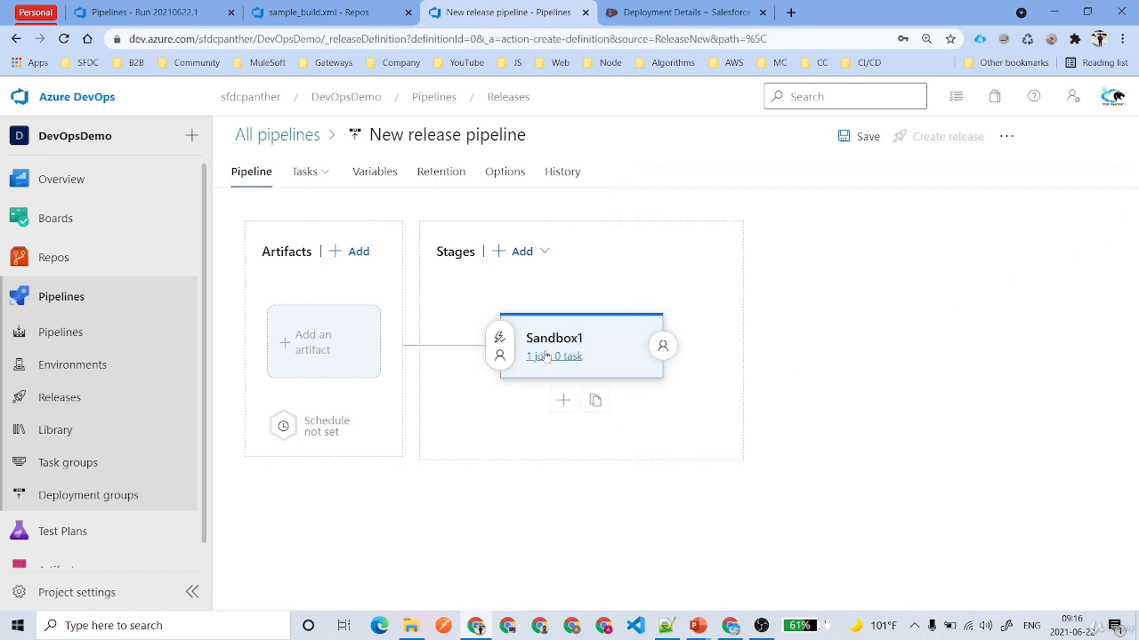
Add a build artifact from the DevOpsDemo project's DevOpsDemo-Ant-CI pipeline to the release, using the Latest default version.
left_click(342, 349)
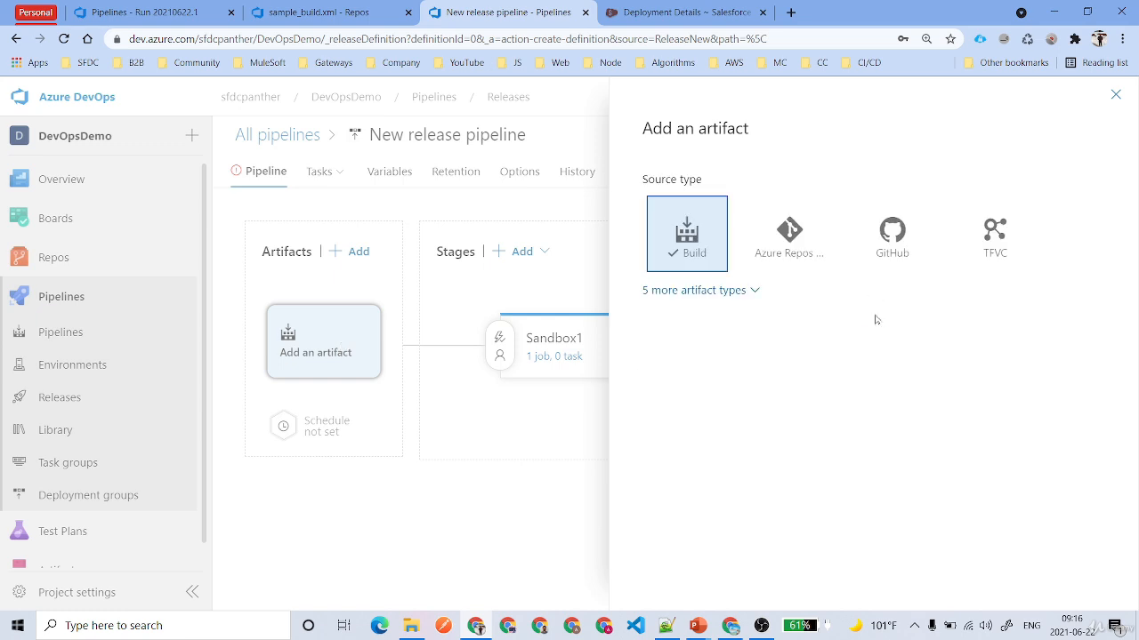
left_click(1092, 352)
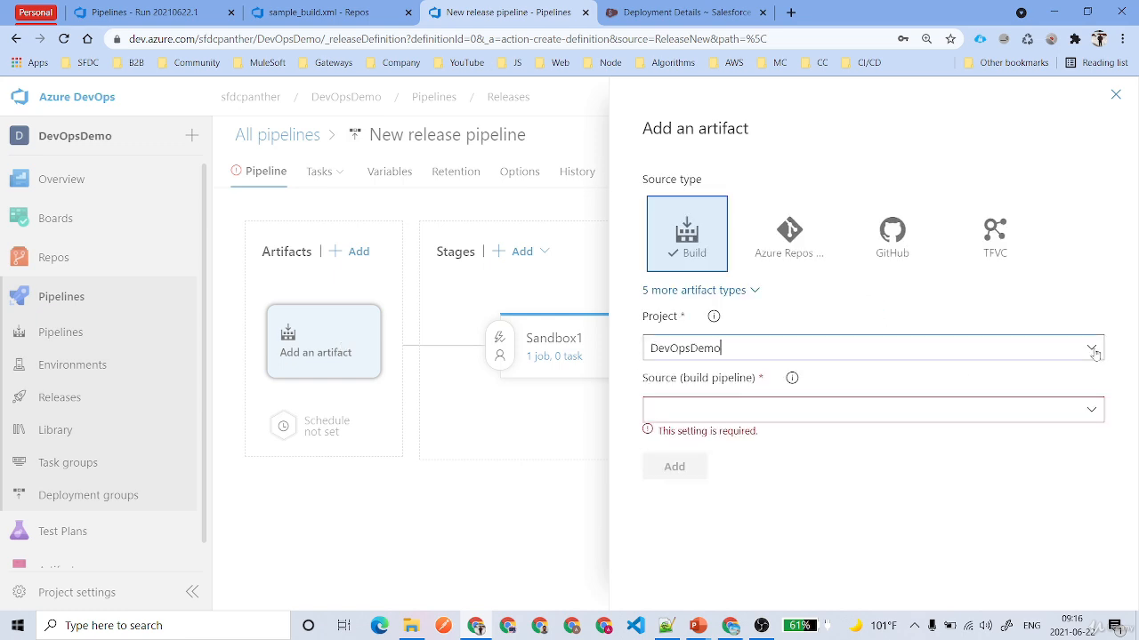
left_click(1094, 352)
left_click(1093, 412)
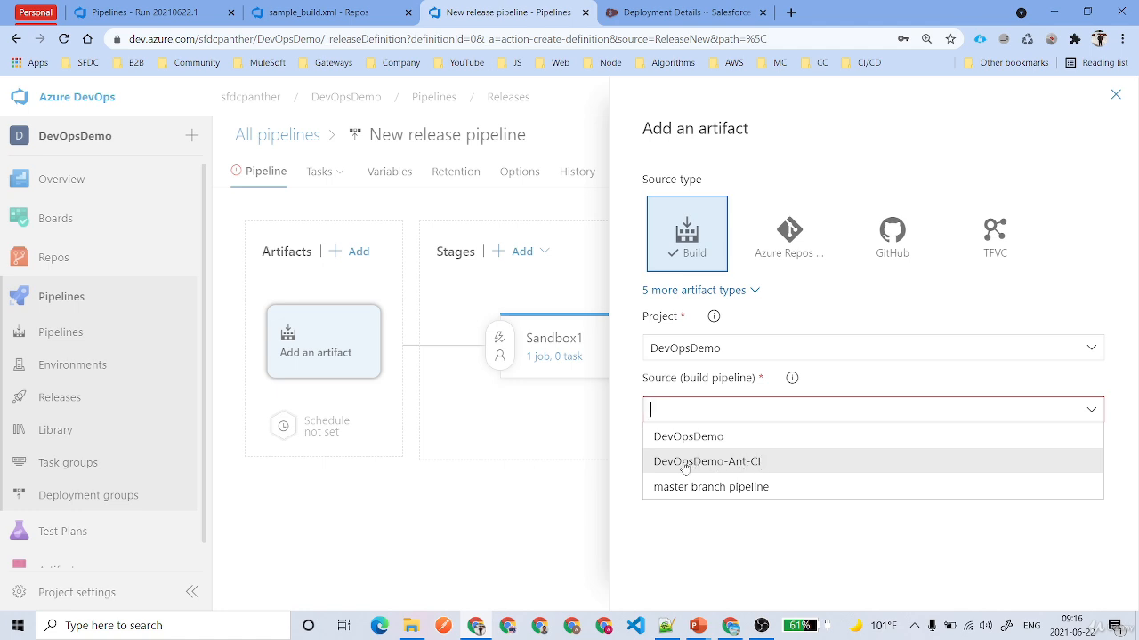
left_click(807, 469)
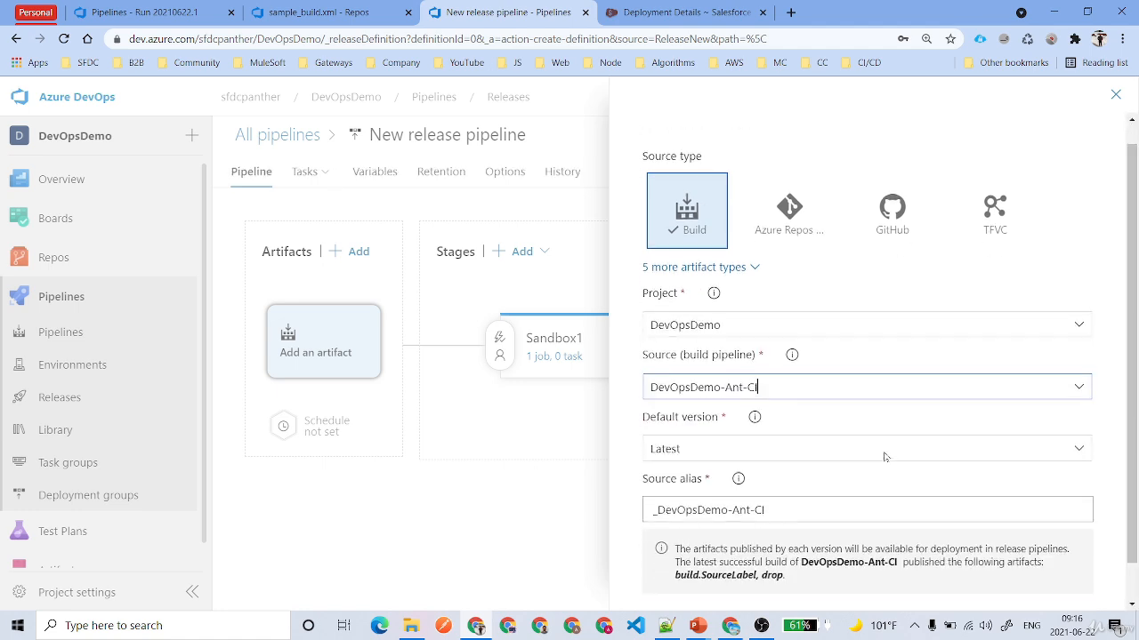
scroll(854, 481, "down", 1)
left_click(673, 581)
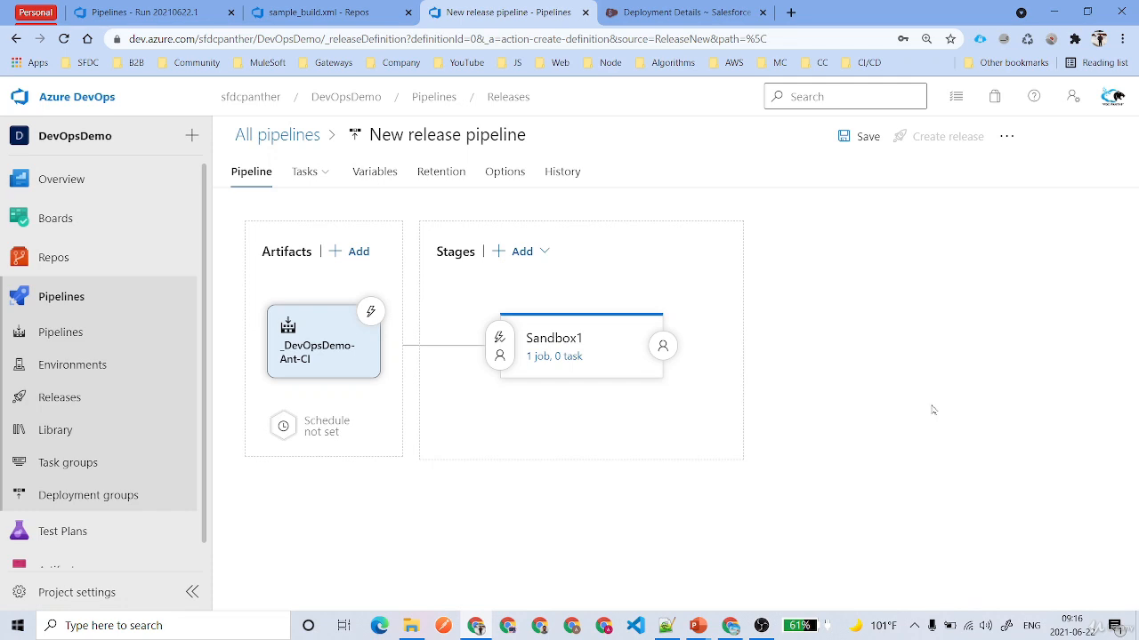
Add an Ant task to the agent job of the Sandbox1 stage.
left_click(552, 356)
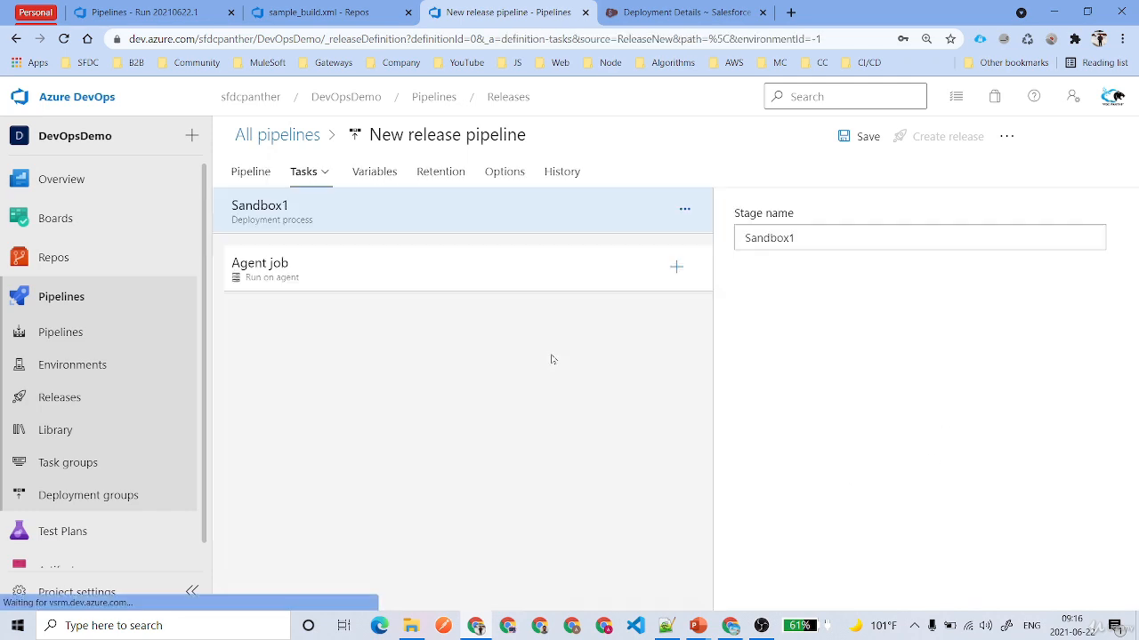
left_click(676, 268)
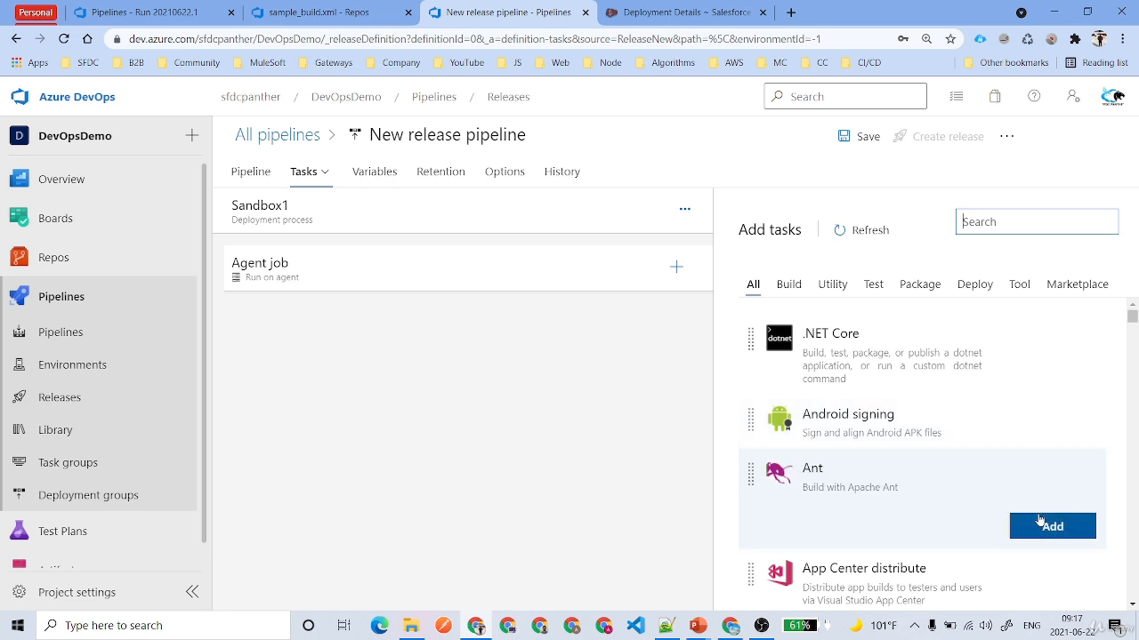
left_click(1070, 526)
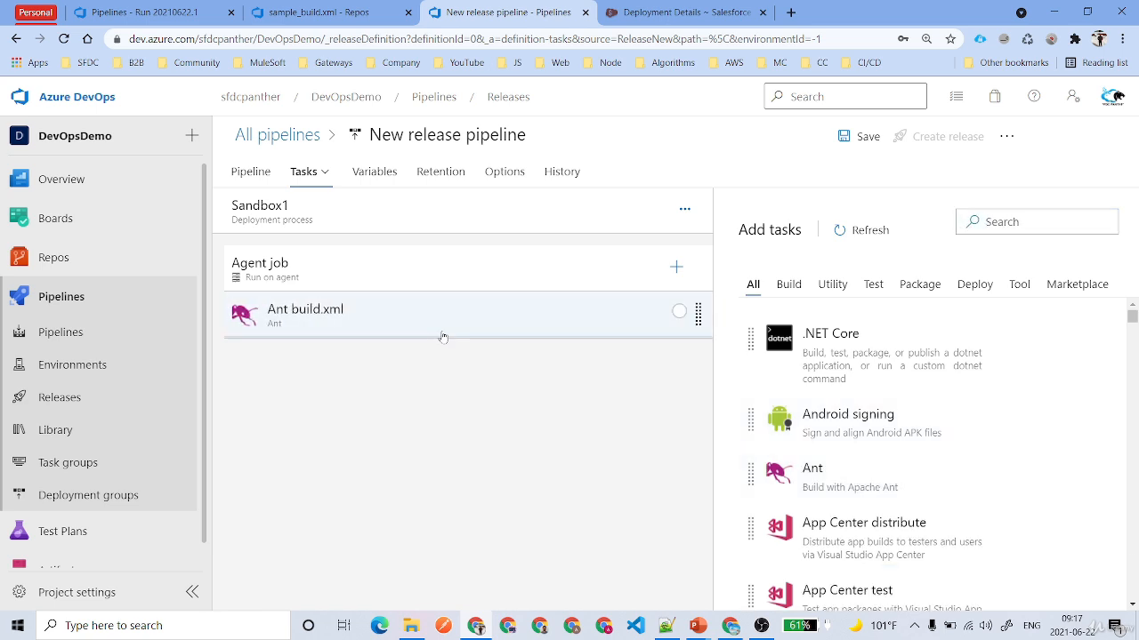
Set the Ant task's build file to drop/build/sample_build.xml from the linked DevOpsDemo-Ant-CI artifact.
left_click(442, 336)
left_click(1092, 391)
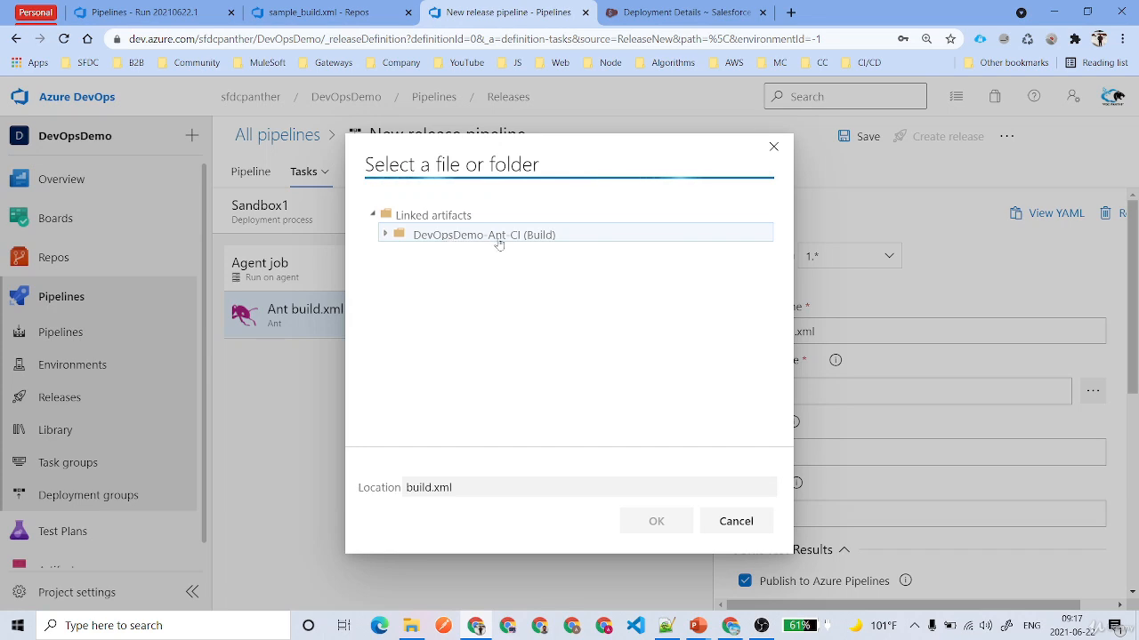
left_click(384, 235)
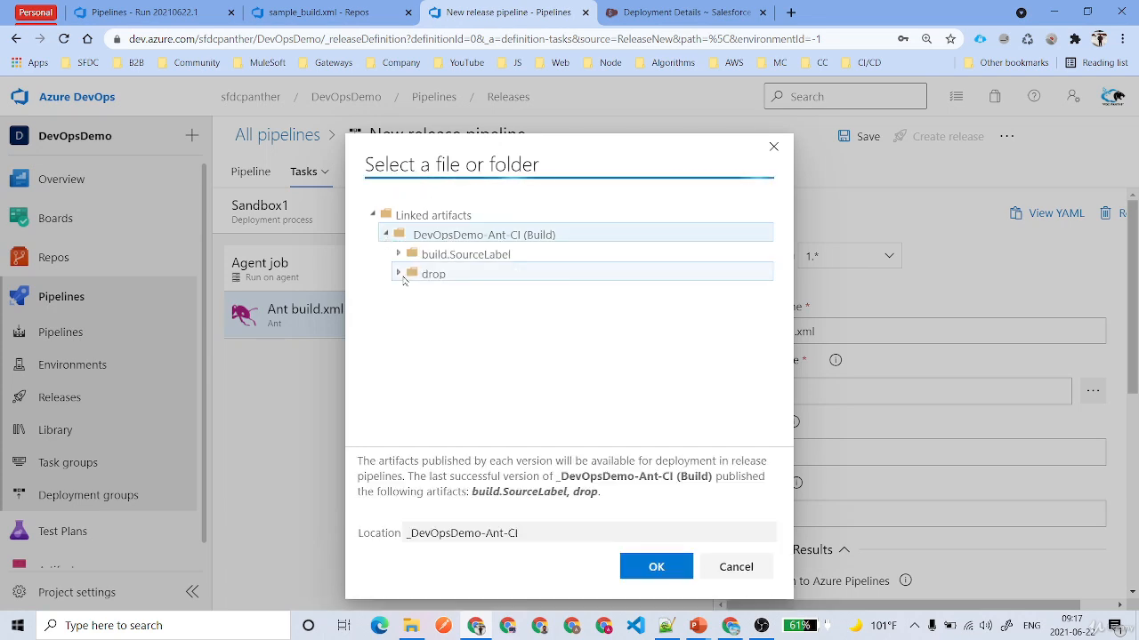
left_click(398, 275)
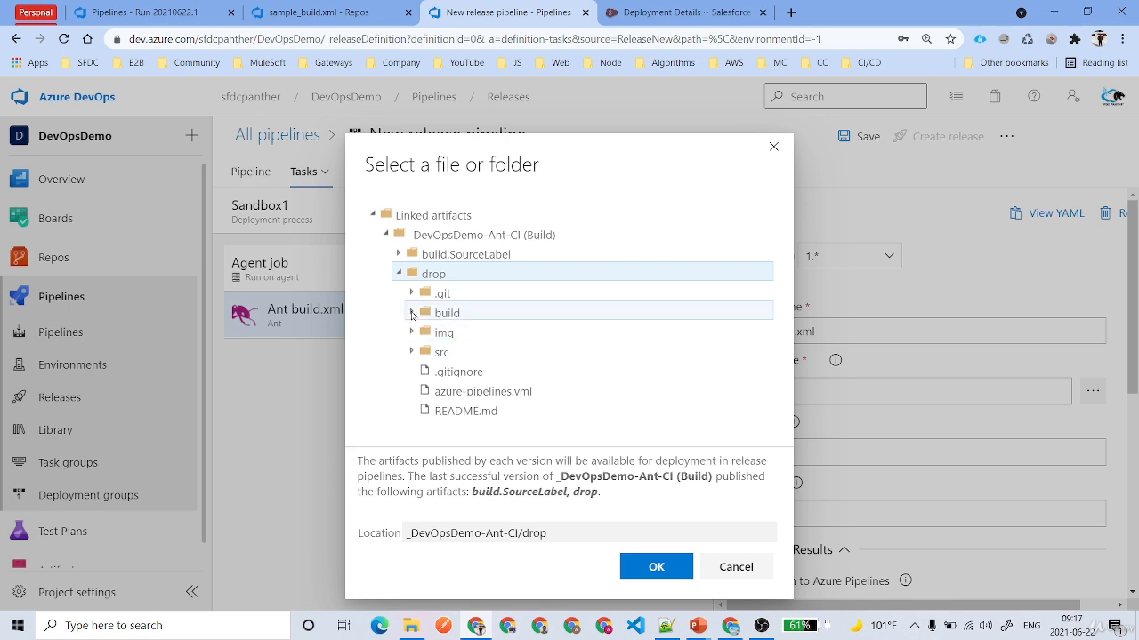
left_click(411, 313)
left_click(511, 412)
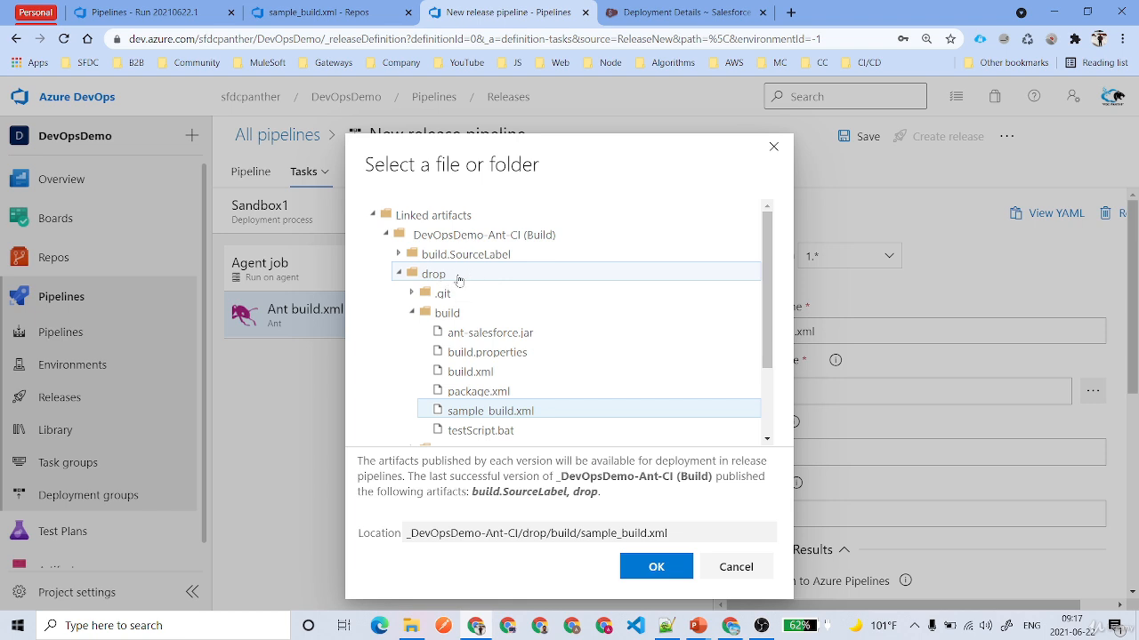
left_click(657, 567)
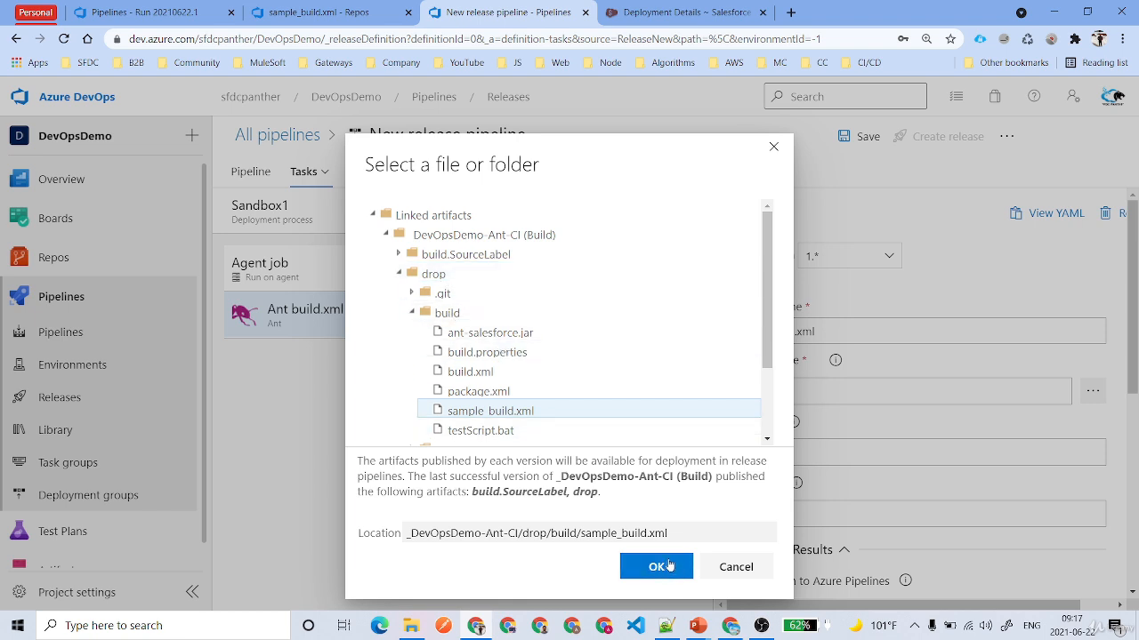
Reuse DevOpsDemo-Ant-CI's Ant options (salesforce.password, salesforce.username, salesforce.loginurl, salesforce.testLevel) in the release's Ant task and set its target to deployCheckOnly.
left_click(865, 471)
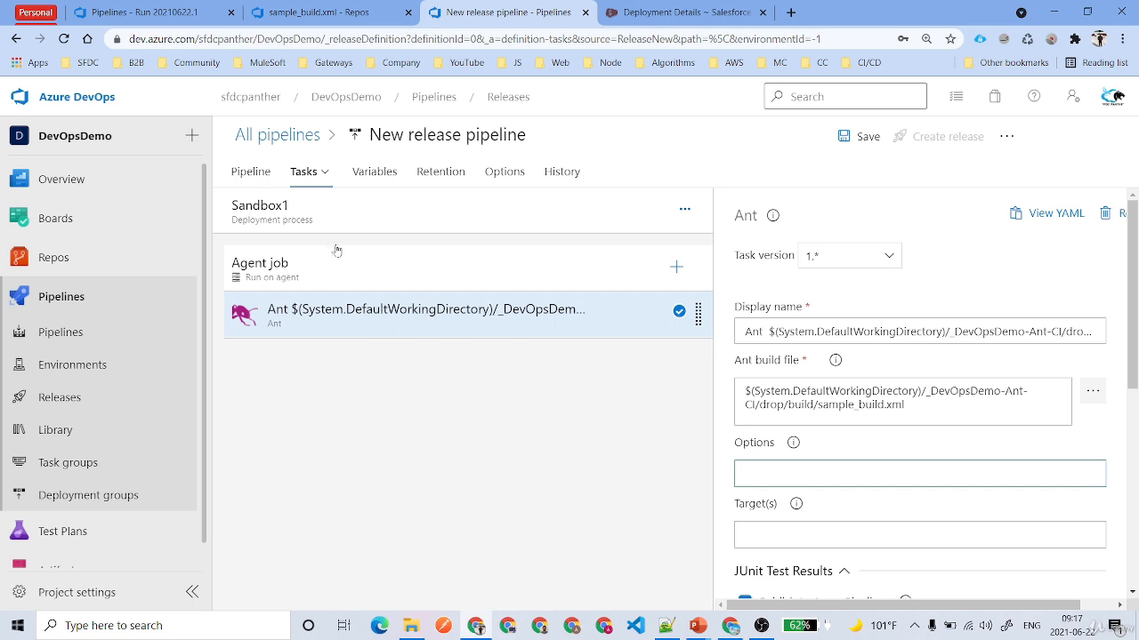
left_click(311, 12)
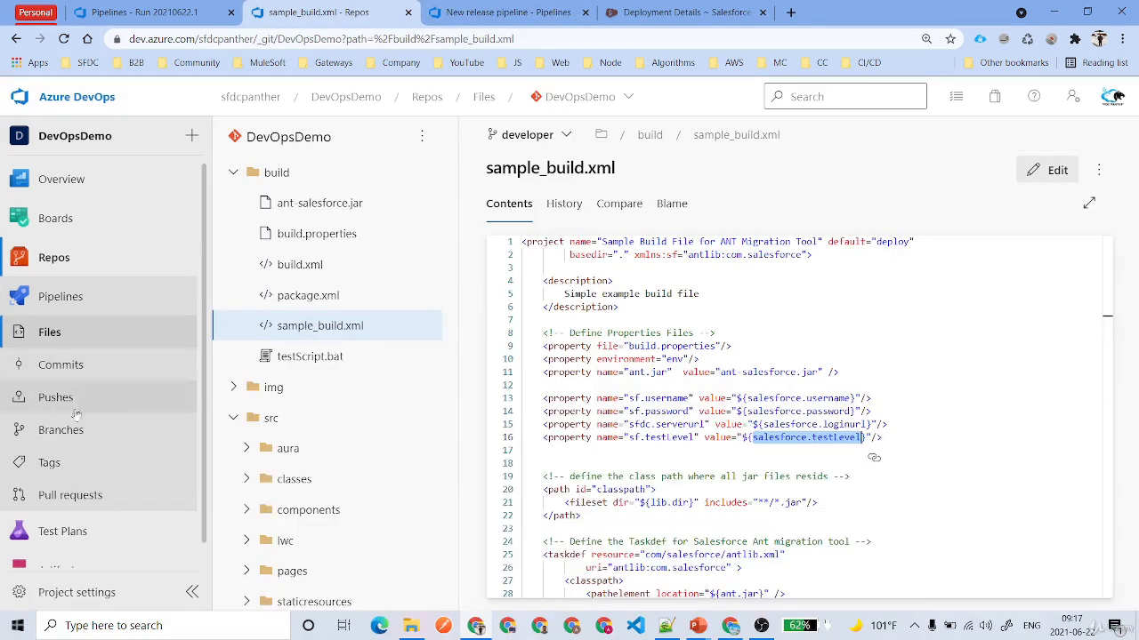
scroll(101, 324, "down", 1)
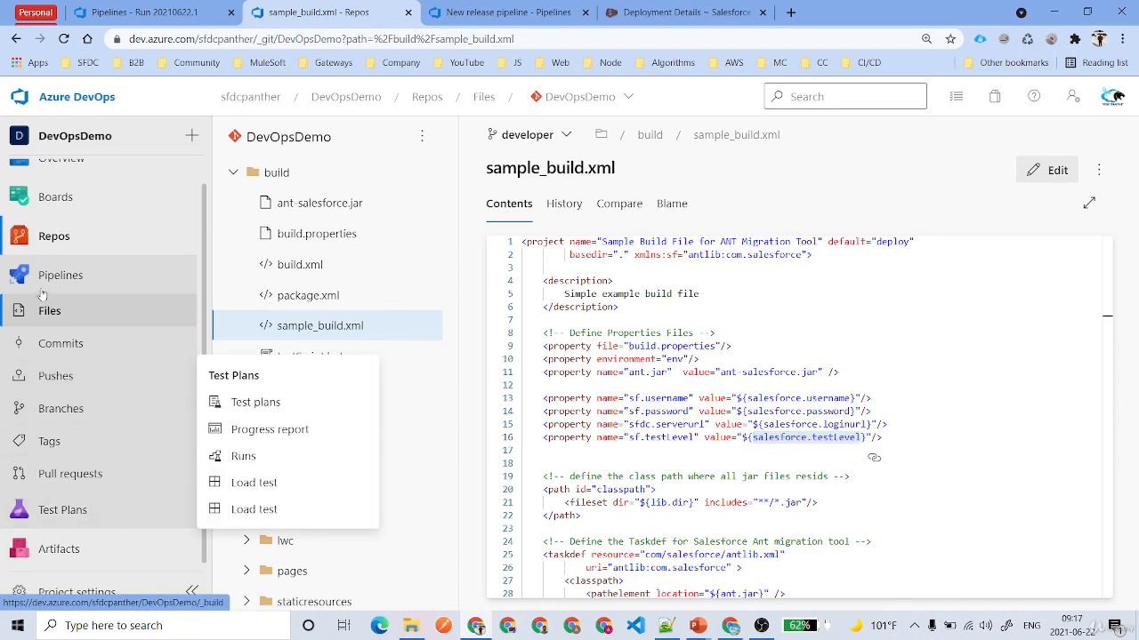
mouse_move(46, 283)
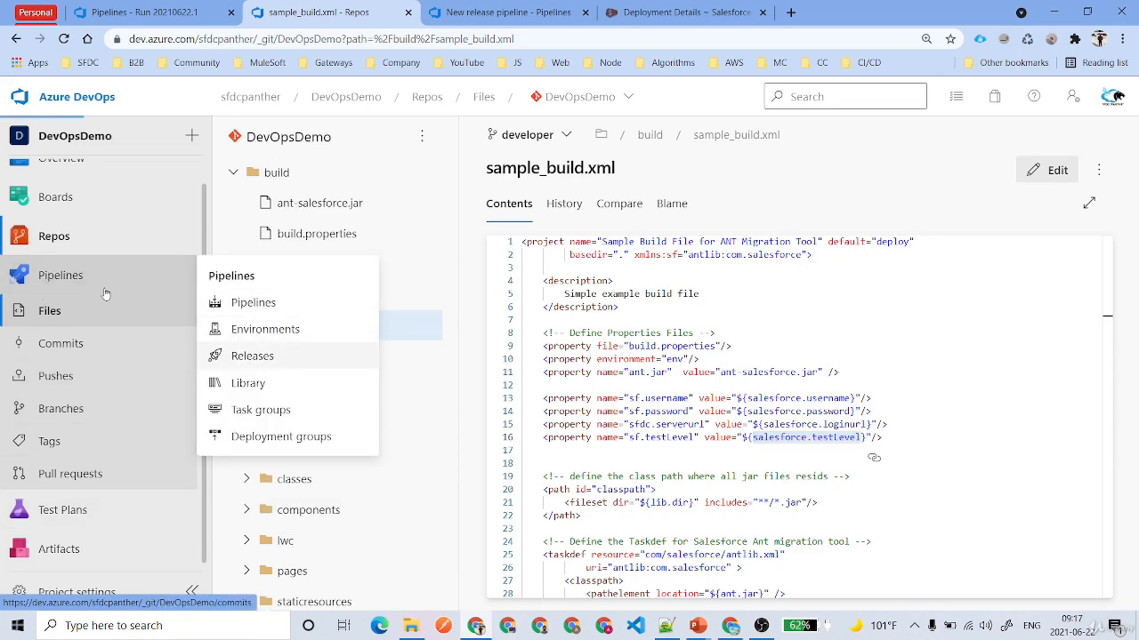
left_click(86, 276)
left_click(61, 332)
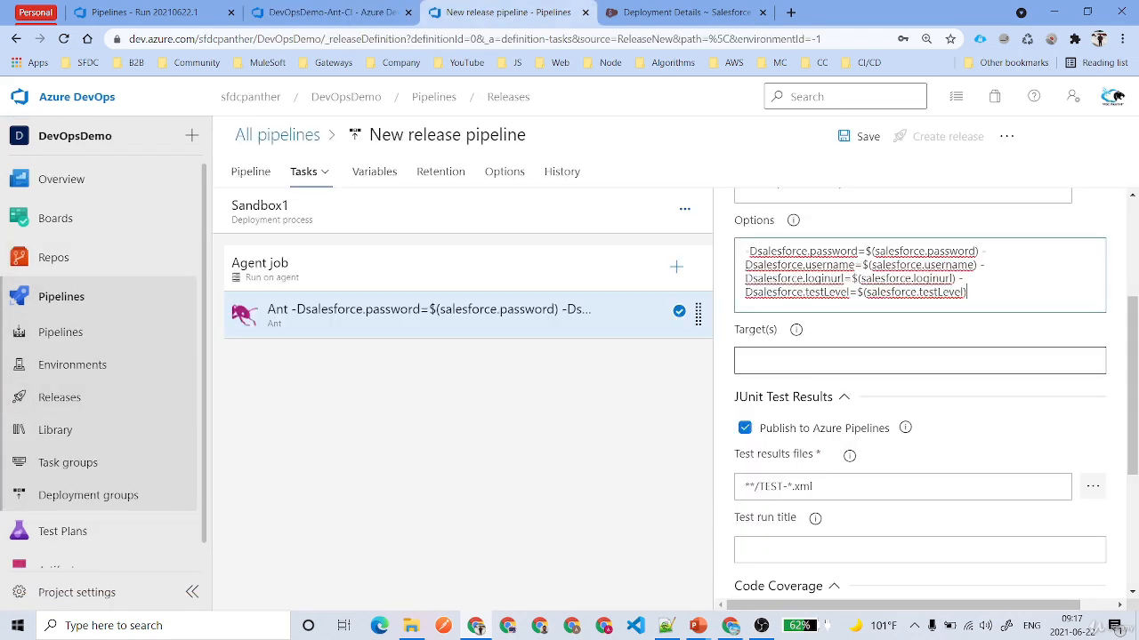
type("deployCheckOnly")
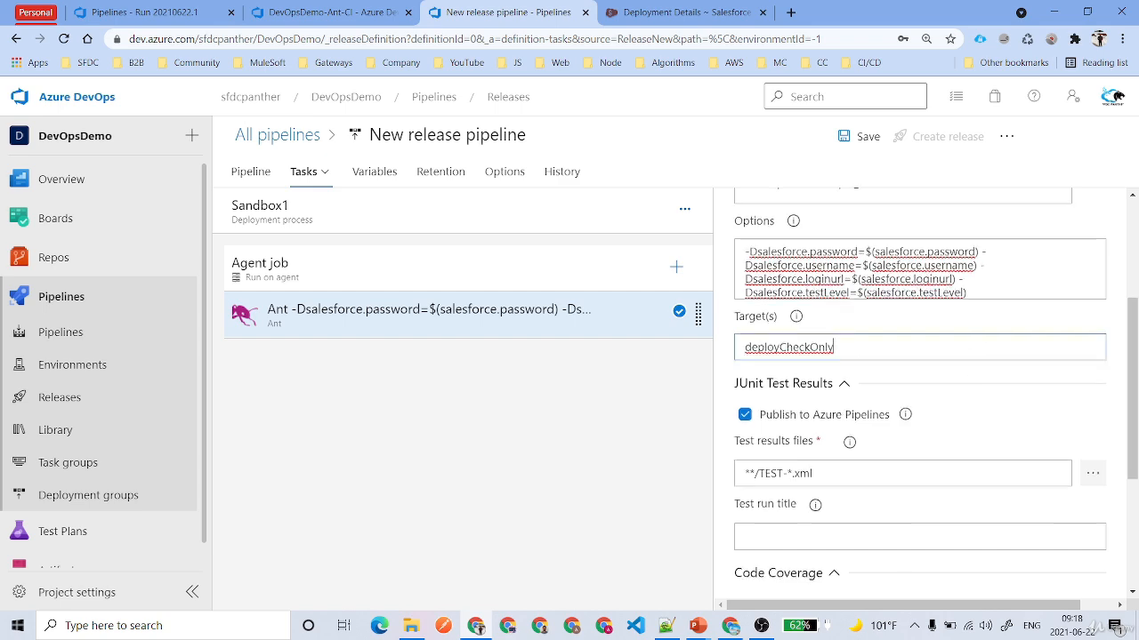
Review the Ant task's build file, options and target, and save the release pipeline.
scroll(890, 418, "up", 1)
left_click_drag(834, 421, 684, 426)
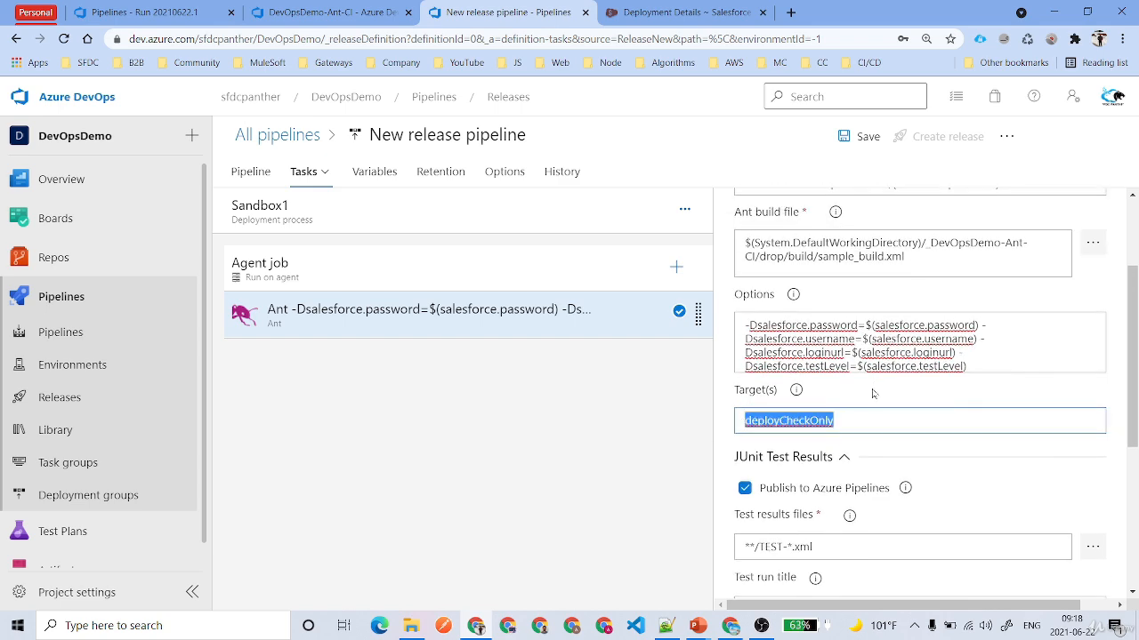
scroll(864, 399, "down", 2)
scroll(864, 399, "up", 3)
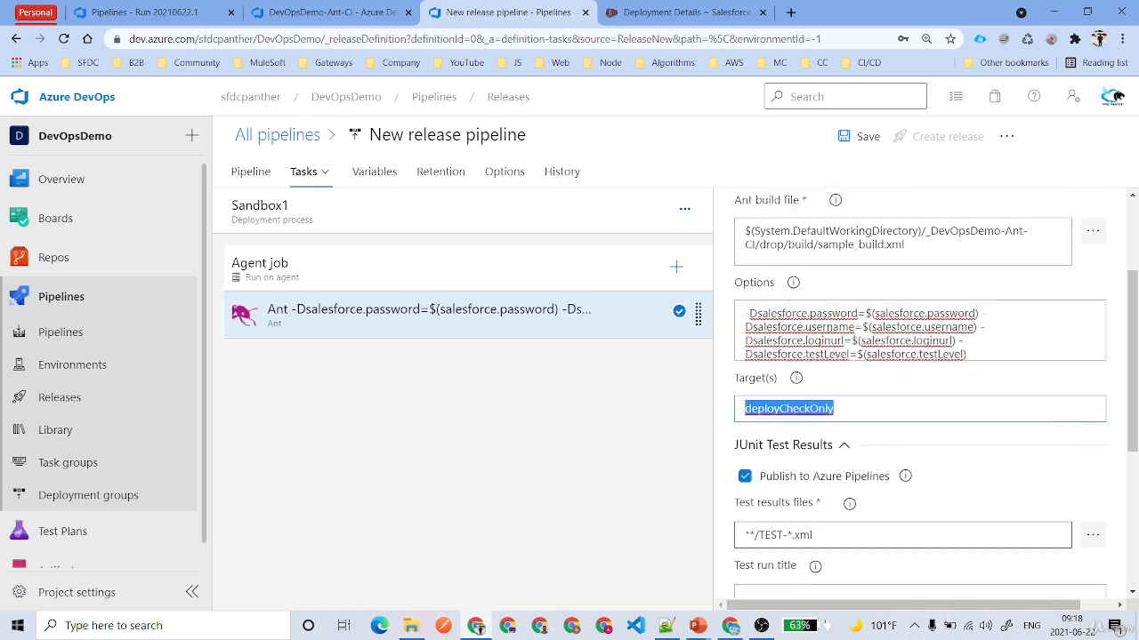
left_click_drag(970, 428, 777, 400)
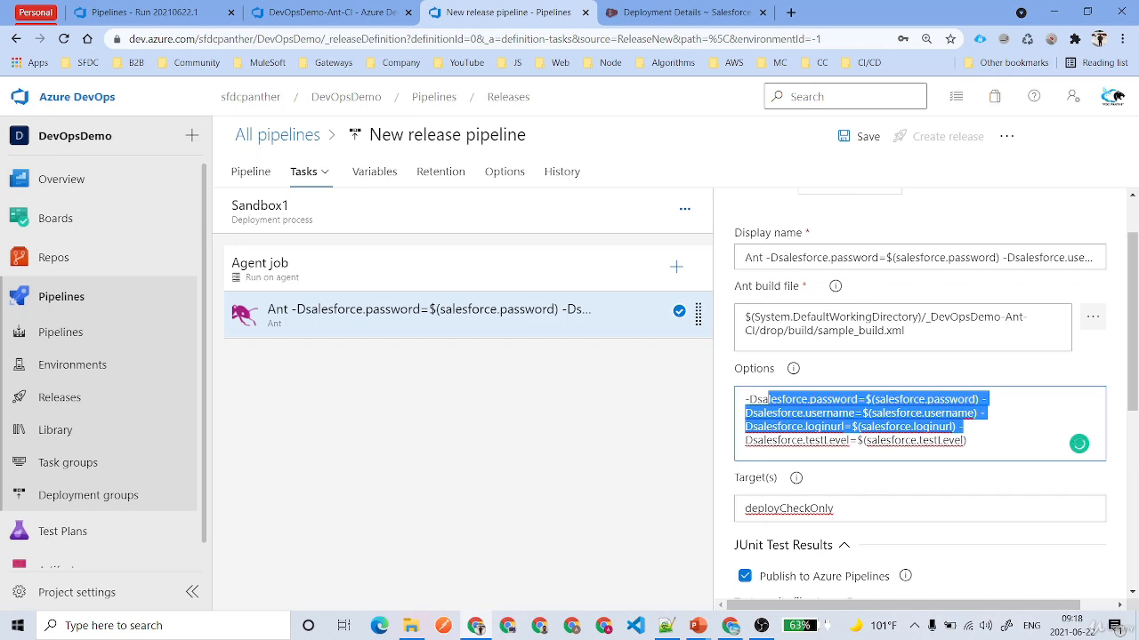
left_click(968, 442)
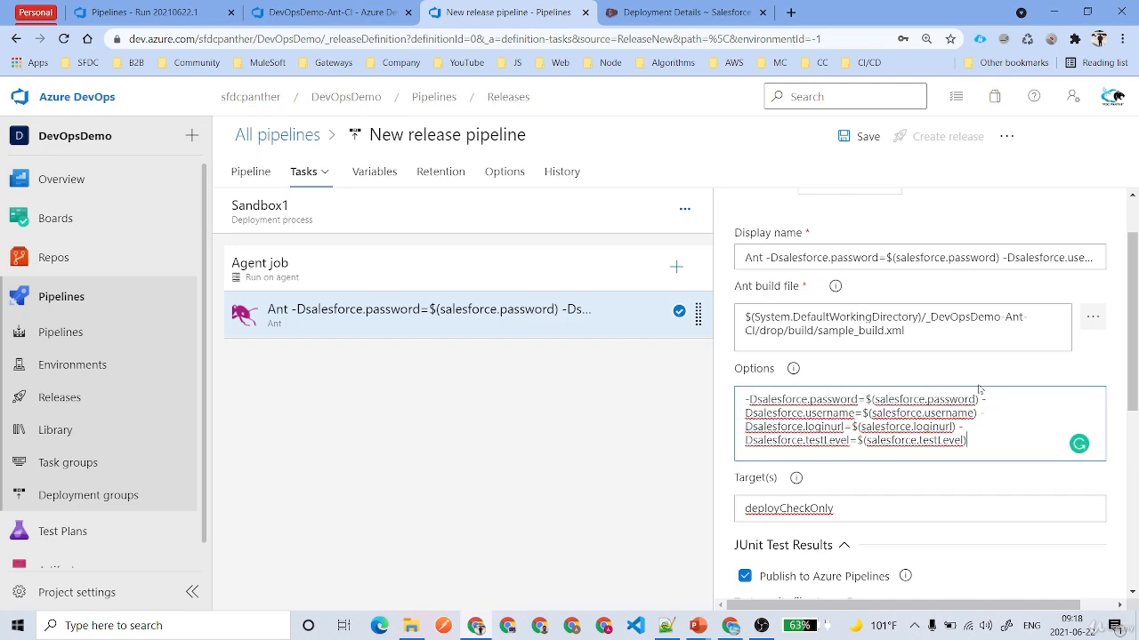
left_click(859, 136)
left_click(658, 441)
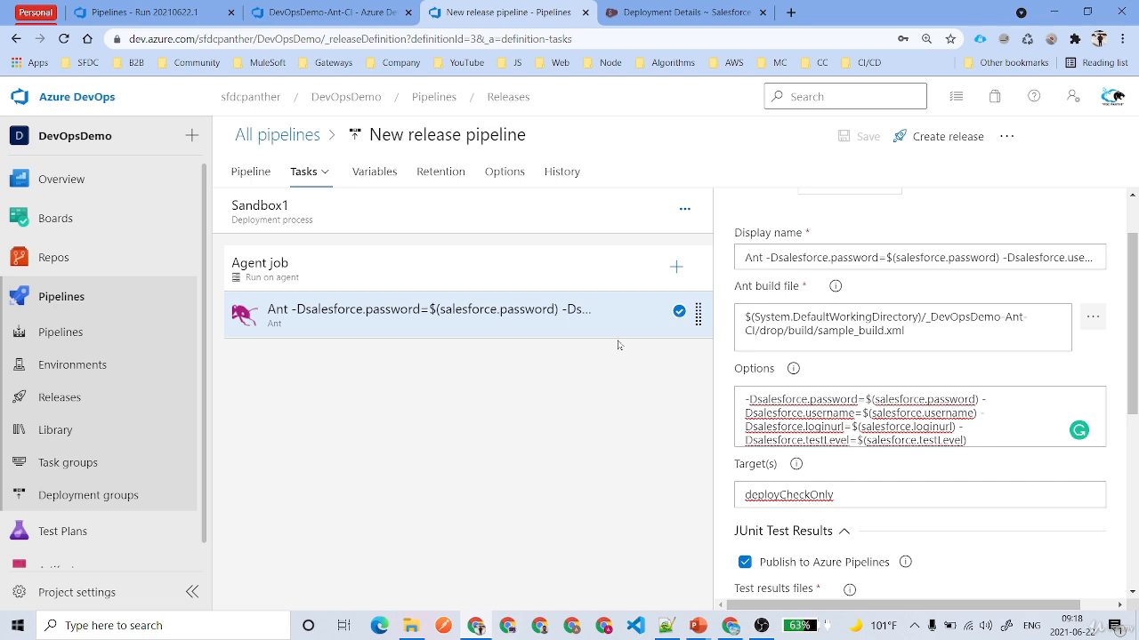
Open the project's pipeline Library in a separate browser tab and place it before the release pipeline's tab.
scroll(108, 414, "down", 1)
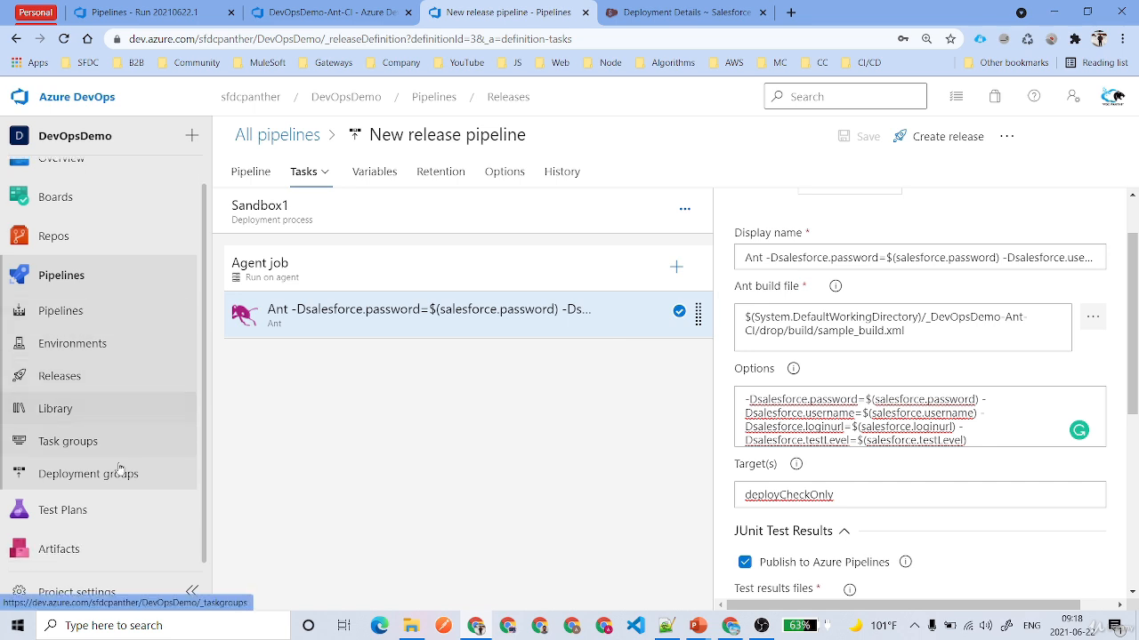
right_click(57, 411)
left_click(89, 425)
left_click(644, 7)
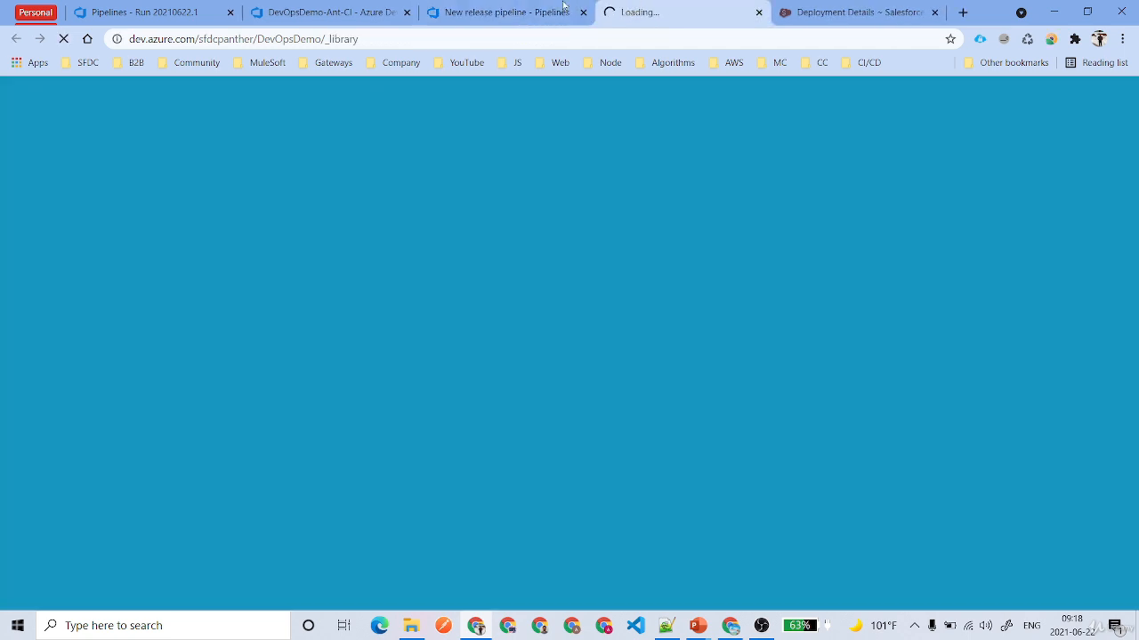
left_click_drag(644, 9, 525, 11)
Copy the variable name salesforce.password from the Ant options of the DevOpsDemo-Ant-CI build pipeline.
left_click(329, 12)
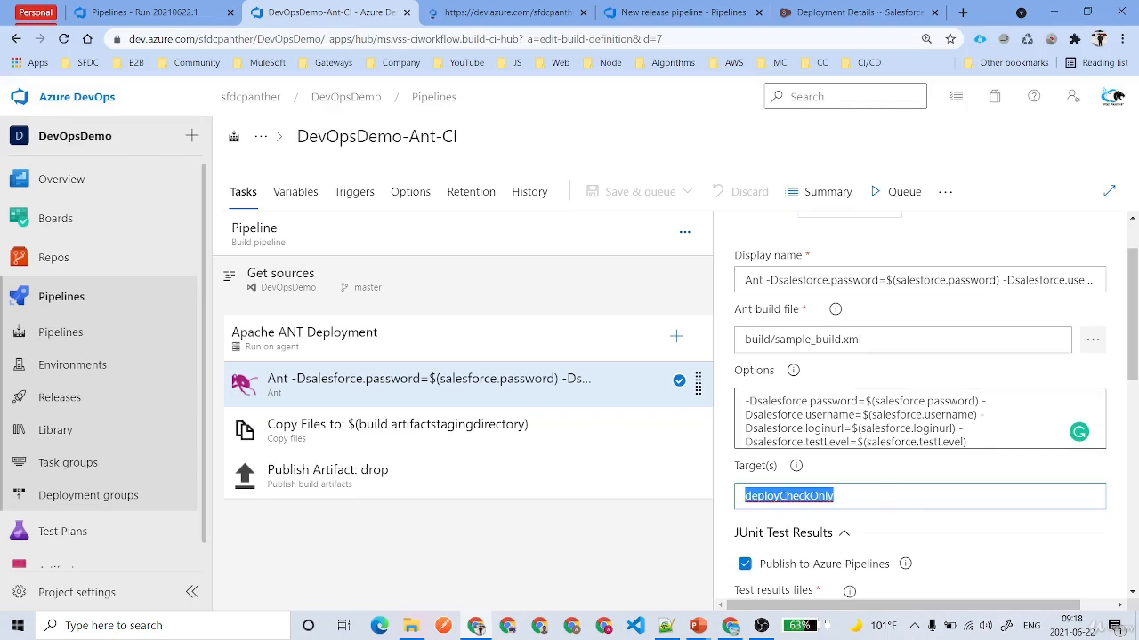
left_click(873, 402)
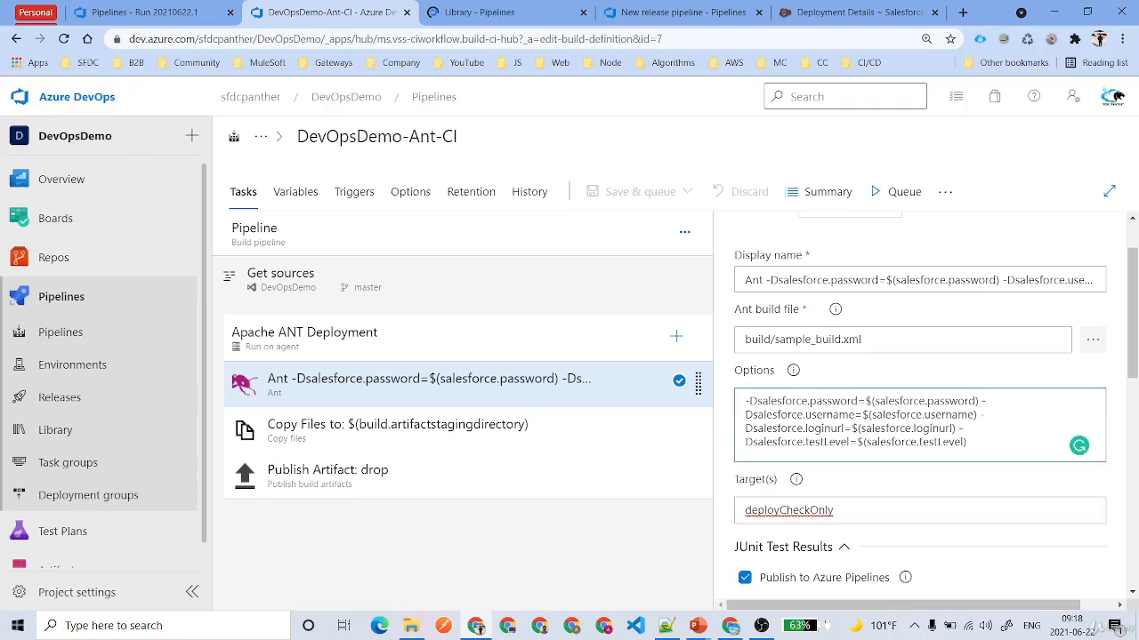
left_click_drag(757, 401, 858, 401)
key("ctrl+c")
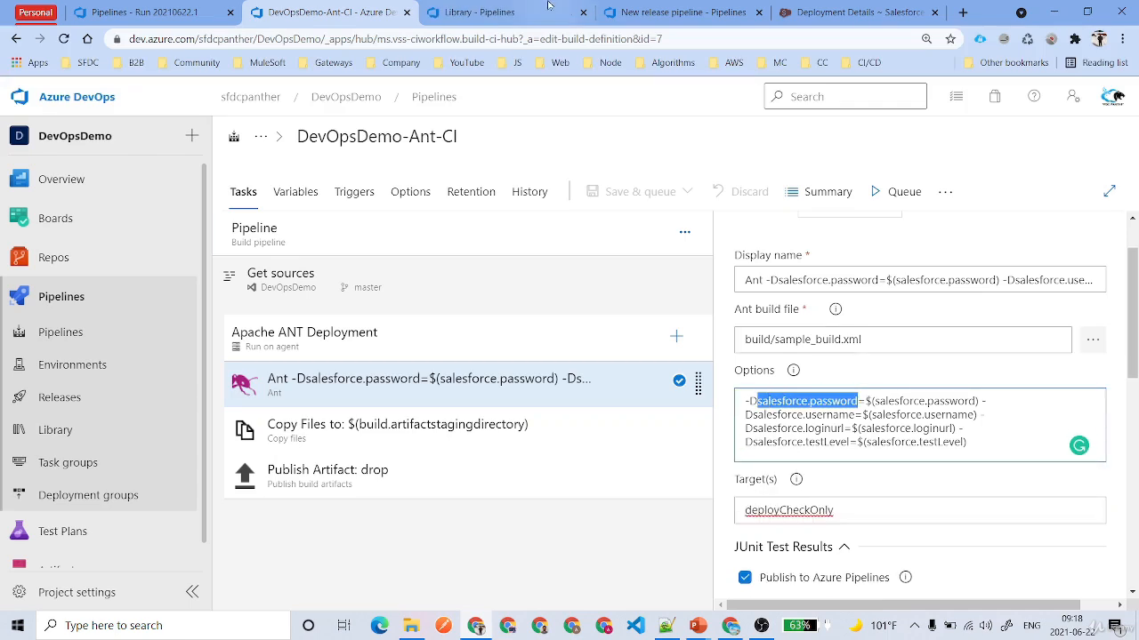
Create a new variable group in the Library and name it sandbox-1.
left_click(547, 12)
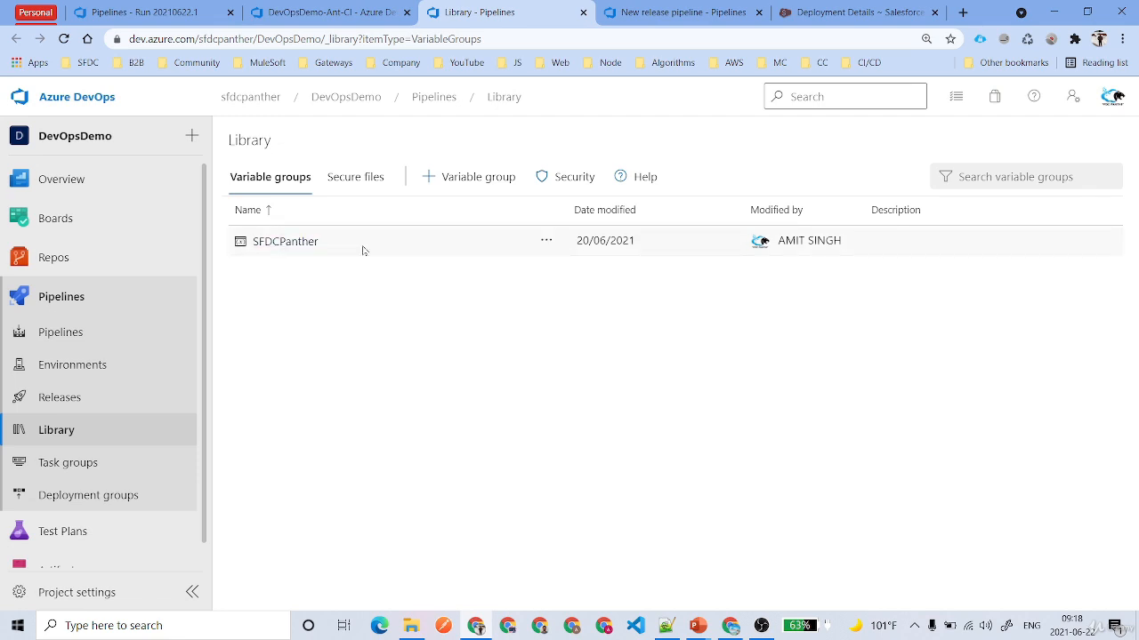
left_click(468, 177)
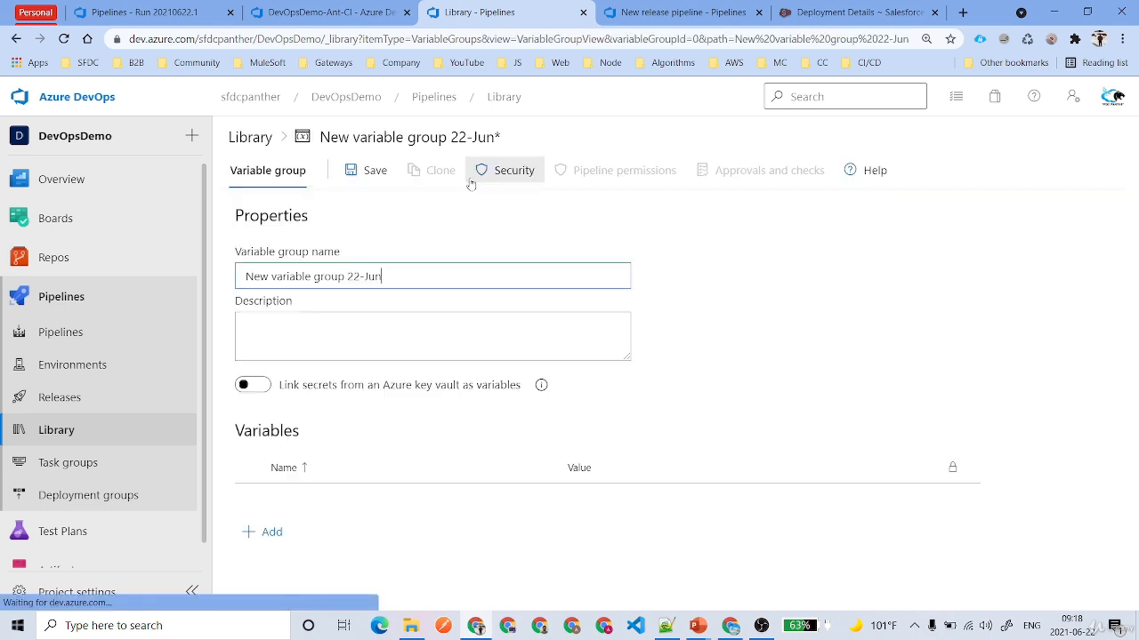
left_click(251, 137)
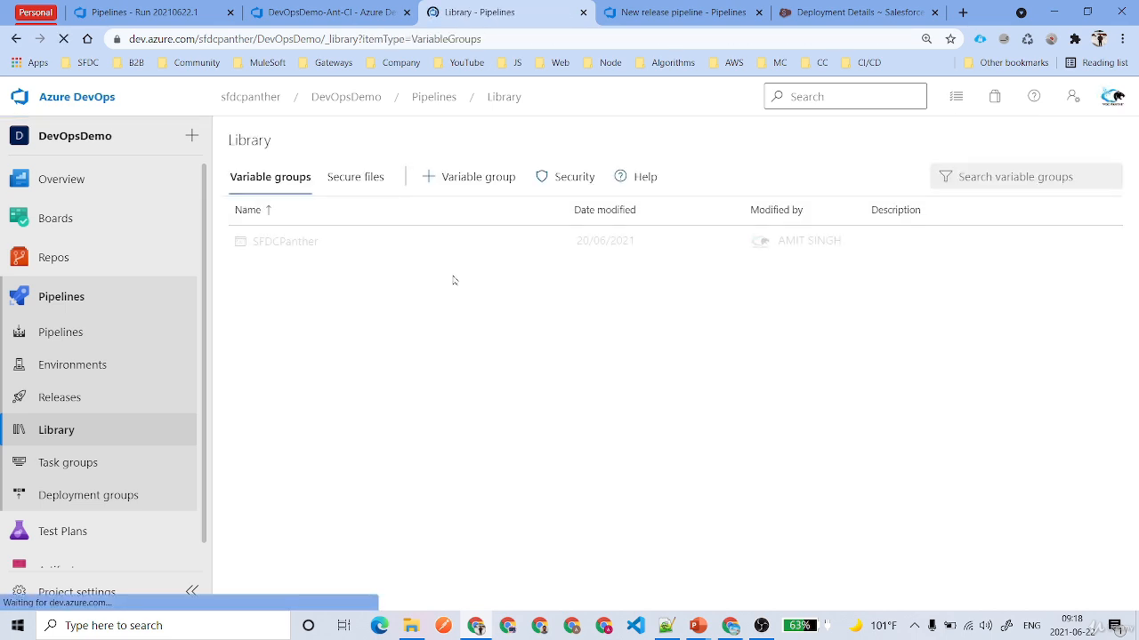
left_click(481, 177)
key("ctrl+a")
type("sandx")
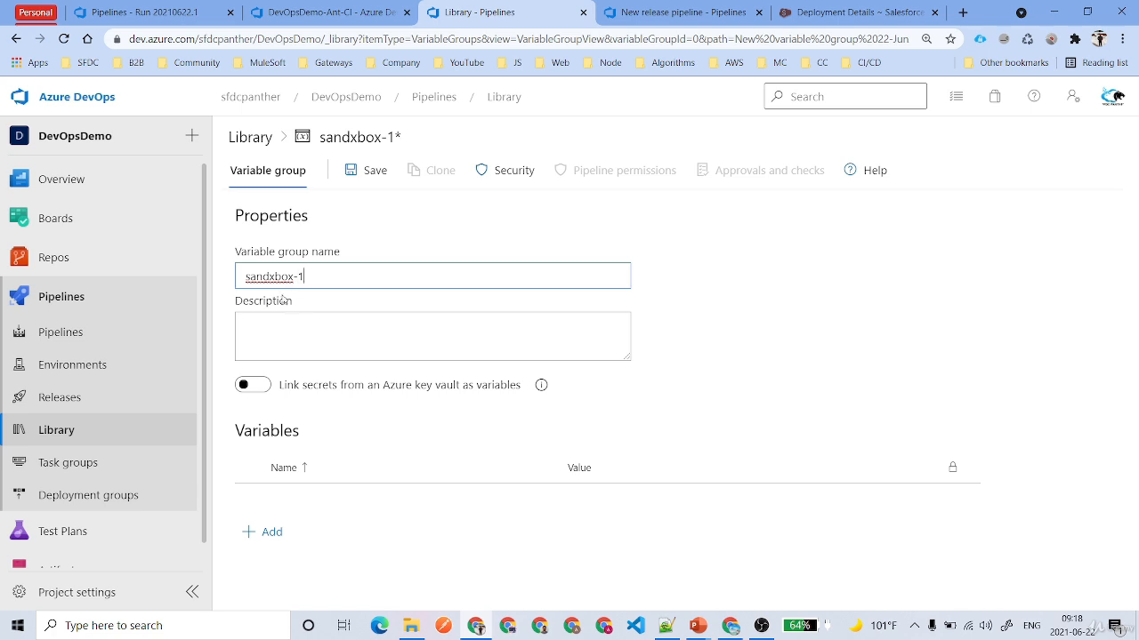
type("box-1")
left_click(270, 277)
key("BackSpace")
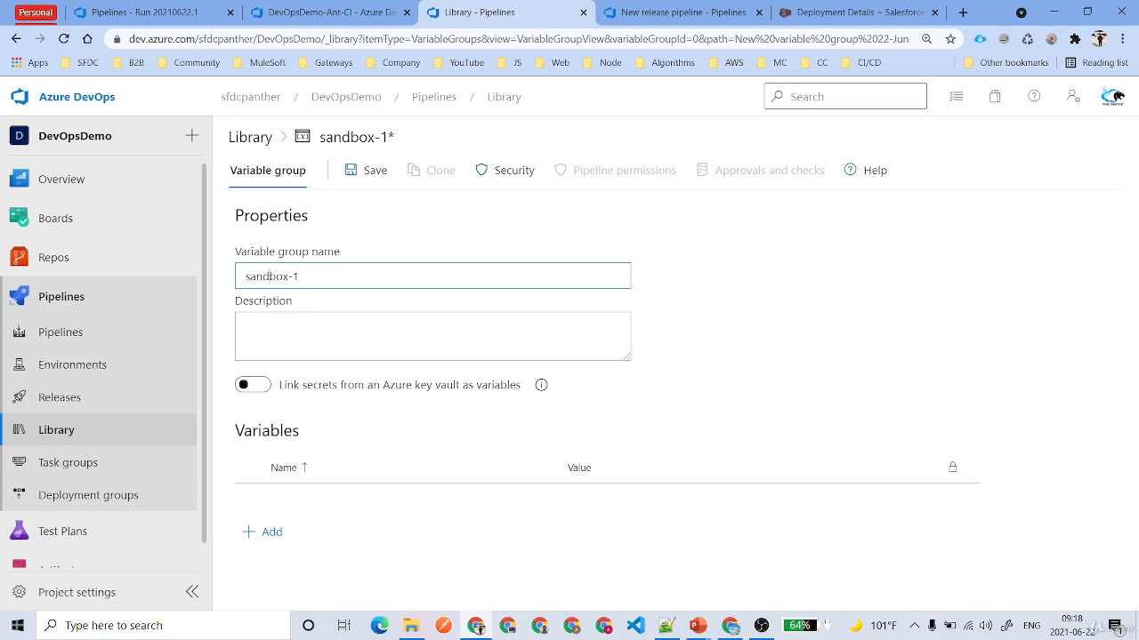
Add a variable named salesforce.password to the sandbox-1 group and start a second variable.
left_click(272, 533)
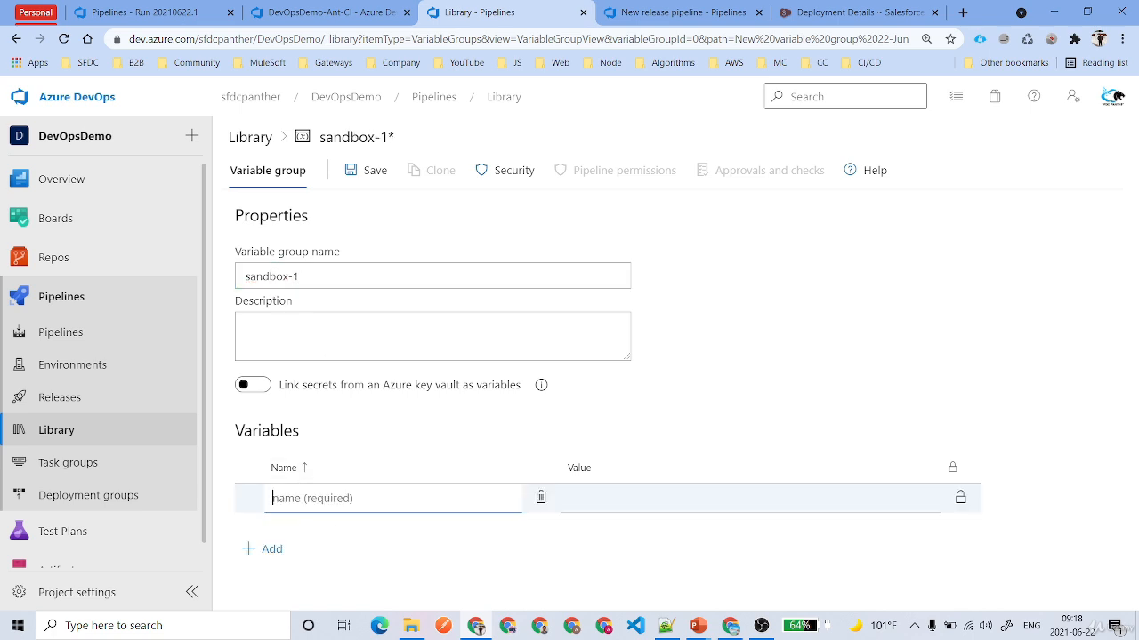
key("ctrl+v")
left_click(272, 549)
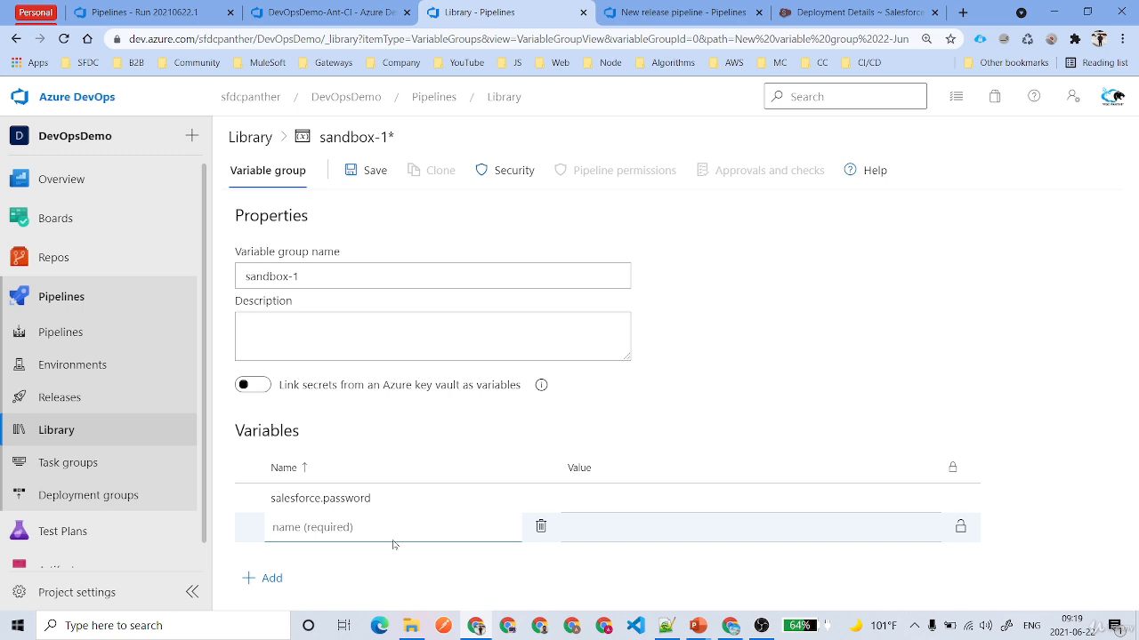
Copy the name salesforce.username from the DevOpsDemo-Ant-CI Ant options and use it as the second variable's name.
key("ctrl+v")
key("ctrl+Page_Up")
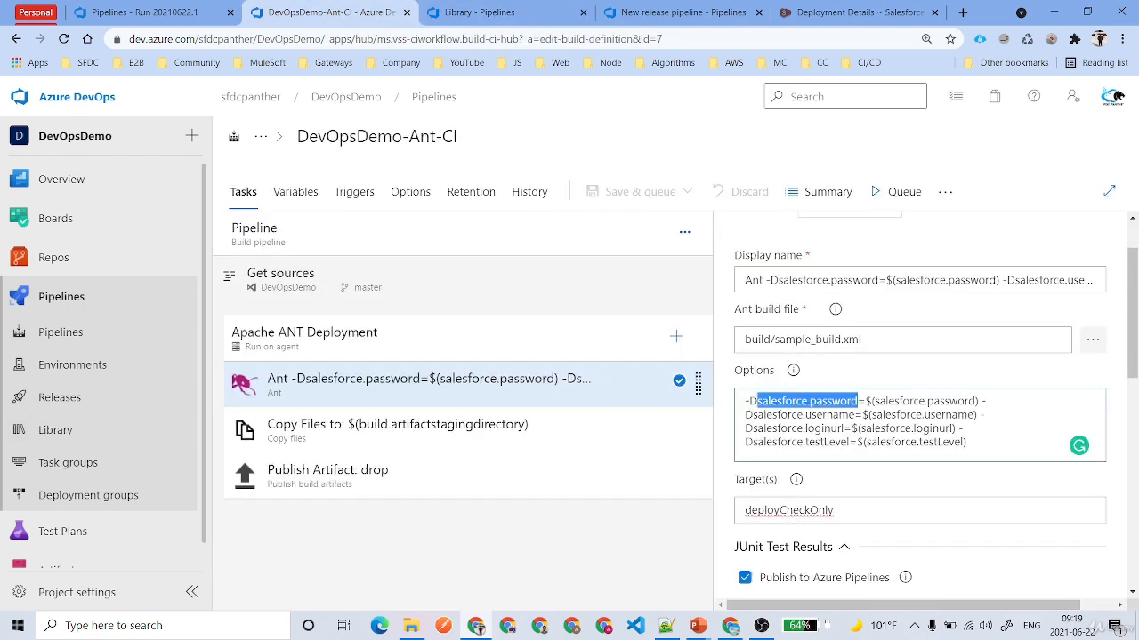
left_click_drag(753, 416, 856, 416)
key("ctrl+c")
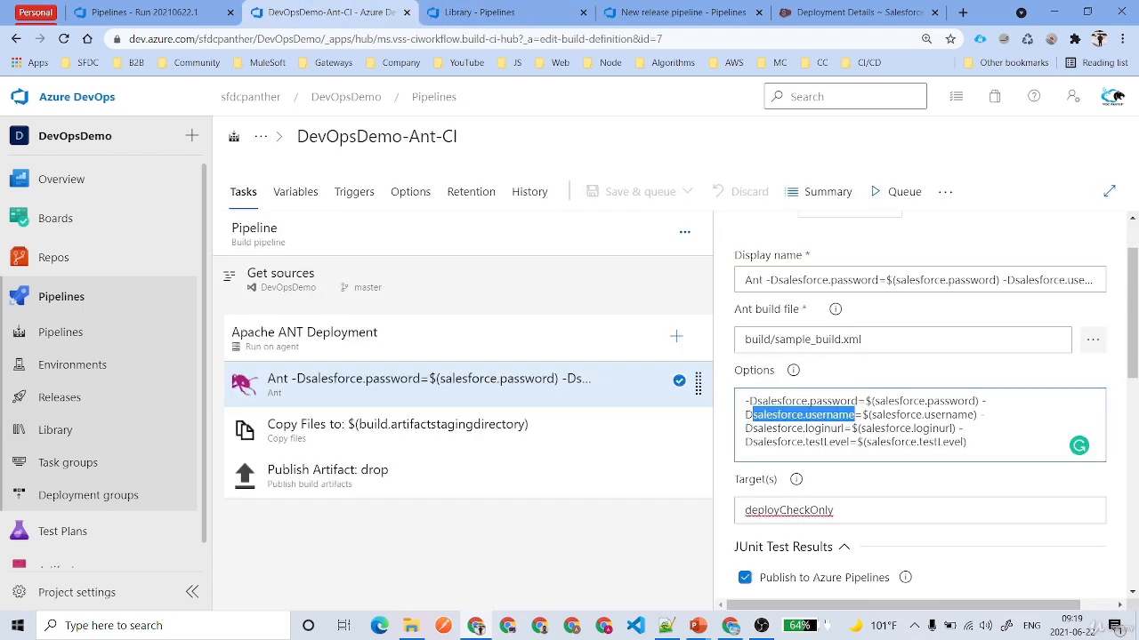
left_click(479, 12)
key("ctrl+shift+Left")
key("ctrl+shift+Left")
key("ctrl+v")
Add a third variable to the sandbox-1 group, named salesforce.loginurl as copied from the build pipeline's Ant options.
left_click(266, 579)
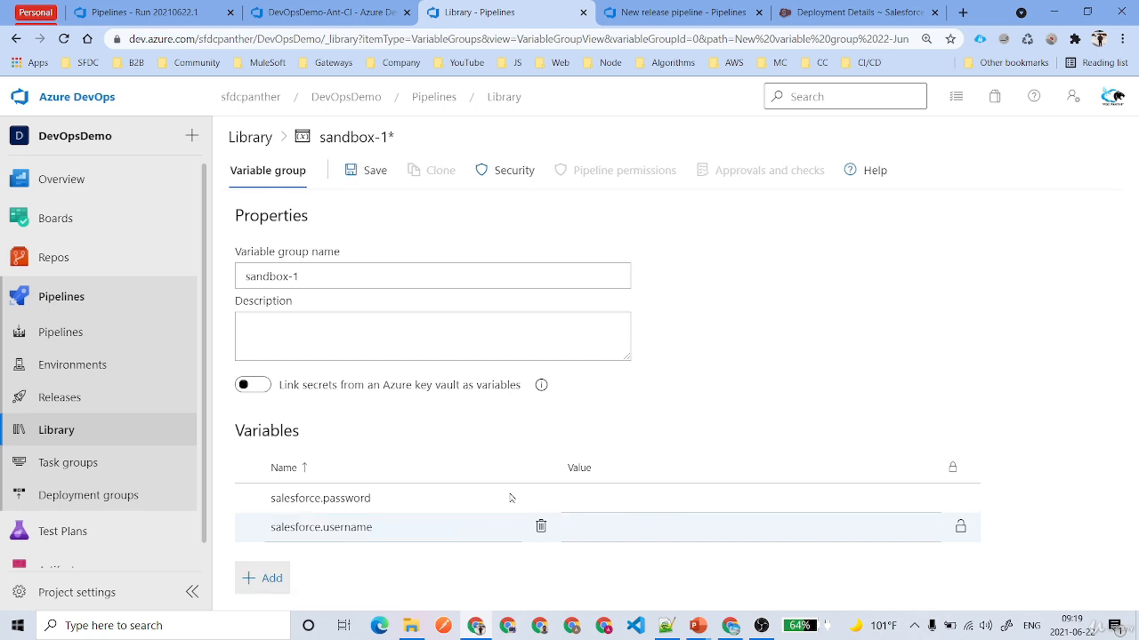
left_click(308, 8)
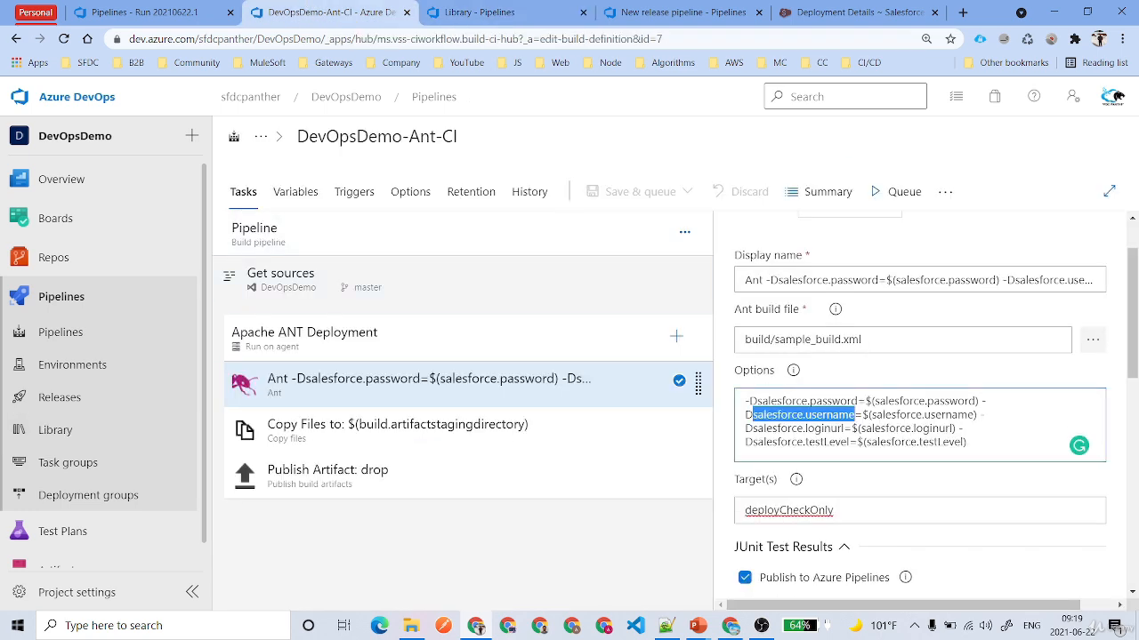
left_click_drag(752, 429, 841, 429)
key("ctrl+c")
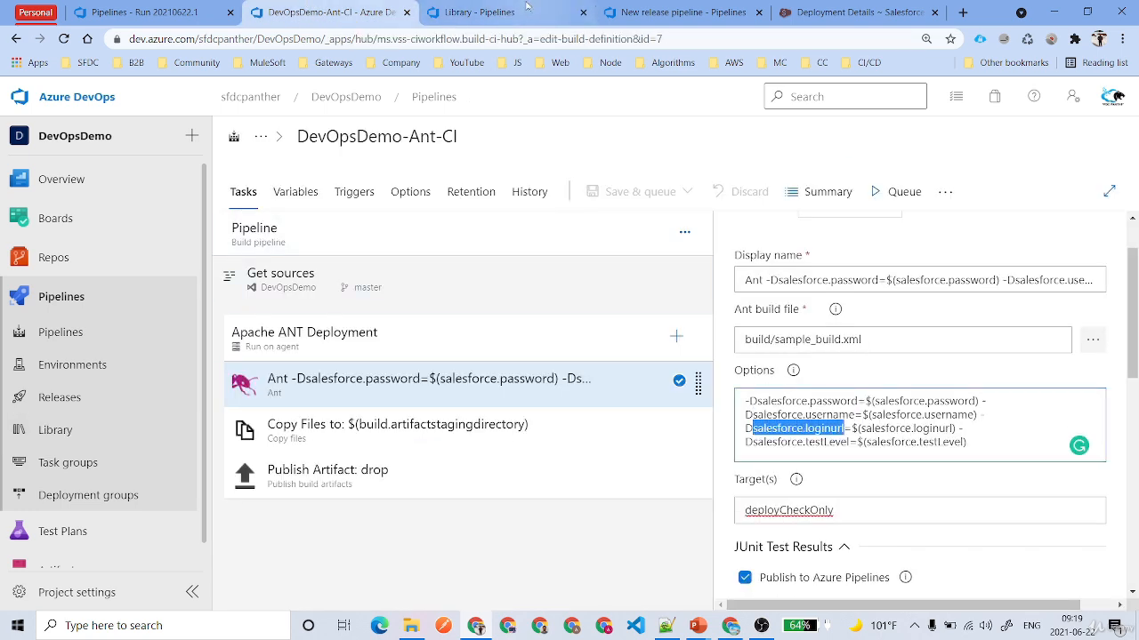
left_click(485, 11)
key("ctrl+v")
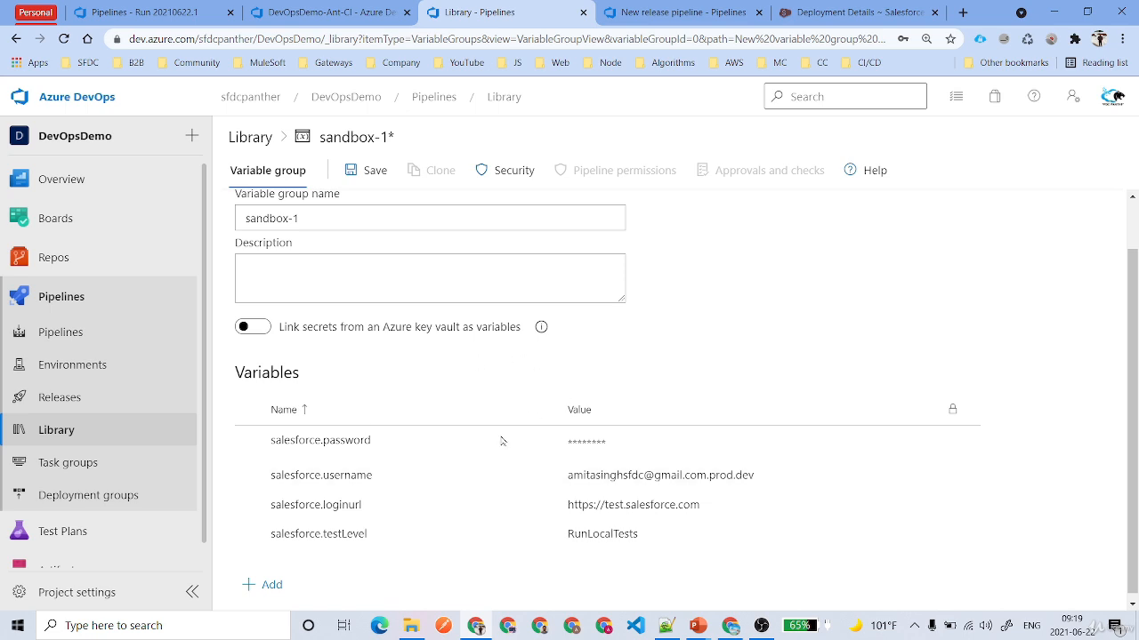
Save the sandbox-1 variable group and look at its security role assignments.
left_click(363, 176)
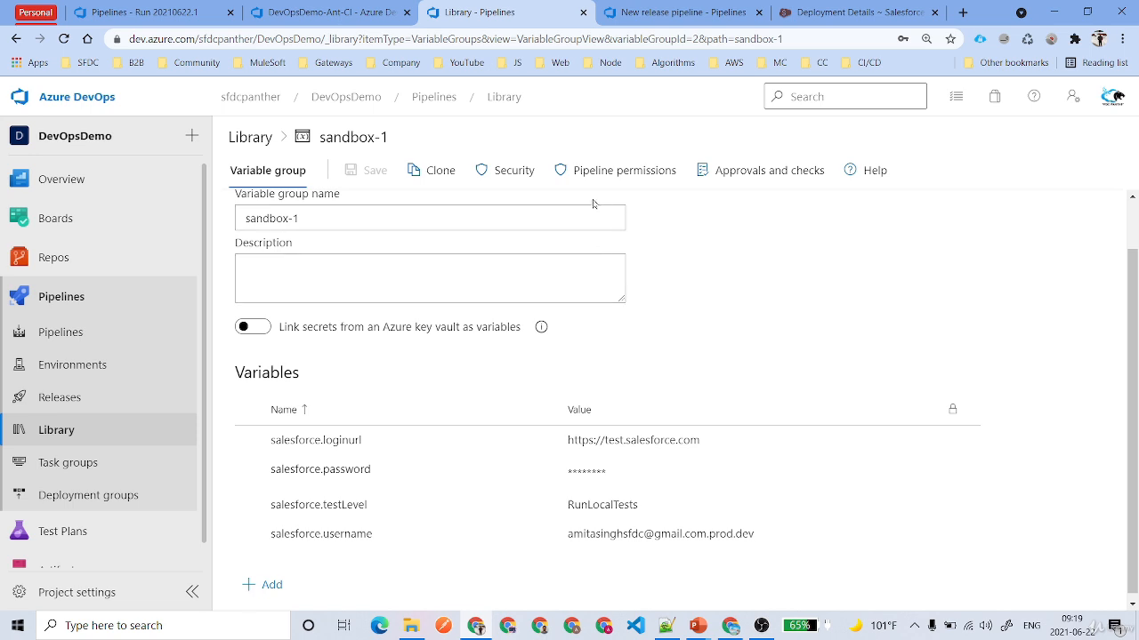
left_click(502, 174)
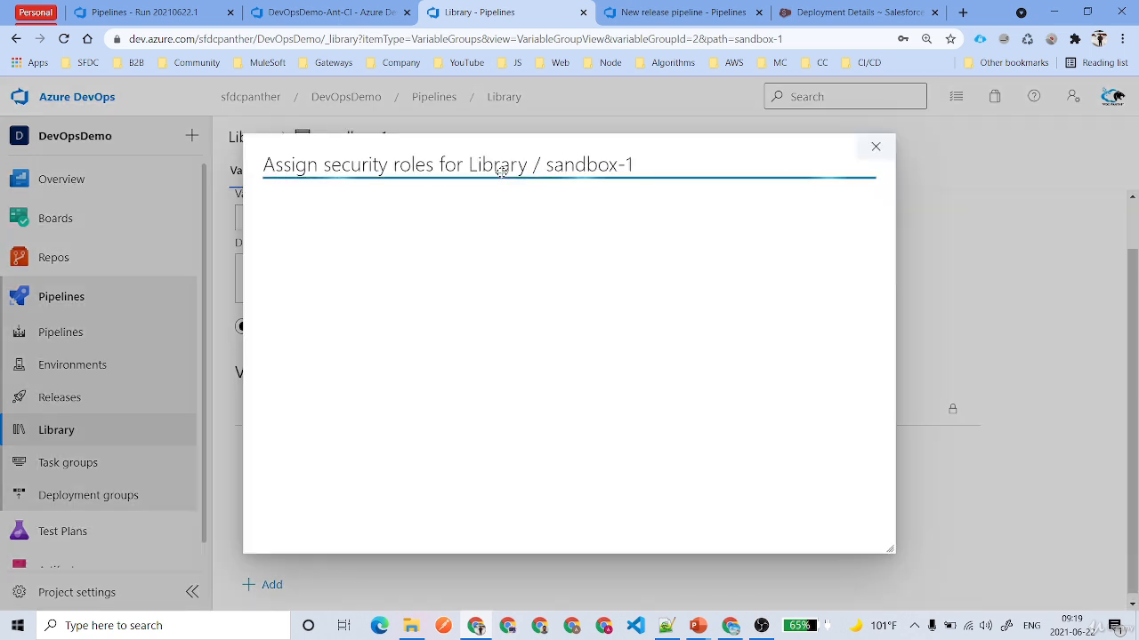
left_click(874, 147)
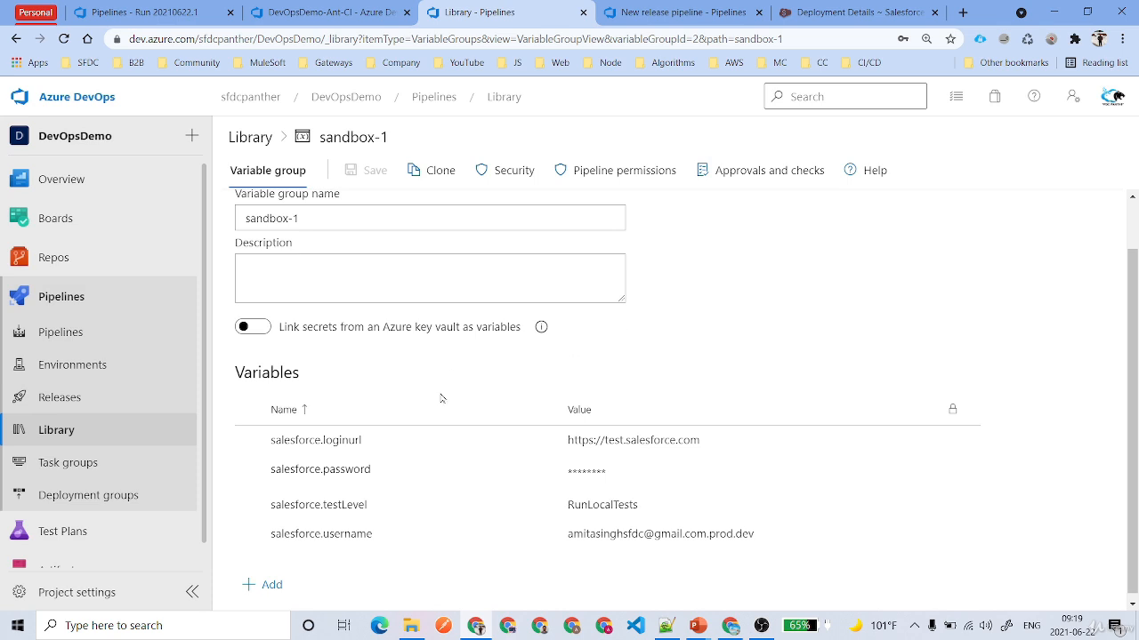
Link the sandbox-1 variable group to the release pipeline with Release scope, and save the pipeline.
left_click(658, 13)
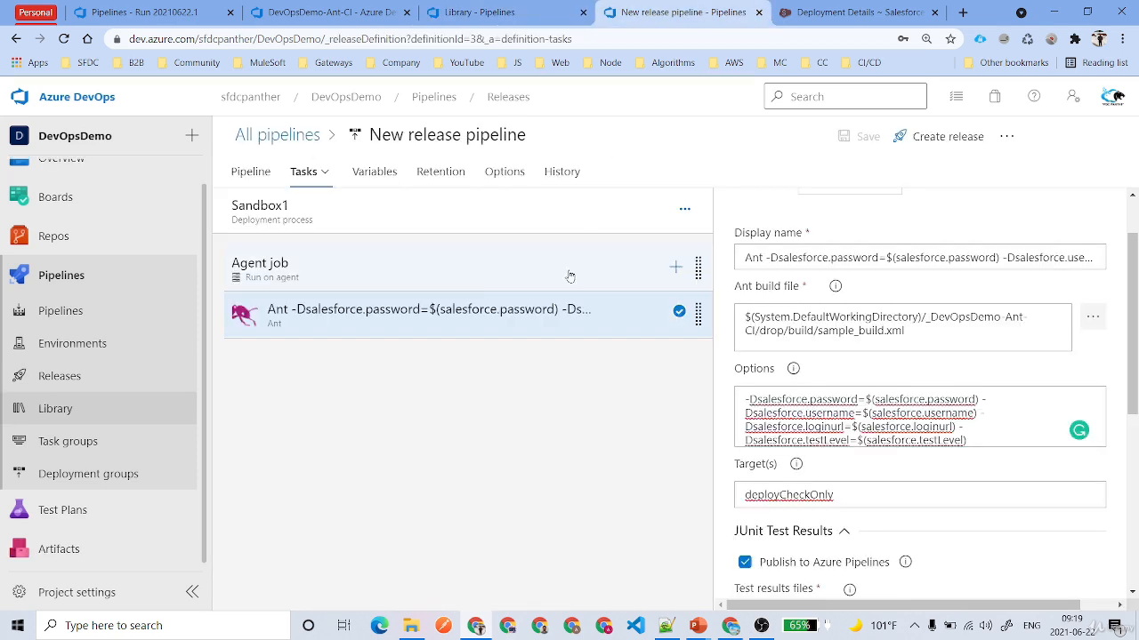
left_click(374, 173)
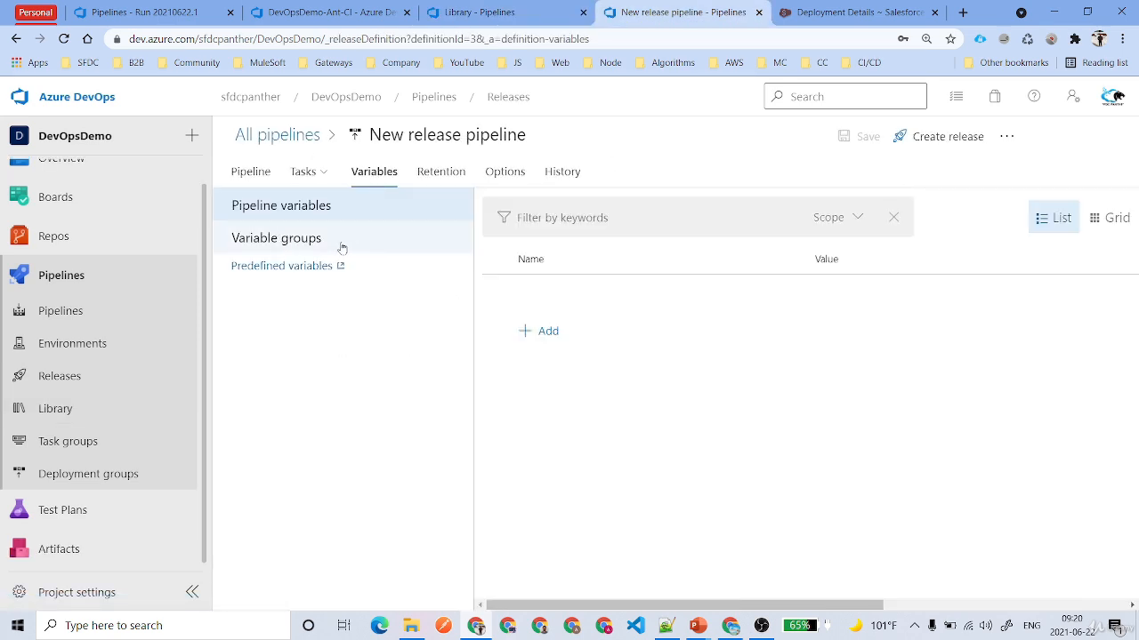
left_click(345, 240)
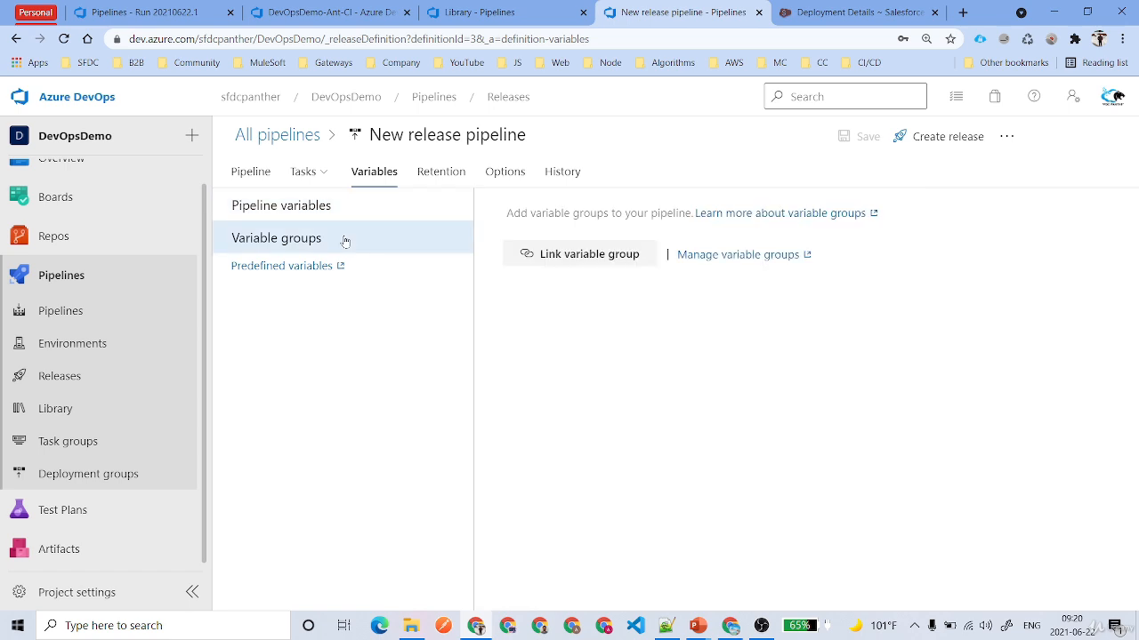
left_click(598, 263)
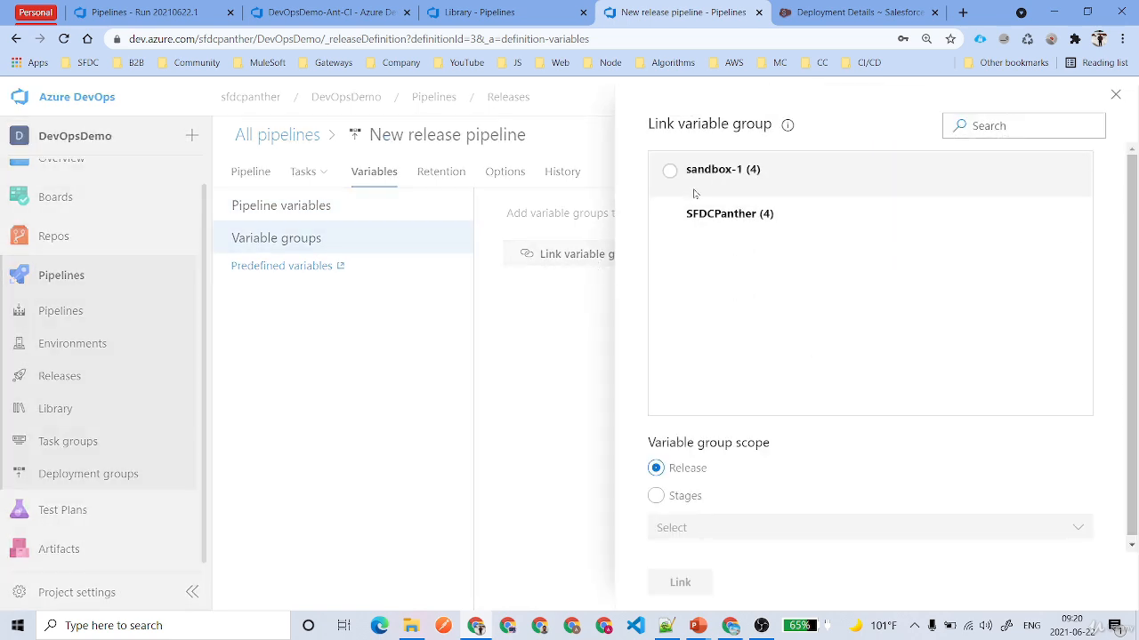
left_click(669, 172)
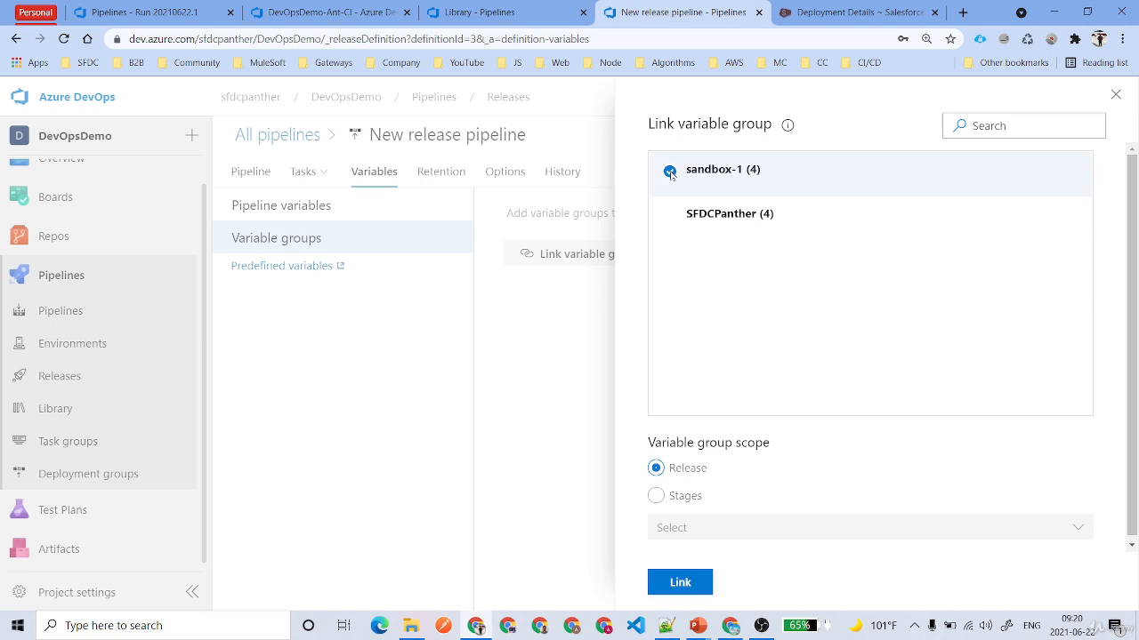
left_click(680, 582)
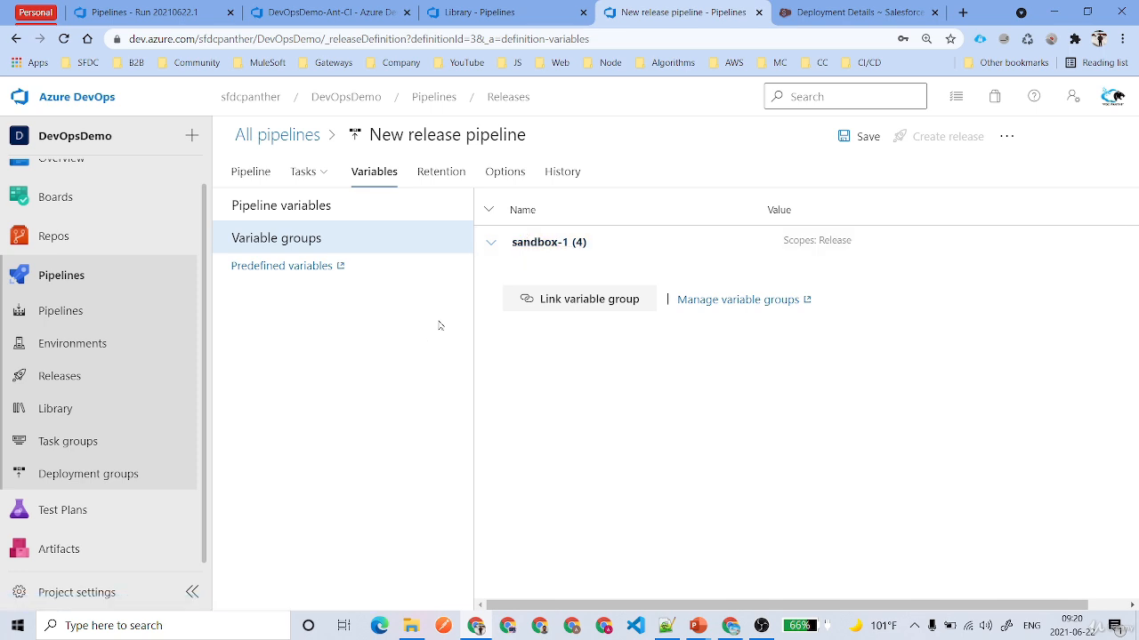
left_click(860, 136)
left_click(644, 412)
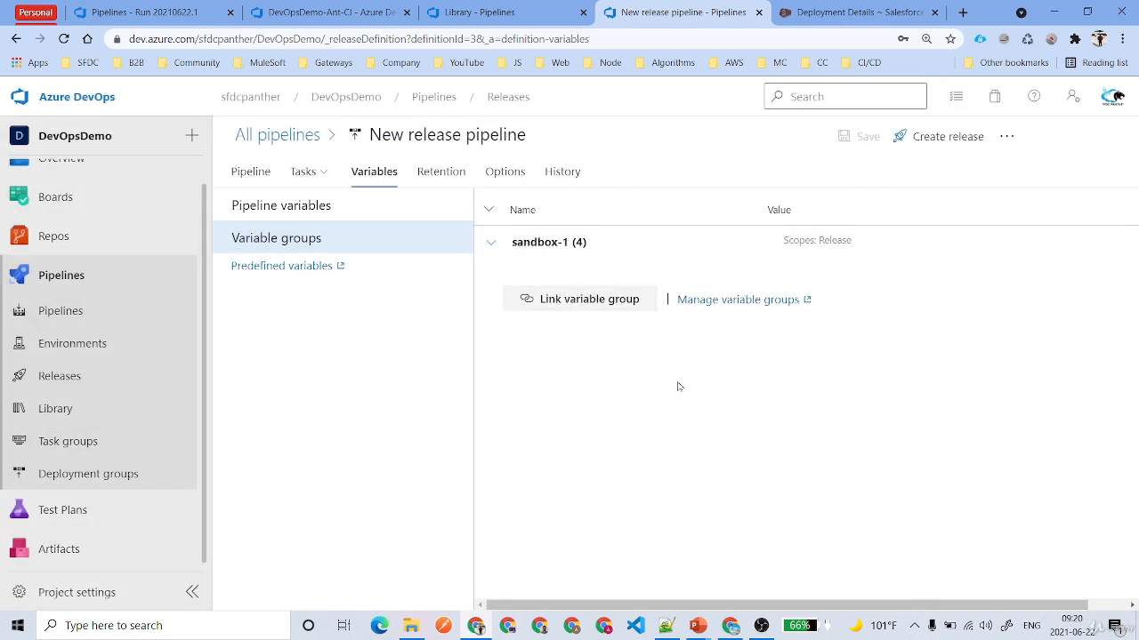
View the New release pipeline's releases, and open build run #20210622.1 of DevOpsDemo-Ant-CI in the Library's browser tab.
left_click(284, 136)
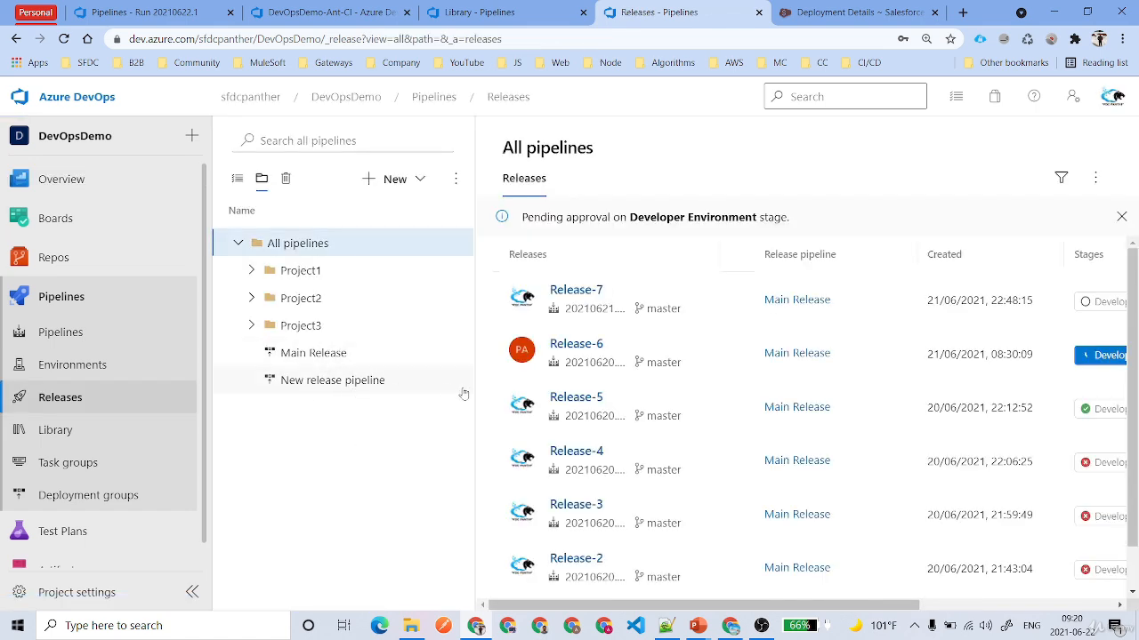
left_click(356, 383)
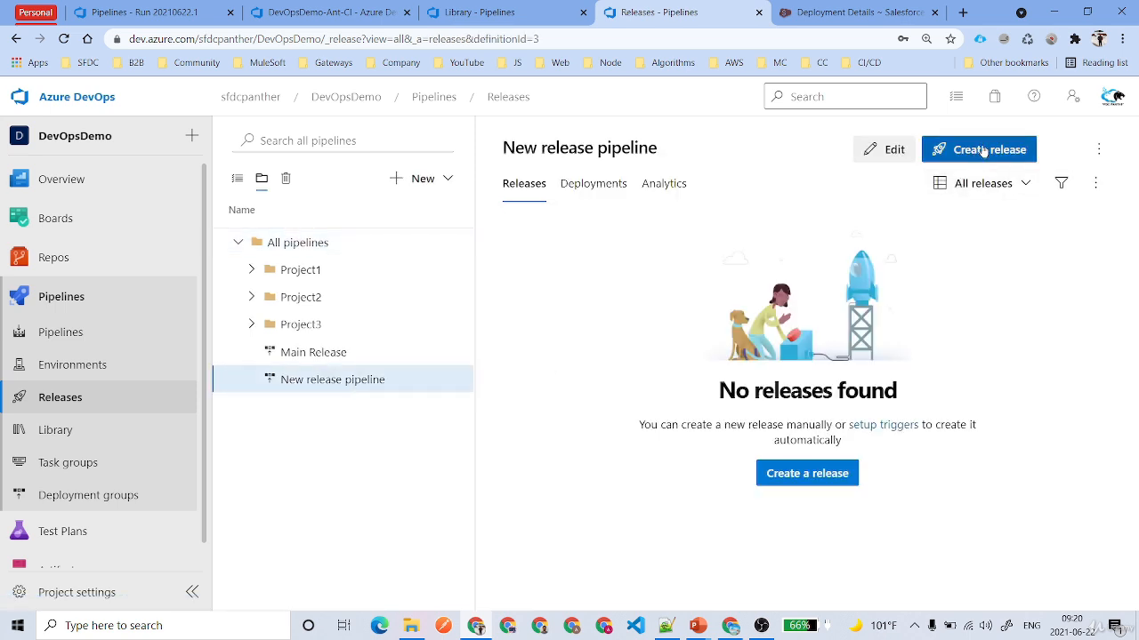
left_click(495, 7)
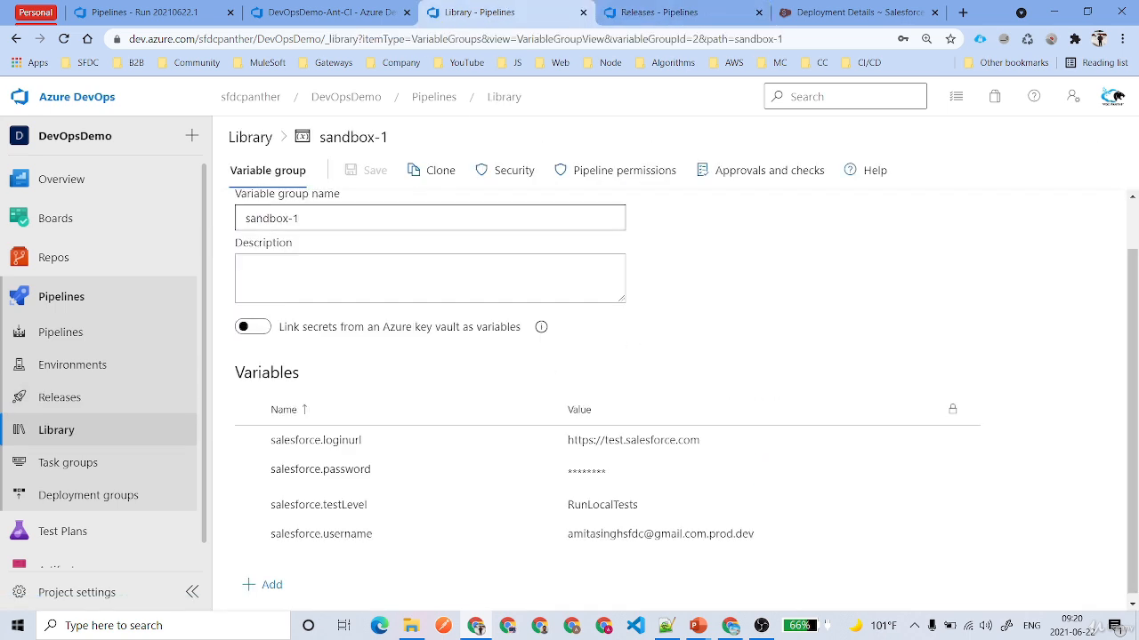
left_click(61, 331)
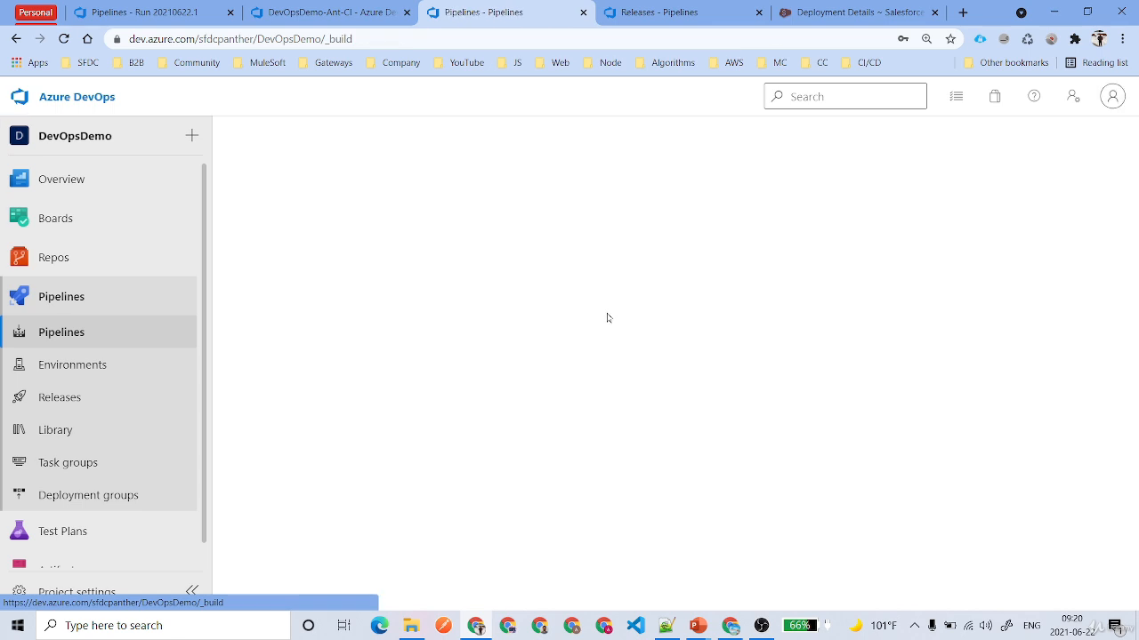
left_click(498, 317)
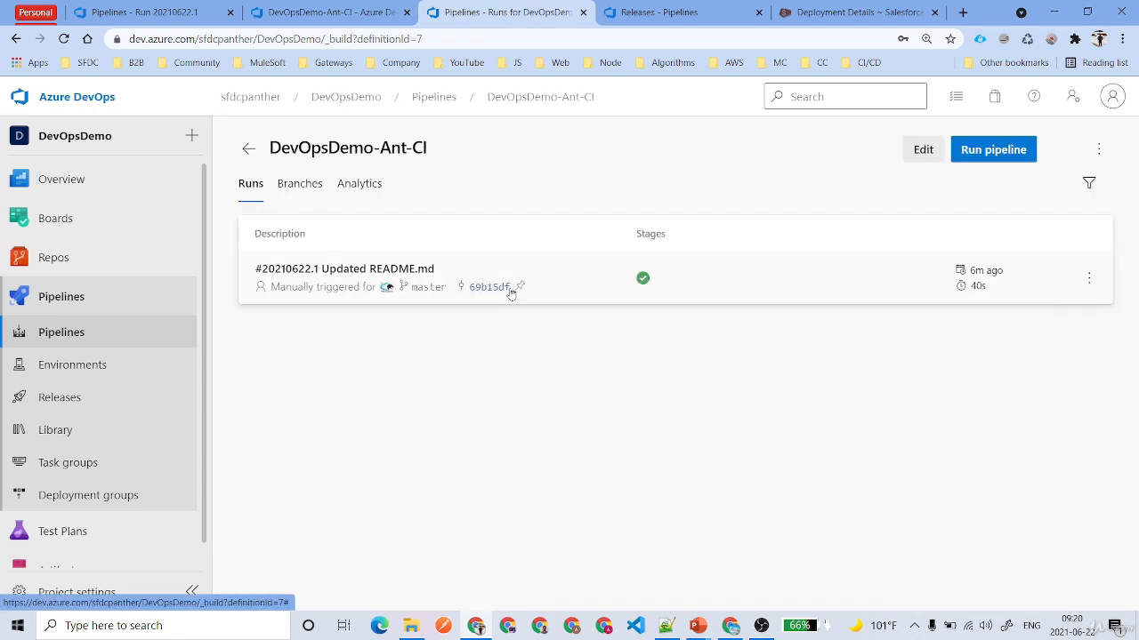
left_click(575, 289)
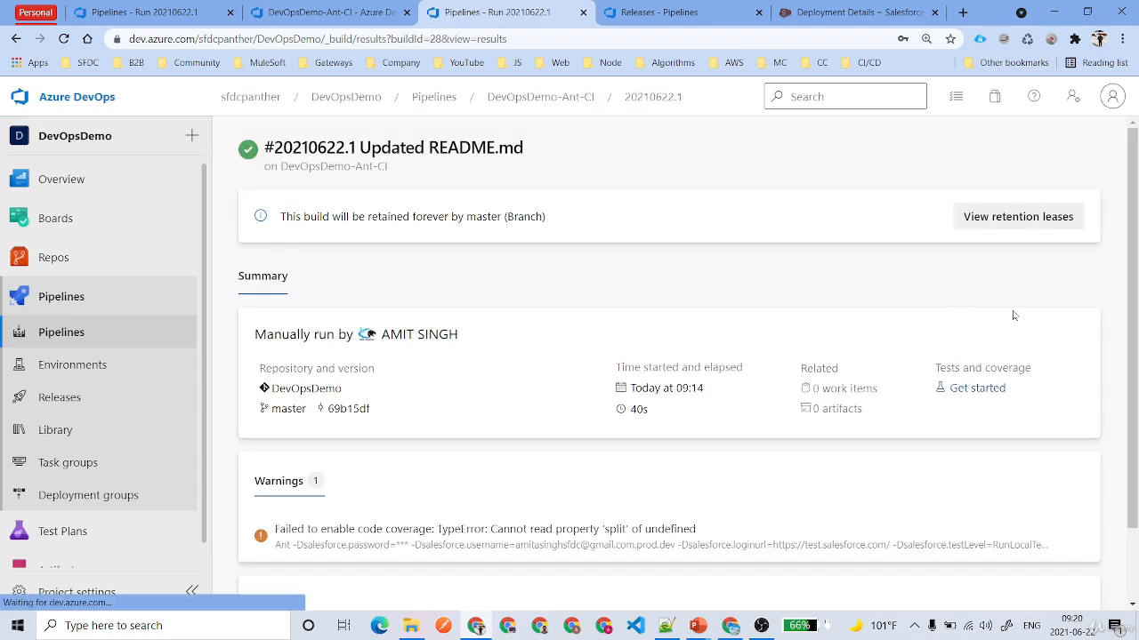
Start creating a release from the build run, with New release pipeline as its release pipeline.
left_click(1083, 149)
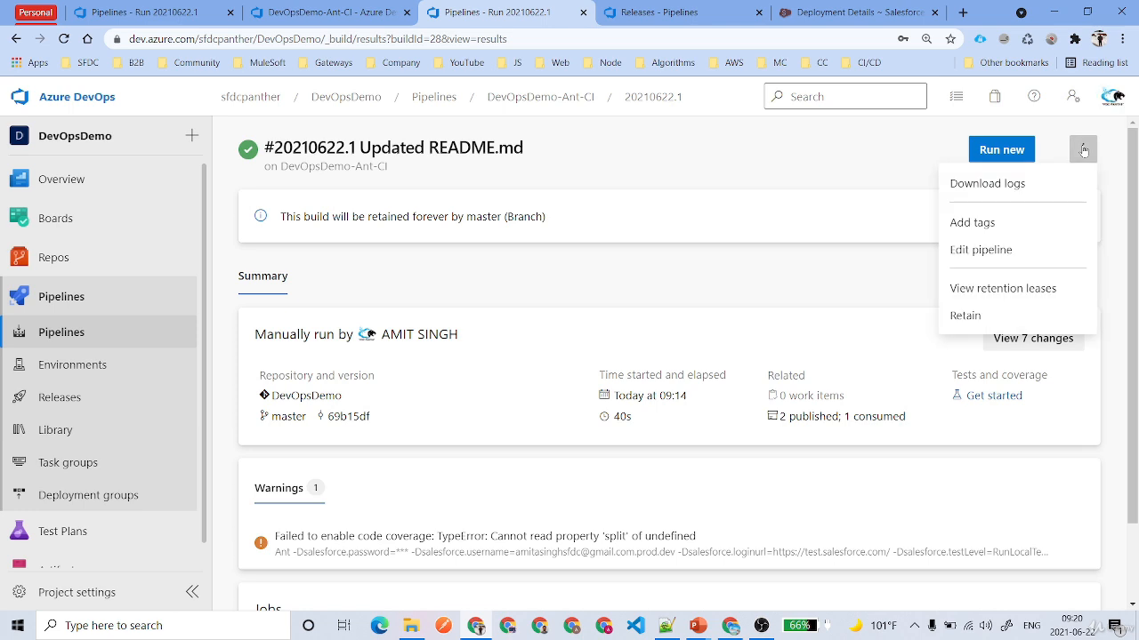
left_click(963, 358)
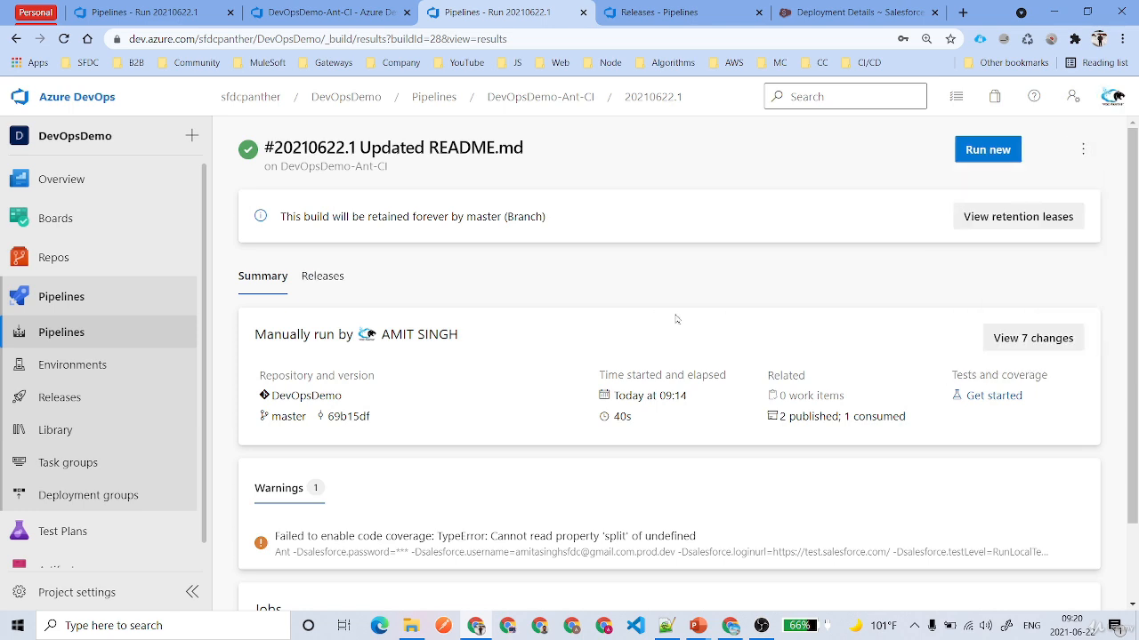
left_click(1084, 153)
left_click(982, 352)
scroll(592, 333, "down", 2)
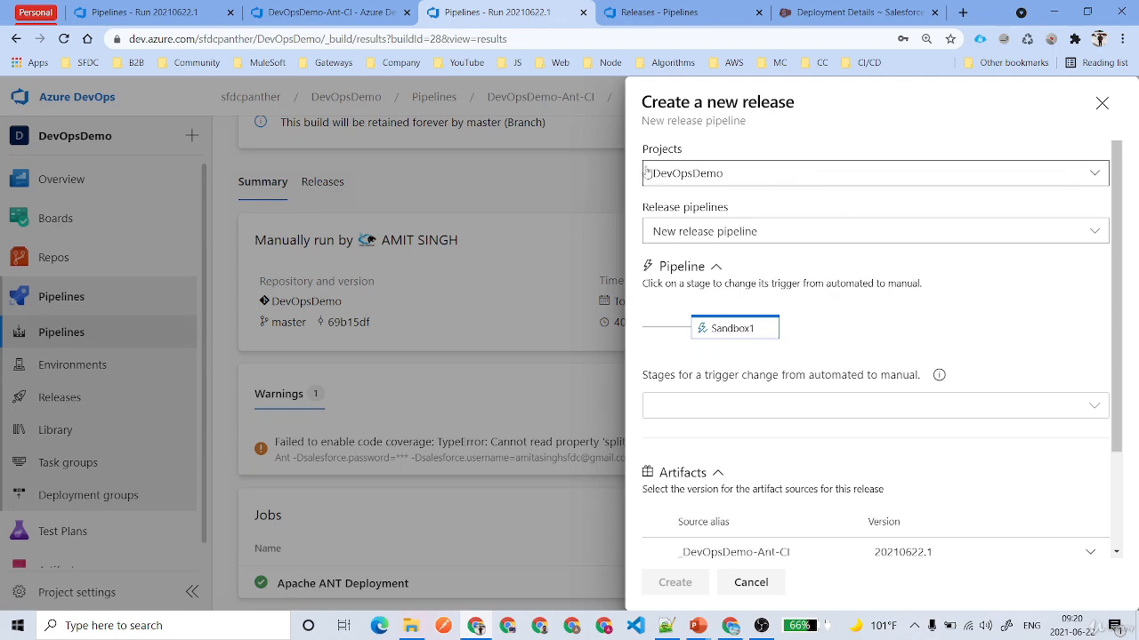
left_click(893, 232)
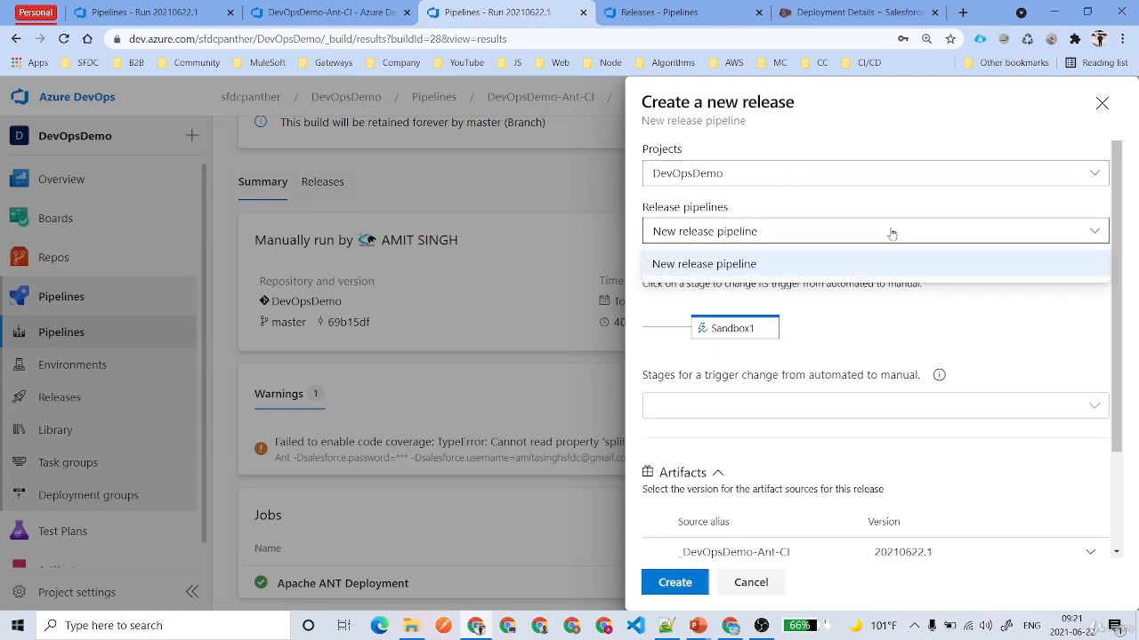
left_click(735, 267)
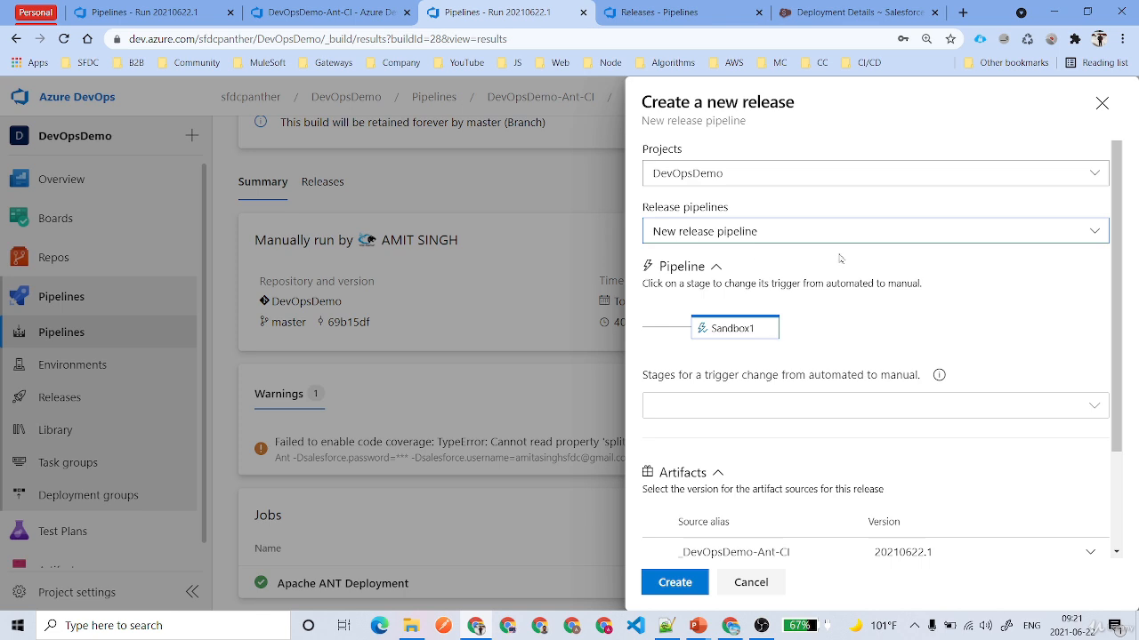
Set the Sandbox1 stage to a manual trigger, create the release with artifact version 20210622.1, and close the form.
left_click(856, 406)
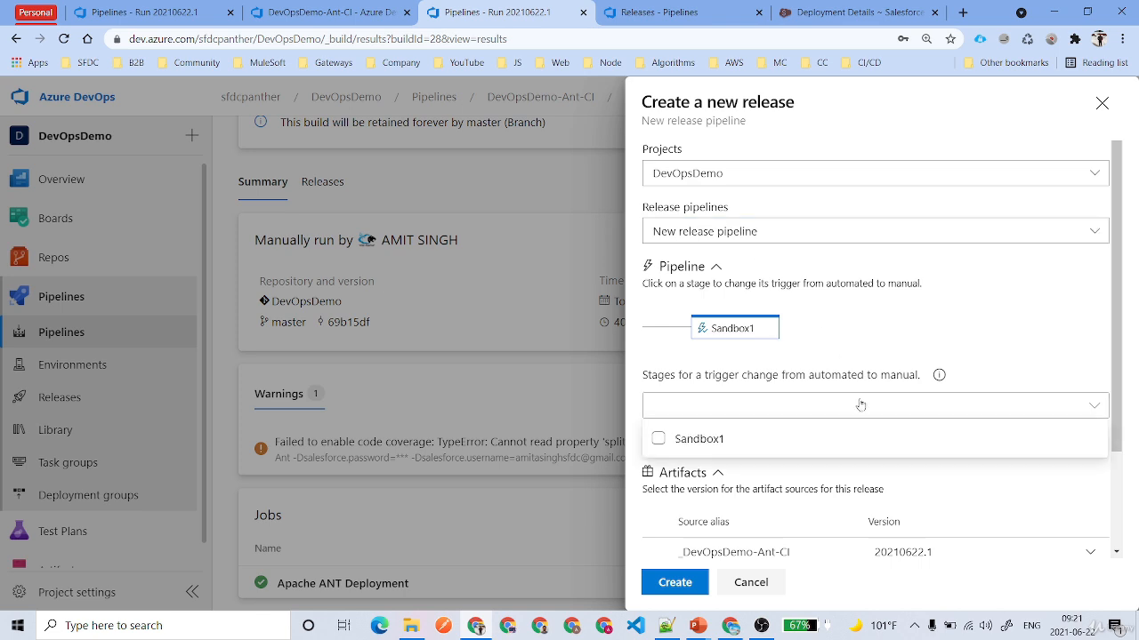
left_click(685, 438)
left_click(1017, 285)
scroll(907, 362, "down", 2)
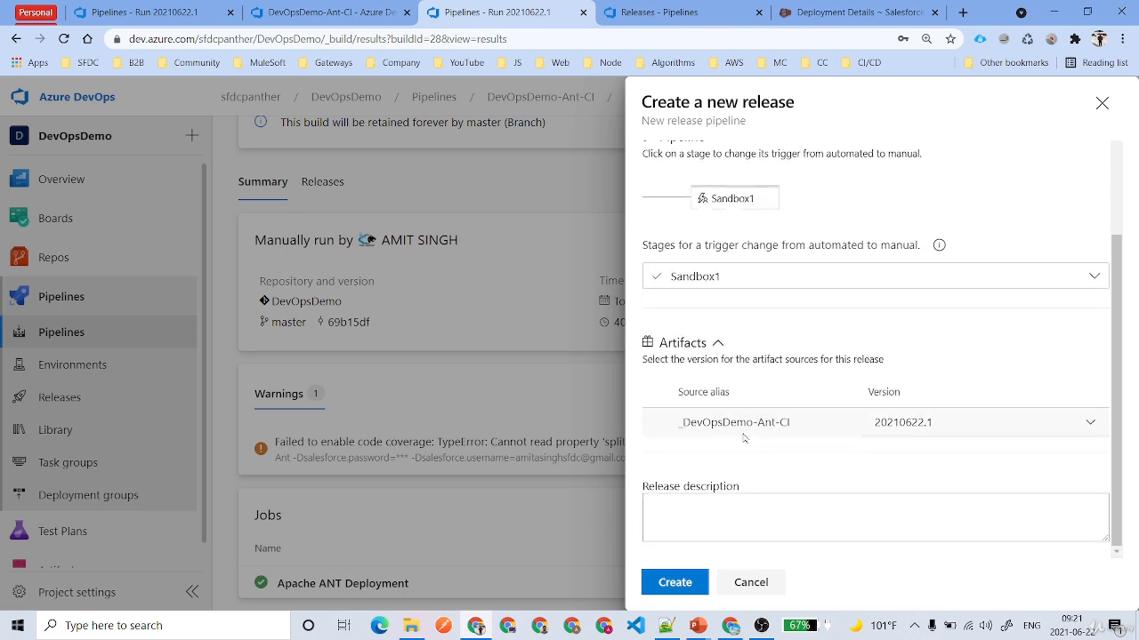
left_click(674, 582)
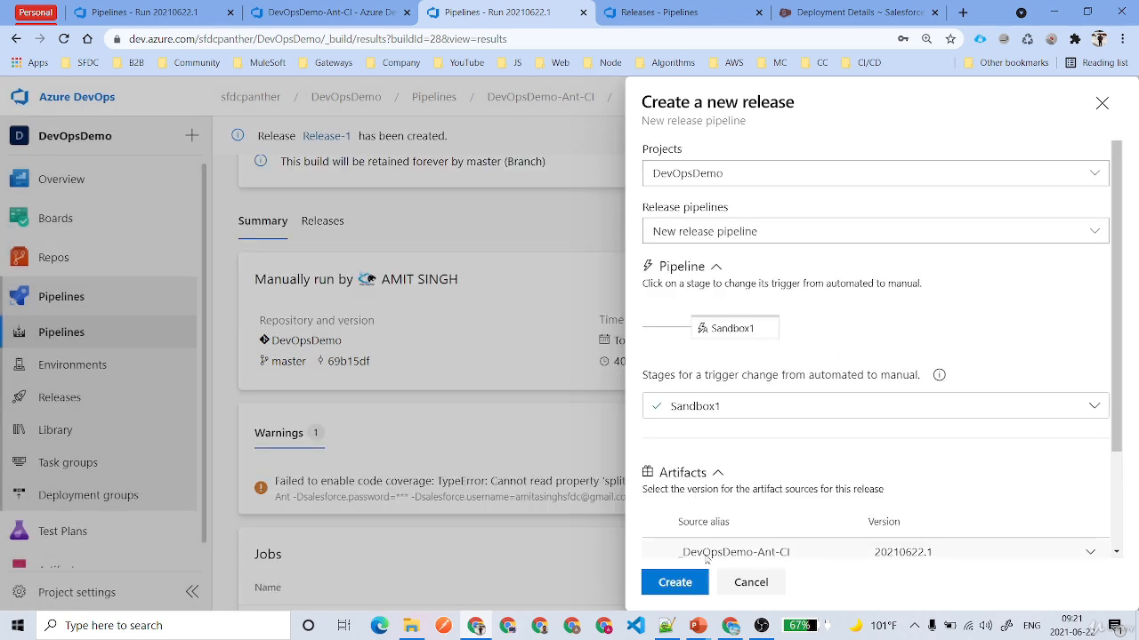
left_click(750, 582)
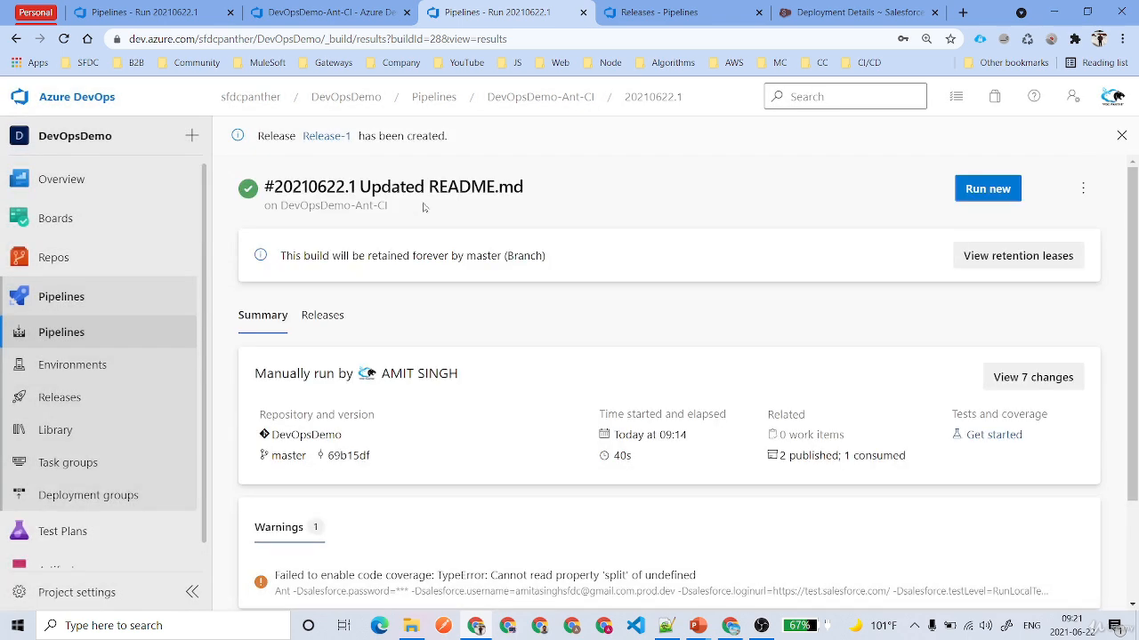
Open Release-1 and deploy it to the Sandbox1 stage.
left_click(327, 136)
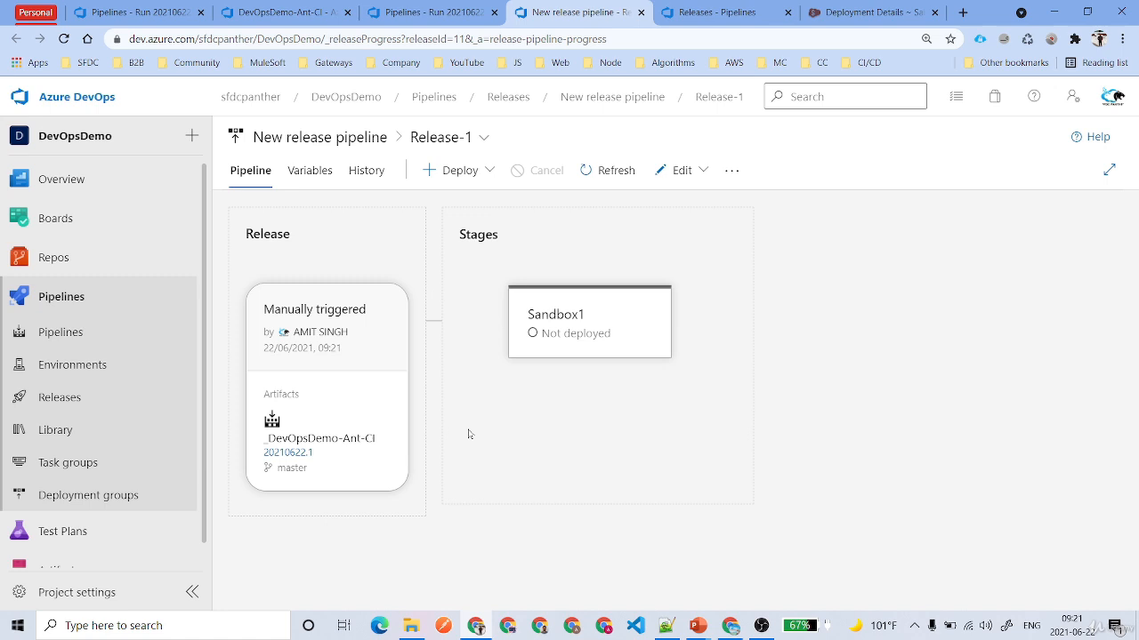
mouse_move(600, 318)
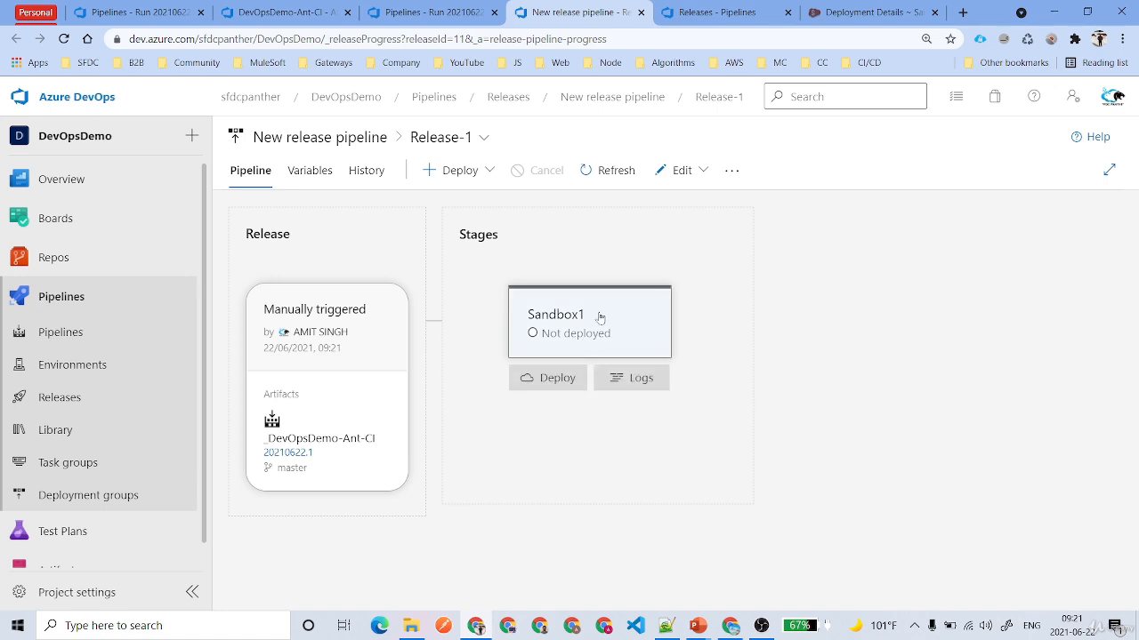
left_click(541, 378)
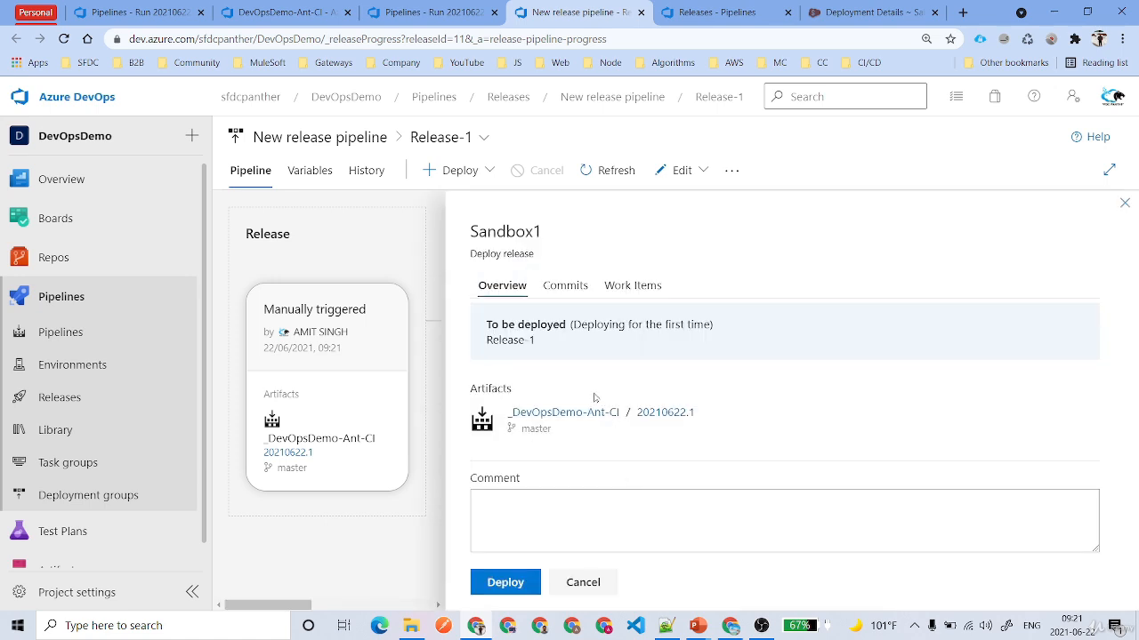
left_click(505, 582)
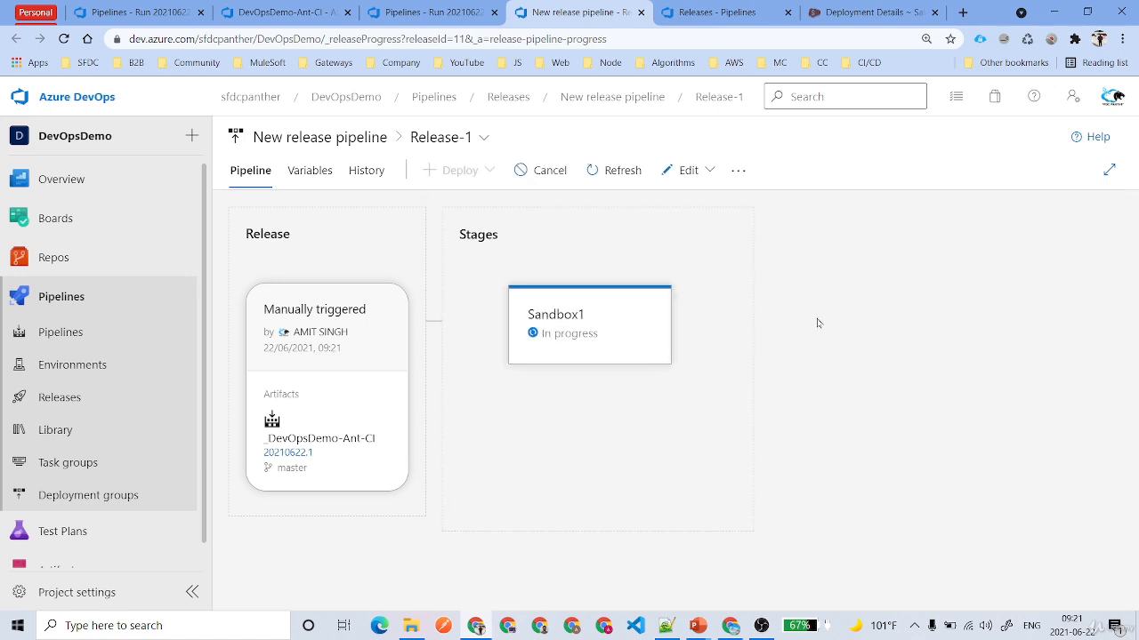
View the Sandbox1 stage's deployment summary and open its logs.
left_click(643, 329)
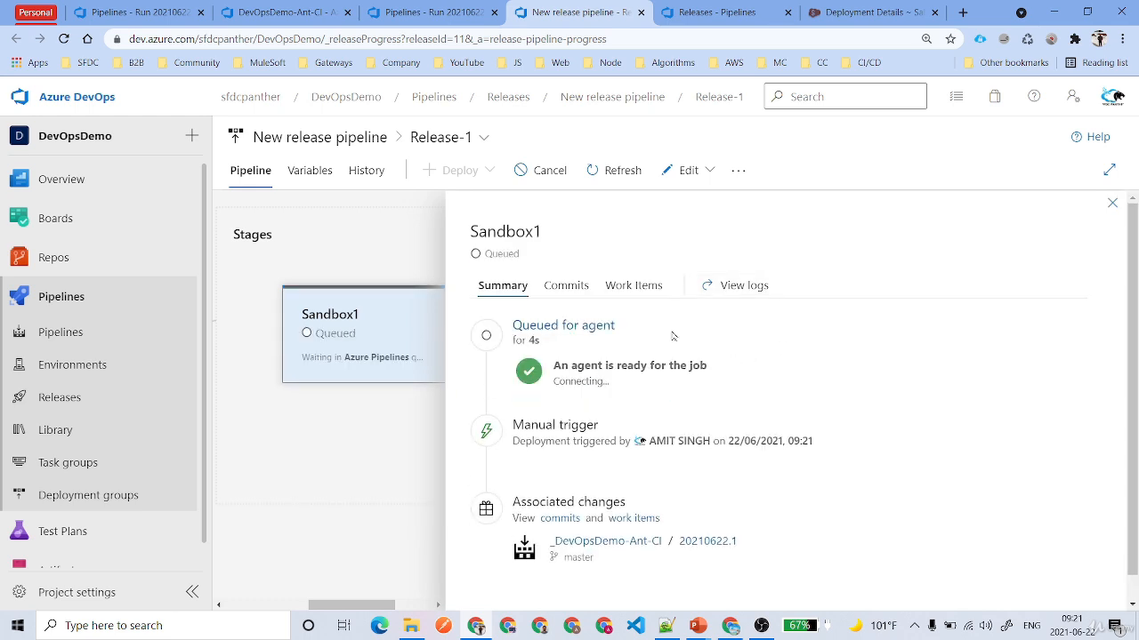
left_click_drag(654, 332, 511, 324)
left_click(734, 349)
left_click(736, 284)
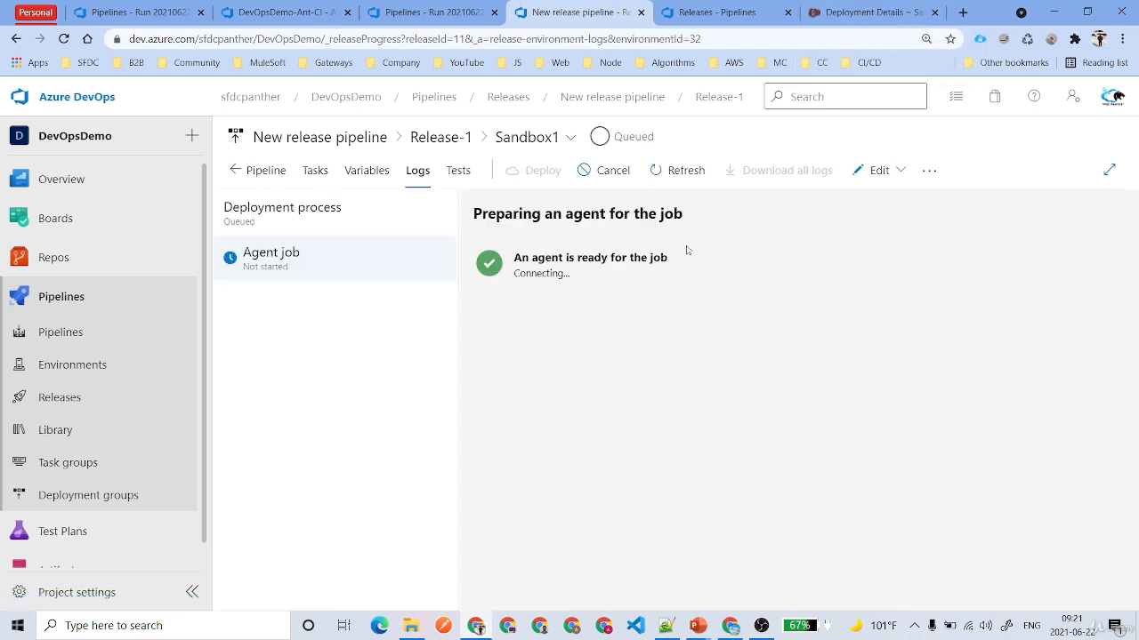
Check the Deployment Status list in Salesforce, and return to the Sandbox1 logs in Azure DevOps to check the agent job.
left_click(842, 7)
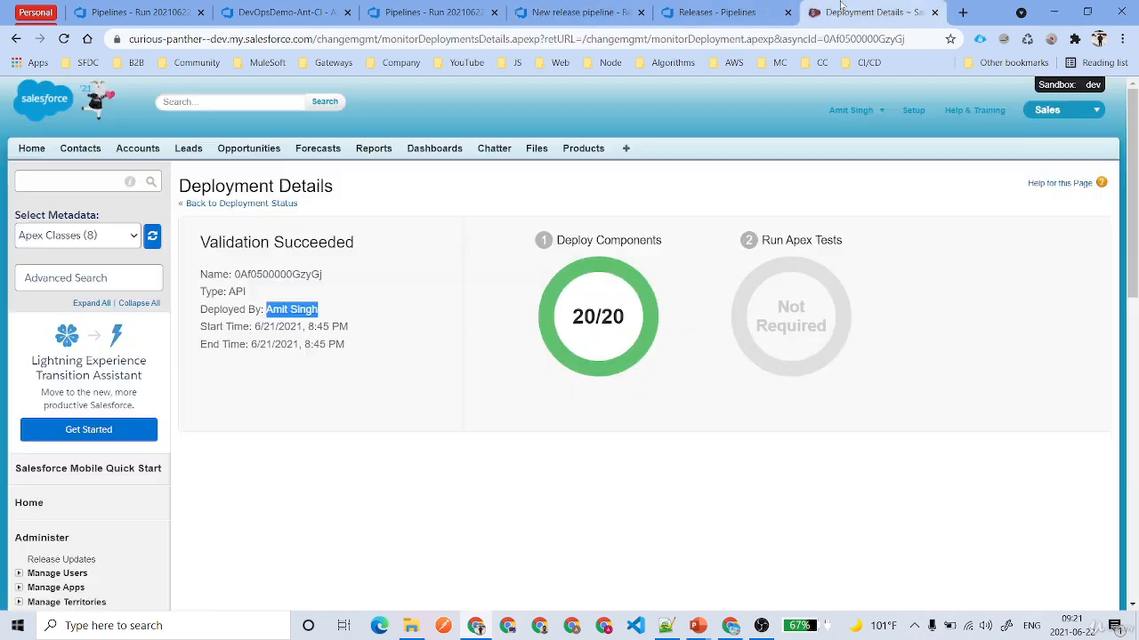
left_click(254, 204)
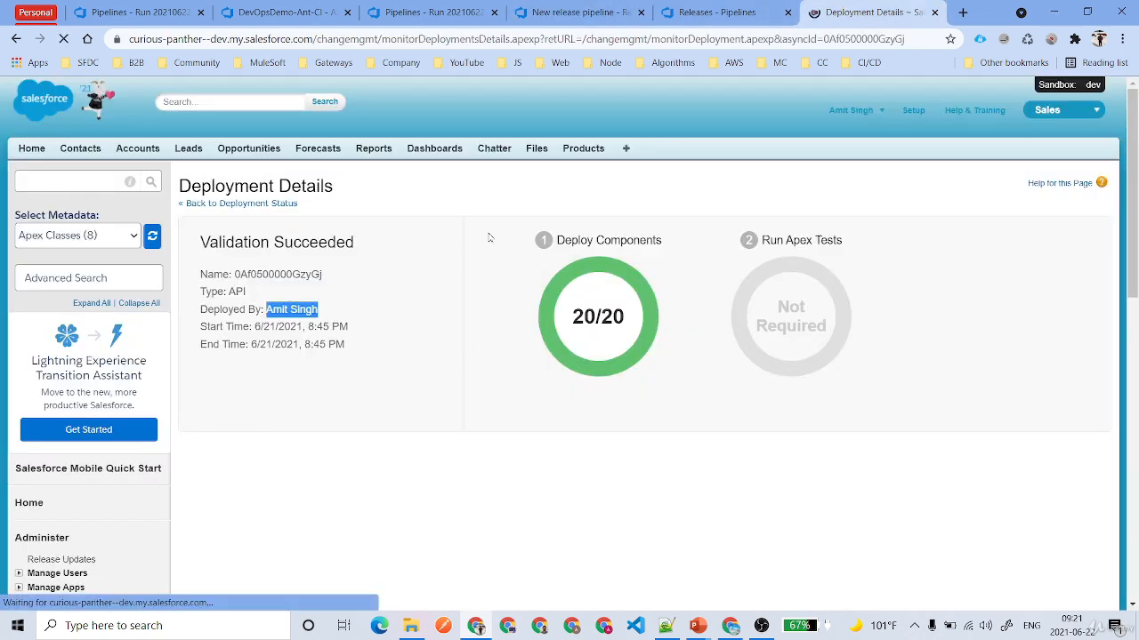
scroll(615, 409, "down", 3)
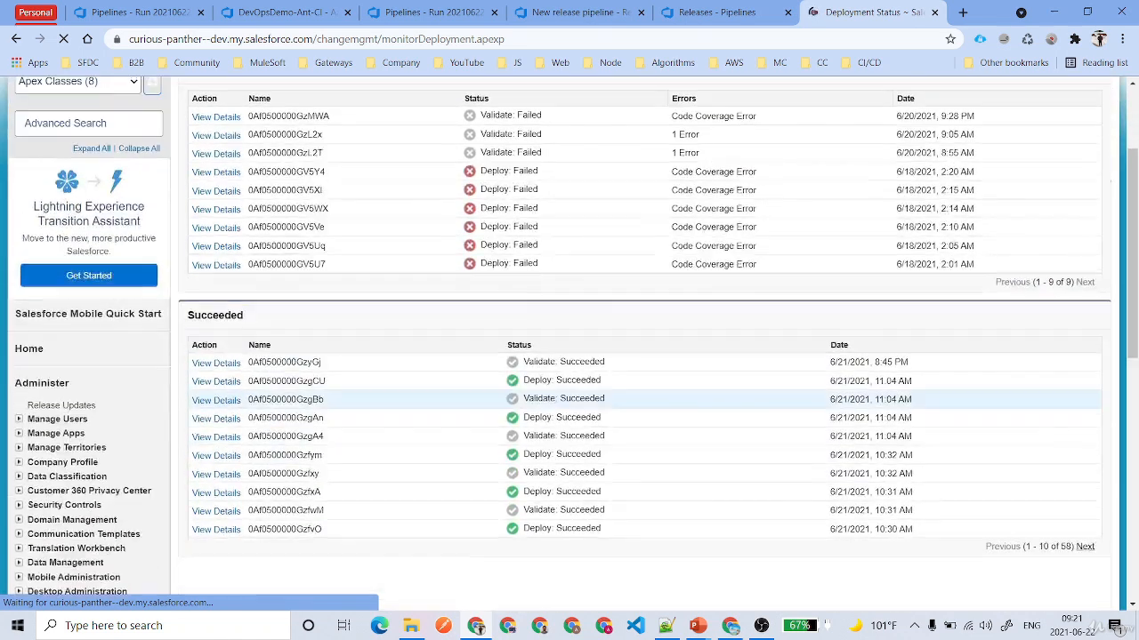
left_click(574, 11)
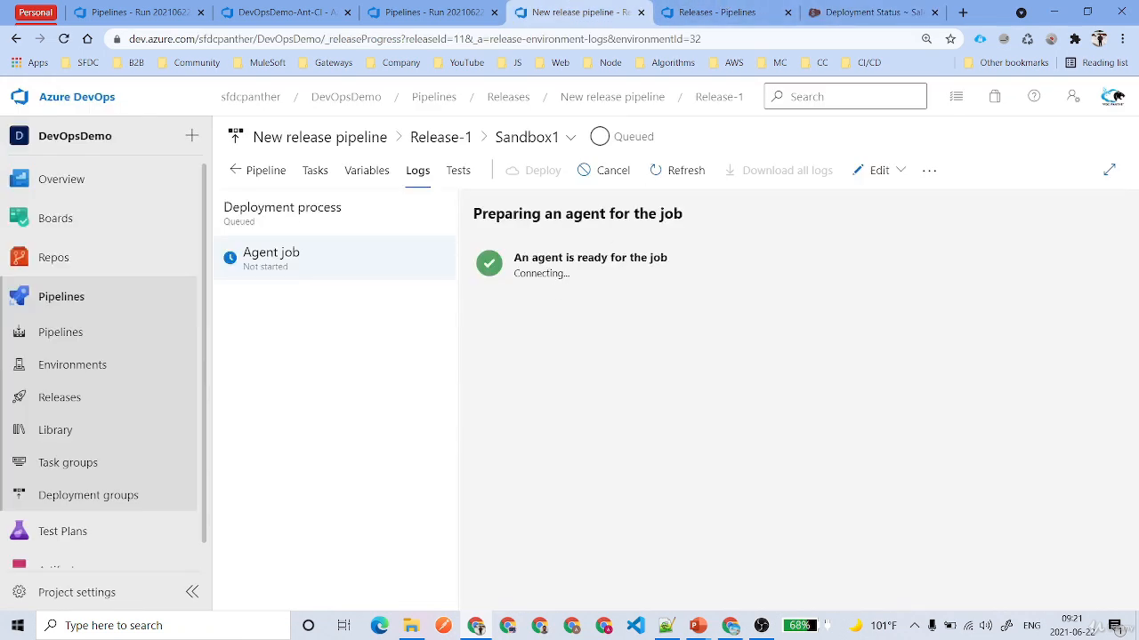
left_click_drag(513, 256, 571, 277)
Edit New release pipeline and enable its scheduled release trigger for Mon through Fri at 3:00 UTC.
left_click(719, 11)
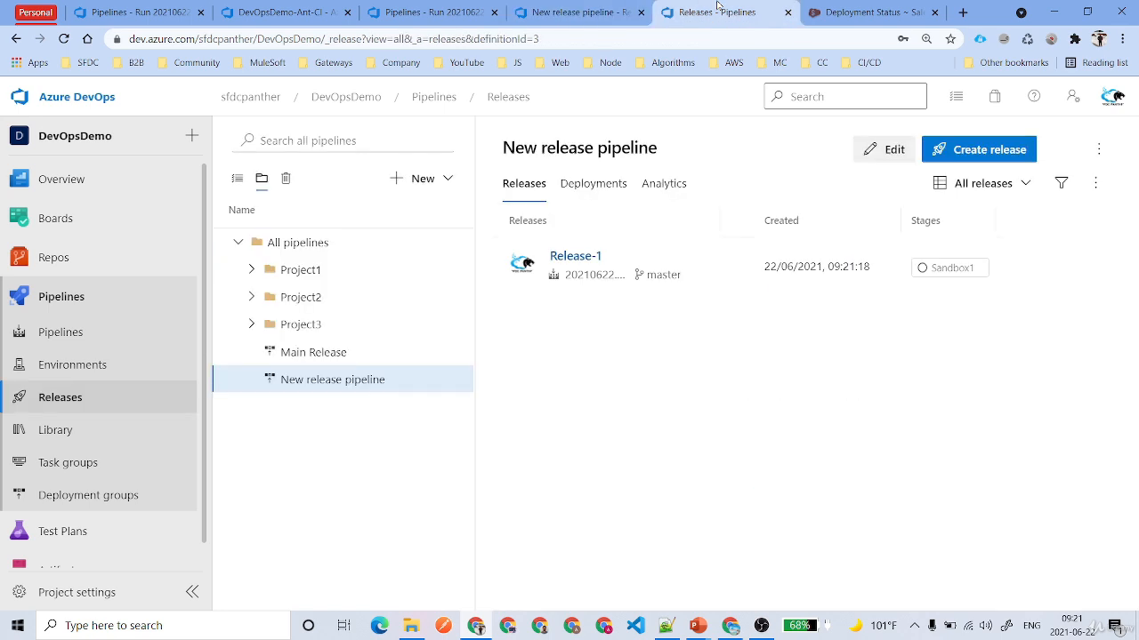
left_click(870, 153)
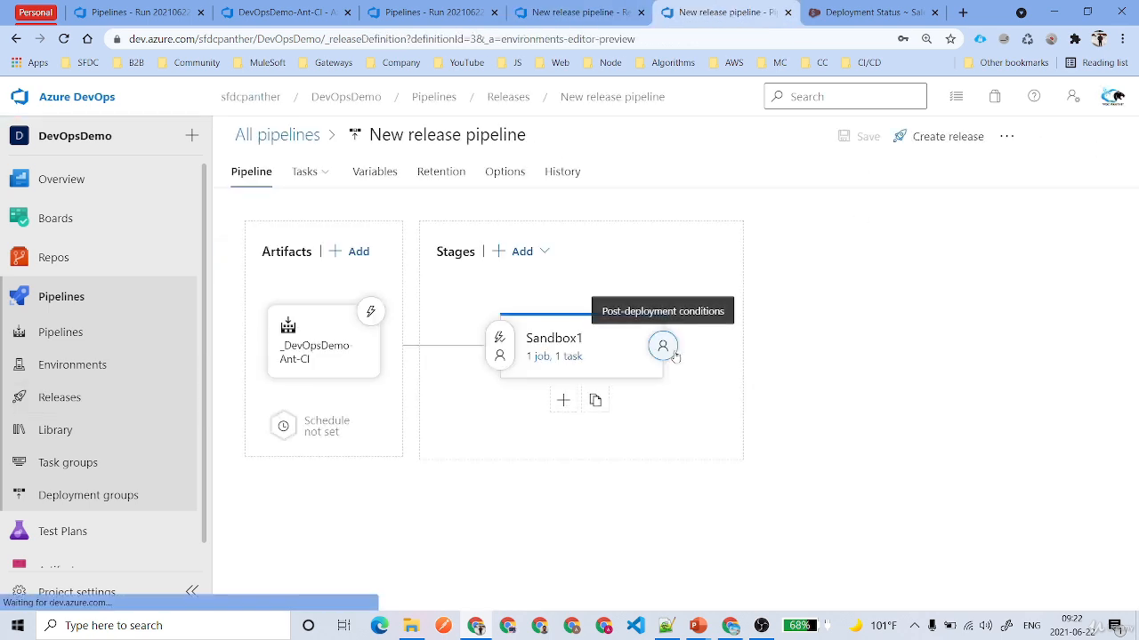
left_click(283, 426)
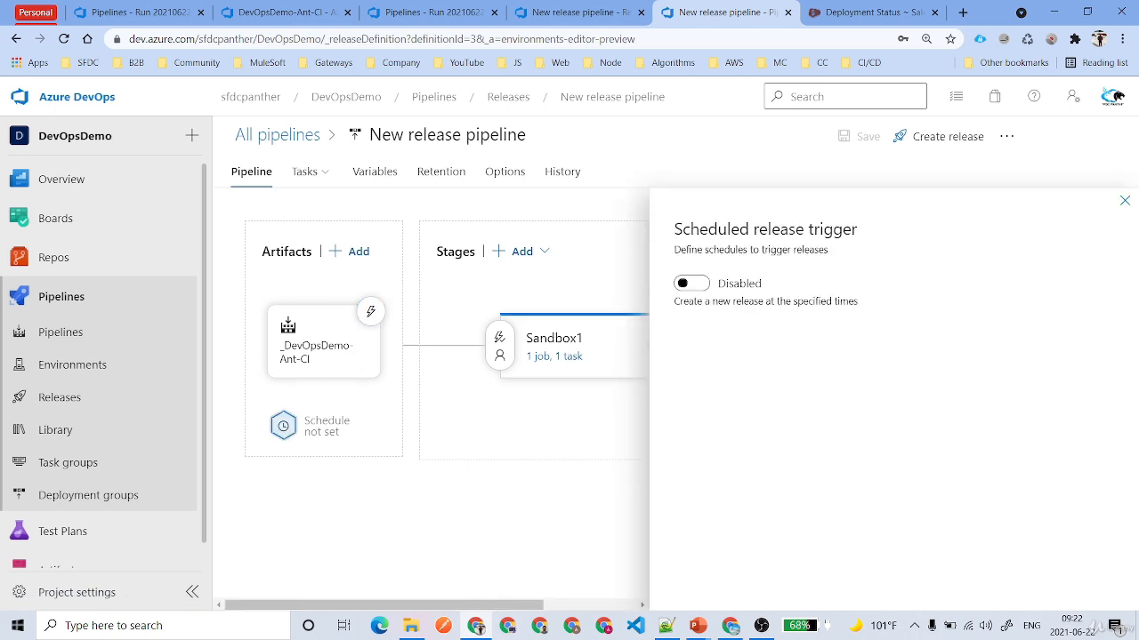
left_click(691, 283)
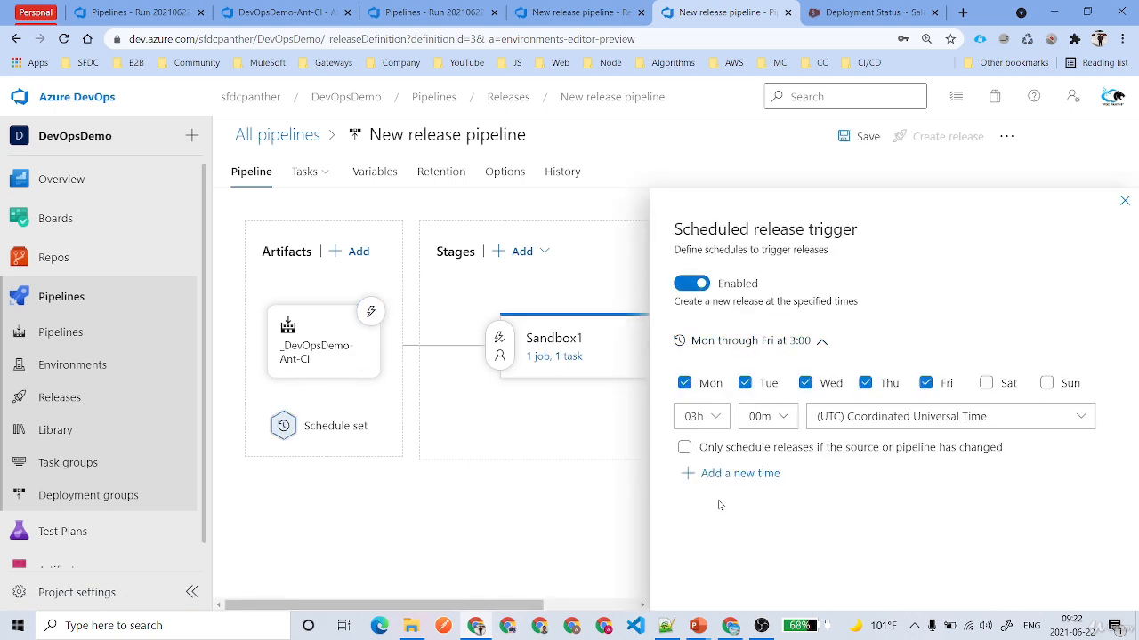
left_click(1126, 200)
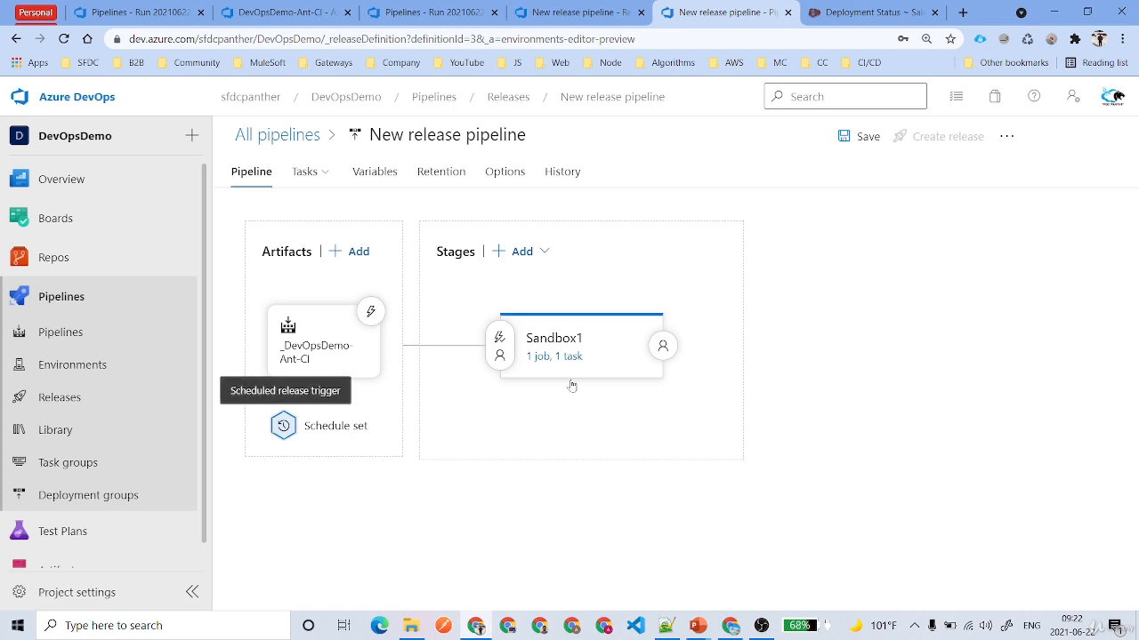
View the Sandbox1 stage's properties and tasks, and open its pre-deployment conditions.
left_click(609, 343)
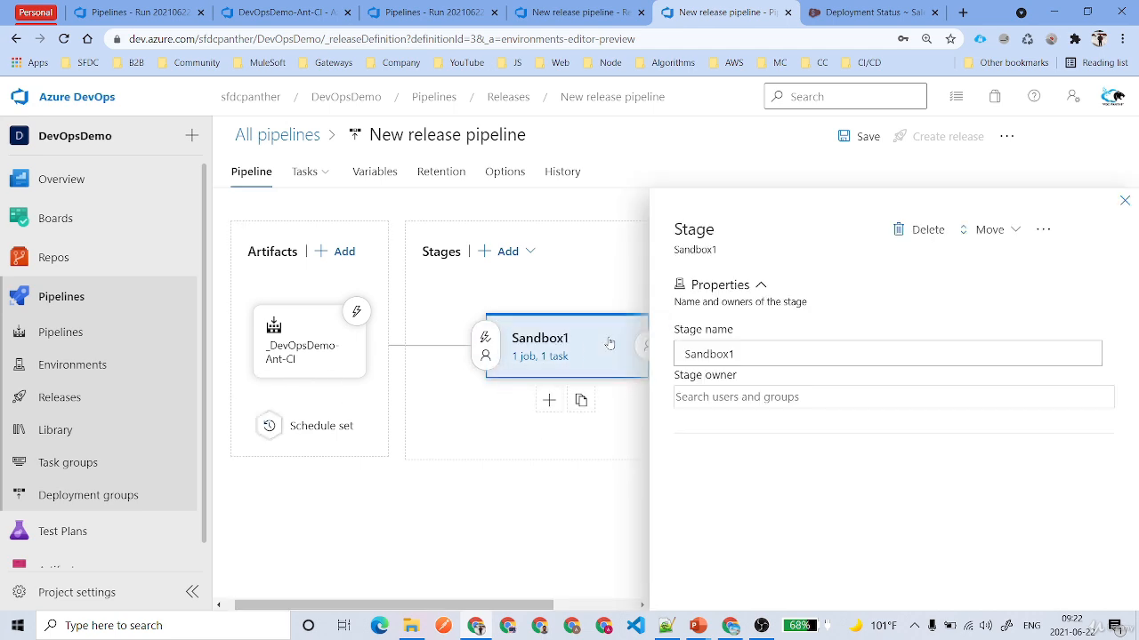
left_click(547, 357)
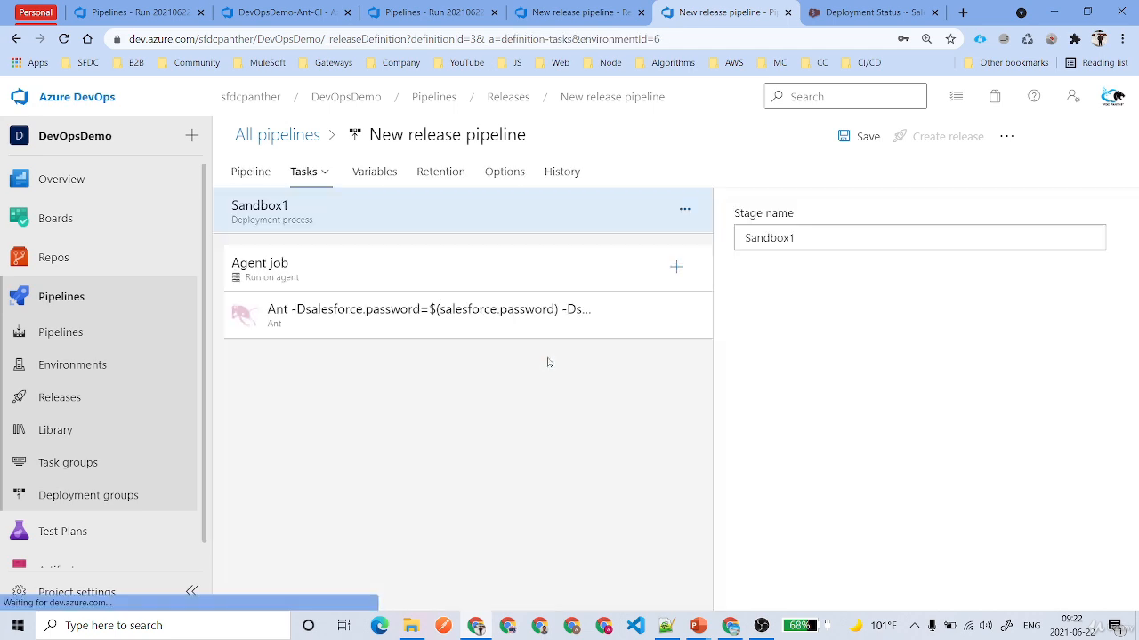
left_click(250, 172)
left_click(486, 357)
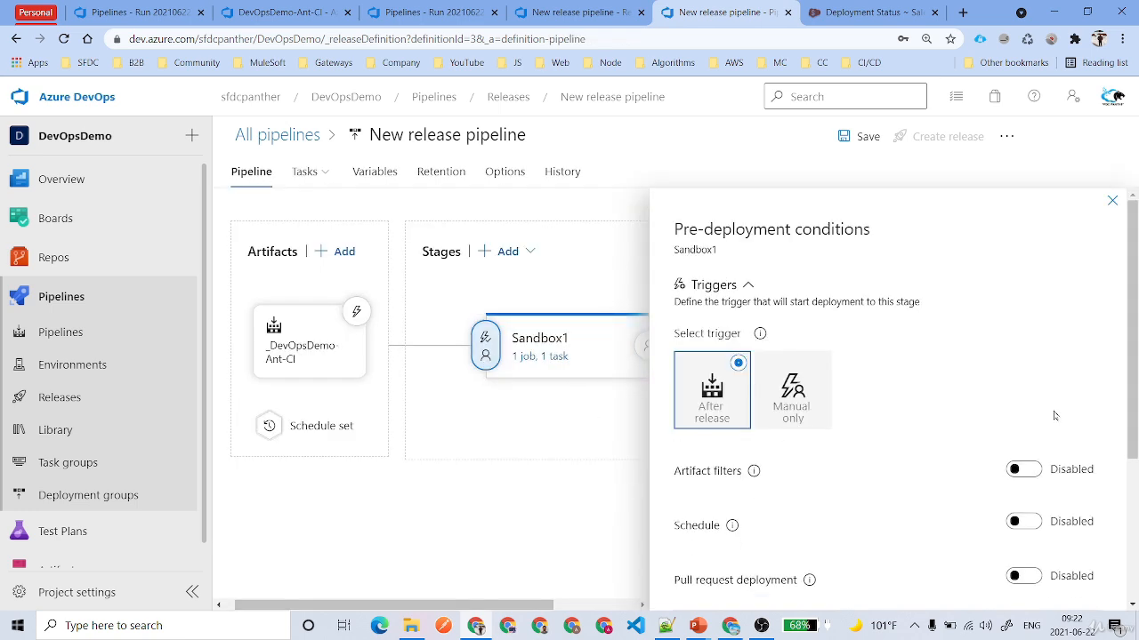
Try out artifact filters for Sandbox1, view the artifacts that can be added, and disable the filters again.
scroll(901, 375, "down", 1)
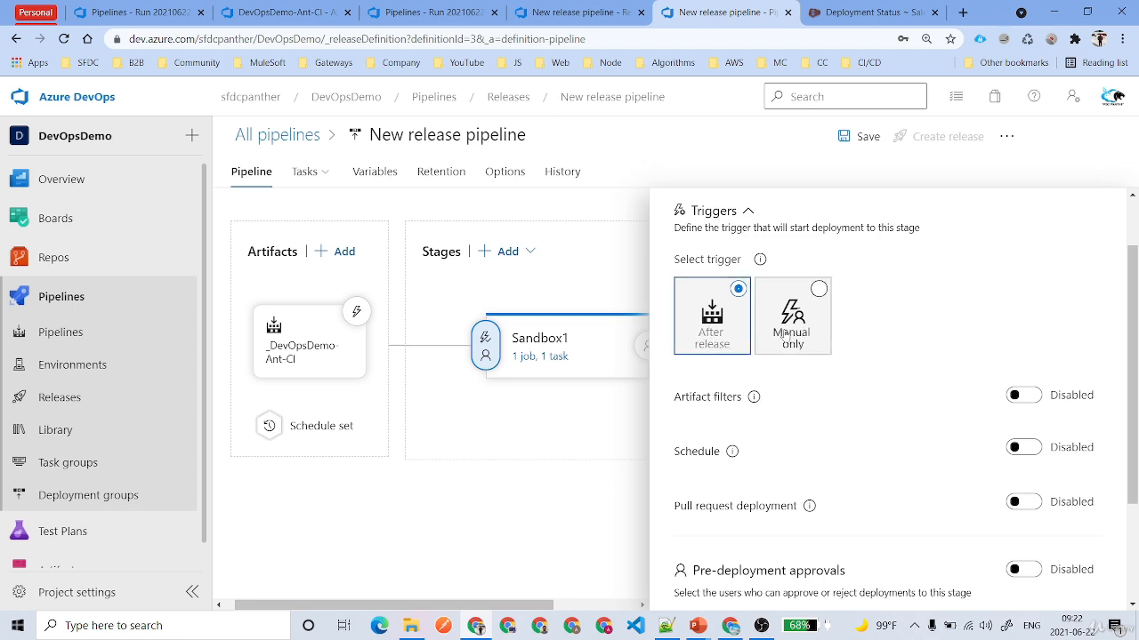
scroll(861, 377, "down", 1)
left_click(1028, 323)
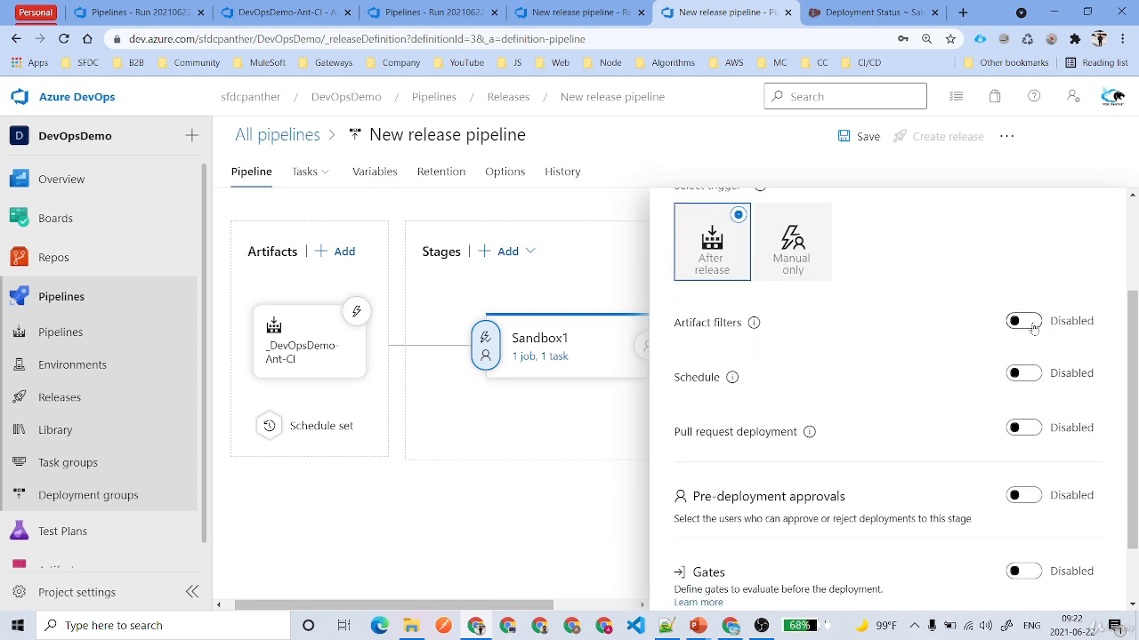
left_click(958, 329)
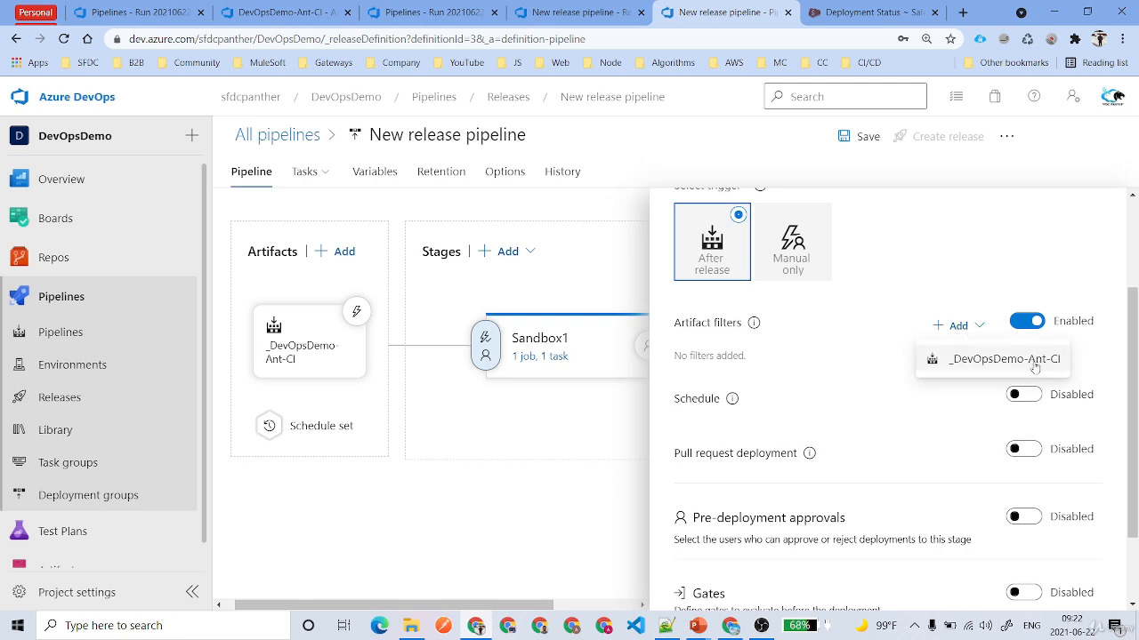
left_click(1028, 322)
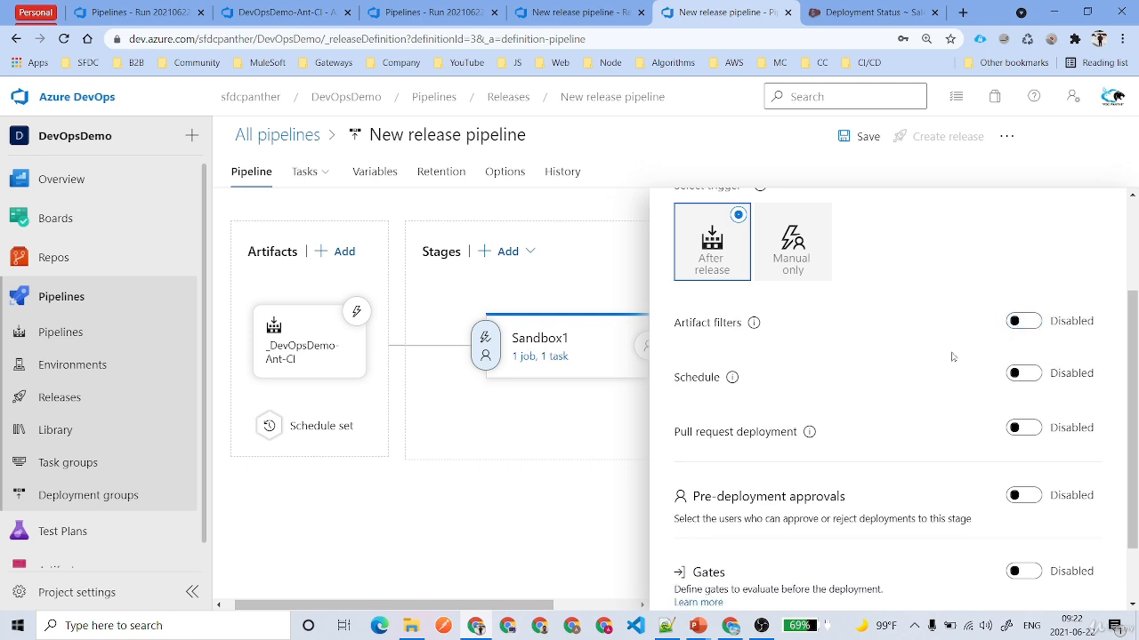
Try out the Schedule and Pull request deployment options for Sandbox1, disabling each again.
scroll(925, 338, "down", 1)
left_click(1025, 300)
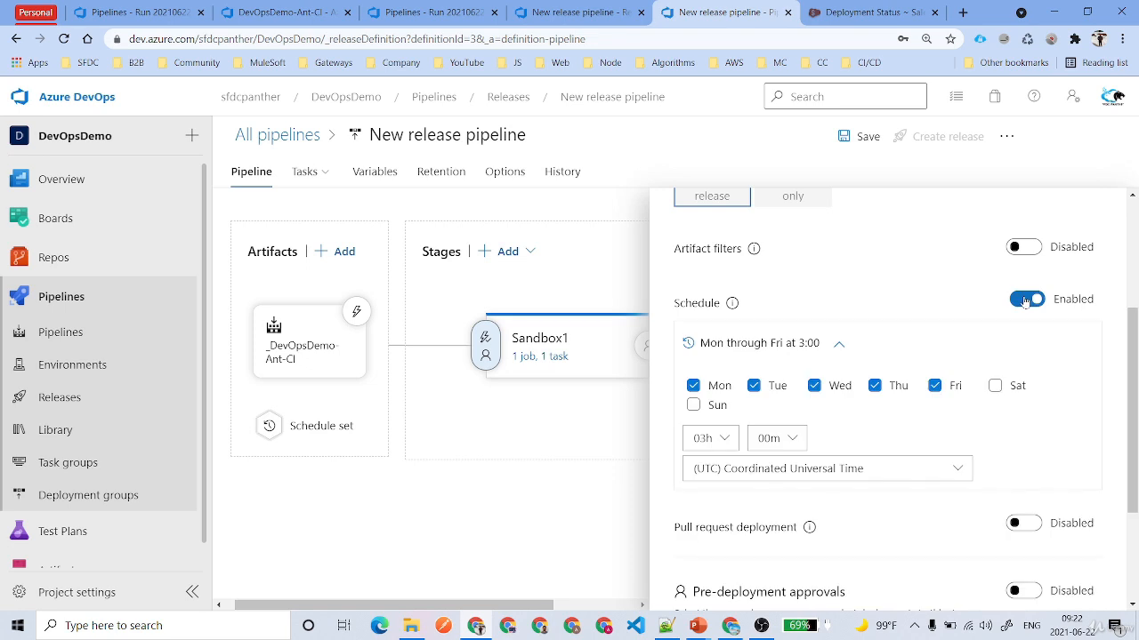
left_click(1025, 301)
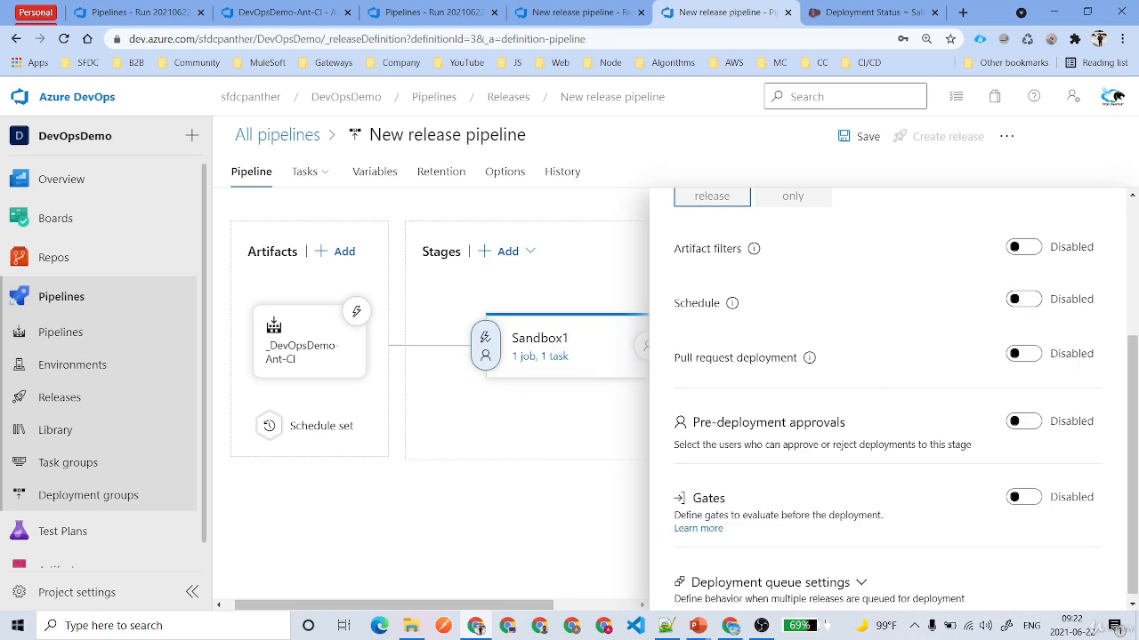
left_click_drag(673, 359, 804, 367)
left_click(1035, 354)
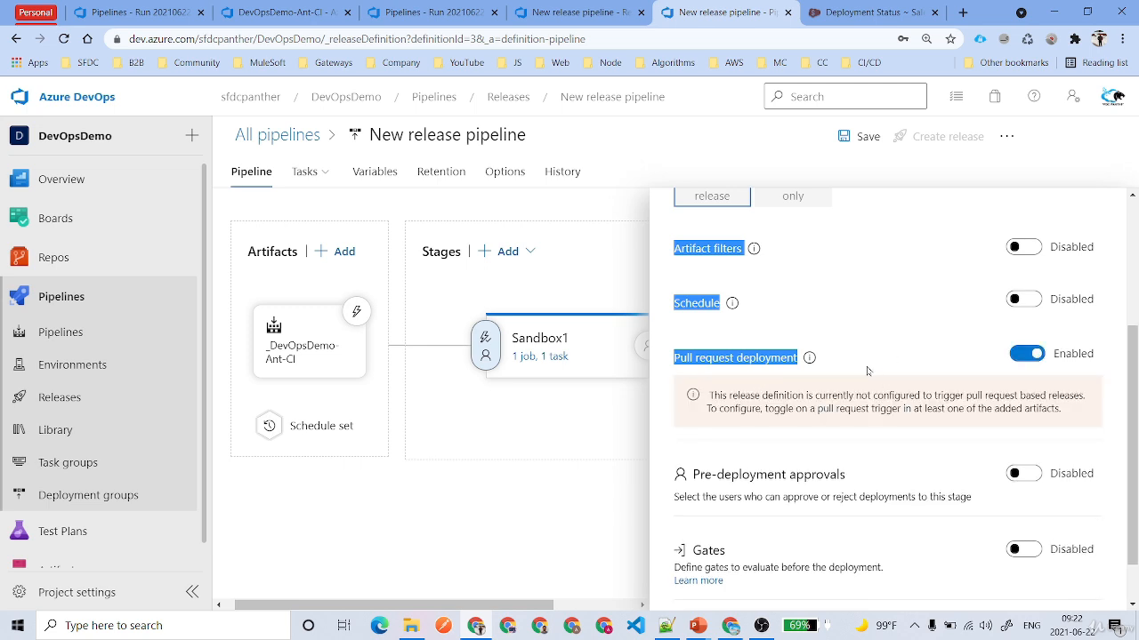
left_click(1030, 355)
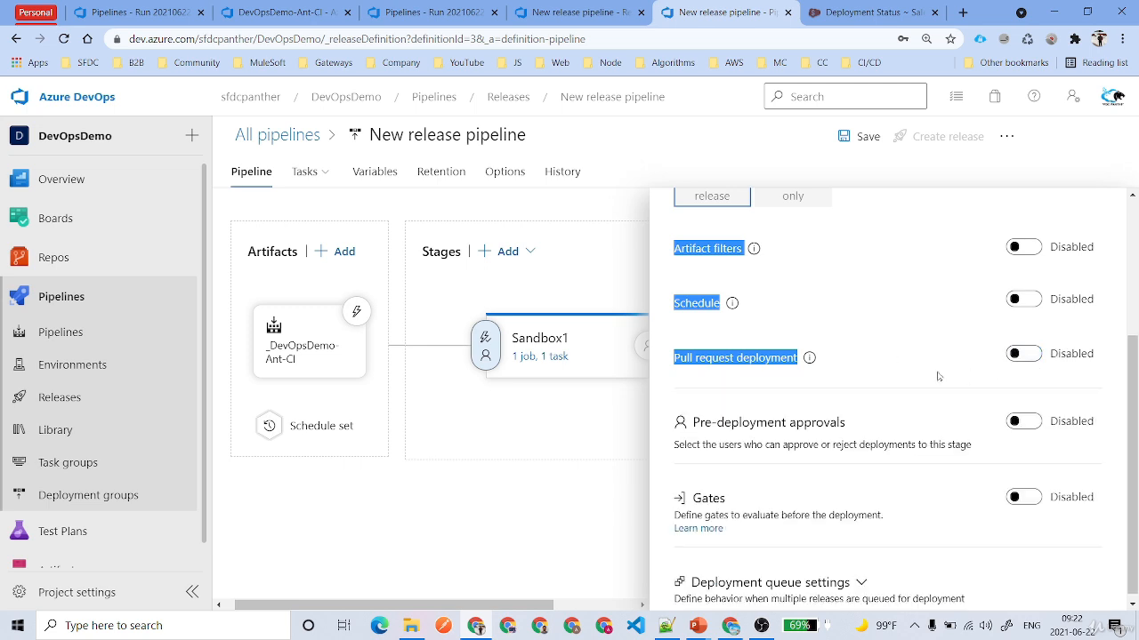
Enable pre-deployment approvals for Sandbox1, and add the release creator and the two matching e-mail accounts as approvers.
left_click(789, 433)
left_click(1025, 415)
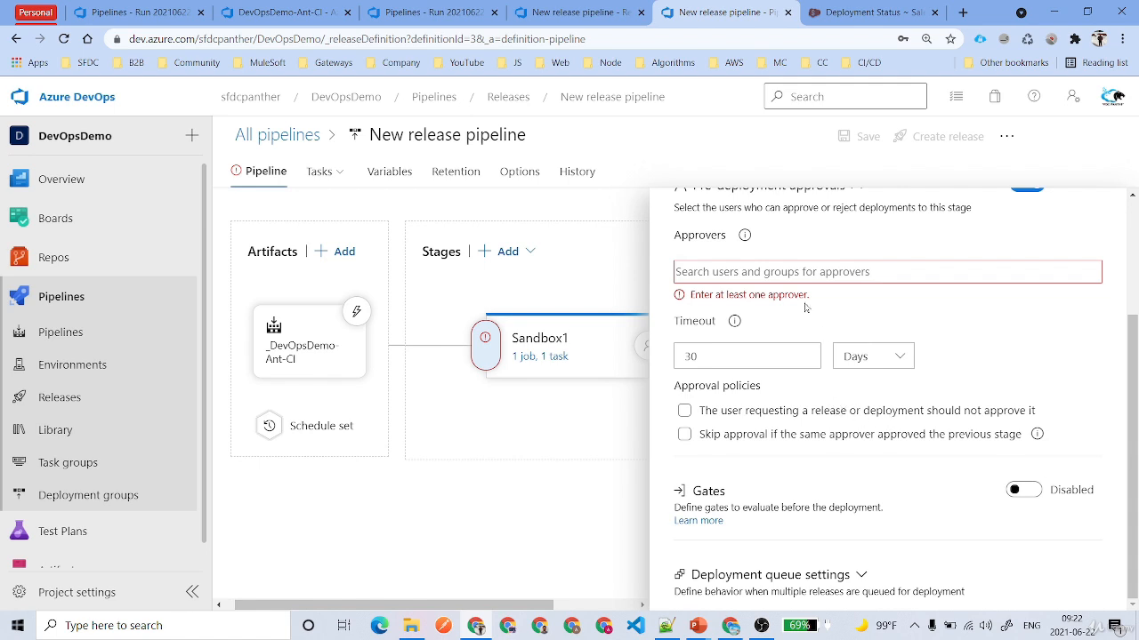
scroll(958, 363, "up", 2)
type("a")
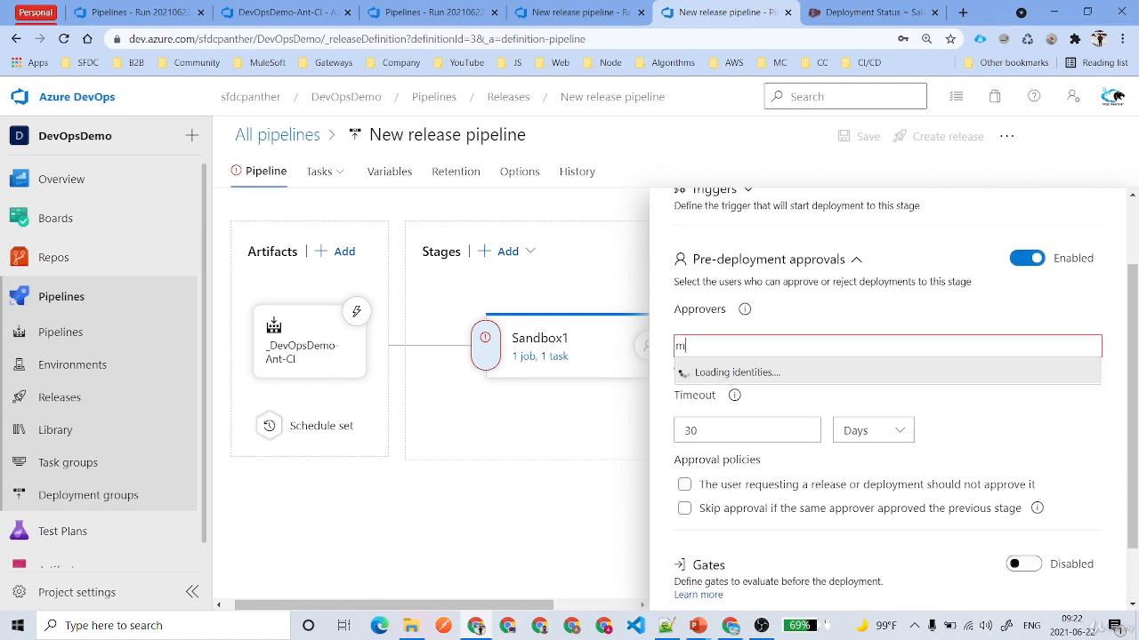
key("BackSpace")
type("ami")
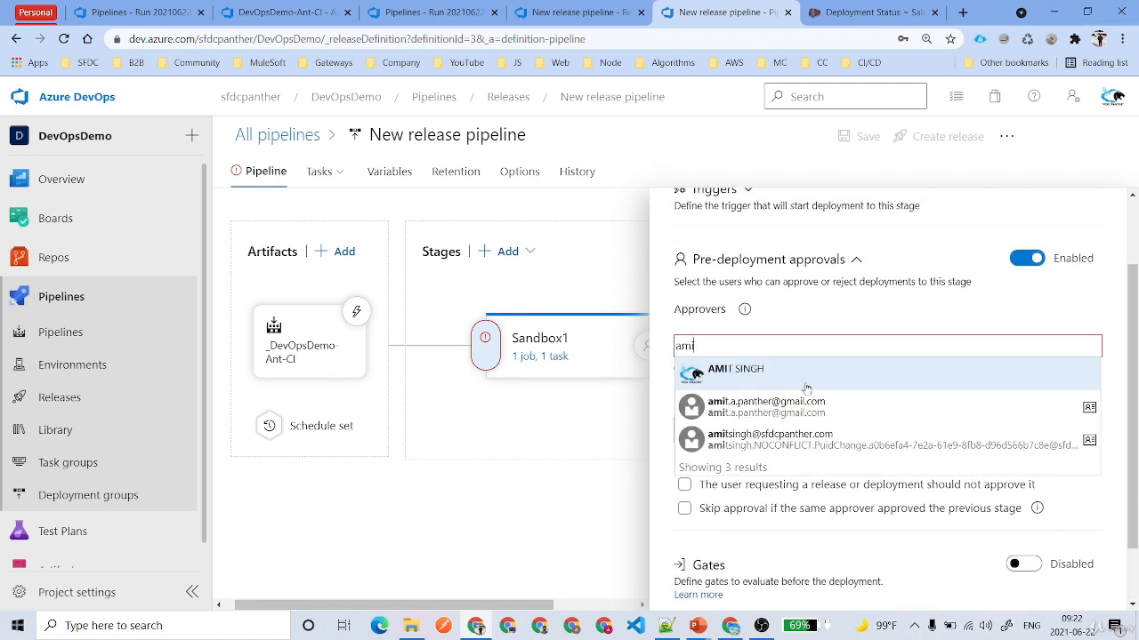
left_click(806, 382)
type("ami")
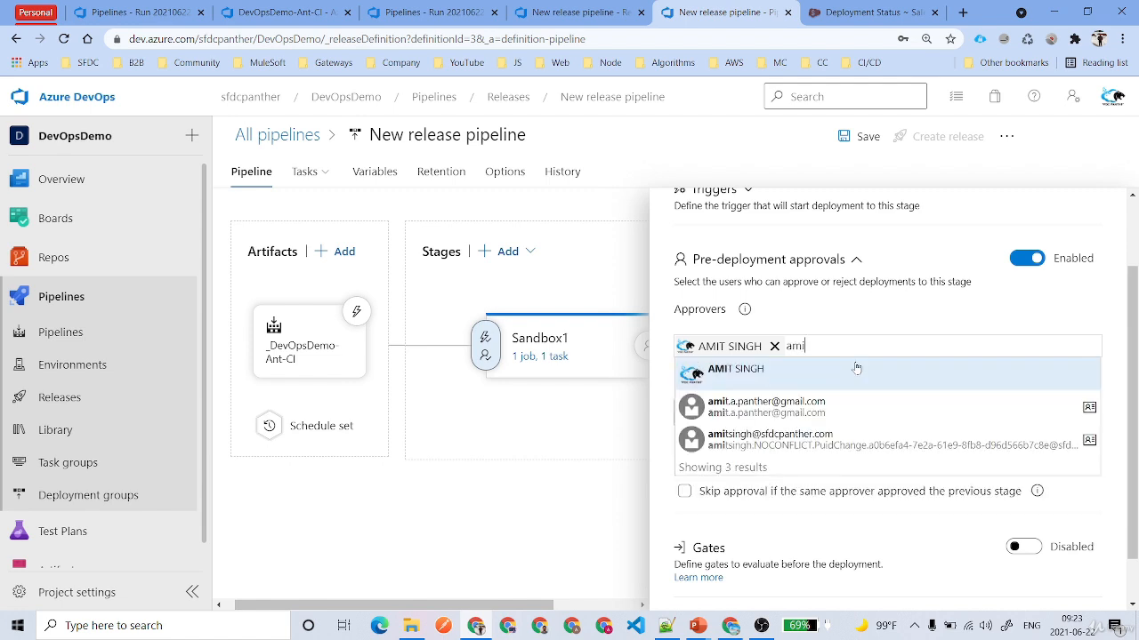
left_click(853, 413)
left_click(897, 358)
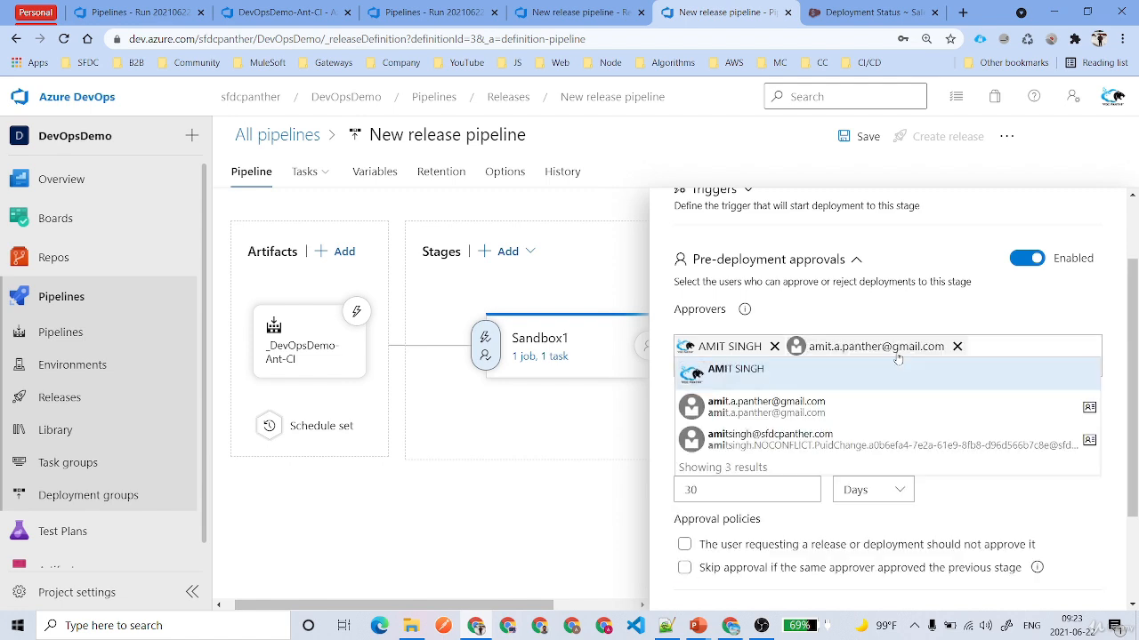
left_click(847, 440)
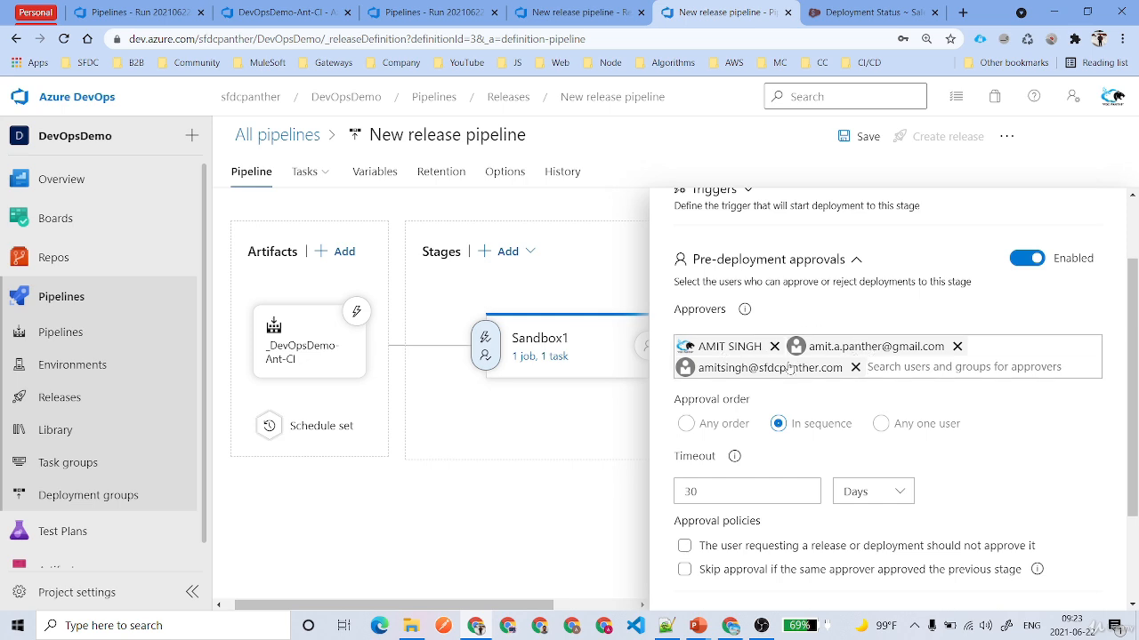
Set the approval order to Any one user, and enable the policy that the user requesting a release or deployment should not approve it.
left_click(881, 423)
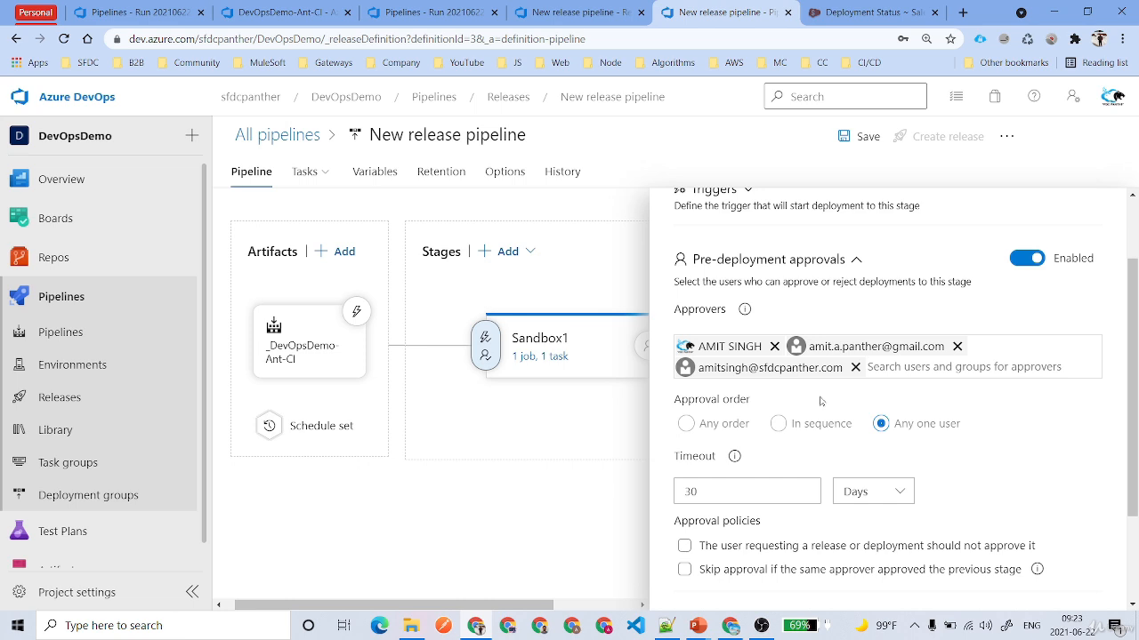
scroll(818, 418, "down", 3)
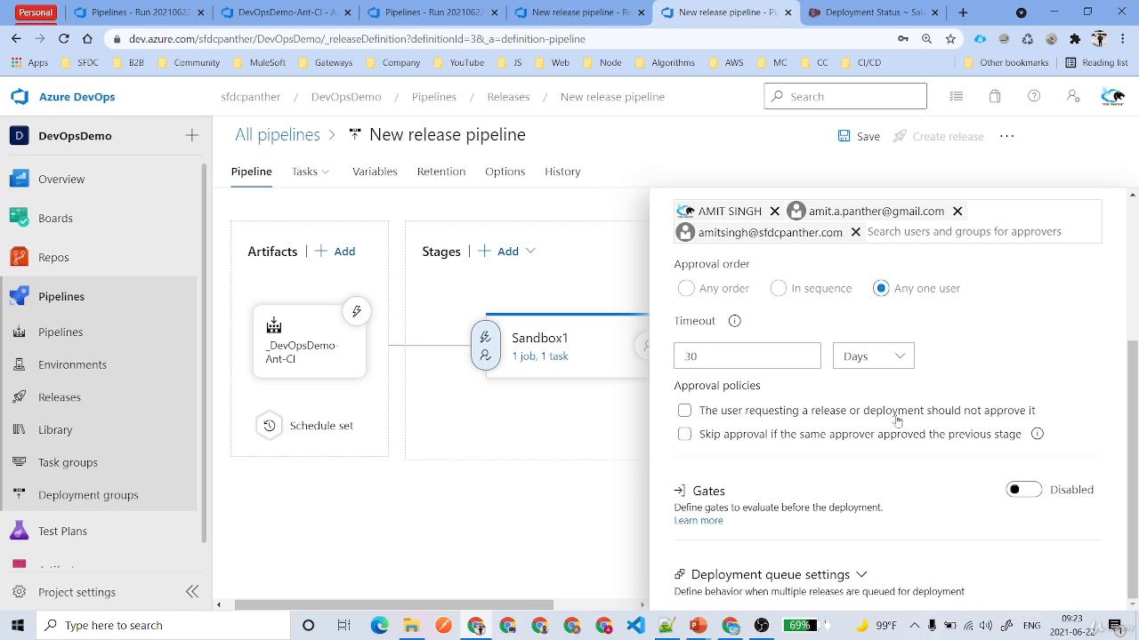
left_click(1000, 413)
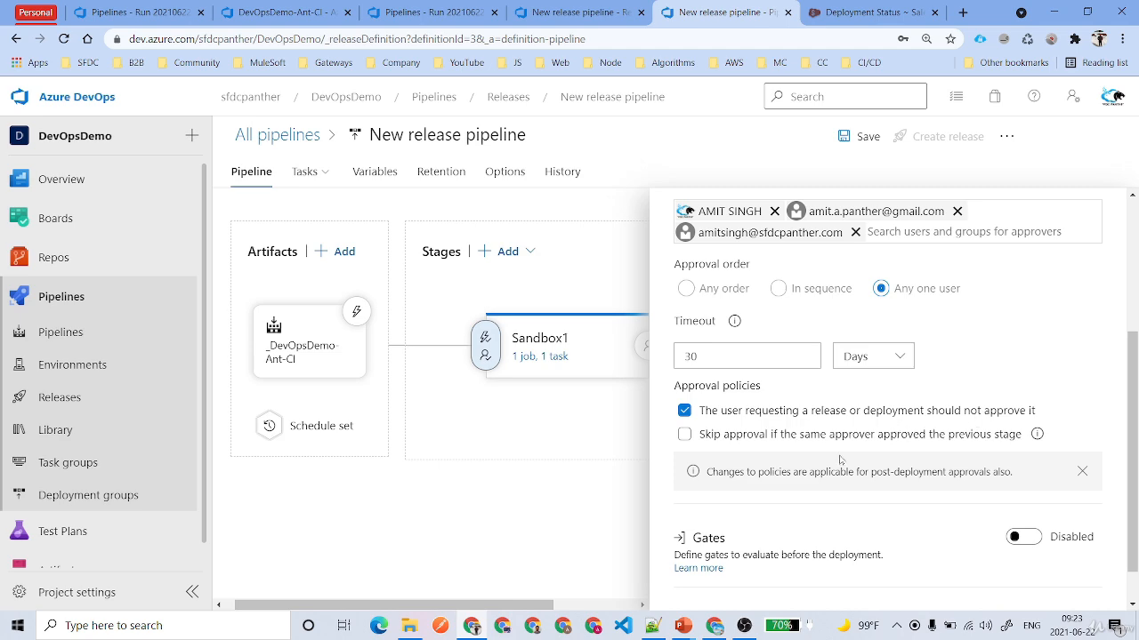
Review Sandbox1's pre-deployment conditions, save the release pipeline, and close the conditions.
scroll(850, 454, "down", 1)
scroll(850, 454, "up", 3)
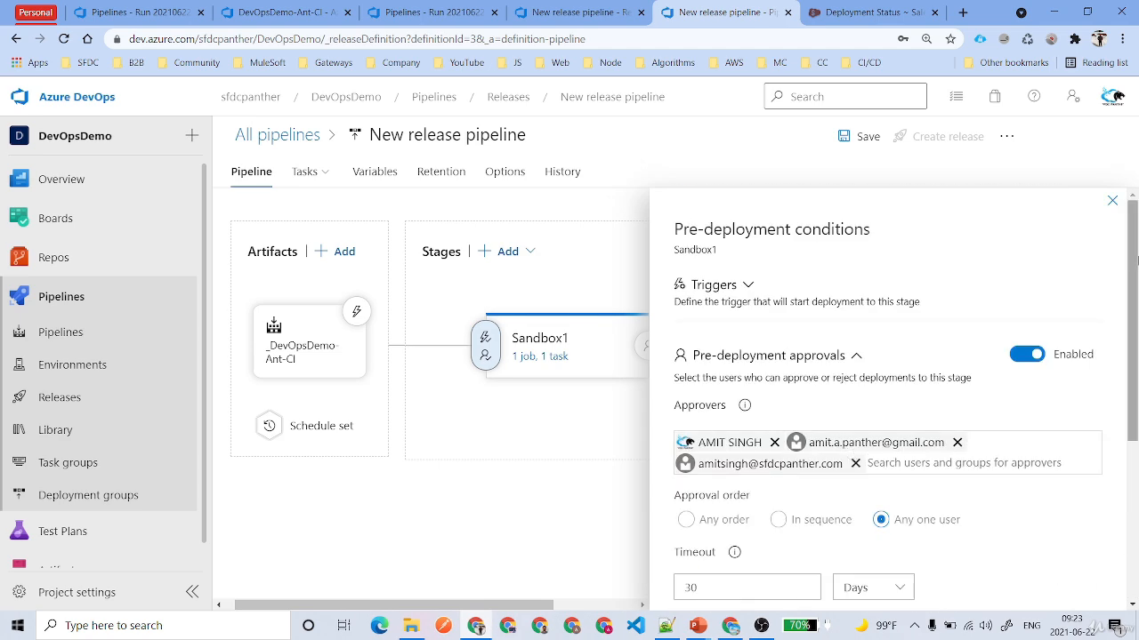
left_click(1117, 200)
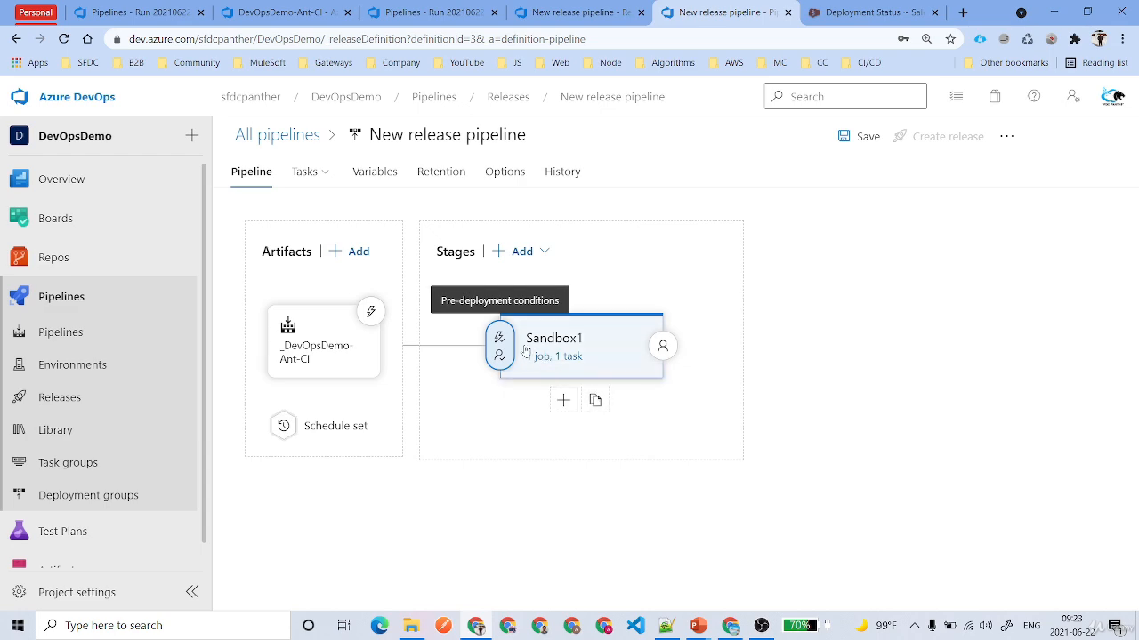
left_click(497, 339)
scroll(950, 355, "down", 4)
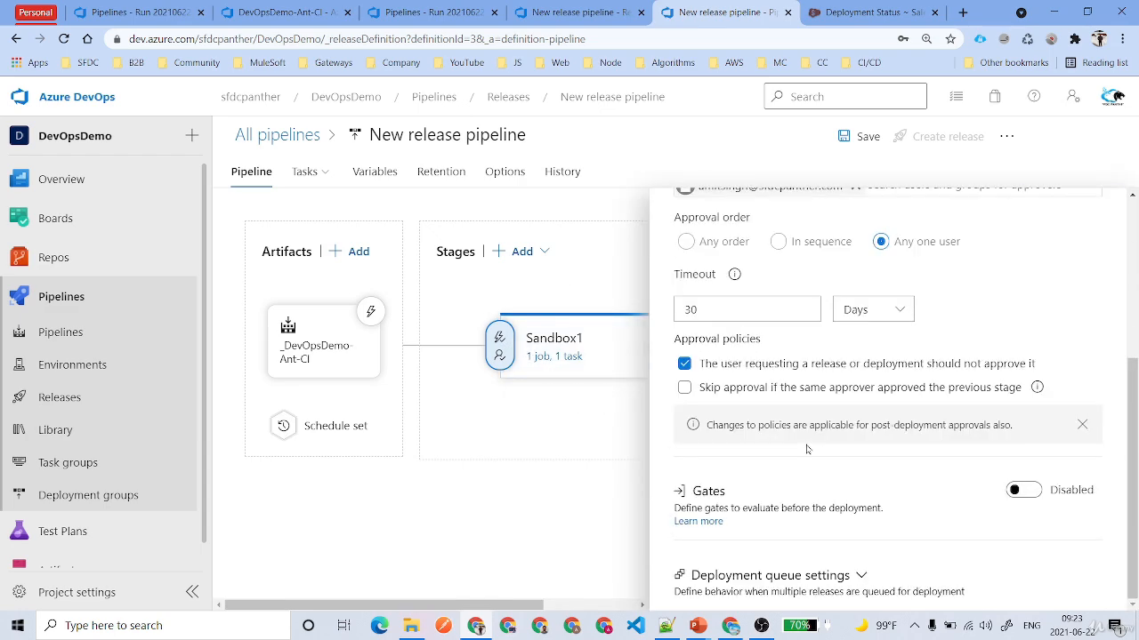
scroll(949, 356, "up", 4)
left_click(855, 138)
left_click(651, 411)
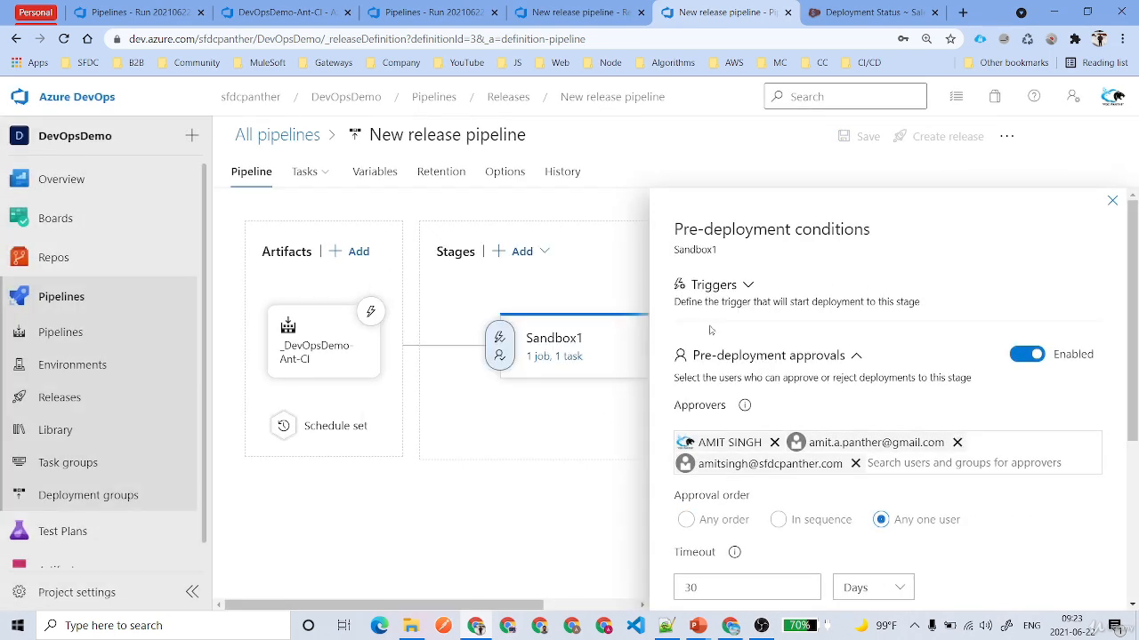
left_click(1112, 201)
View the Release-1 job logs, then refresh the Salesforce Deployment Status page and check the newest succeeded entry.
left_click(583, 12)
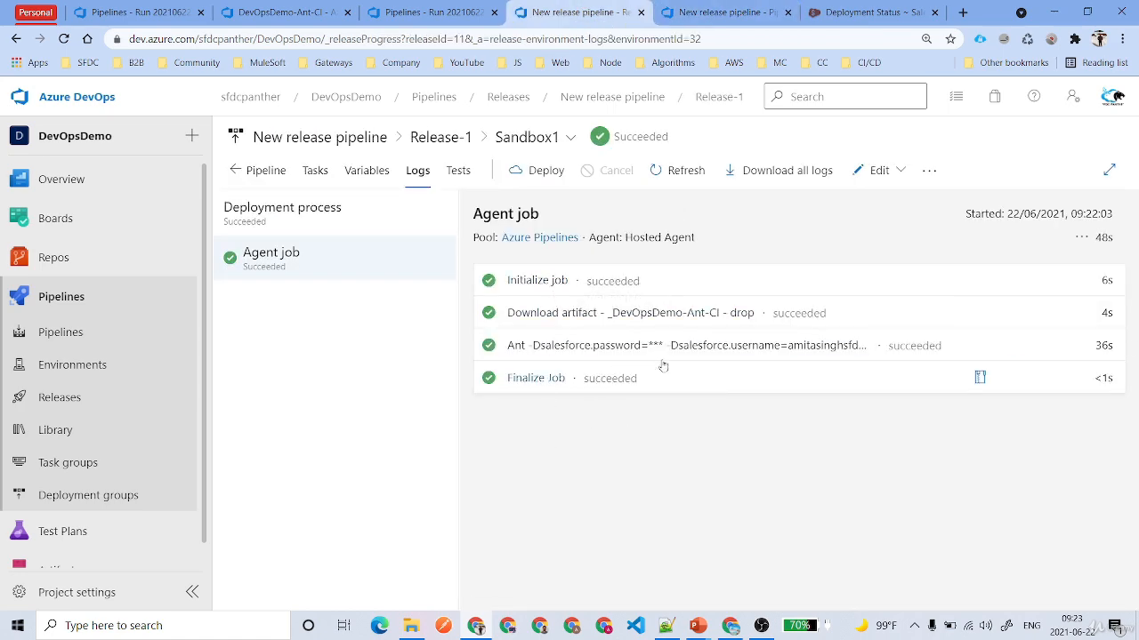
left_click(867, 12)
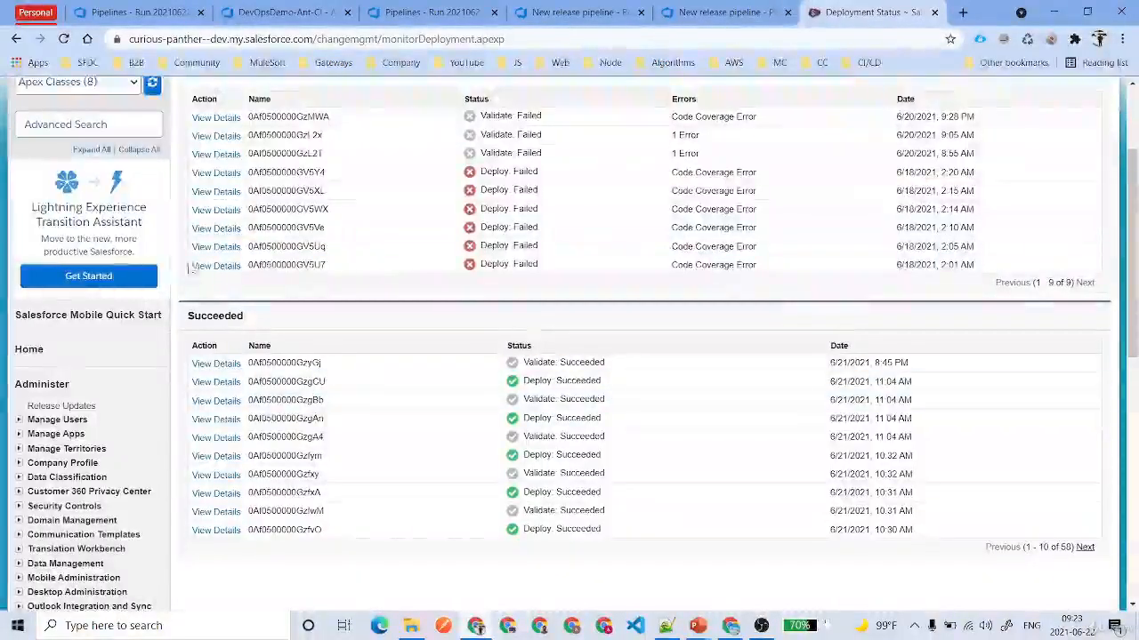
left_click(64, 41)
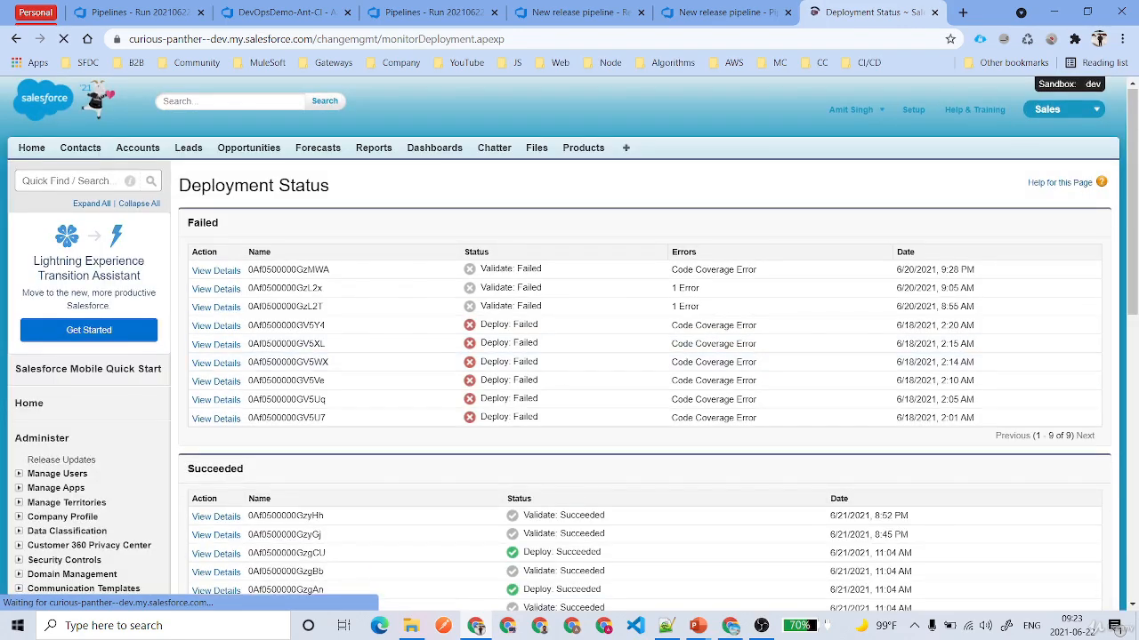
left_click_drag(524, 516, 629, 518)
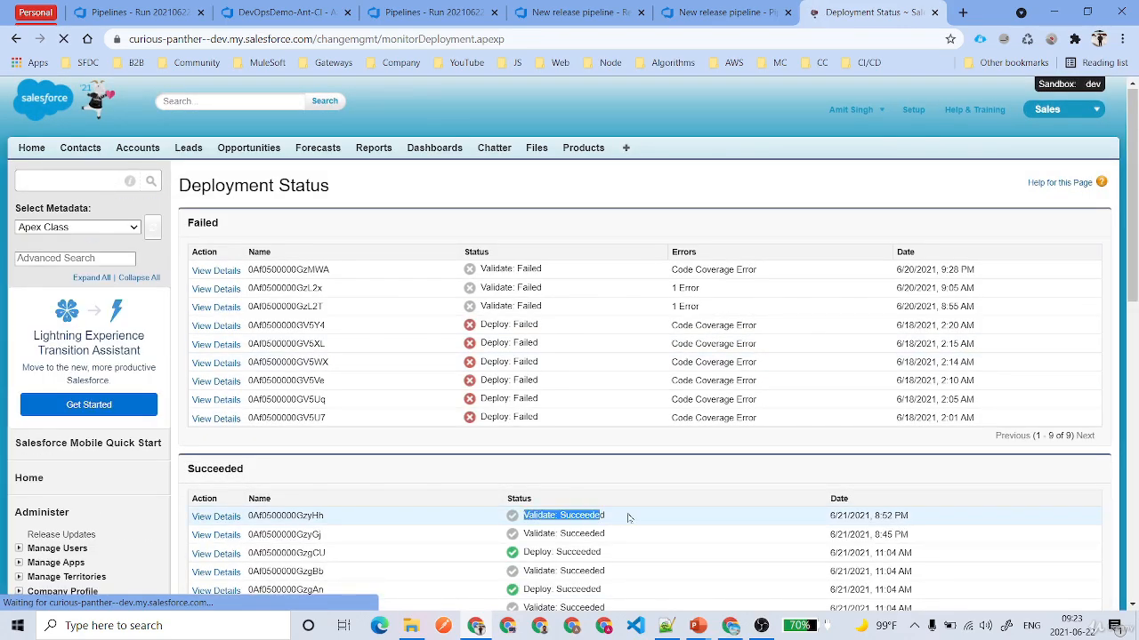
left_click(646, 516)
Go back to the Azure DevOps releases and approve Release-6's pending Developer Environment deployment in Main Release.
left_click(614, 12)
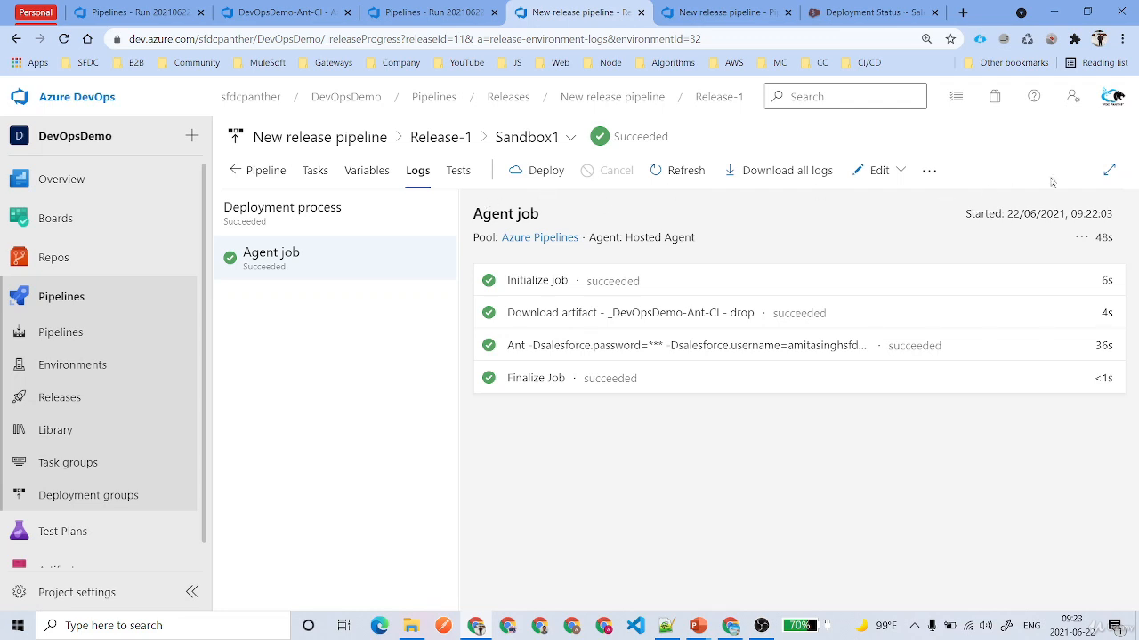
left_click(88, 400)
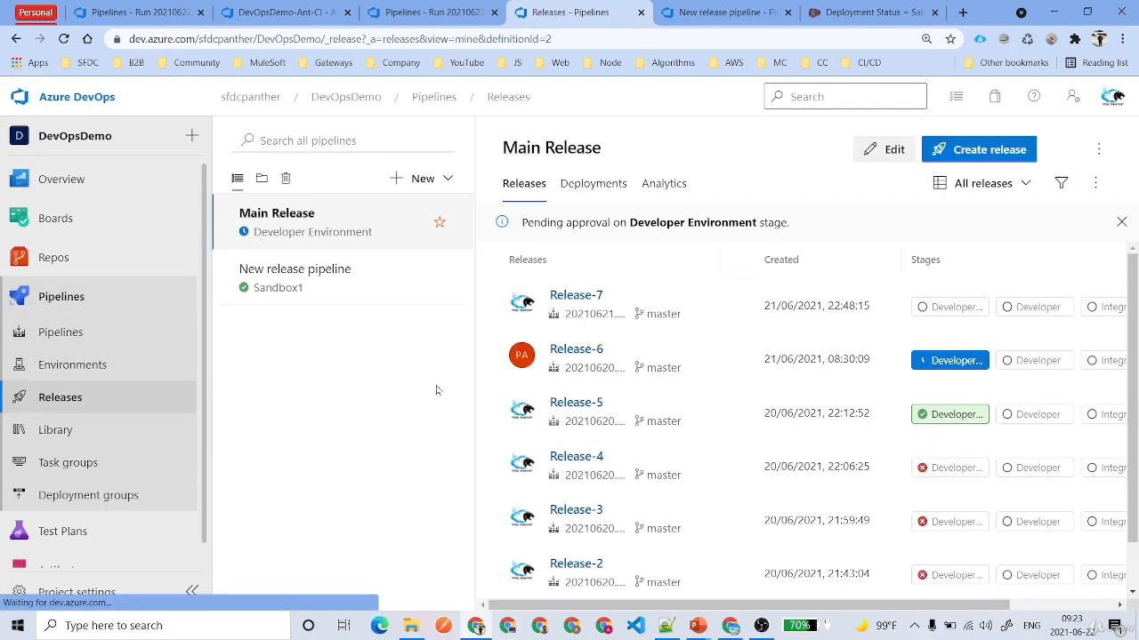
left_click(347, 289)
left_click(360, 236)
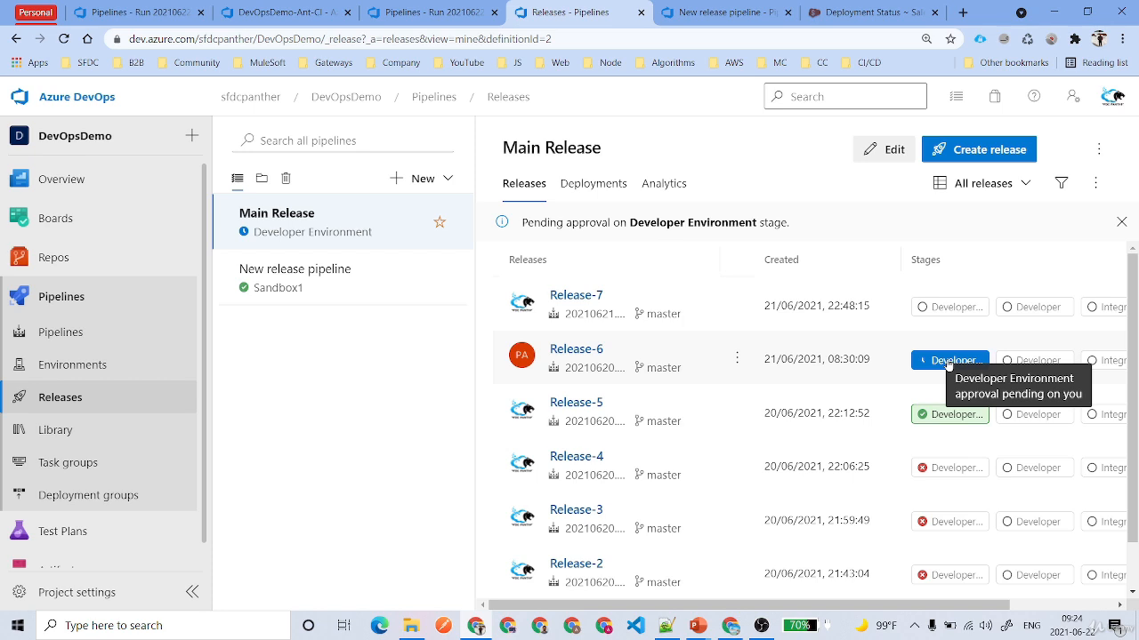
left_click(577, 348)
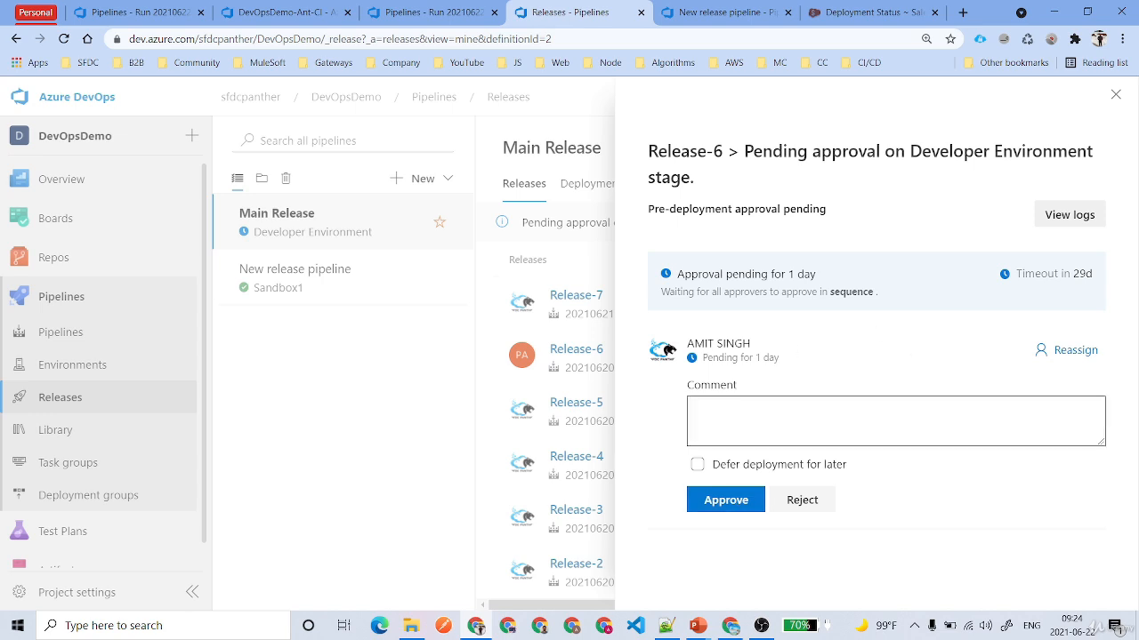
left_click(714, 500)
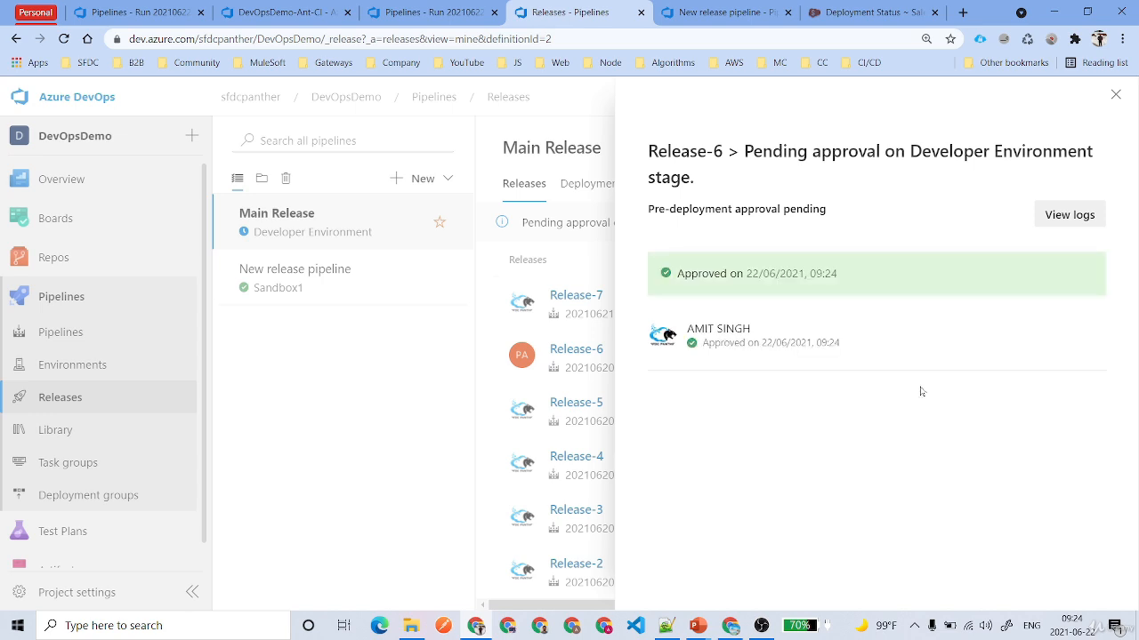
left_click(1114, 96)
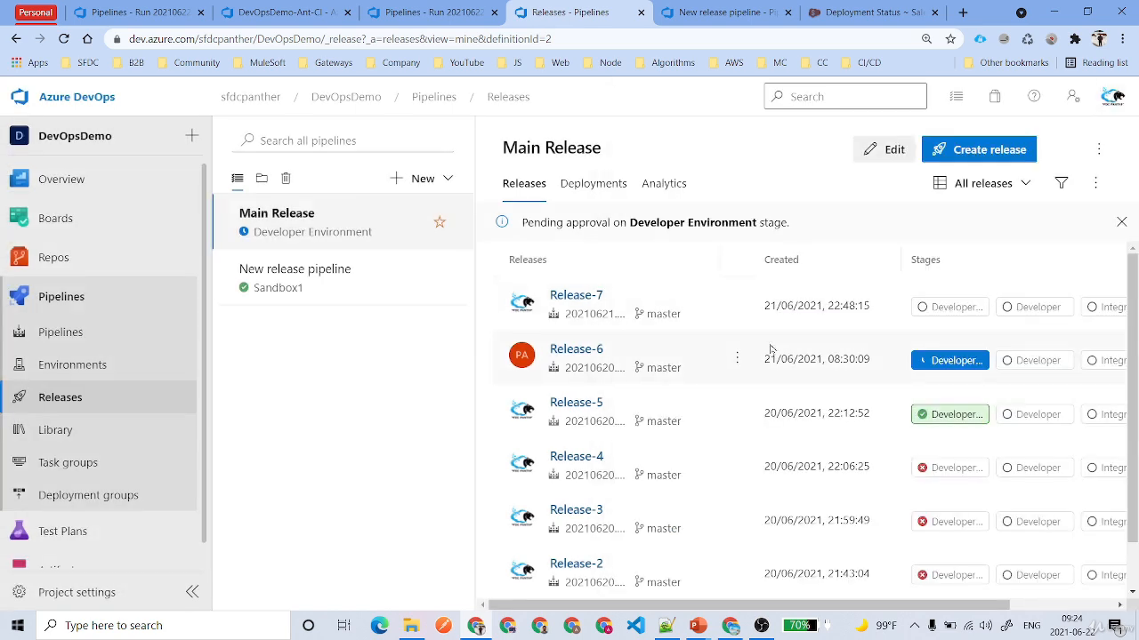